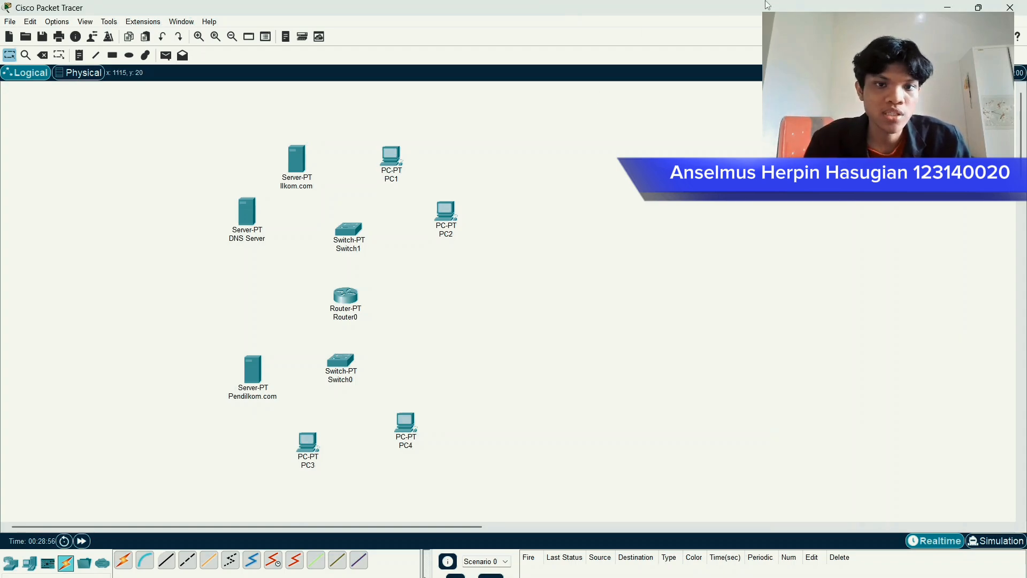
- Shift the Ilkom.com server slightly right and the DNS Server slightly up and right in the workspace
{"action": "left_click_drag", "start_coordinate": [131, 122], "coordinate": [534, 500]}
{"action": "left_click_drag", "start_coordinate": [293, 167], "coordinate": [307, 163]}
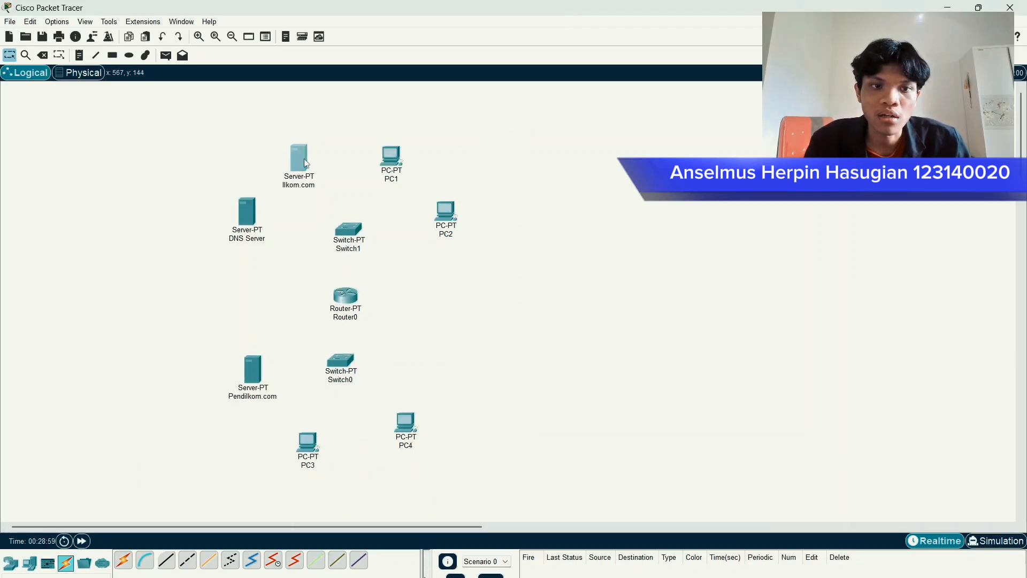
{"action": "left_click_drag", "start_coordinate": [250, 227], "coordinate": [253, 219]}
{"action": "left_click", "coordinate": [298, 199]}
{"action": "left_click_drag", "start_coordinate": [271, 136], "coordinate": [329, 202]}
{"action": "left_click", "coordinate": [308, 202]}
{"action": "left_click_drag", "start_coordinate": [204, 180], "coordinate": [278, 255]}
{"action": "left_click", "coordinate": [277, 254]}
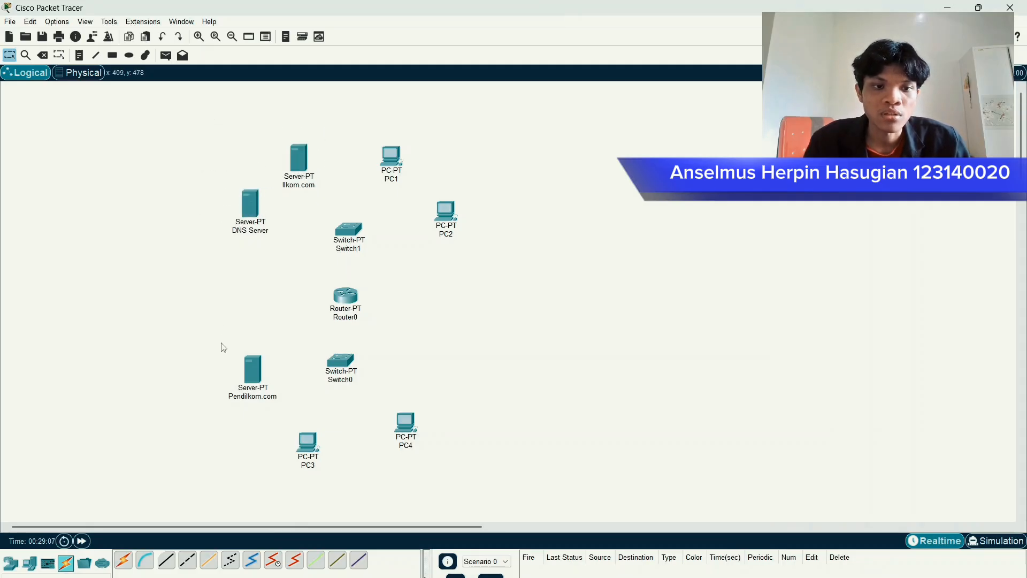
{"action": "left_click_drag", "start_coordinate": [220, 343], "coordinate": [284, 415]}
{"action": "left_click", "coordinate": [269, 414]}
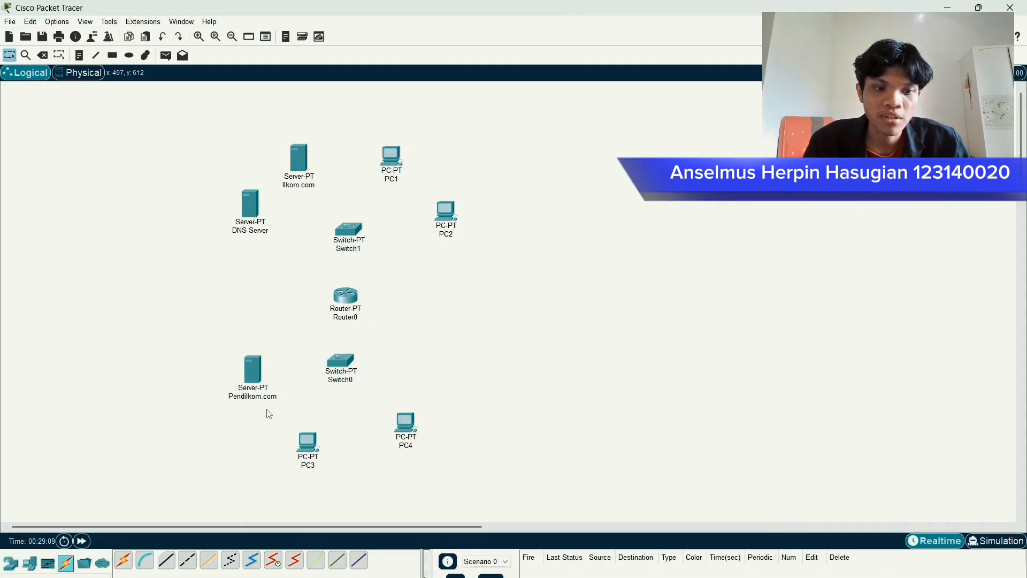
{"action": "left_click_drag", "start_coordinate": [209, 324], "coordinate": [286, 418]}
{"action": "left_click", "coordinate": [284, 412]}
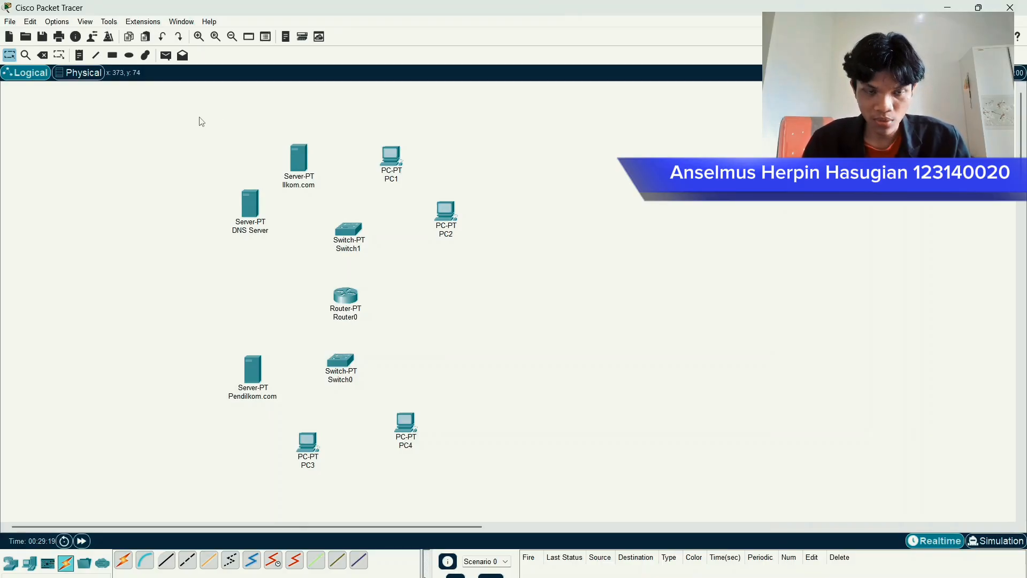
{"action": "left_click_drag", "start_coordinate": [198, 105], "coordinate": [502, 274]}
{"action": "left_click_drag", "start_coordinate": [203, 116], "coordinate": [506, 269]}
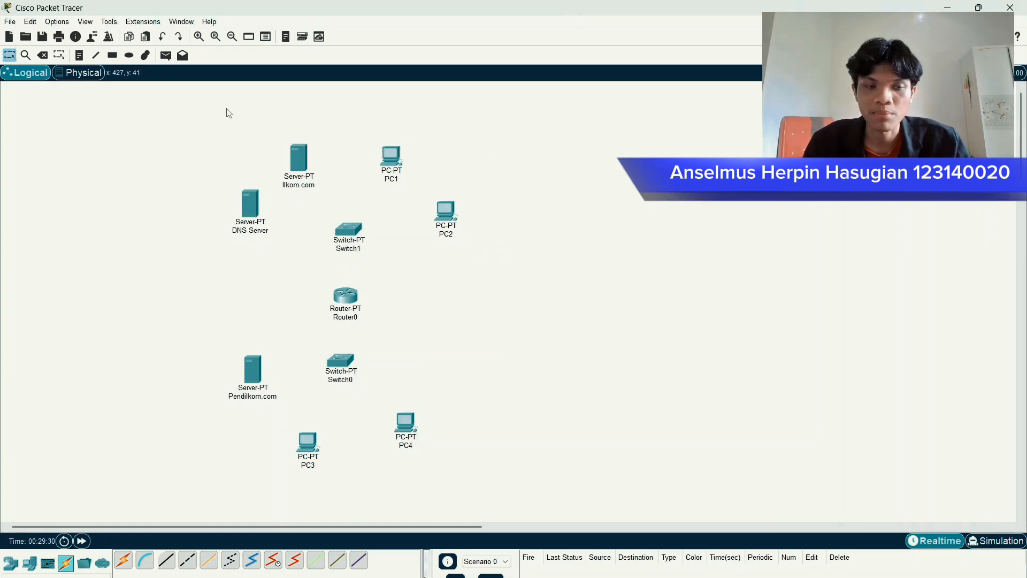
{"action": "left_click_drag", "start_coordinate": [220, 123], "coordinate": [483, 288]}
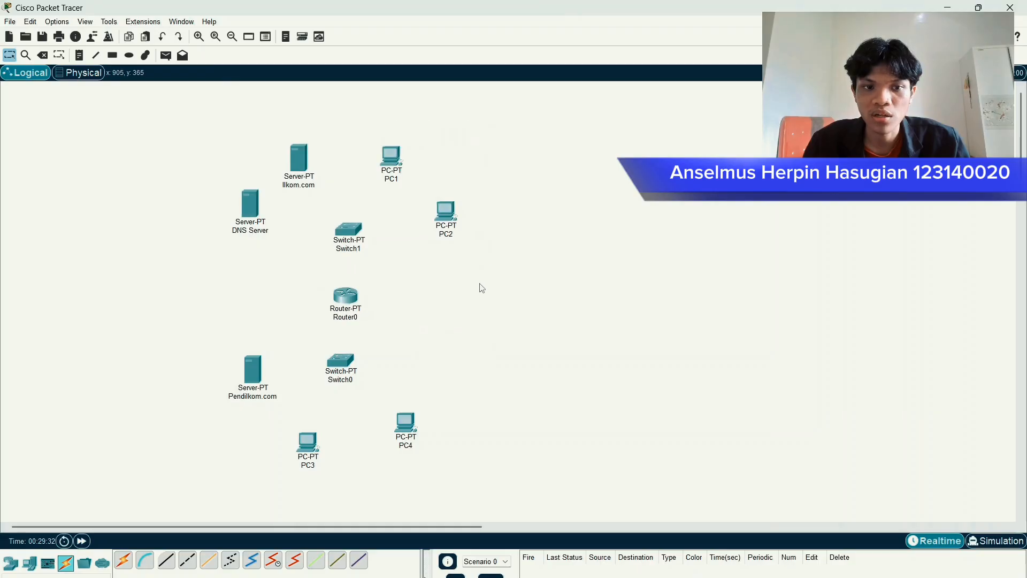
{"action": "left_click_drag", "start_coordinate": [225, 340], "coordinate": [434, 492]}
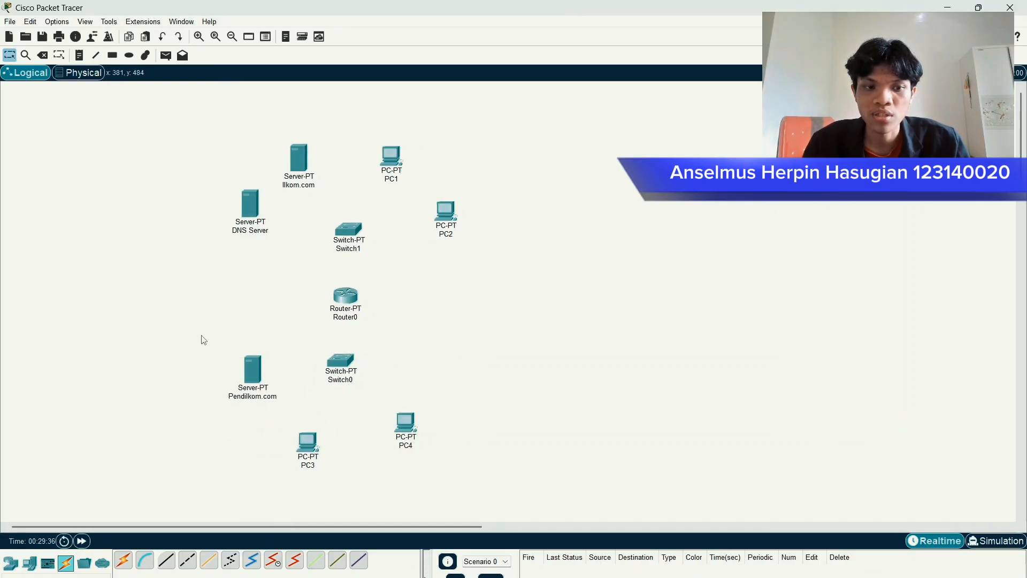
{"action": "left_click_drag", "start_coordinate": [204, 340], "coordinate": [496, 506]}
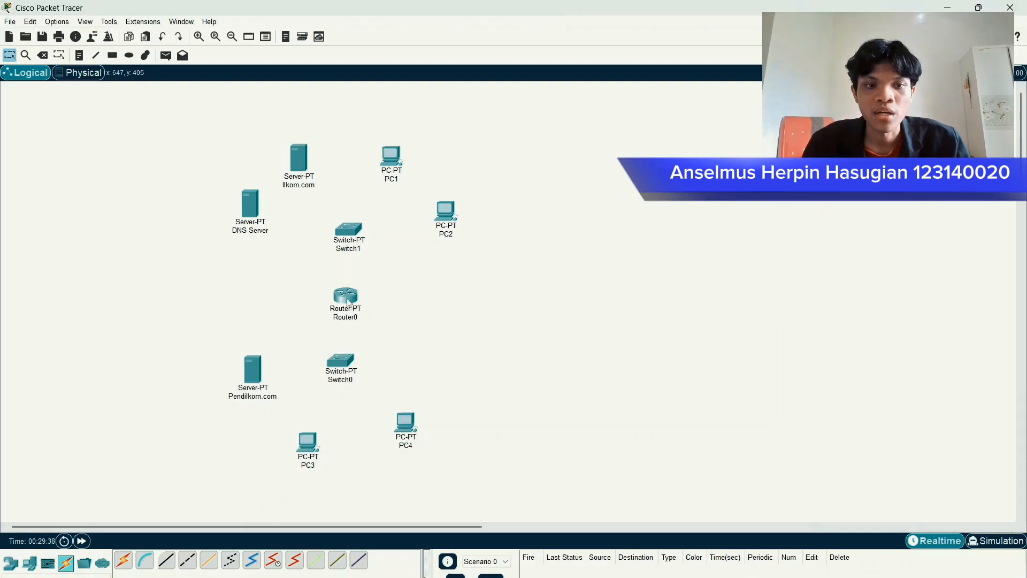
- Shift Router0 slightly to the left between the two switches
{"action": "left_click_drag", "start_coordinate": [348, 302], "coordinate": [346, 301]}
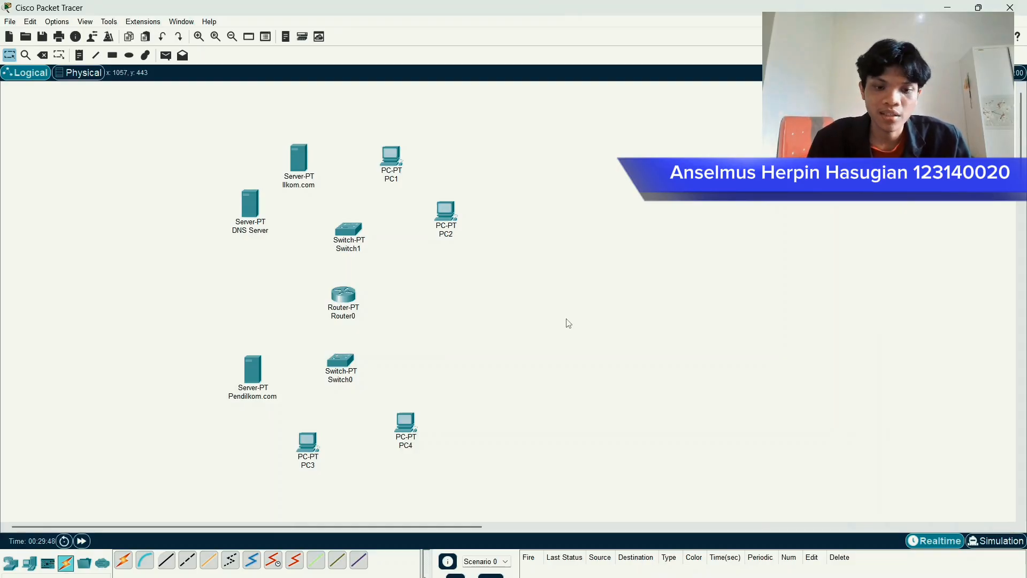
- Connect PC1's FastEthernet0 to Switch1's FastEthernet1/1 with a copper straight-through cable
{"action": "left_click", "coordinate": [167, 561]}
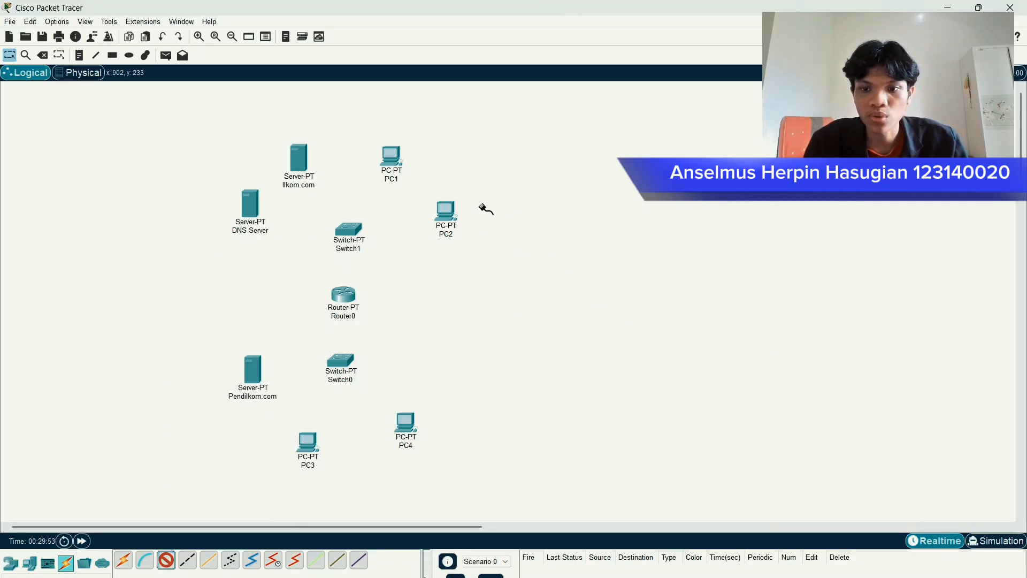
{"action": "left_click", "coordinate": [394, 158]}
{"action": "left_click", "coordinate": [428, 201]}
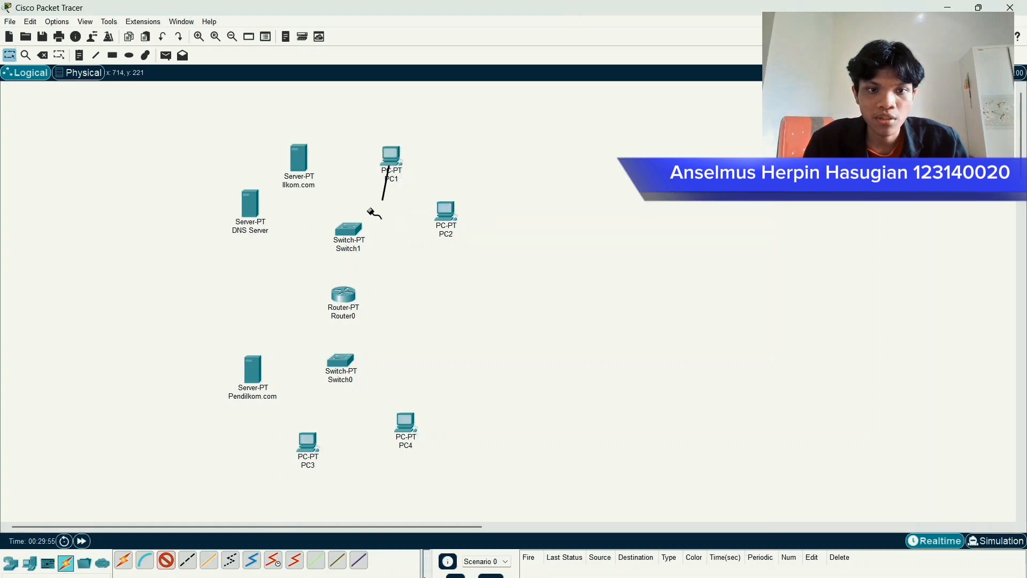
{"action": "left_click", "coordinate": [353, 235]}
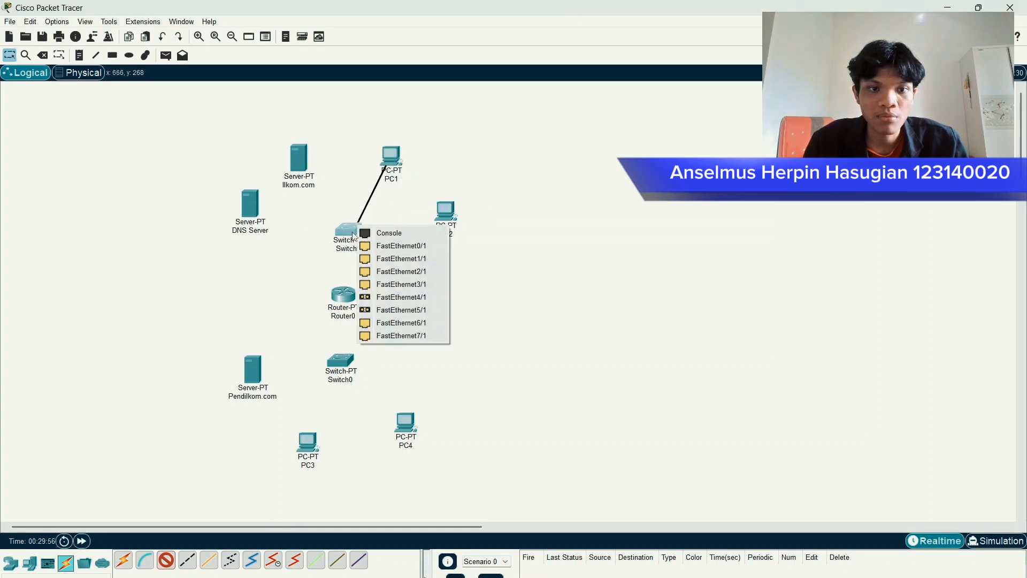
{"action": "left_click", "coordinate": [399, 259]}
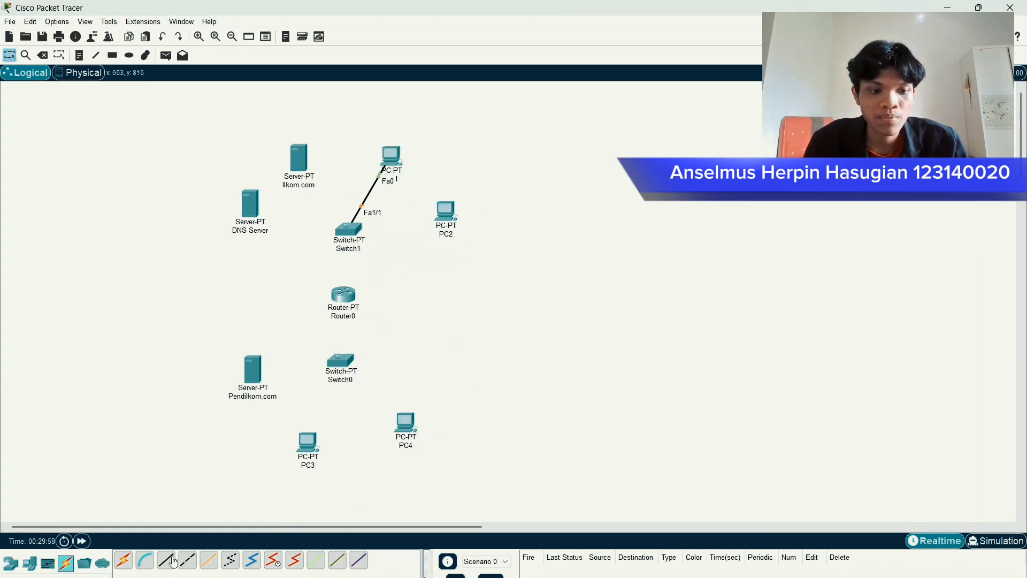
- Connect PC2's FastEthernet0 to Switch1's FastEthernet2/1 with a copper straight-through cable
{"action": "left_click", "coordinate": [445, 211]}
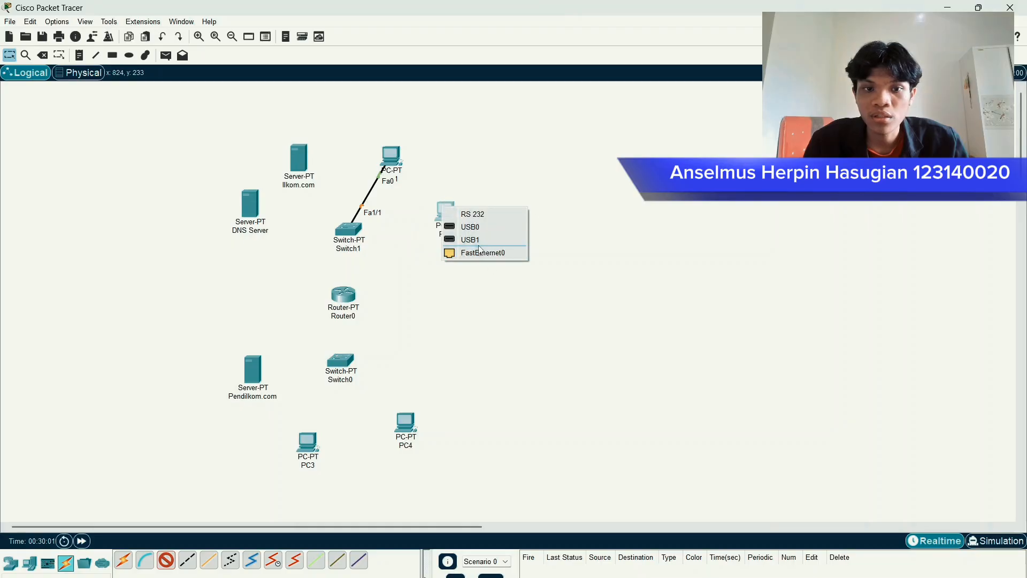
{"action": "left_click", "coordinate": [480, 254]}
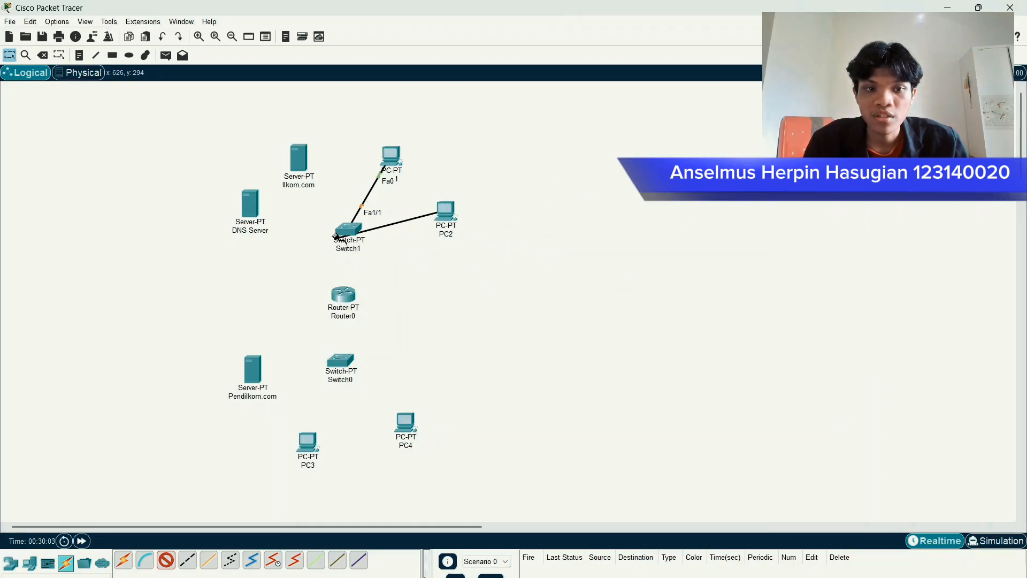
{"action": "left_click", "coordinate": [350, 229]}
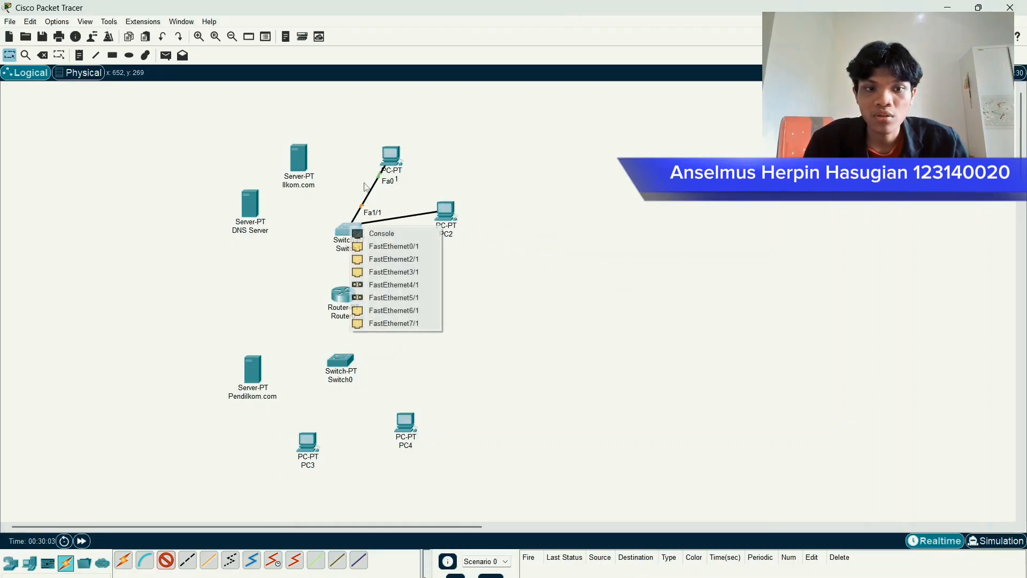
{"action": "left_click", "coordinate": [428, 261]}
- Connect the Ilkom.com server's FastEthernet0 to Switch1's FastEthernet3/1 with a copper straight-through cable
{"action": "left_click", "coordinate": [165, 559]}
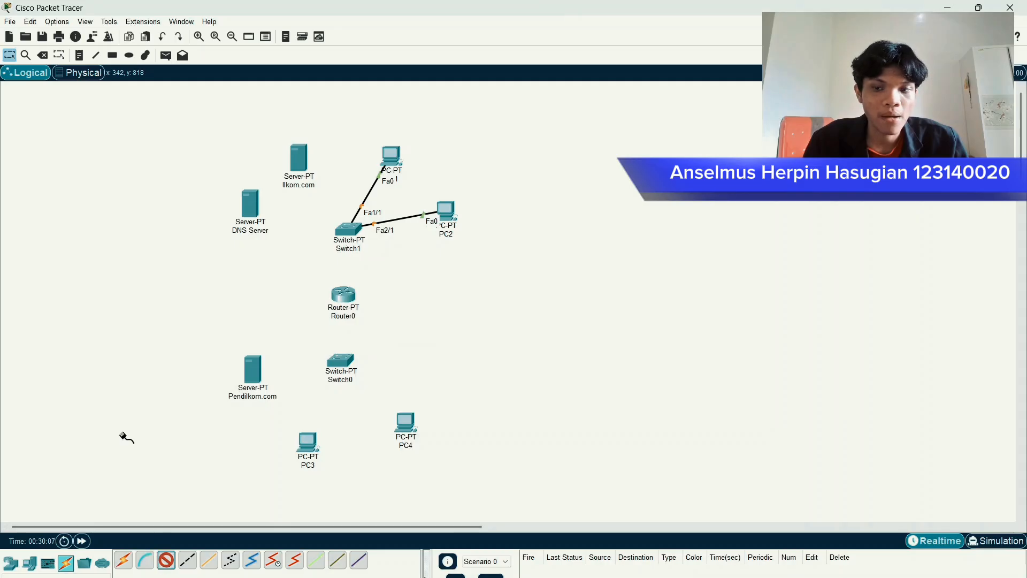
{"action": "left_click", "coordinate": [293, 156]}
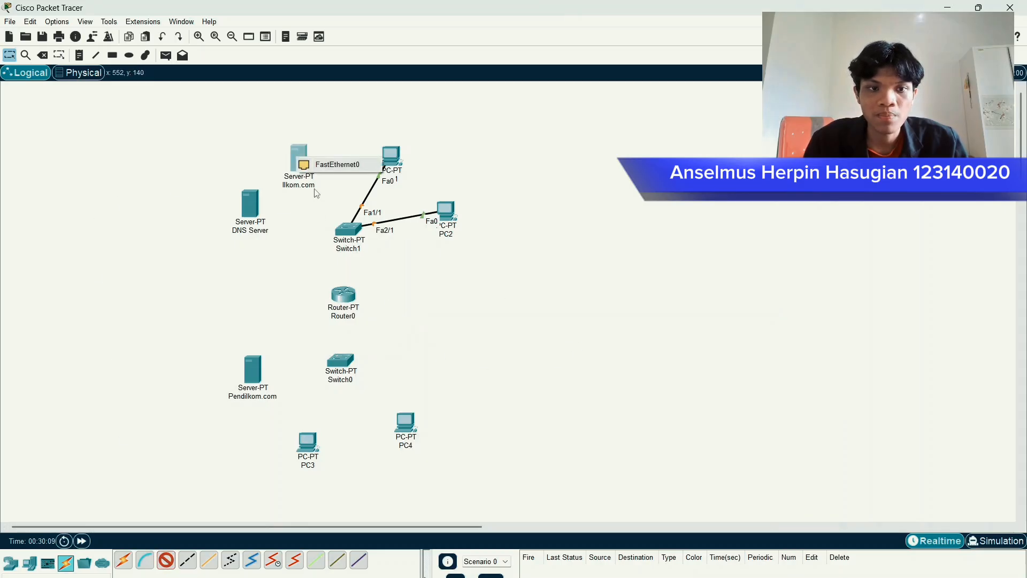
{"action": "left_click", "coordinate": [337, 164]}
{"action": "left_click", "coordinate": [346, 229]}
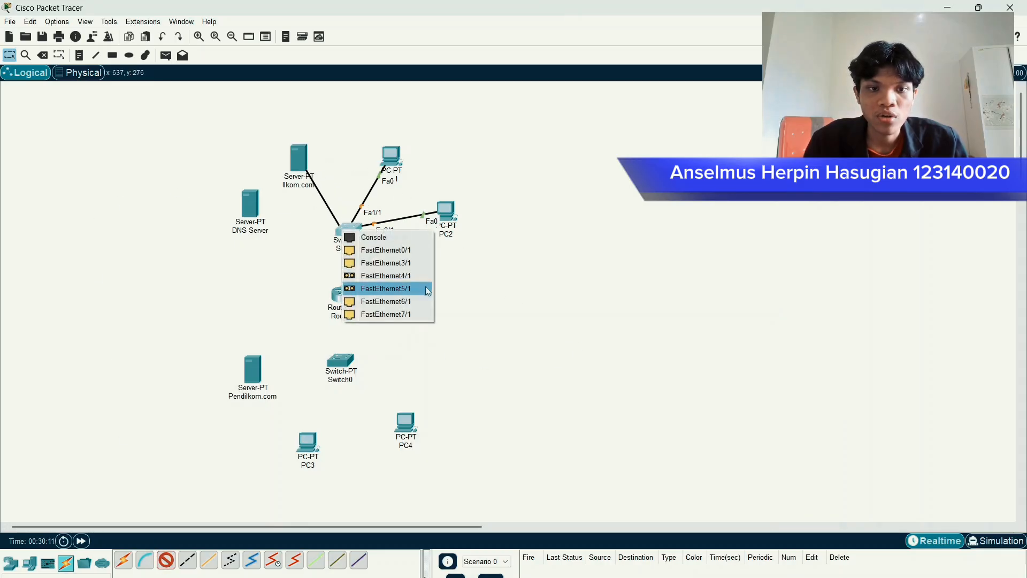
{"action": "left_click", "coordinate": [411, 264]}
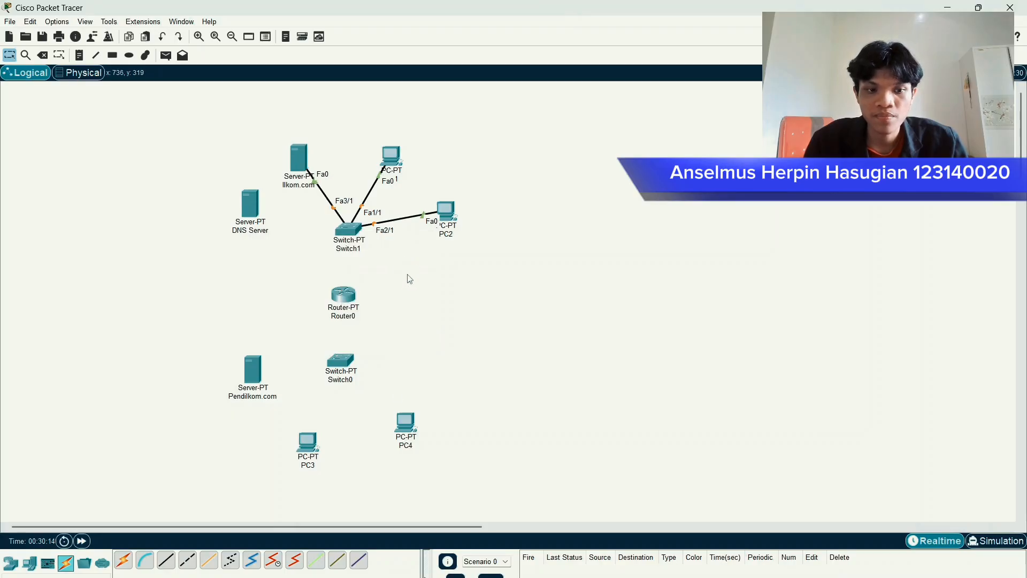
- Connect the DNS Server's FastEthernet0 to Switch1's FastEthernet6/1 with a copper straight-through cable
{"action": "left_click", "coordinate": [166, 560]}
{"action": "left_click", "coordinate": [249, 199]}
{"action": "left_click", "coordinate": [286, 204]}
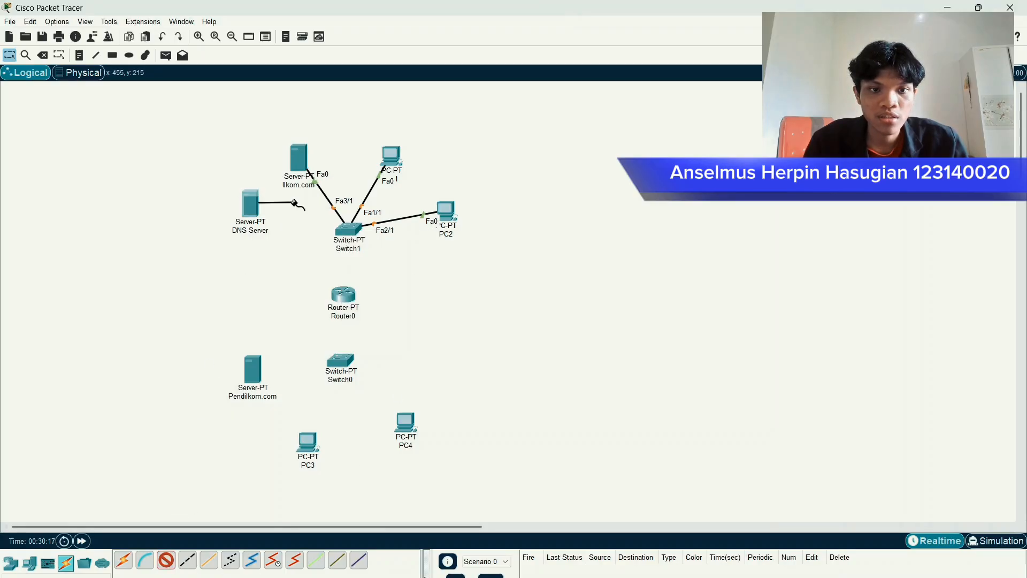
{"action": "left_click", "coordinate": [344, 227]}
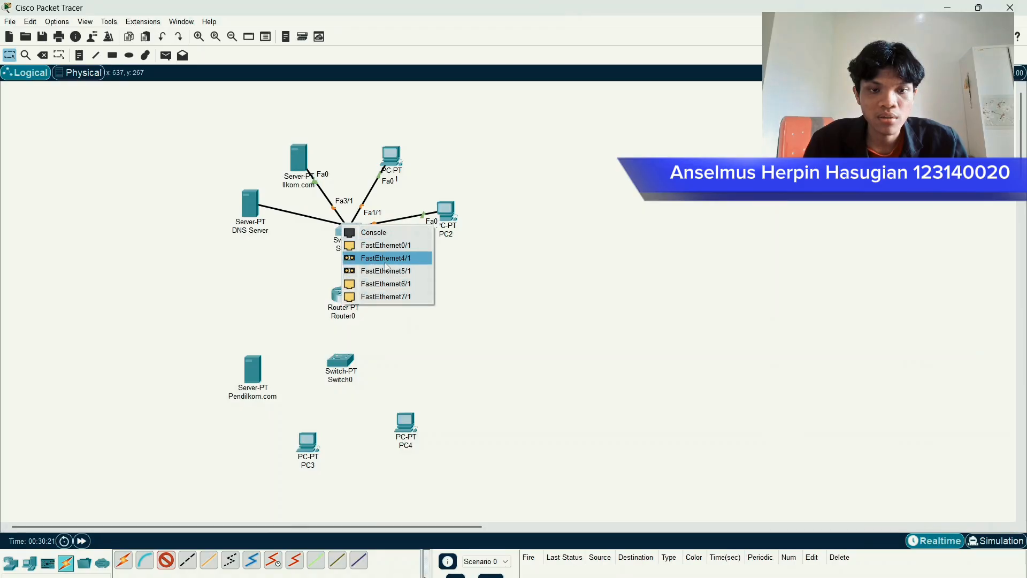
{"action": "left_click", "coordinate": [386, 261]}
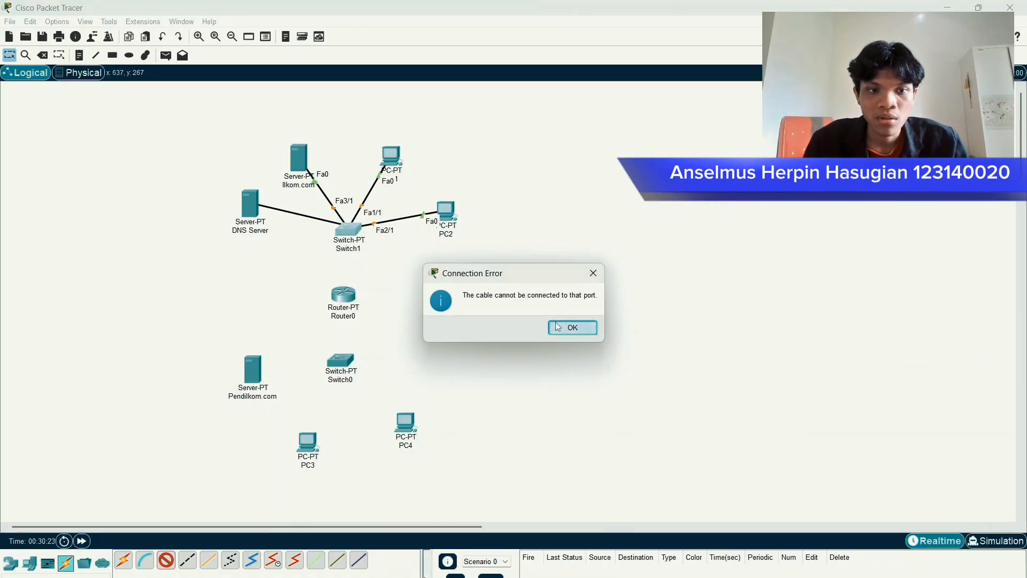
{"action": "left_click", "coordinate": [572, 327]}
{"action": "left_click", "coordinate": [349, 230]}
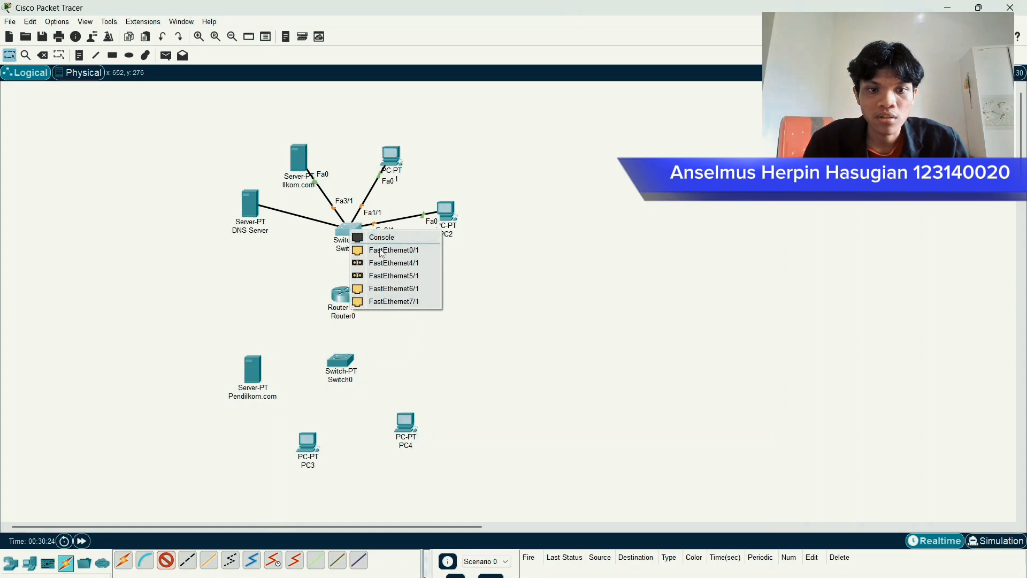
{"action": "left_click", "coordinate": [385, 289]}
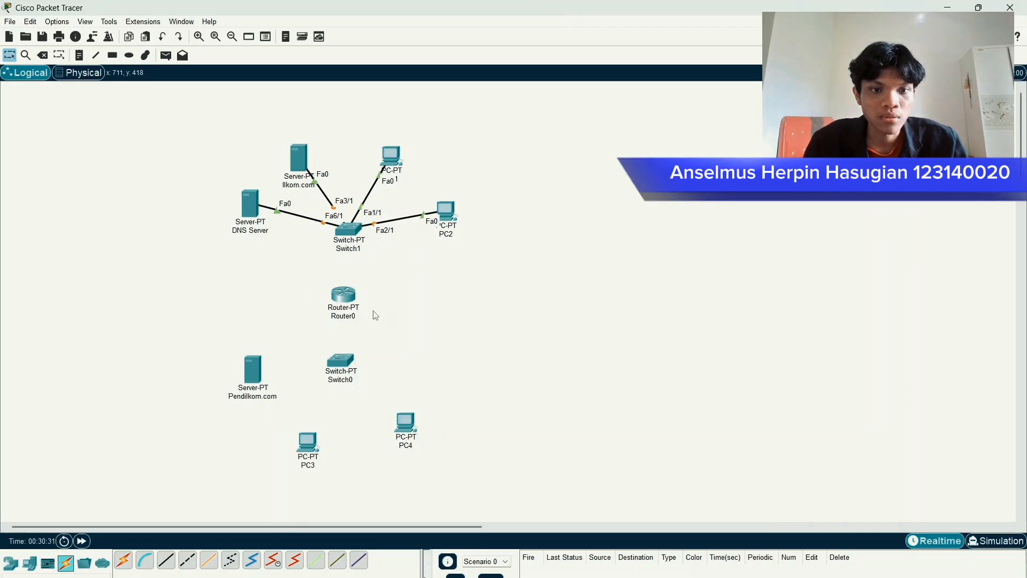
- Connect PC3's FastEthernet0 to Switch0's FastEthernet1/1 with a copper straight-through cable
{"action": "left_click", "coordinate": [170, 568]}
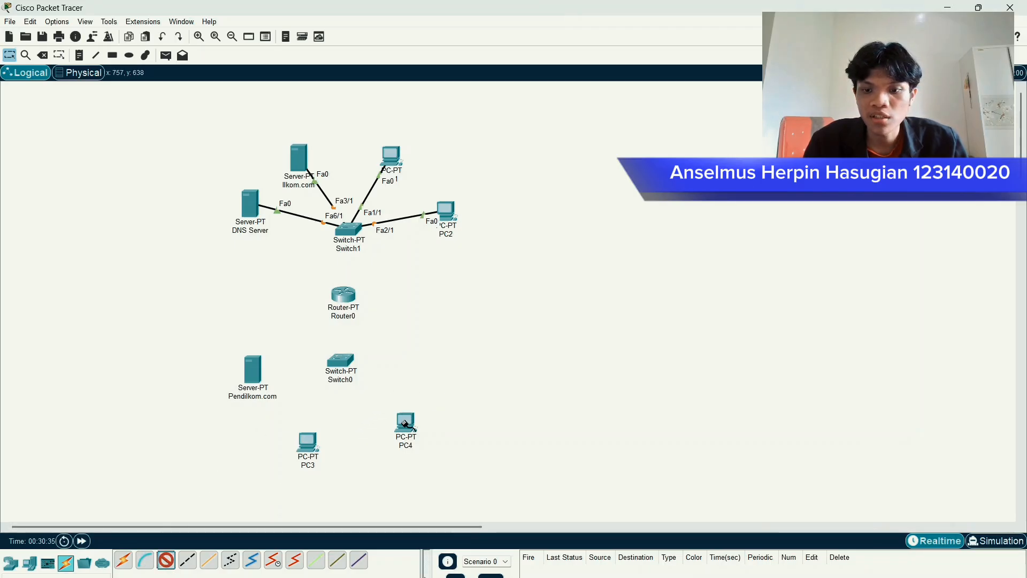
{"action": "mouse_move", "coordinate": [405, 424]}
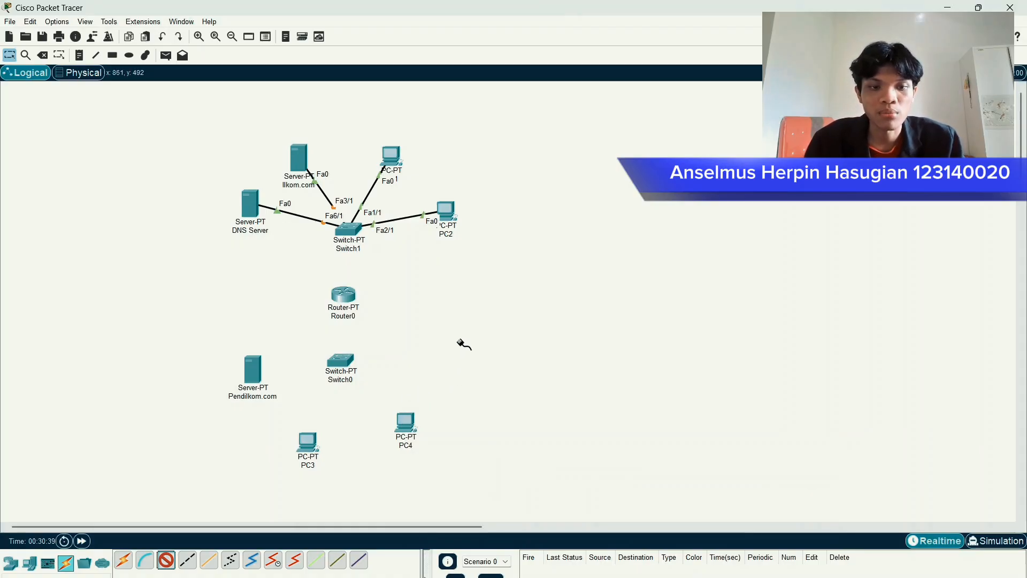
{"action": "left_click", "coordinate": [295, 443]}
{"action": "left_click", "coordinate": [321, 488]}
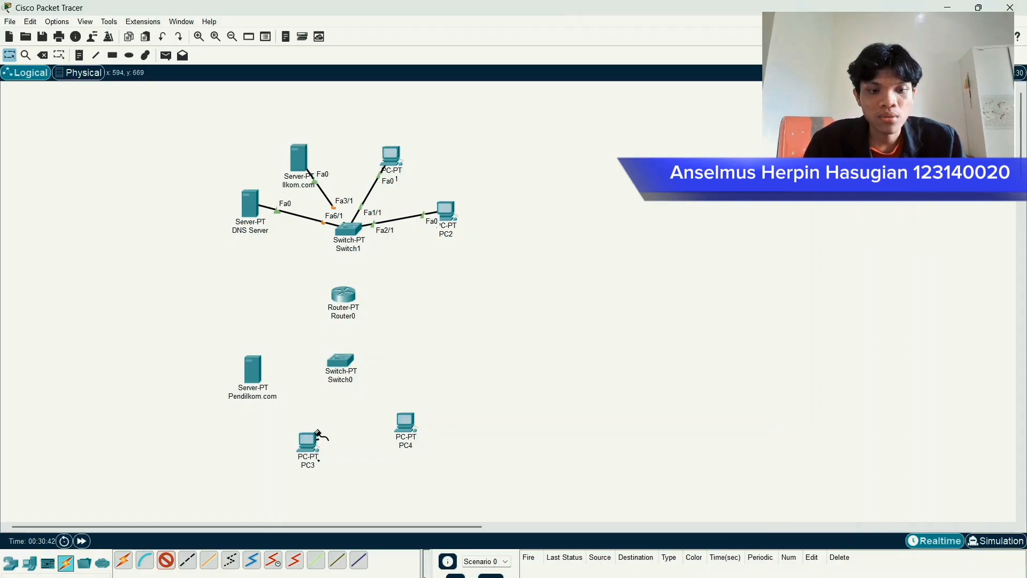
{"action": "left_click", "coordinate": [337, 361]}
{"action": "left_click", "coordinate": [378, 392]}
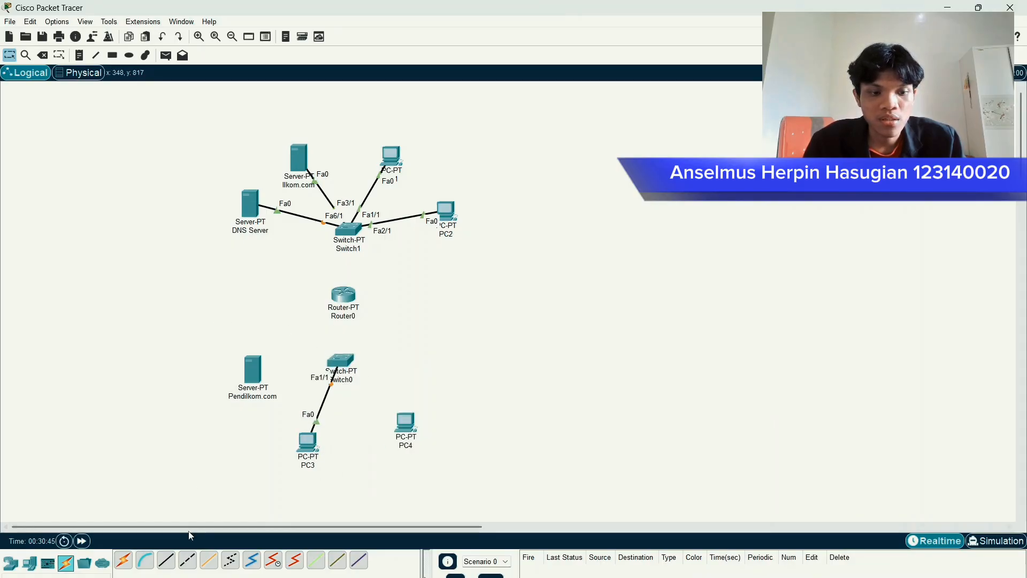
- Connect PC4's FastEthernet0 to Switch0's FastEthernet2/1 with a copper straight-through cable
{"action": "left_click", "coordinate": [165, 559]}
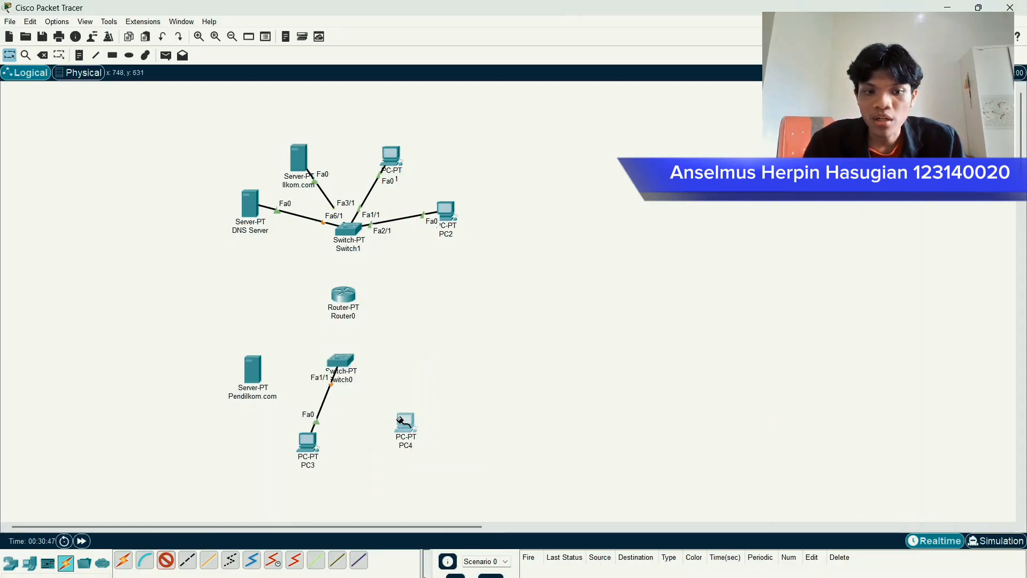
{"action": "left_click", "coordinate": [401, 423]}
{"action": "left_click", "coordinate": [405, 463]}
{"action": "left_click", "coordinate": [338, 359]}
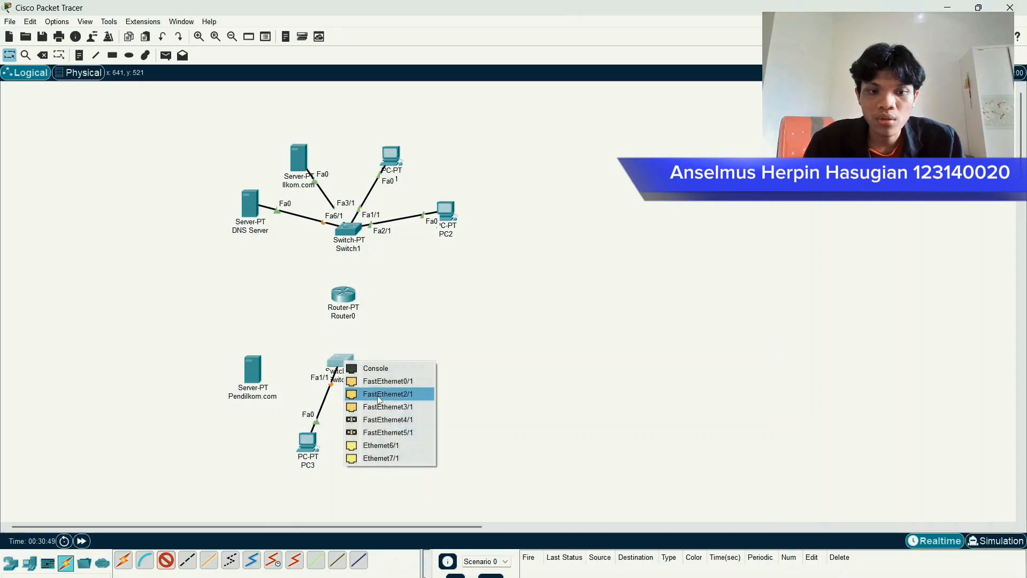
{"action": "left_click", "coordinate": [379, 394]}
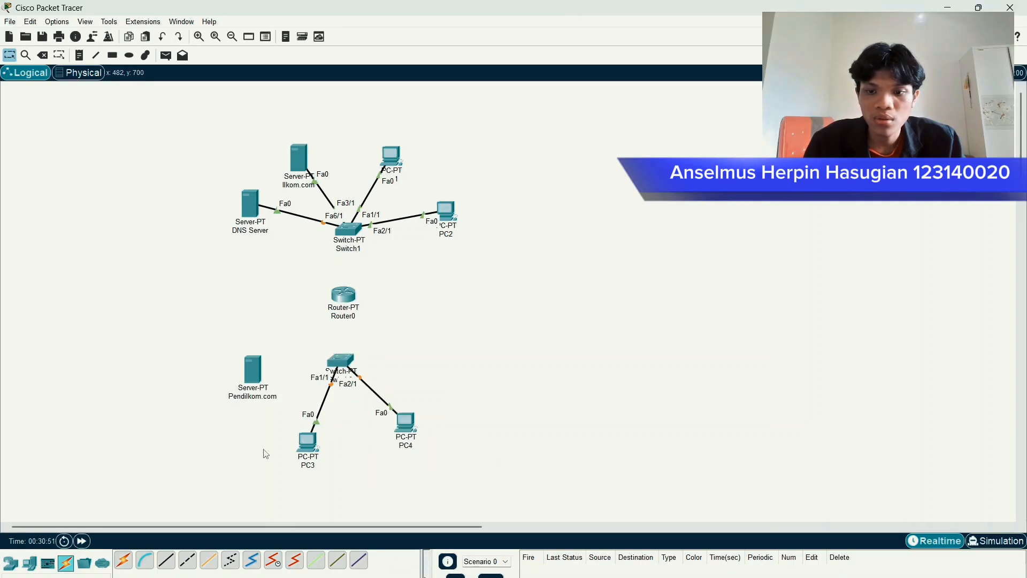
- Connect the Pendilkom.com server's FastEthernet0 to Switch0's FastEthernet3/1 with a copper straight-through cable
{"action": "left_click", "coordinate": [166, 559]}
{"action": "left_click", "coordinate": [253, 377]}
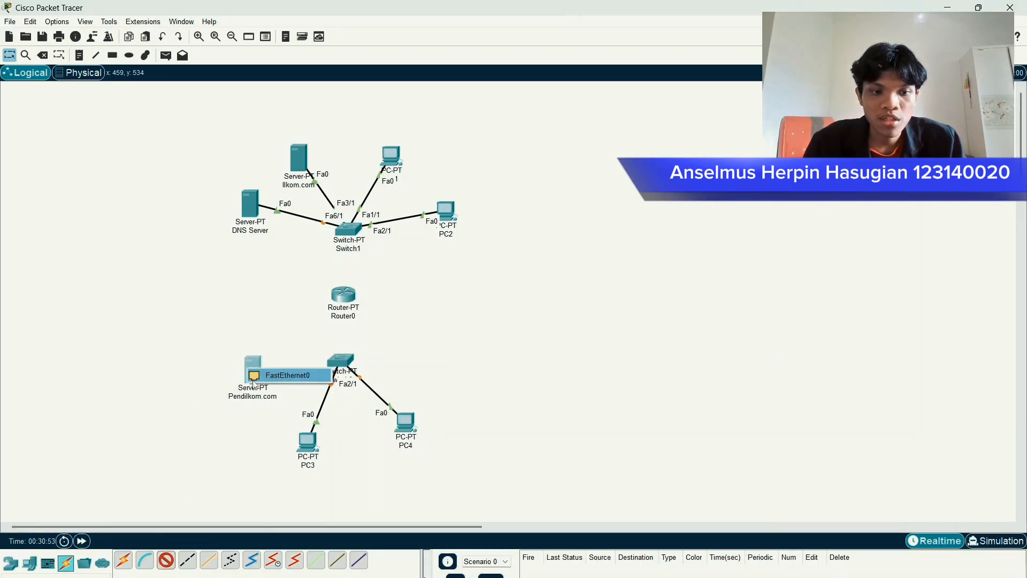
{"action": "left_click", "coordinate": [258, 377]}
{"action": "left_click", "coordinate": [339, 360]}
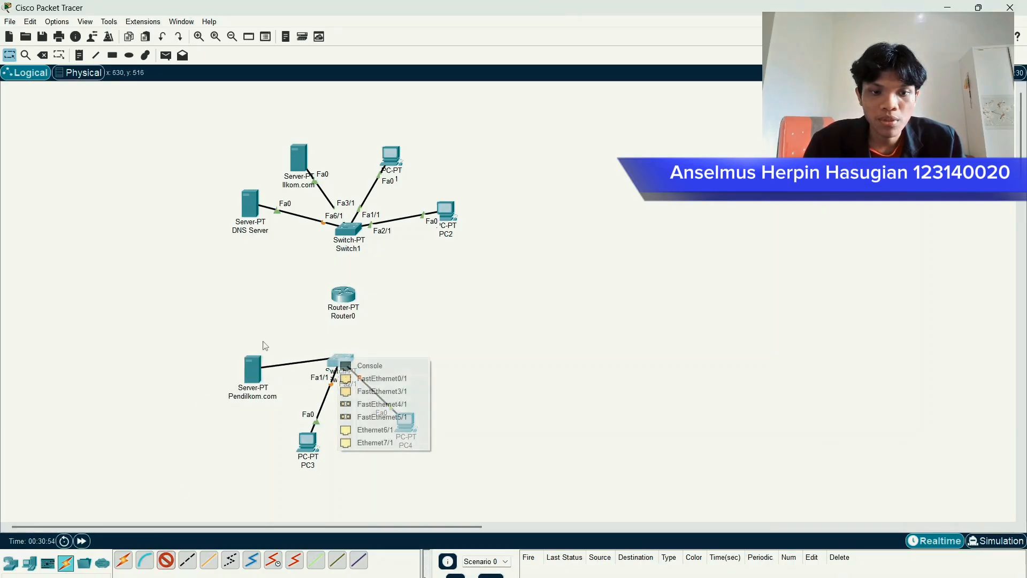
{"action": "left_click", "coordinate": [358, 391]}
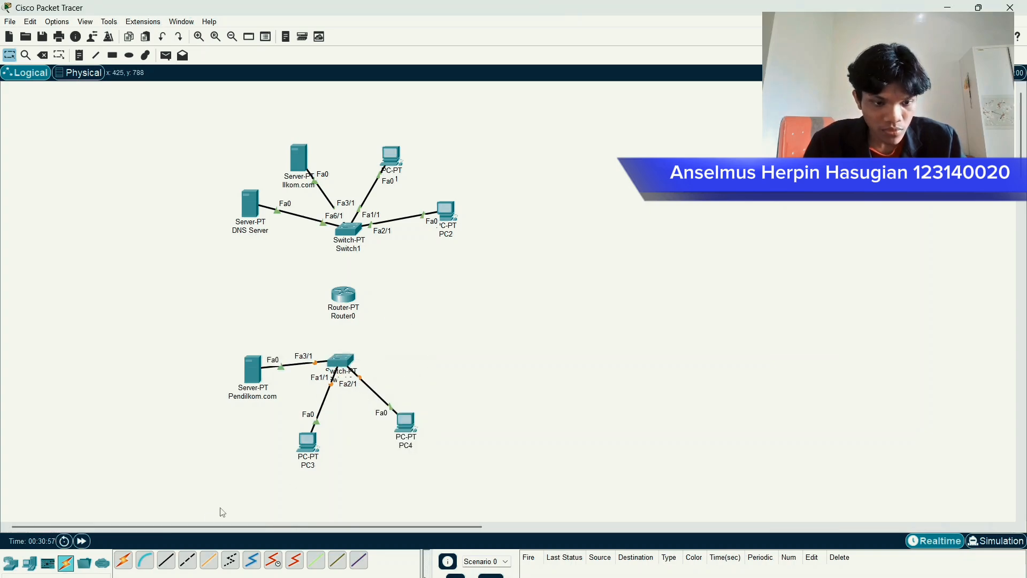
- Connect Switch1's FastEthernet0/1 to Router0's FastEthernet0/0 with a copper straight-through cable
{"action": "left_click", "coordinate": [166, 560]}
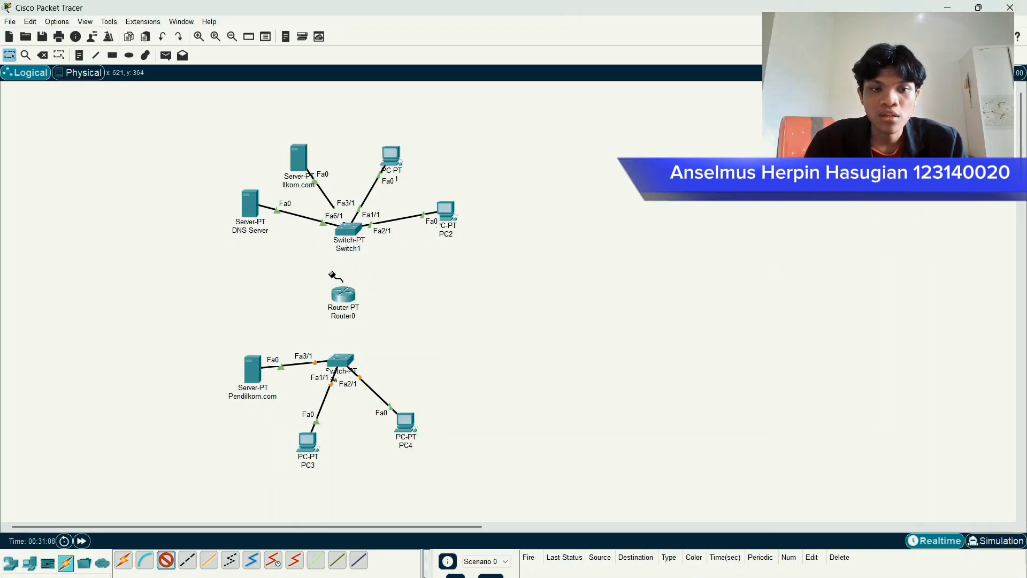
{"action": "left_click", "coordinate": [341, 228]}
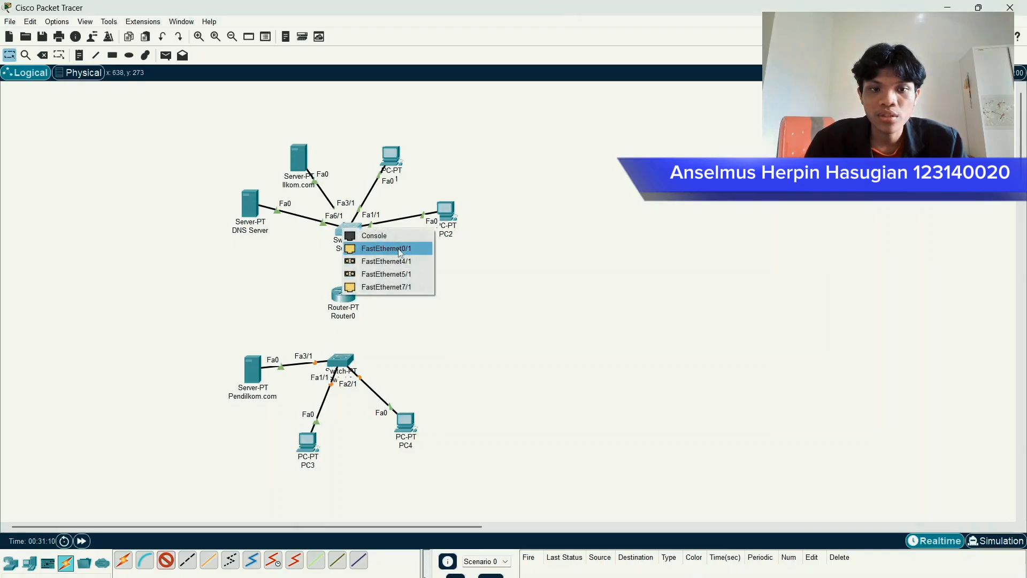
{"action": "left_click", "coordinate": [369, 249]}
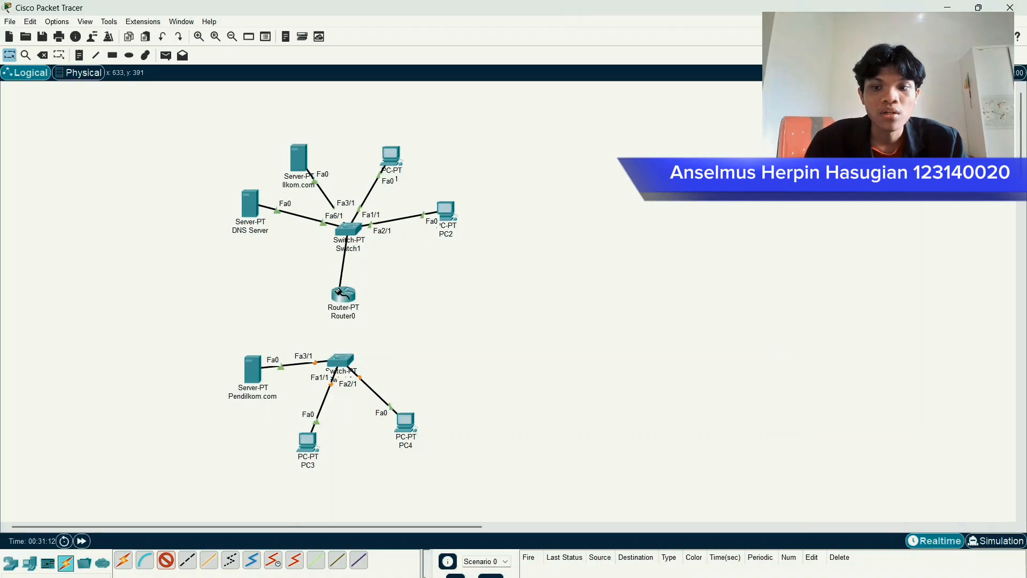
{"action": "left_click", "coordinate": [341, 293]}
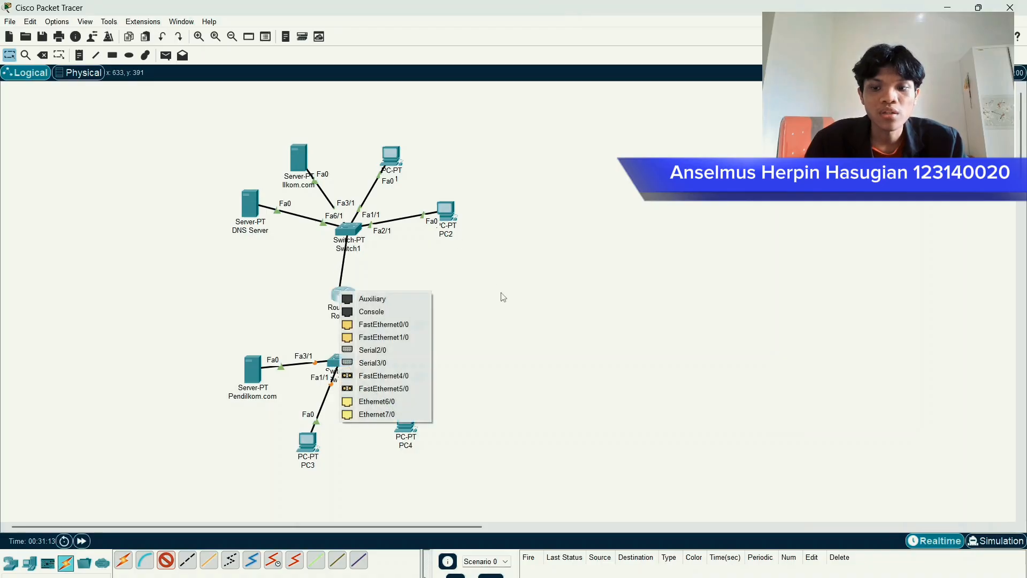
{"action": "left_click", "coordinate": [410, 327]}
- Connect Switch0's FastEthernet0/1 to Router0's FastEthernet1/0 with a copper straight-through cable
{"action": "left_click", "coordinate": [166, 559]}
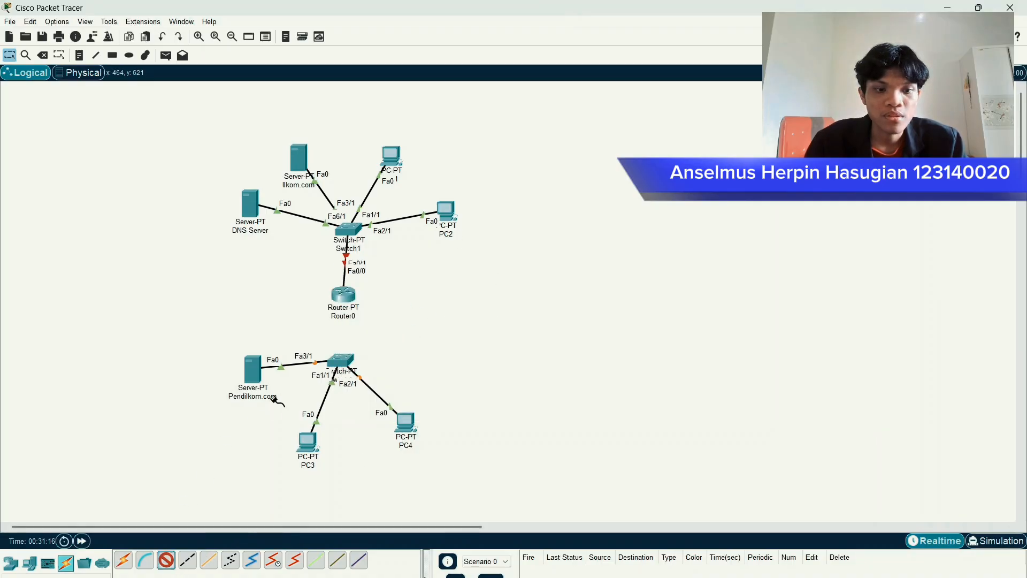
{"action": "left_click", "coordinate": [342, 356]}
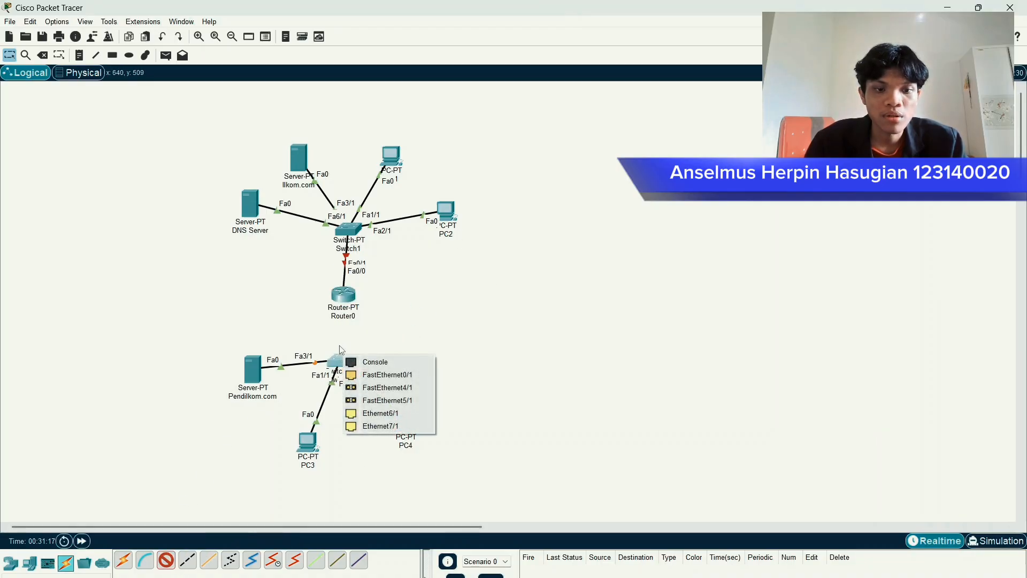
{"action": "left_click", "coordinate": [368, 375]}
{"action": "left_click", "coordinate": [346, 298]}
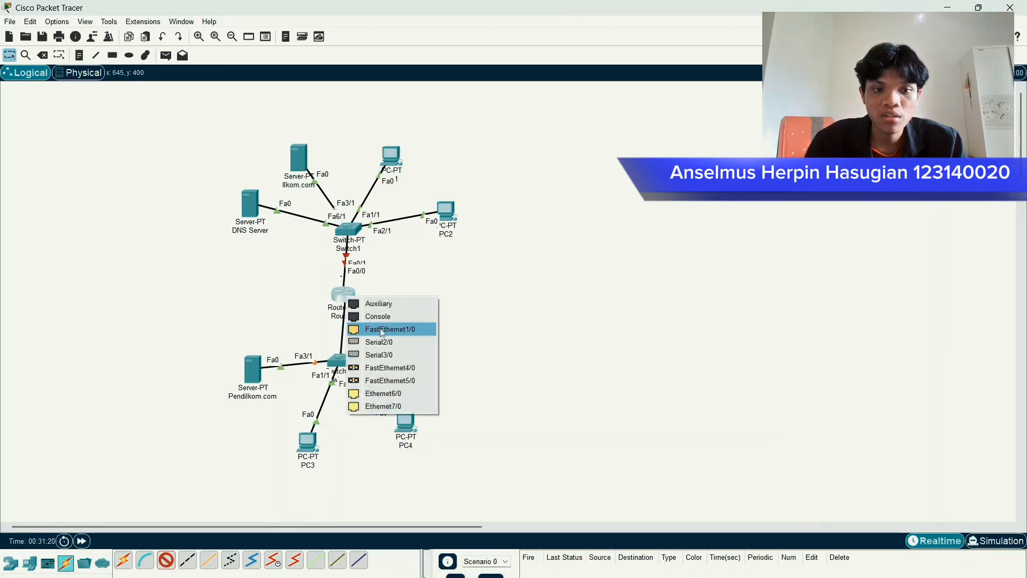
{"action": "left_click", "coordinate": [377, 331]}
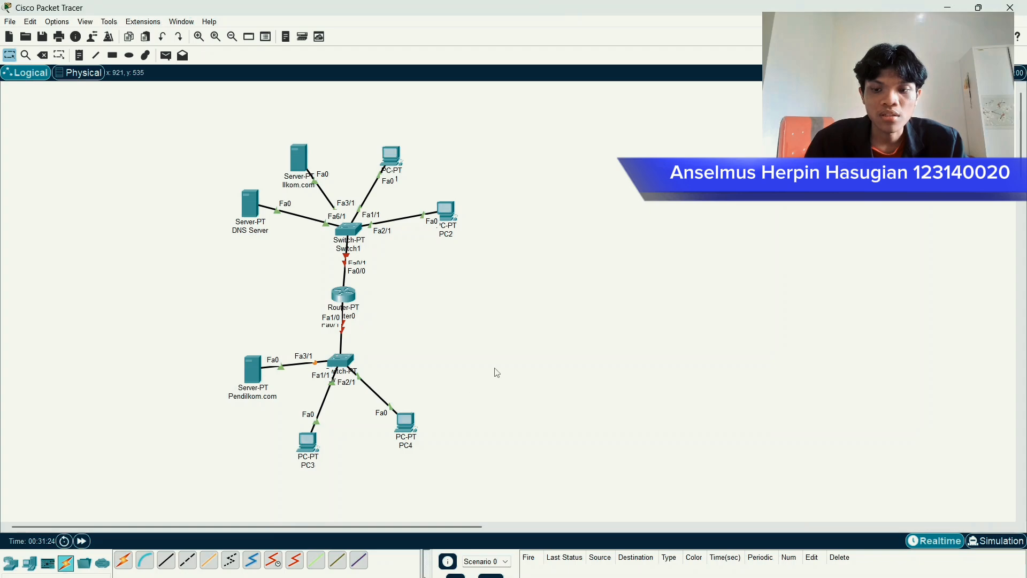
{"action": "left_click", "coordinate": [352, 303]}
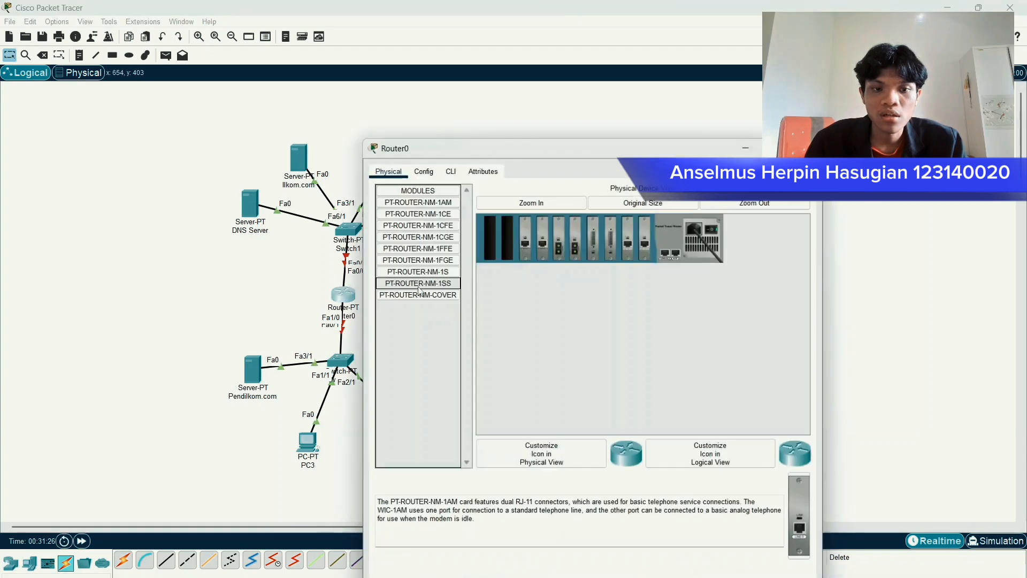
{"action": "left_click_drag", "start_coordinate": [472, 148], "coordinate": [316, 134]}
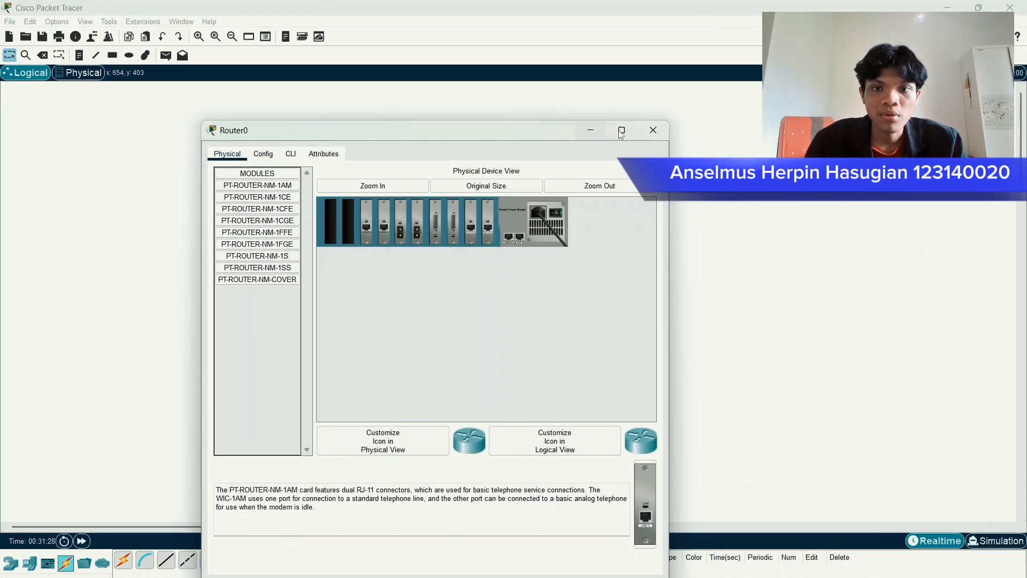
{"action": "left_click", "coordinate": [653, 130]}
{"action": "left_click", "coordinate": [166, 560]}
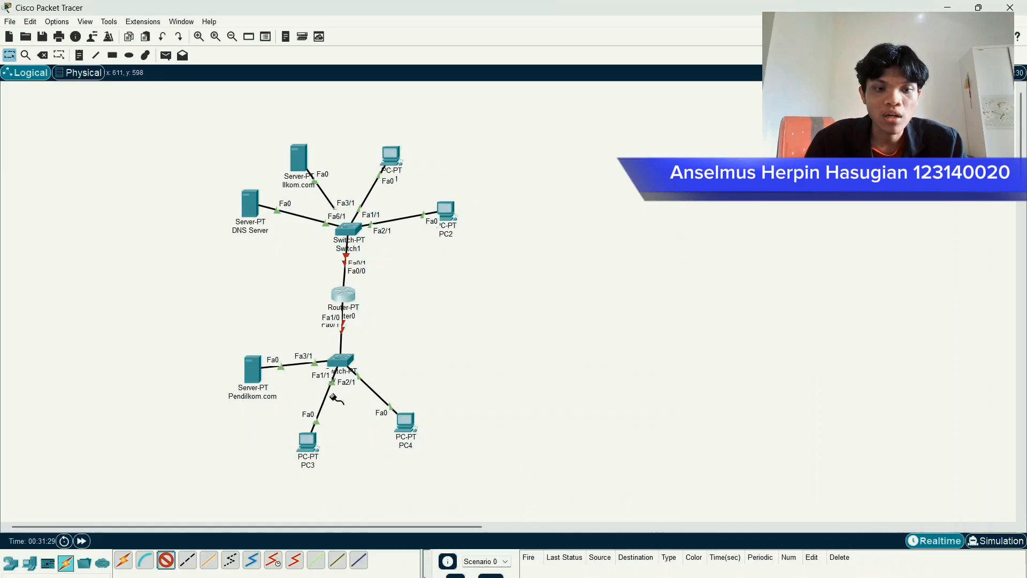
{"action": "left_click", "coordinate": [346, 294]}
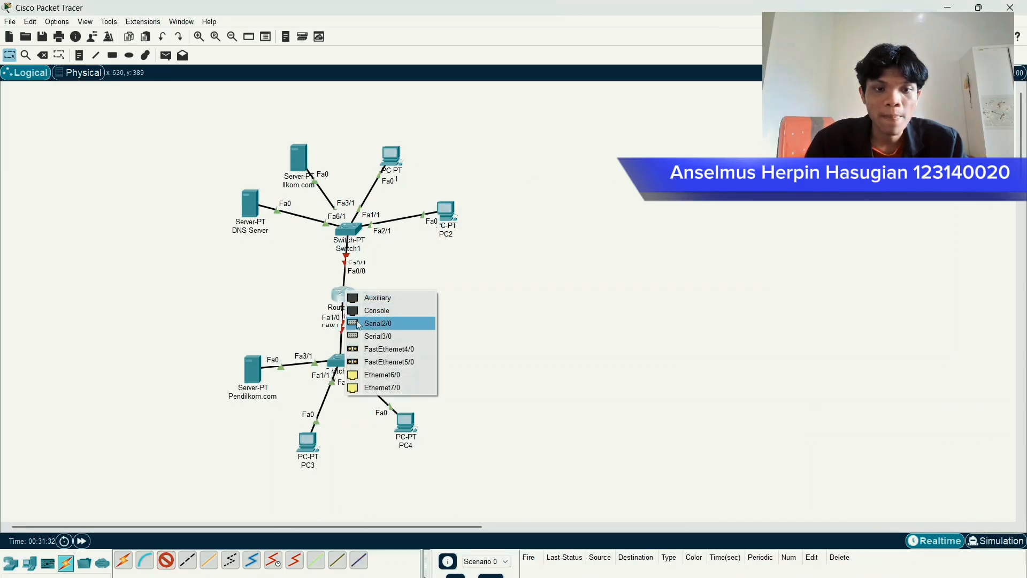
{"action": "left_click", "coordinate": [486, 343]}
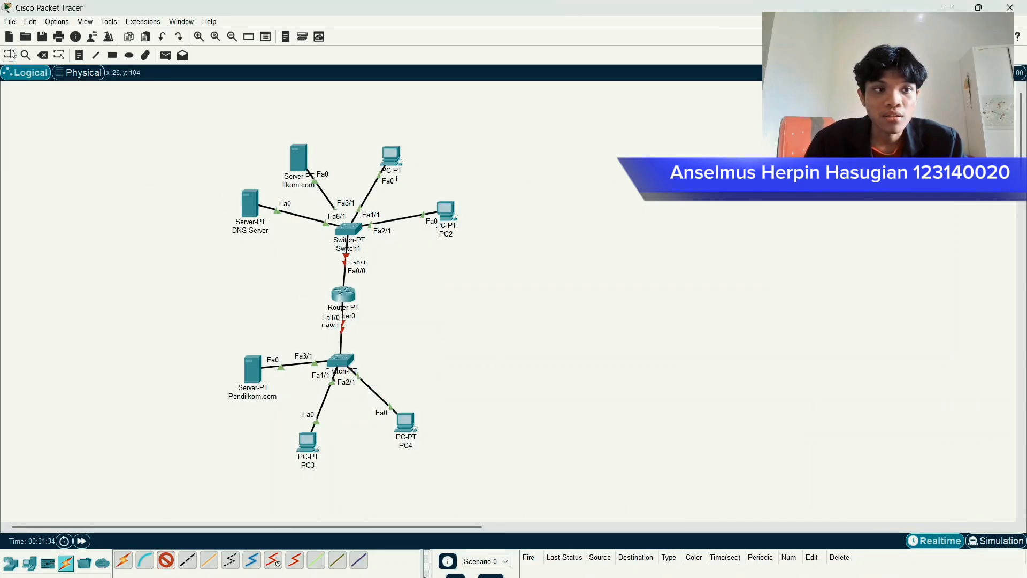
{"action": "left_click", "coordinate": [10, 55]}
{"action": "left_click_drag", "start_coordinate": [194, 116], "coordinate": [508, 432]}
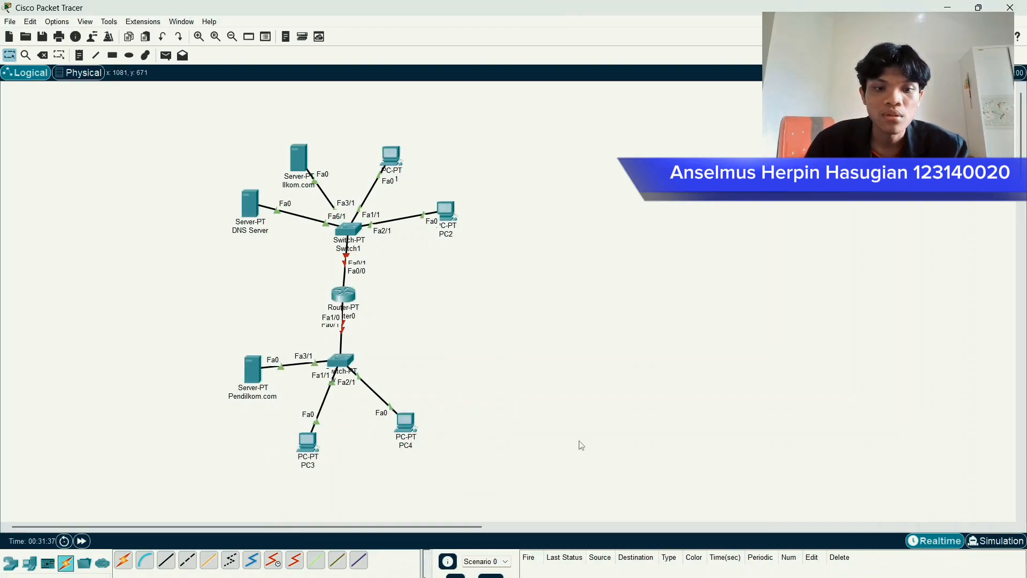
- Fast-forward the simulation time repeatedly so the network links can settle
{"action": "left_click", "coordinate": [81, 542]}
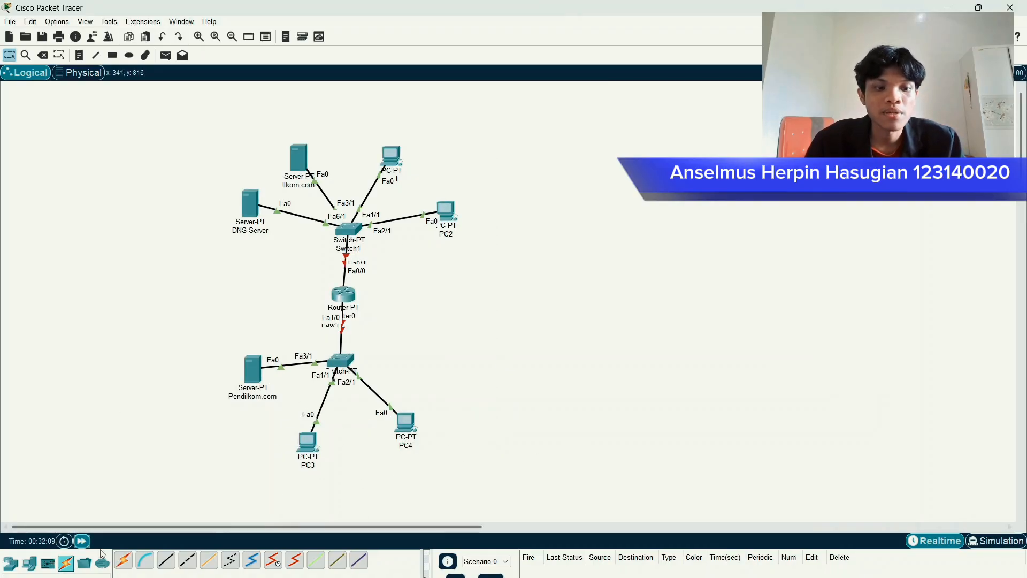
{"action": "left_click", "coordinate": [82, 542]}
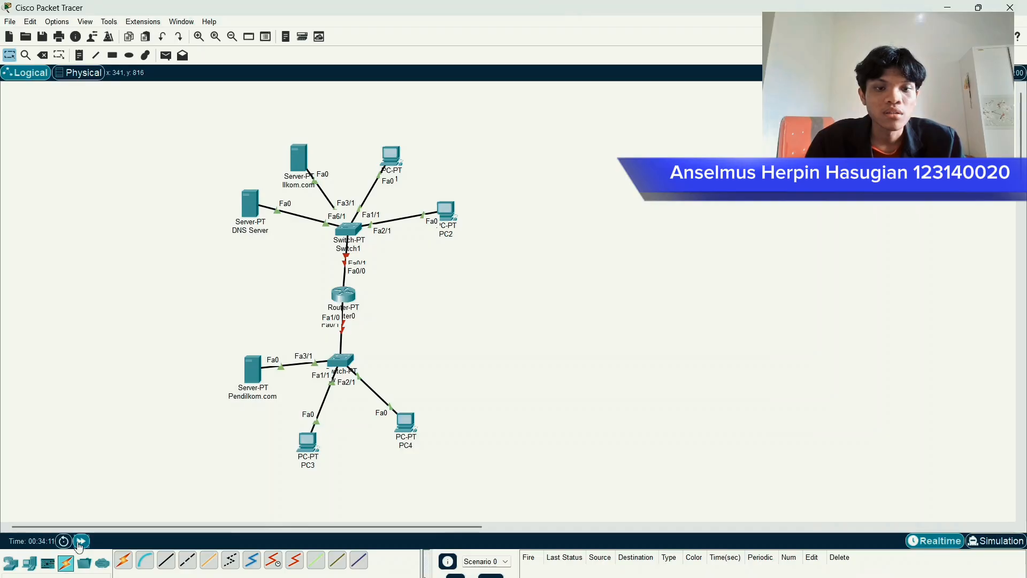
{"action": "left_click", "coordinate": [81, 542]}
{"action": "left_click", "coordinate": [81, 542]}
{"action": "left_click", "coordinate": [82, 541]}
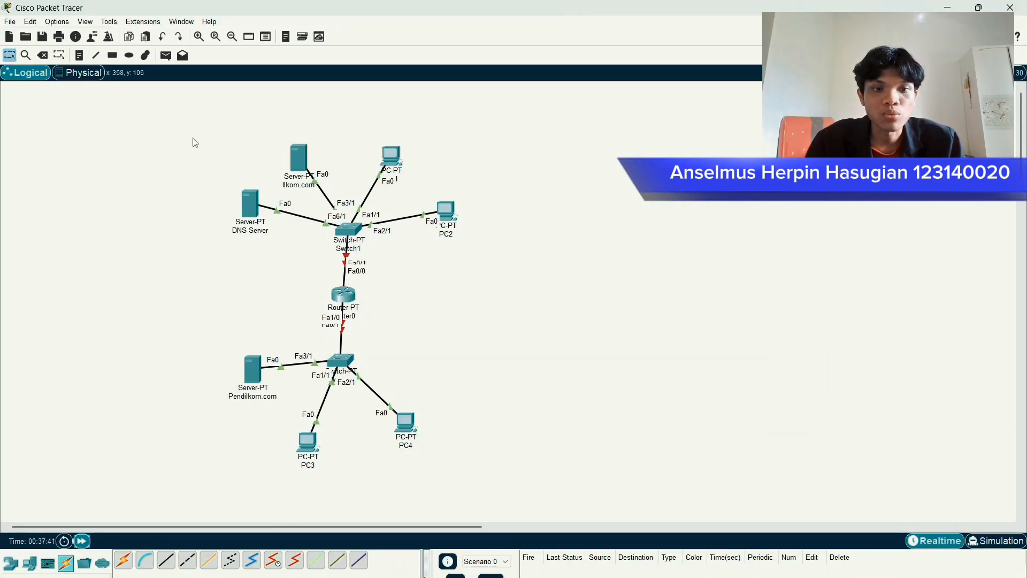
{"action": "left_click_drag", "start_coordinate": [193, 134], "coordinate": [501, 270]}
{"action": "left_click_drag", "start_coordinate": [194, 327], "coordinate": [556, 487]}
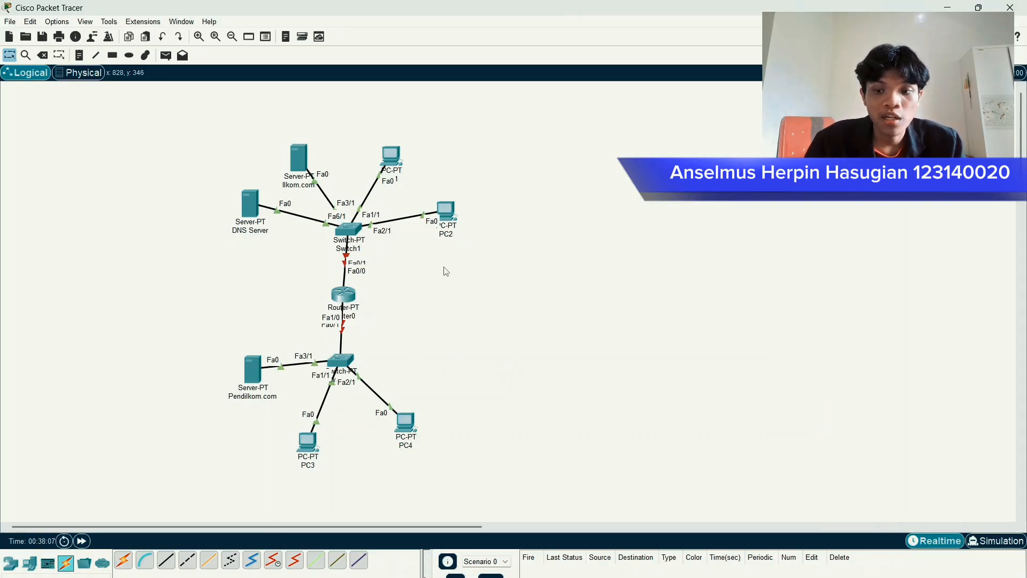
{"action": "left_click_drag", "start_coordinate": [165, 100], "coordinate": [487, 261]}
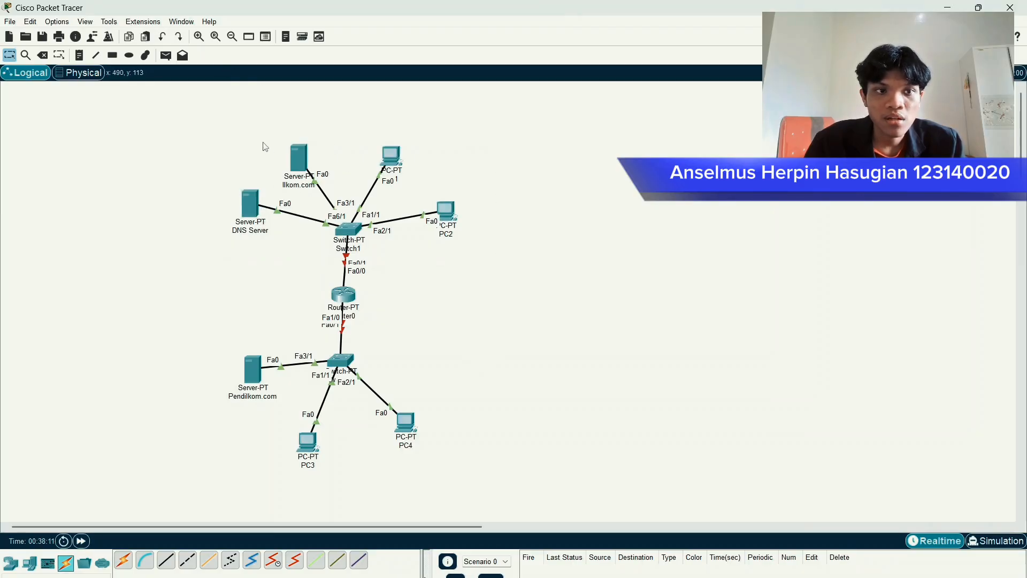
- Give the Ilkom.com server the static IPv4 address 192.168.123.2 with subnet mask 255.255.255.0
{"action": "left_click", "coordinate": [291, 160]}
{"action": "left_click_drag", "start_coordinate": [422, 145], "coordinate": [204, 129]}
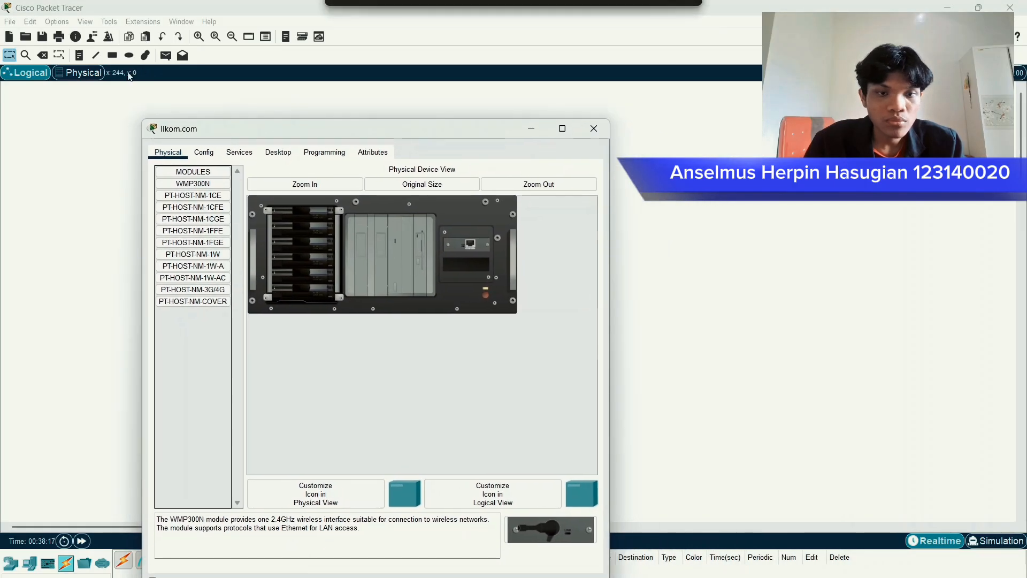
{"action": "left_click", "coordinate": [239, 152]}
{"action": "left_click", "coordinate": [203, 152]}
{"action": "left_click", "coordinate": [279, 152]}
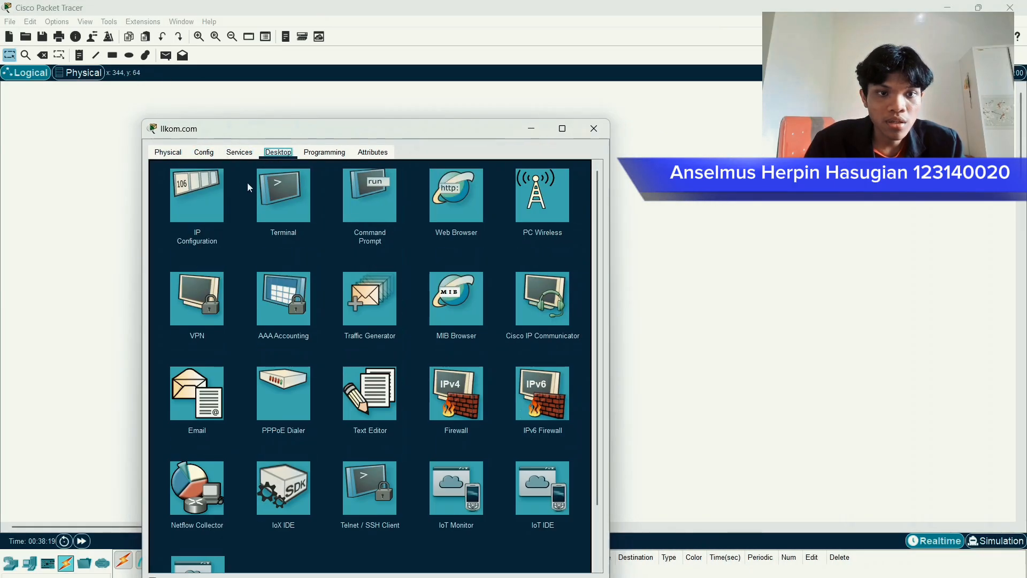
{"action": "left_click", "coordinate": [216, 194]}
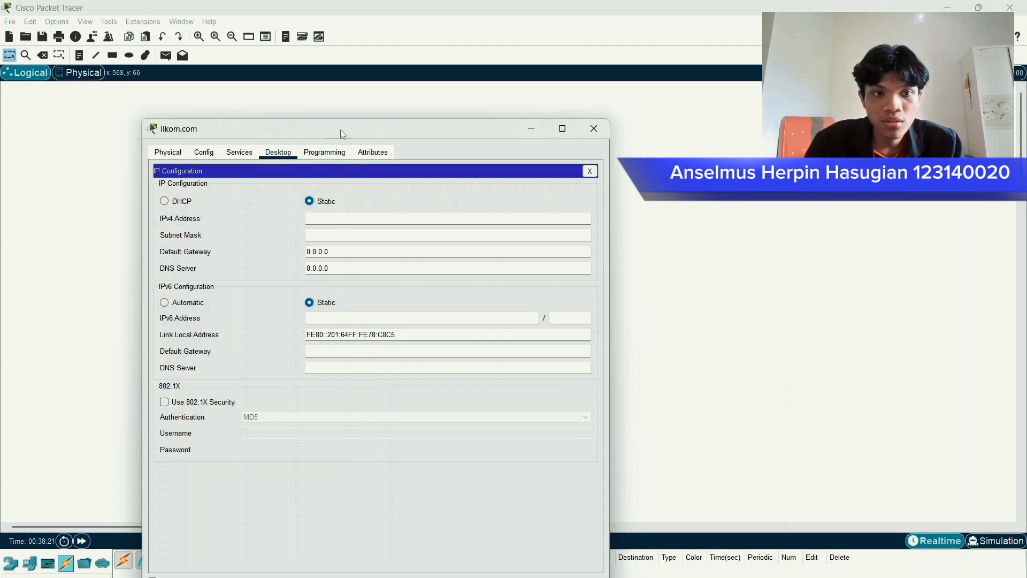
{"action": "left_click_drag", "start_coordinate": [355, 131], "coordinate": [425, 95]}
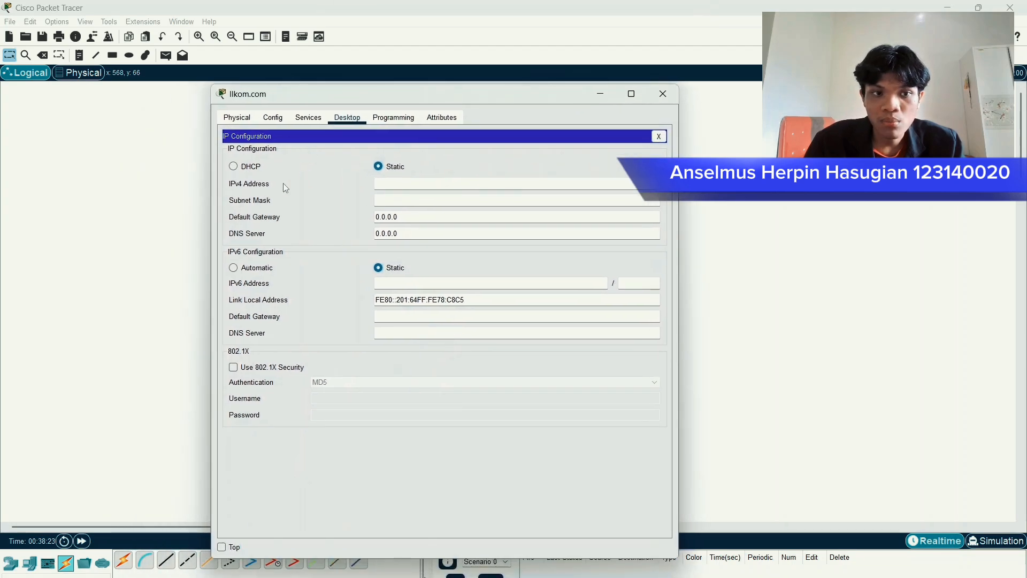
{"action": "left_click", "coordinate": [446, 186]}
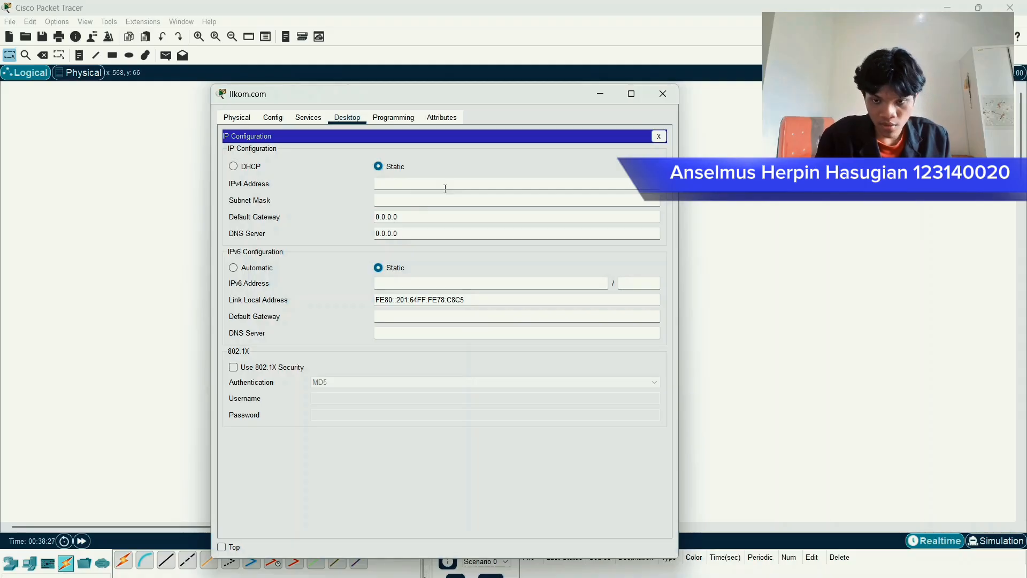
{"action": "type", "text": "192.168"}
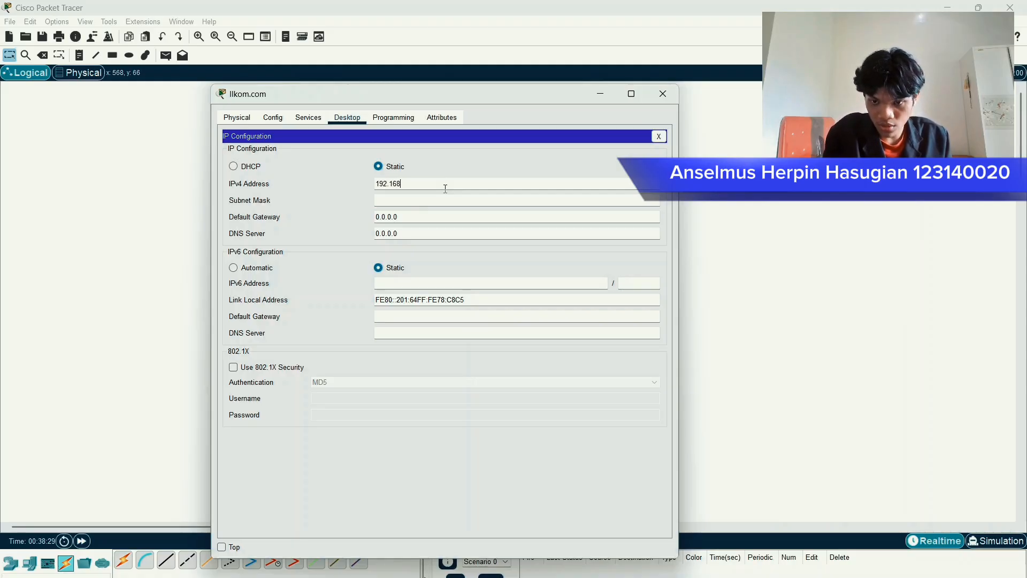
{"action": "type", "text": ".123.2"}
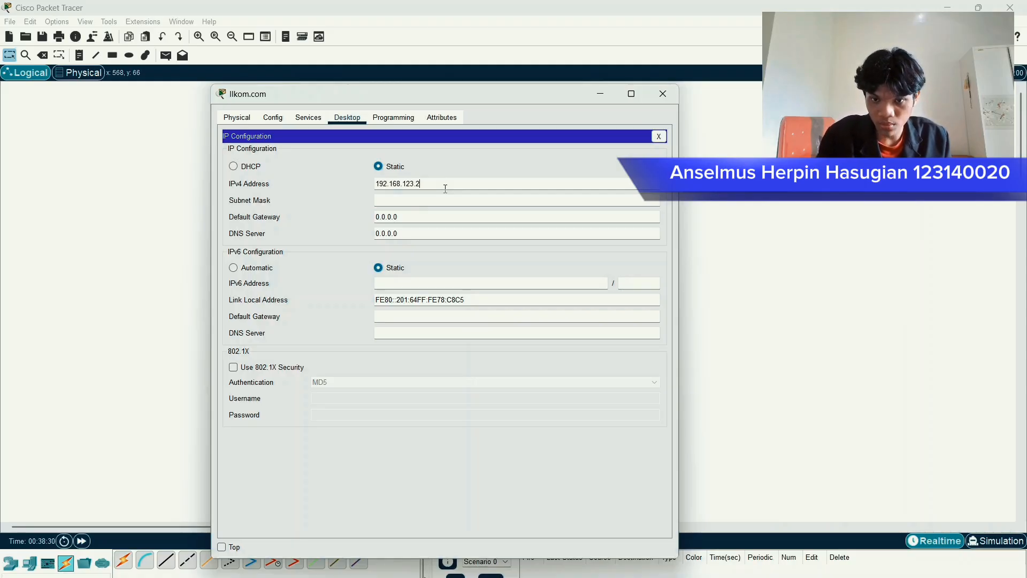
{"action": "left_click", "coordinate": [446, 200]}
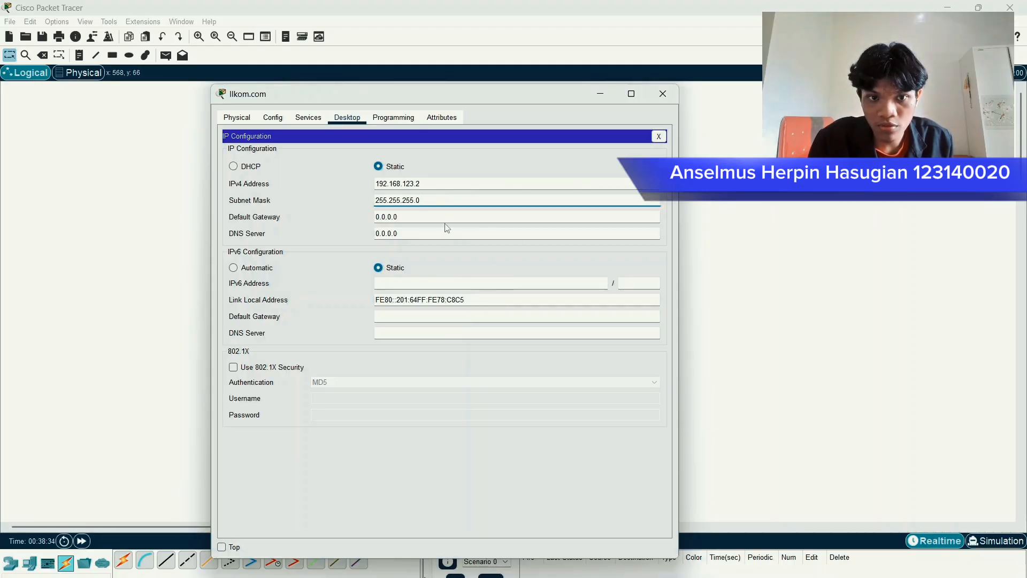
- Set the Ilkom.com server's IPv4 default gateway to 192.168.123.1
{"action": "key", "text": "Tab"}
{"action": "type", "text": "1"}
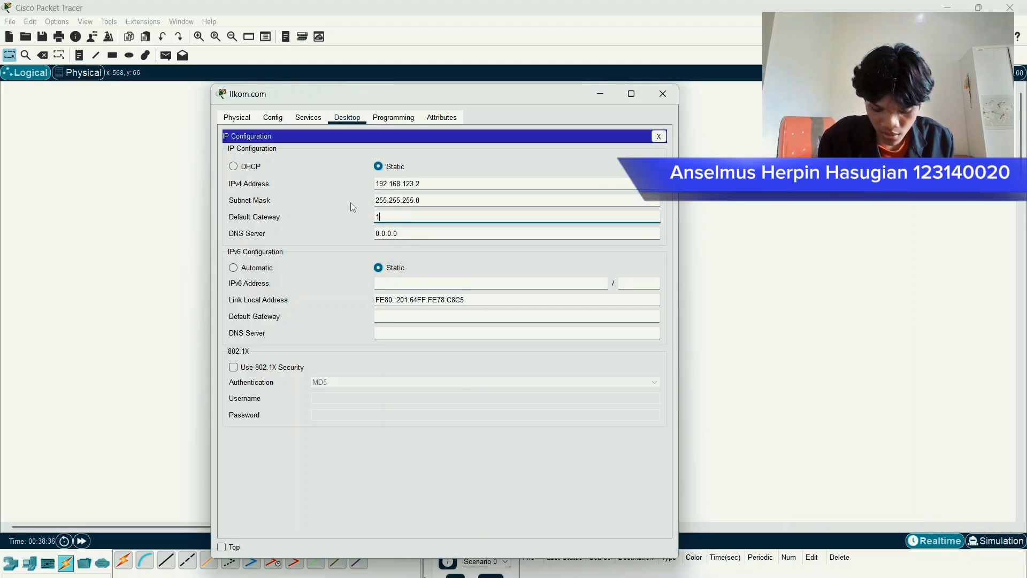
{"action": "type", "text": "92.168."}
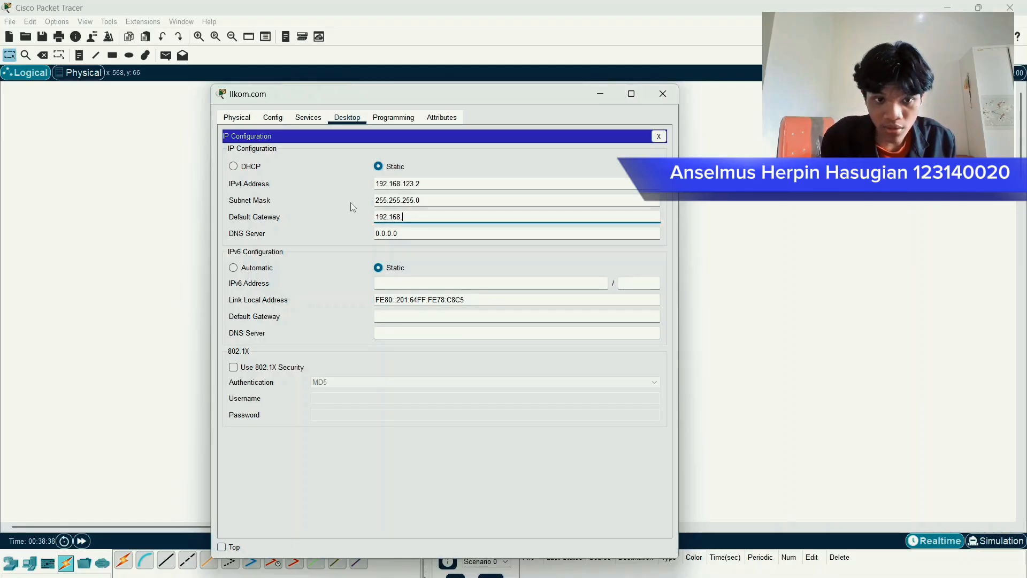
{"action": "type", "text": "123.1"}
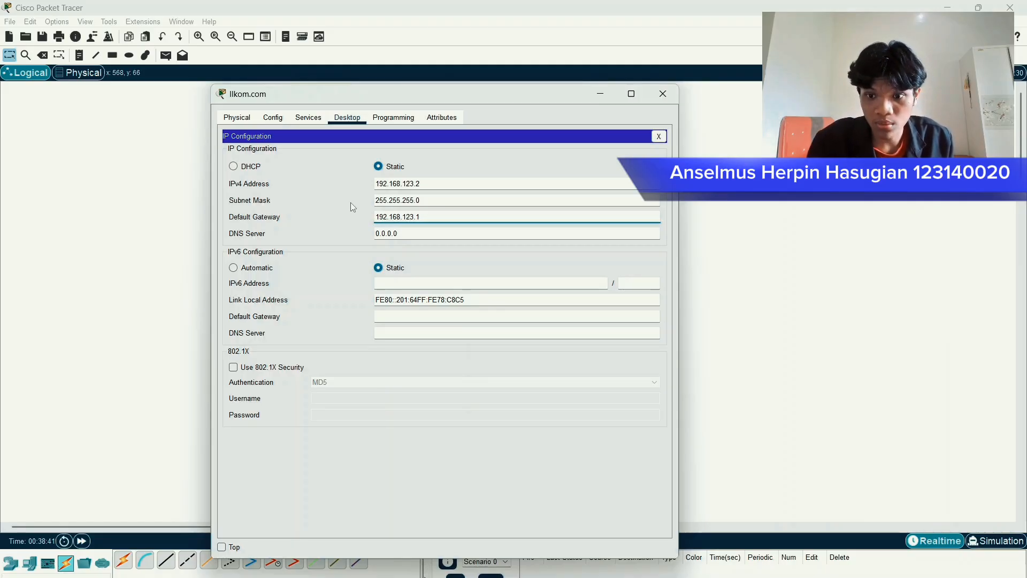
{"action": "left_click", "coordinate": [351, 202]}
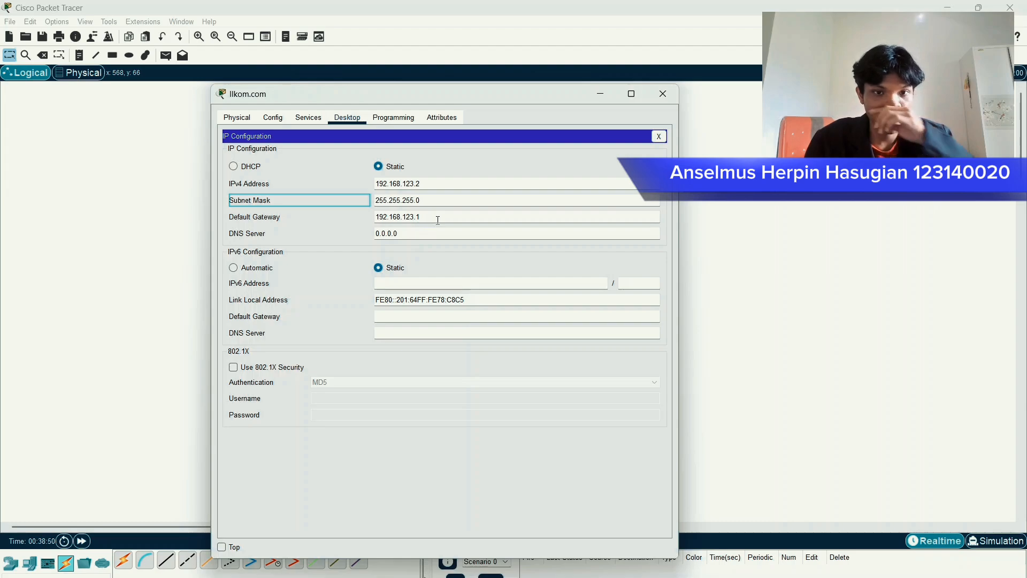
{"action": "key", "text": "Tab"}
{"action": "left_click", "coordinate": [370, 213]}
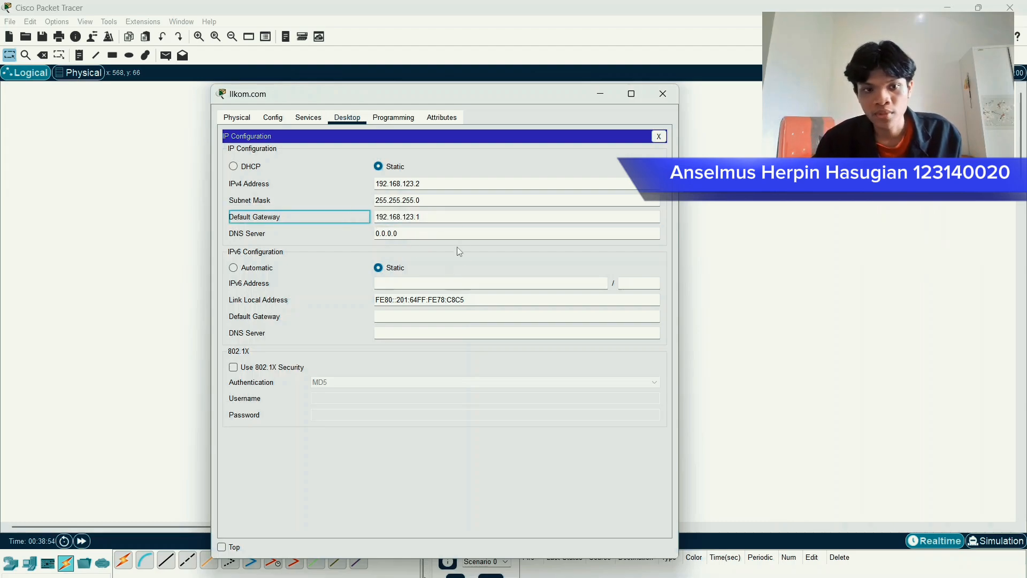
- Set the Ilkom.com server's IPv4 DNS server to 192.168.123.3 and close its configuration window
{"action": "left_click_drag", "start_coordinate": [458, 233], "coordinate": [373, 238]}
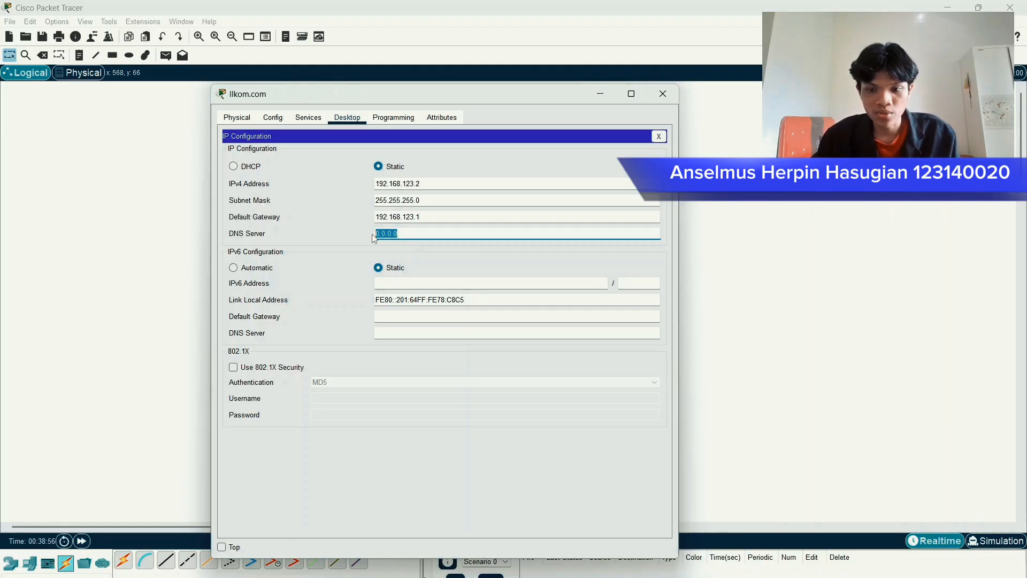
{"action": "type", "text": "192"}
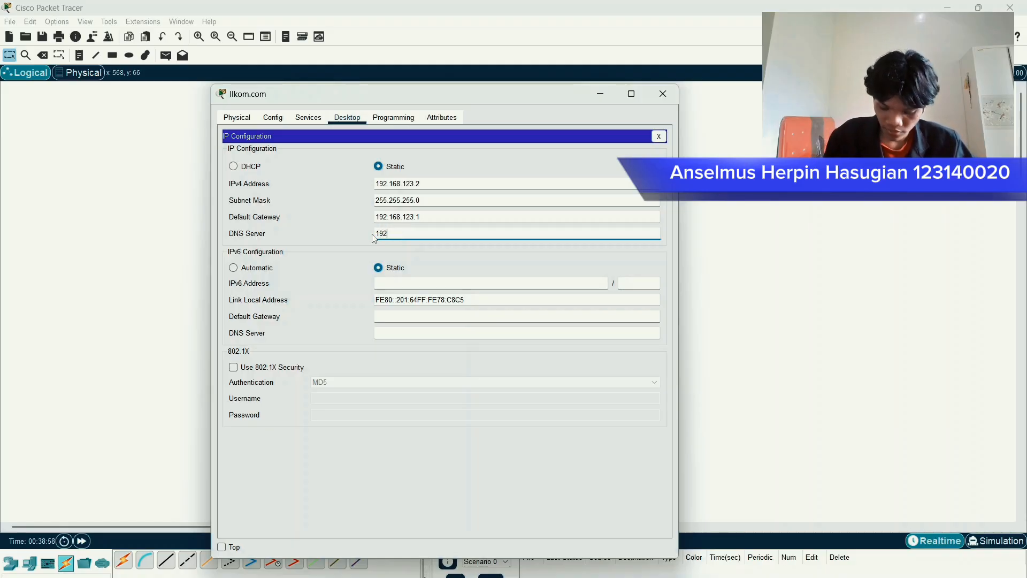
{"action": "type", "text": ".168"}
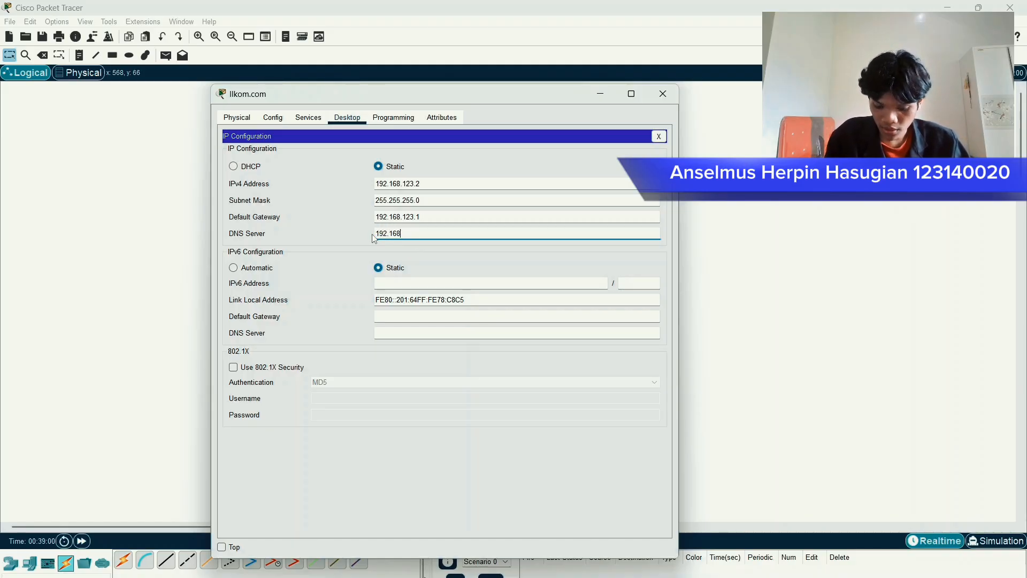
{"action": "type", "text": ".123.3"}
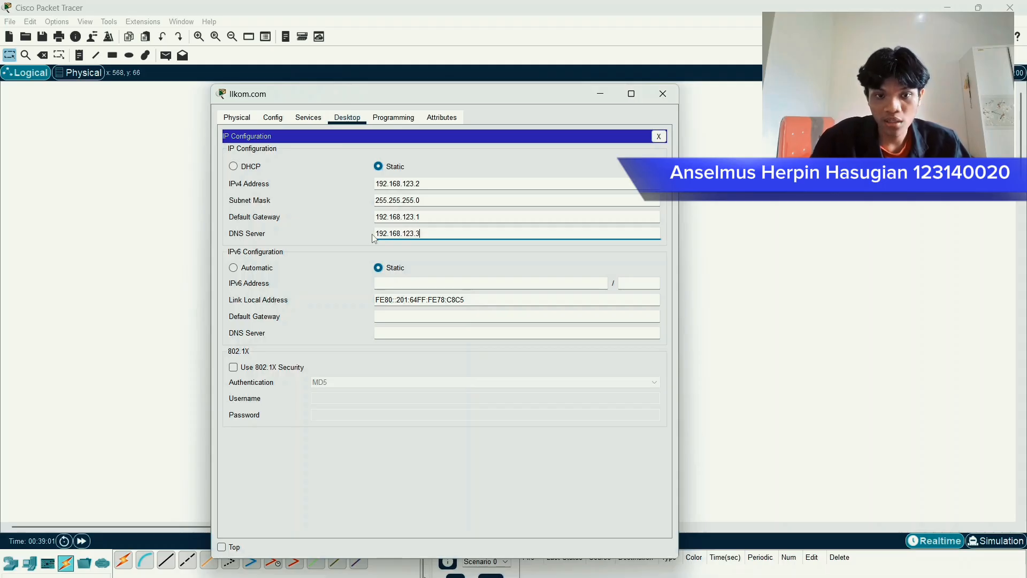
{"action": "key", "text": "ctrl+a"}
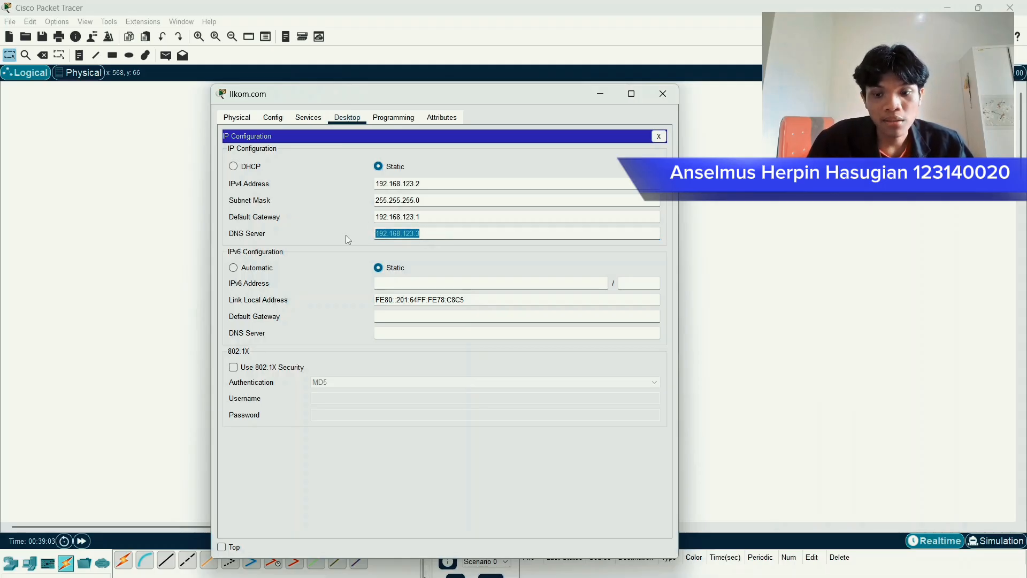
{"action": "left_click", "coordinate": [348, 238]}
{"action": "key", "text": "Tab"}
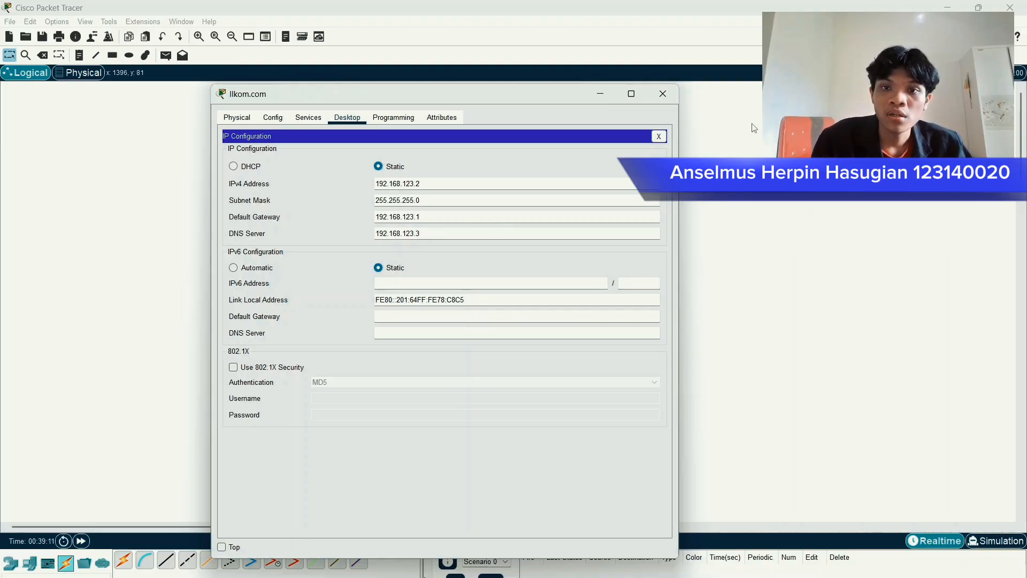
{"action": "left_click", "coordinate": [663, 94]}
- Give the DNS Server device the static IPv4 address 192.168.123.3 with subnet mask 255.255.255.0
{"action": "left_click", "coordinate": [250, 205]}
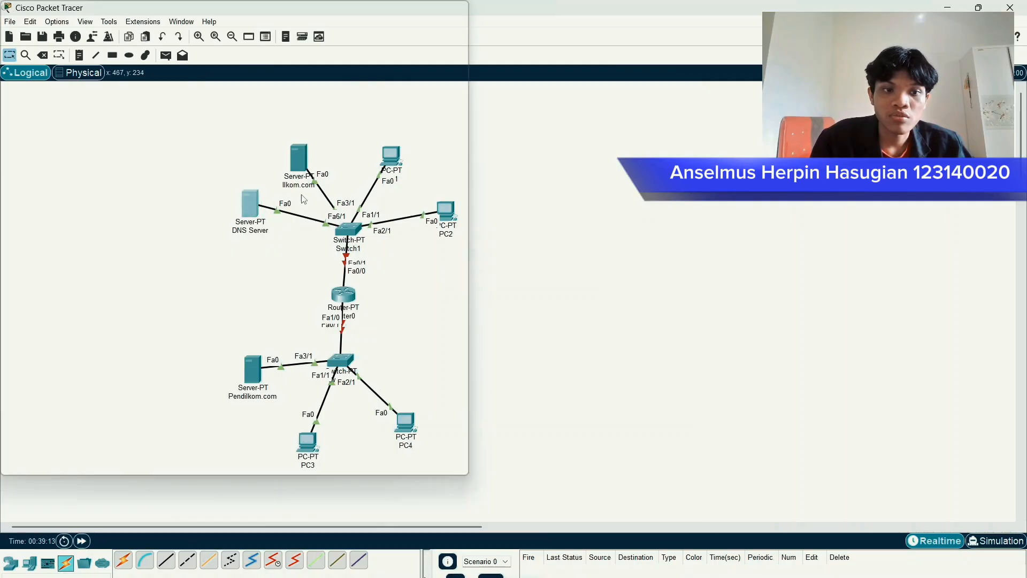
{"action": "left_click_drag", "start_coordinate": [493, 156], "coordinate": [303, 119]}
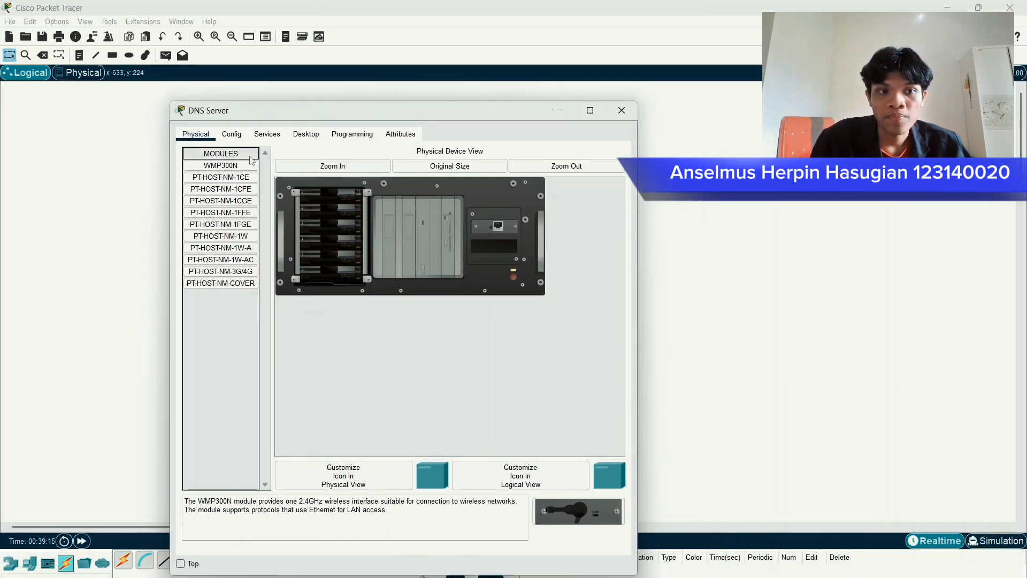
{"action": "left_click", "coordinate": [320, 137]}
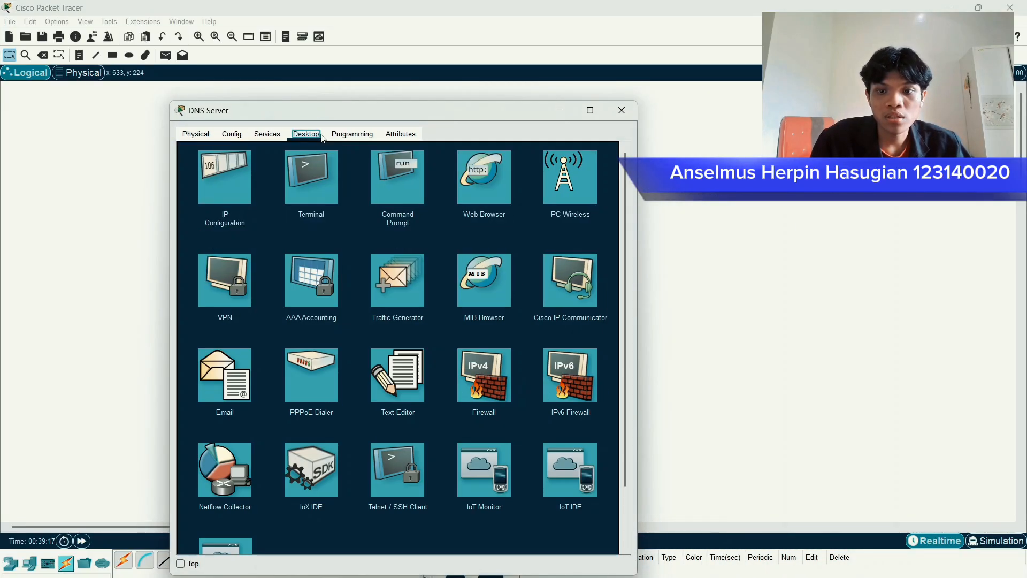
{"action": "left_click", "coordinate": [216, 170]}
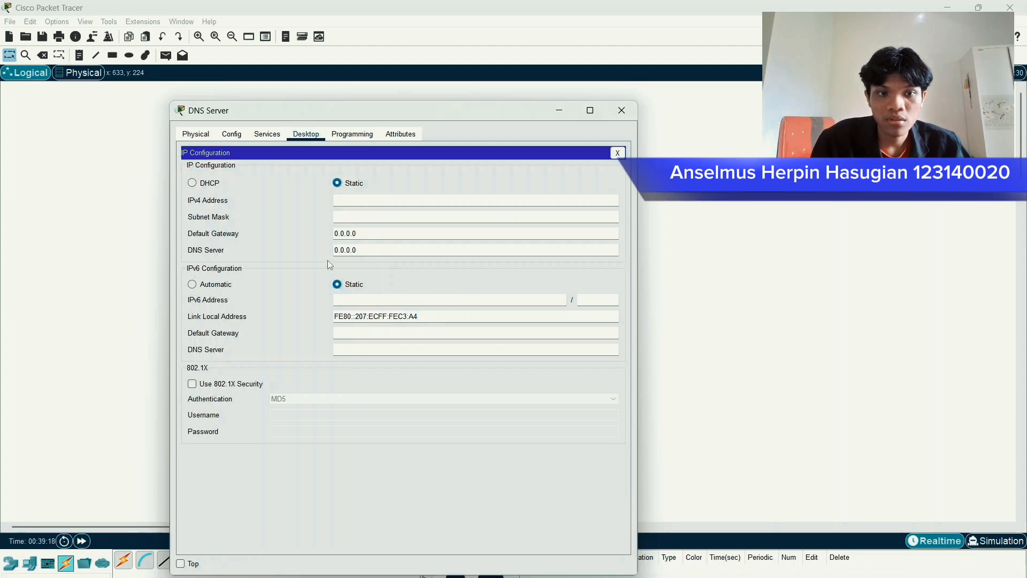
{"action": "left_click", "coordinate": [367, 203]}
{"action": "type", "text": "1"}
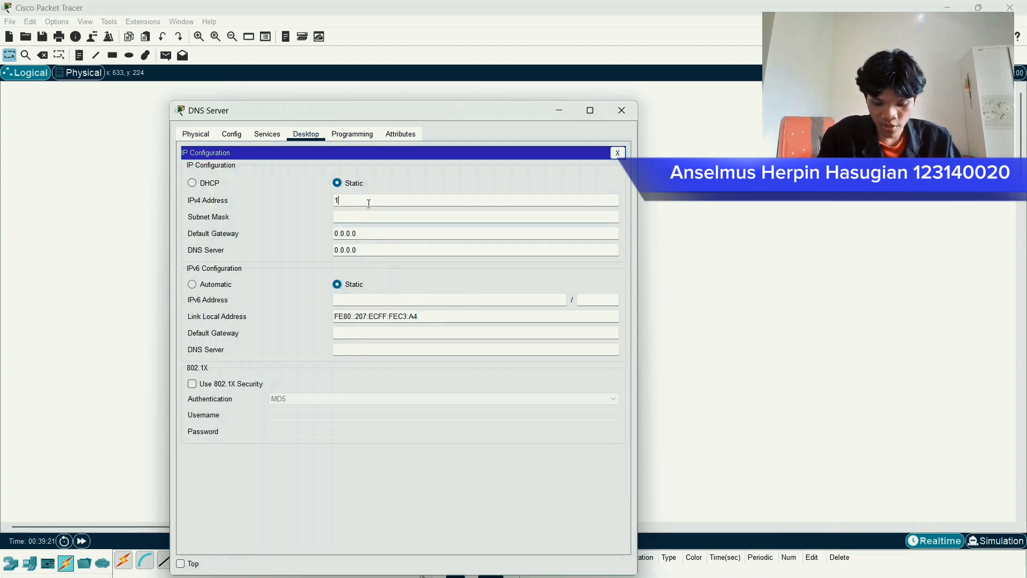
{"action": "type", "text": "92.168"}
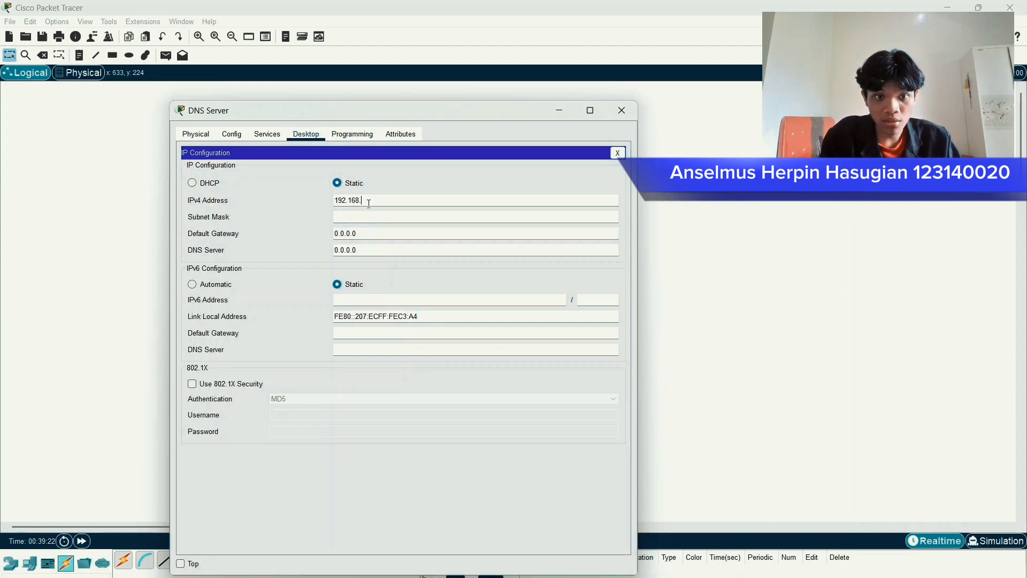
{"action": "type", "text": ".123.3"}
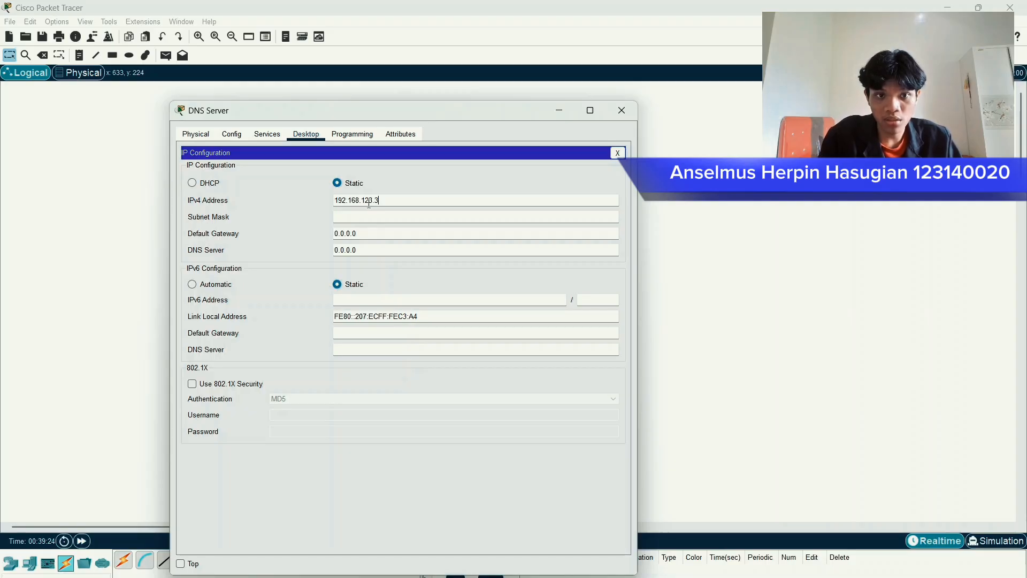
{"action": "left_click", "coordinate": [374, 218]}
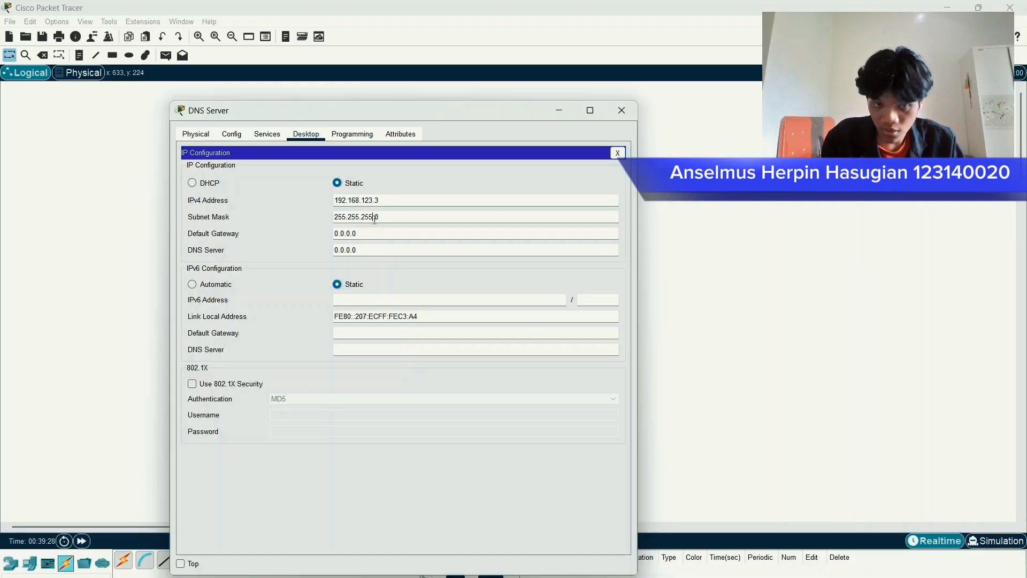
- Set the DNS Server device's IPv4 default gateway to 192.168.123.1
{"action": "left_click", "coordinate": [385, 229]}
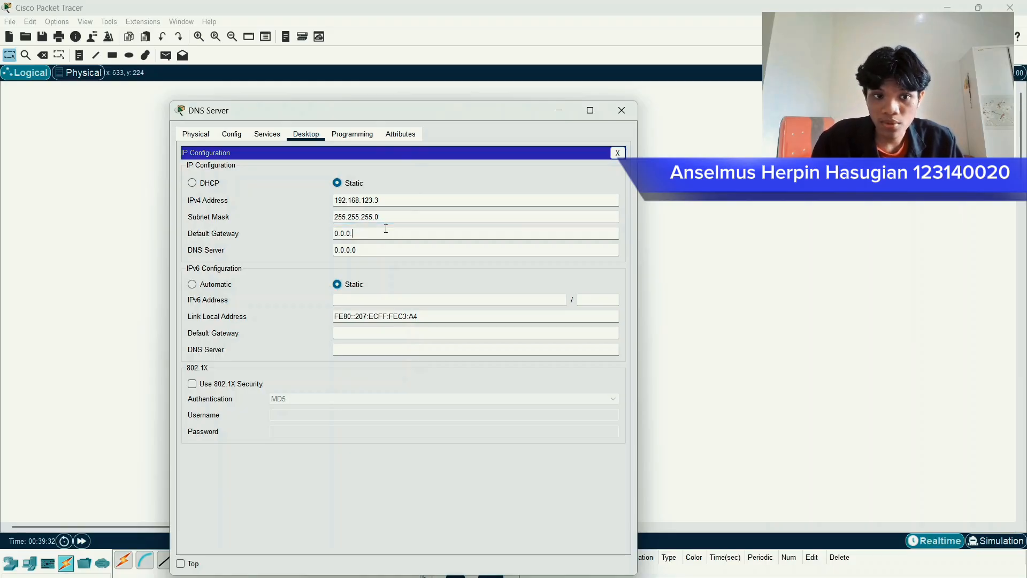
{"action": "key", "text": "BackSpace"}
{"action": "key", "text": "BackSpace"}
{"action": "key", "text": "BackSpace"}
{"action": "key", "text": "BackSpace"}
{"action": "key", "text": "BackSpace"}
{"action": "key", "text": "BackSpace"}
{"action": "type", "text": "192"}
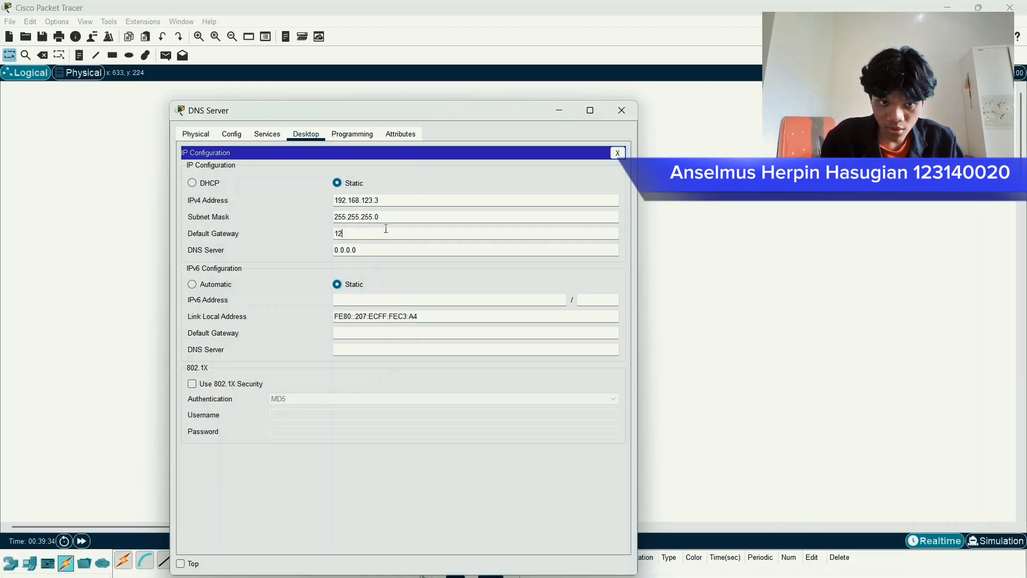
{"action": "type", "text": "."}
{"action": "key", "text": "BackSpace"}
{"action": "key", "text": "BackSpace"}
{"action": "type", "text": "92.1"}
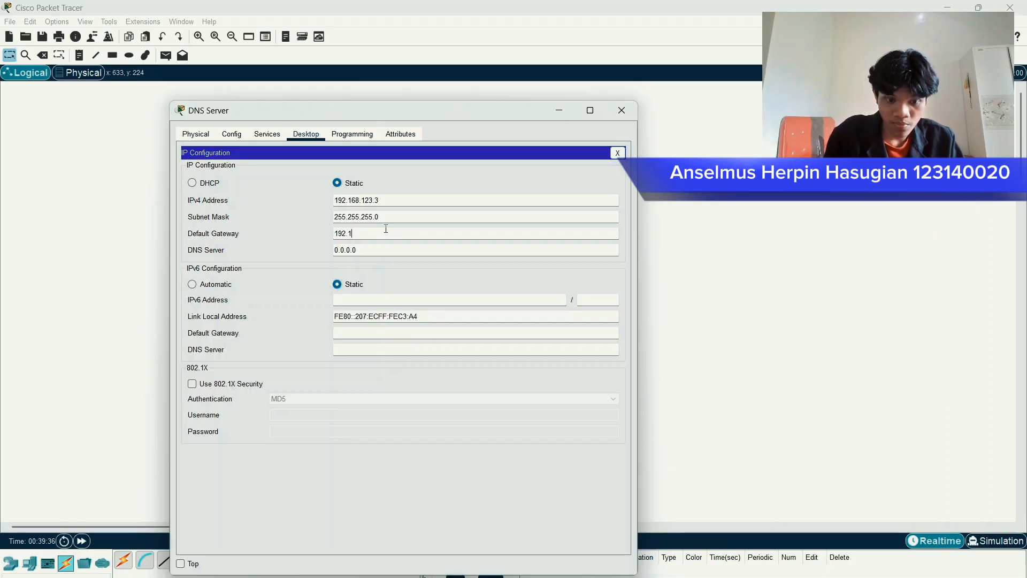
{"action": "type", "text": "68."}
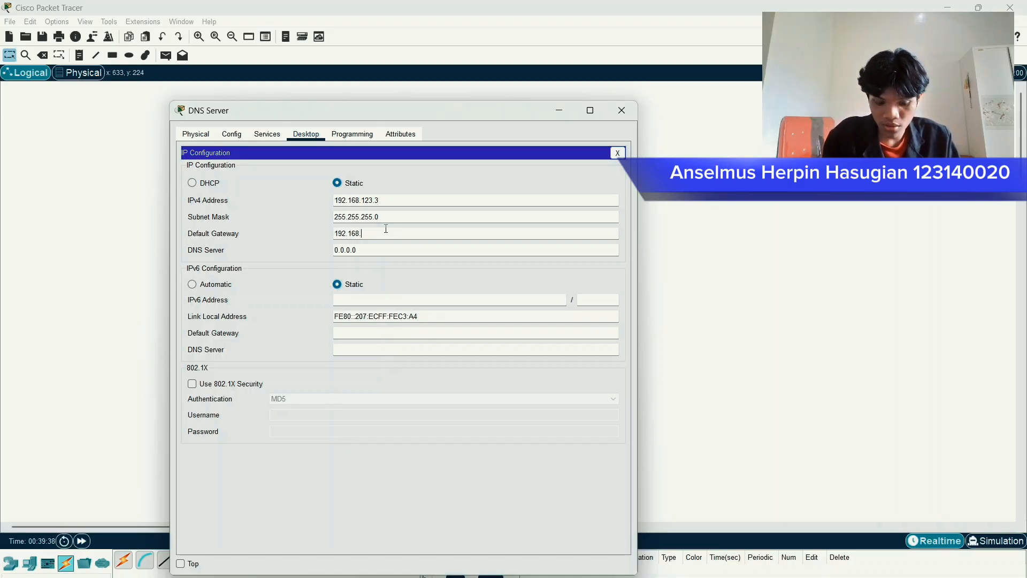
{"action": "type", "text": "123.1"}
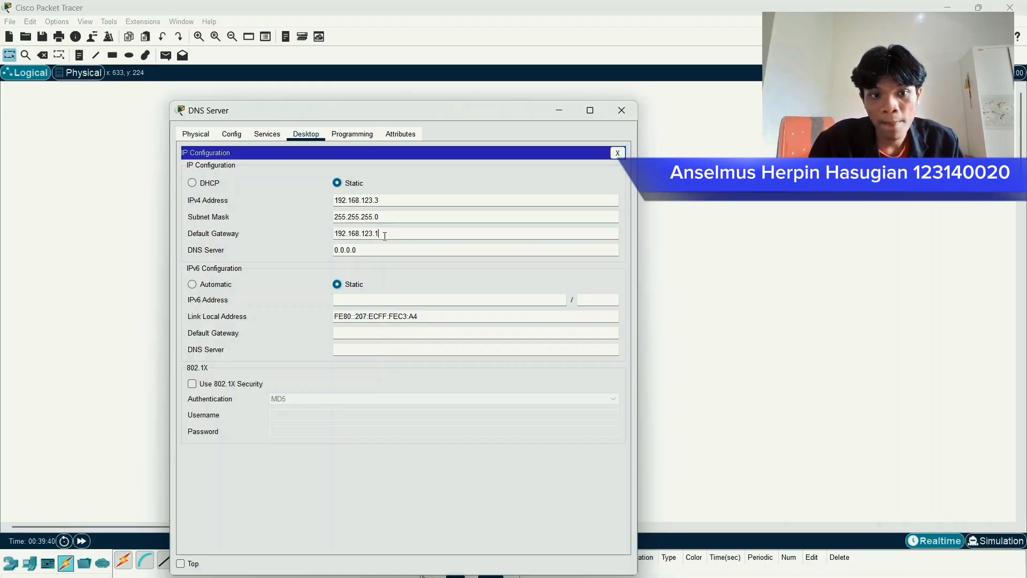
- Set the DNS Server device's own IPv4 DNS server entry to 192.168.123.3 and close its configuration window
{"action": "left_click", "coordinate": [382, 250]}
{"action": "key", "text": "BackSpace"}
{"action": "key", "text": "BackSpace"}
{"action": "key", "text": "BackSpace"}
{"action": "key", "text": "BackSpace"}
{"action": "key", "text": "BackSpace"}
{"action": "key", "text": "BackSpace"}
{"action": "key", "text": "BackSpace"}
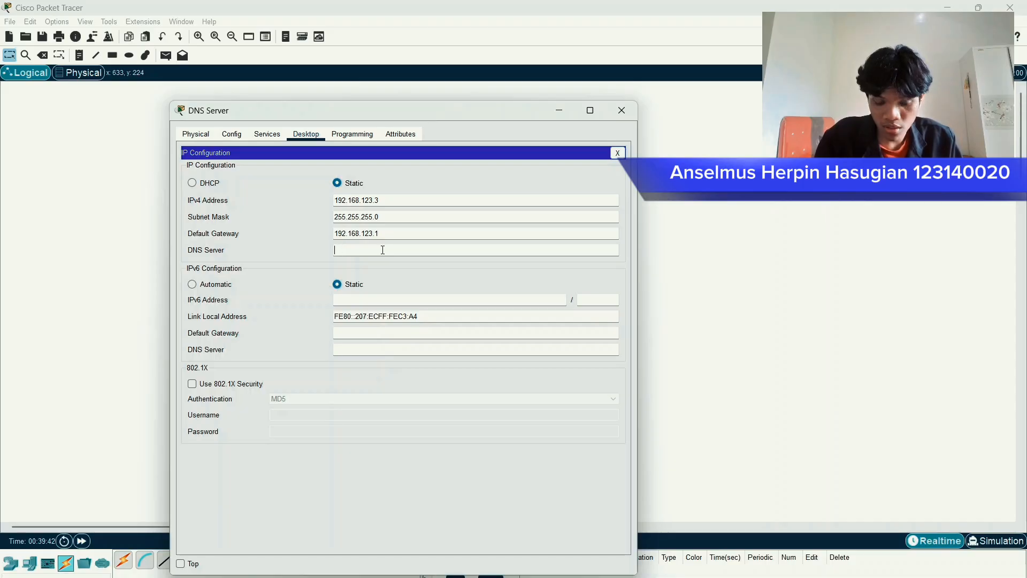
{"action": "type", "text": "192.168"}
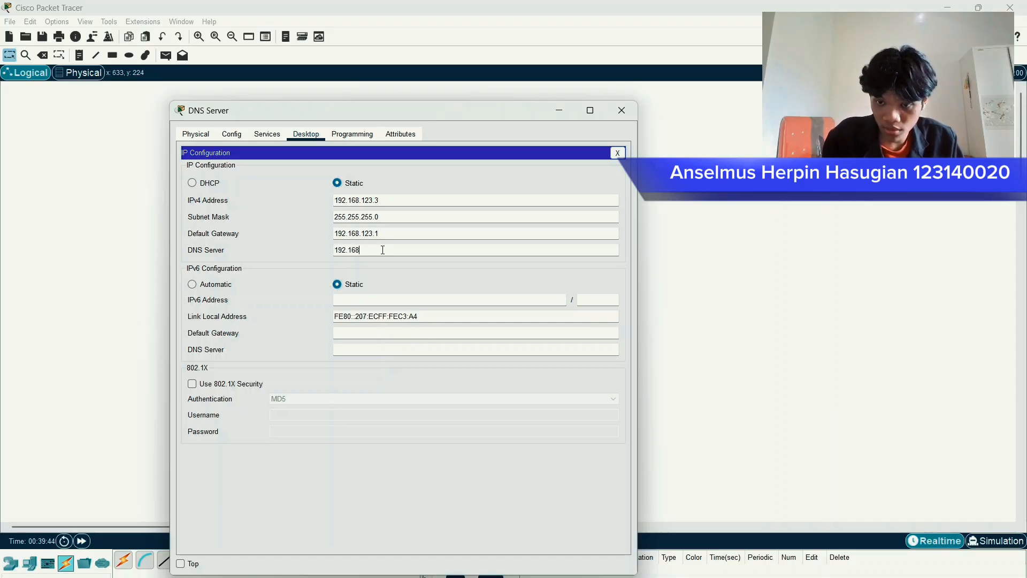
{"action": "type", "text": ".123.34"}
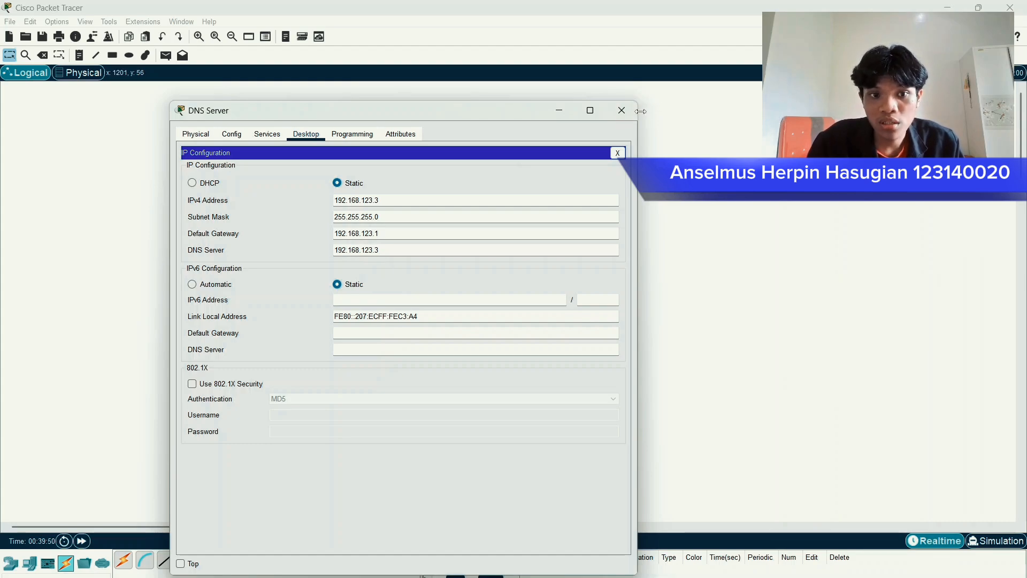
{"action": "left_click", "coordinate": [621, 110]}
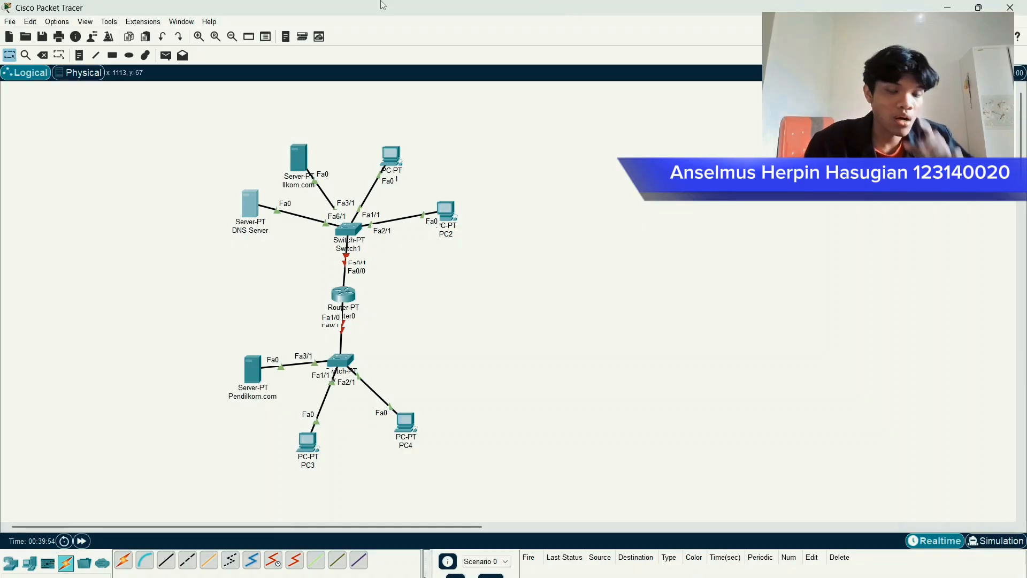
- Give PC1 the static IPv4 address 192.168.123.4 with subnet mask 255.255.255.0
{"action": "left_click", "coordinate": [393, 160]}
{"action": "left_click", "coordinate": [459, 165]}
{"action": "left_click_drag", "start_coordinate": [462, 157], "coordinate": [358, 146]}
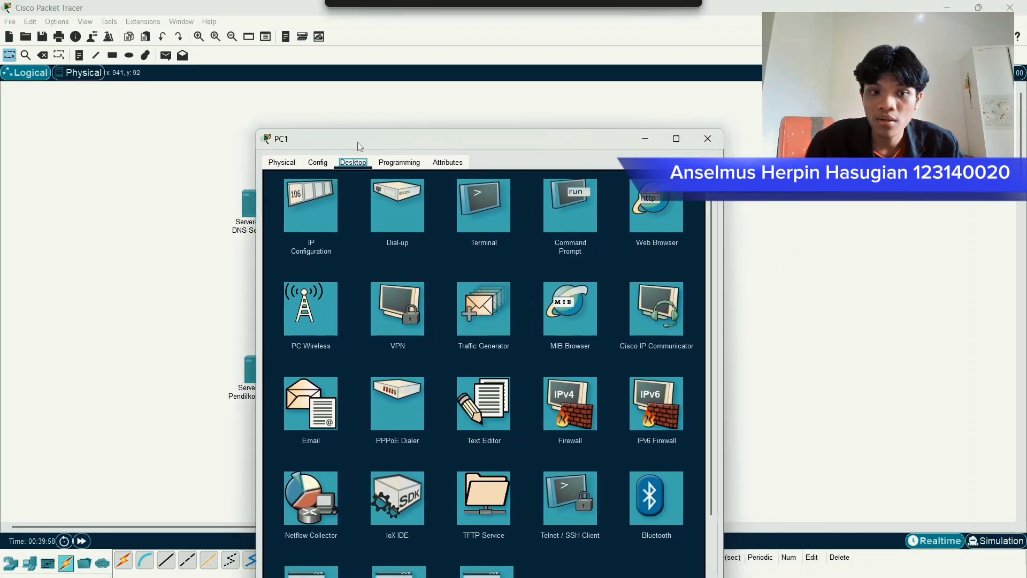
{"action": "left_click", "coordinate": [315, 197]}
{"action": "left_click_drag", "start_coordinate": [423, 144], "coordinate": [386, 118]}
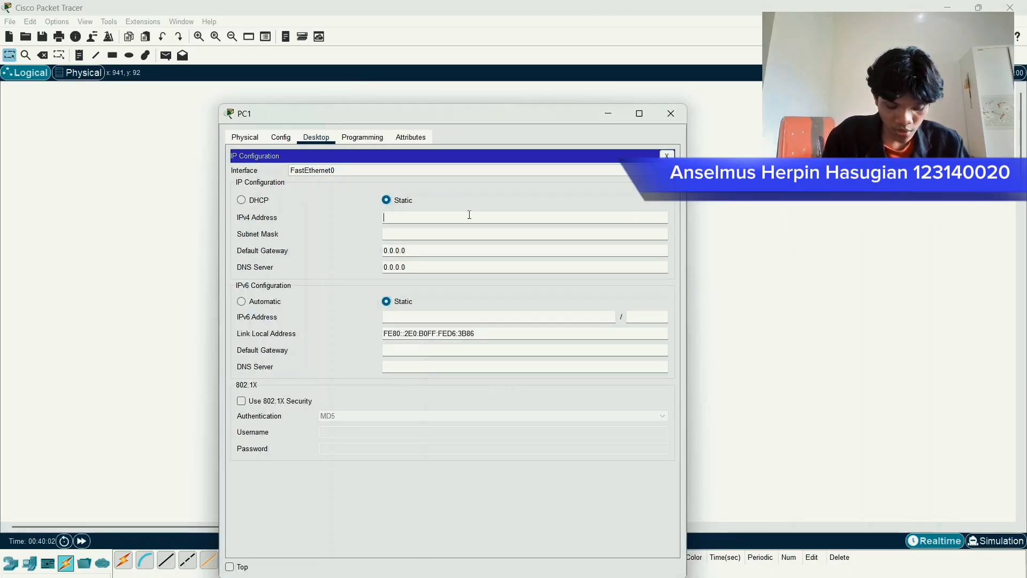
{"action": "type", "text": "192.168"}
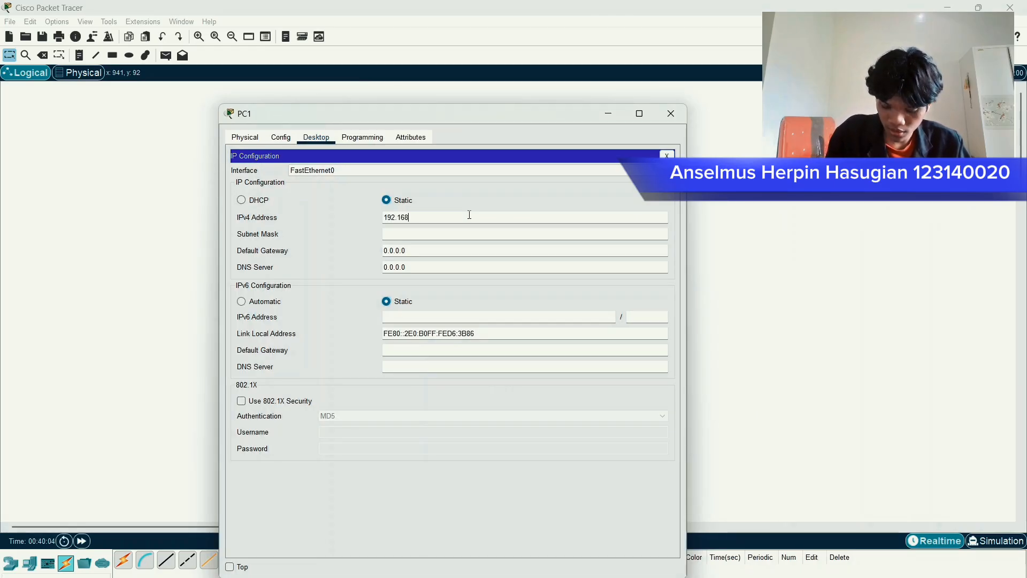
{"action": "type", "text": ".123.4"}
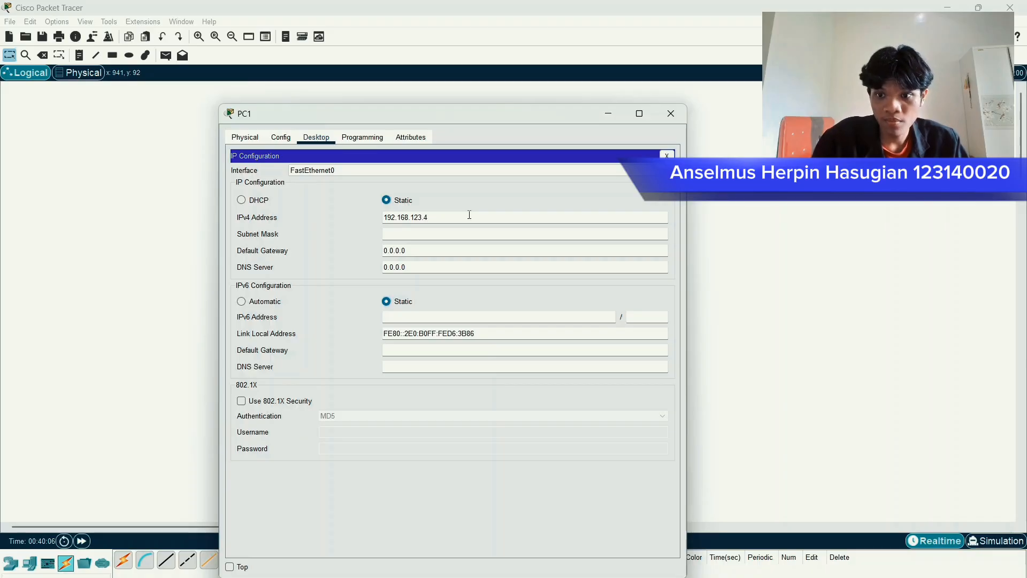
{"action": "left_click", "coordinate": [463, 234]}
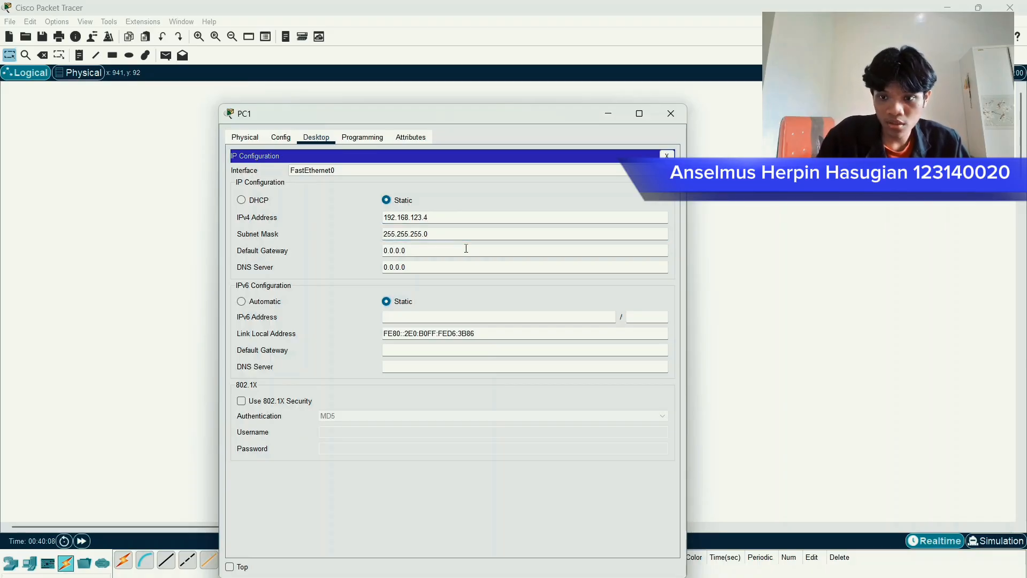
- Set PC1's IPv4 default gateway to 192.168.123.1
{"action": "key", "text": "BackSpace"}
{"action": "key", "text": "BackSpace"}
{"action": "key", "text": "BackSpace"}
{"action": "key", "text": "BackSpace"}
{"action": "key", "text": "BackSpace"}
{"action": "key", "text": "BackSpace"}
{"action": "key", "text": "BackSpace"}
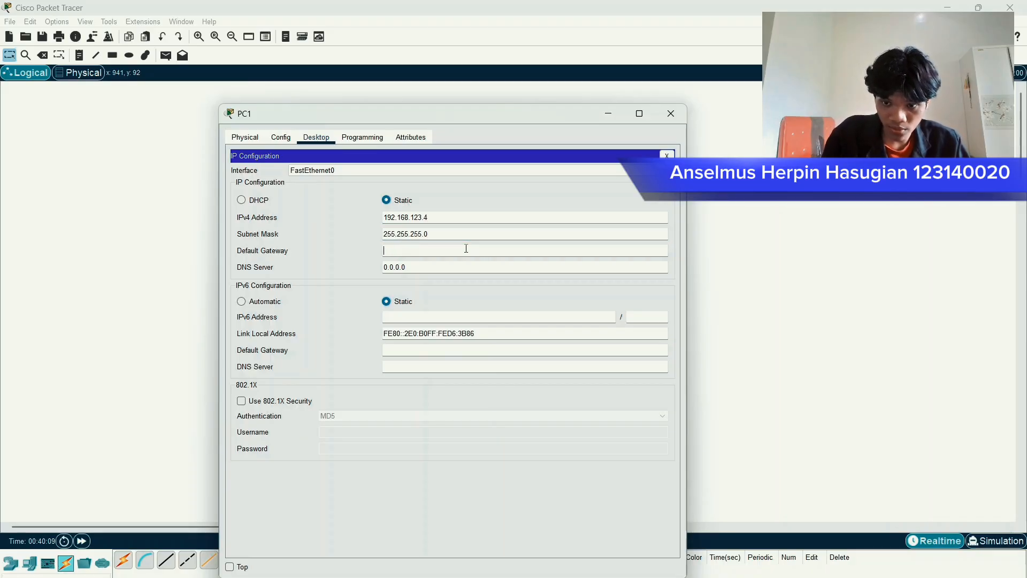
{"action": "type", "text": "192.168"}
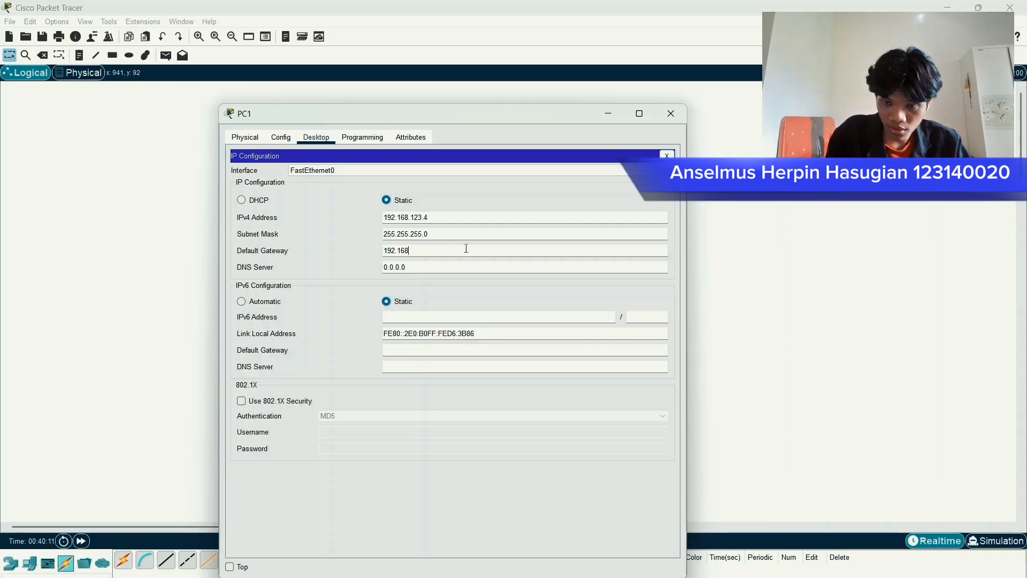
{"action": "type", "text": ".123.1"}
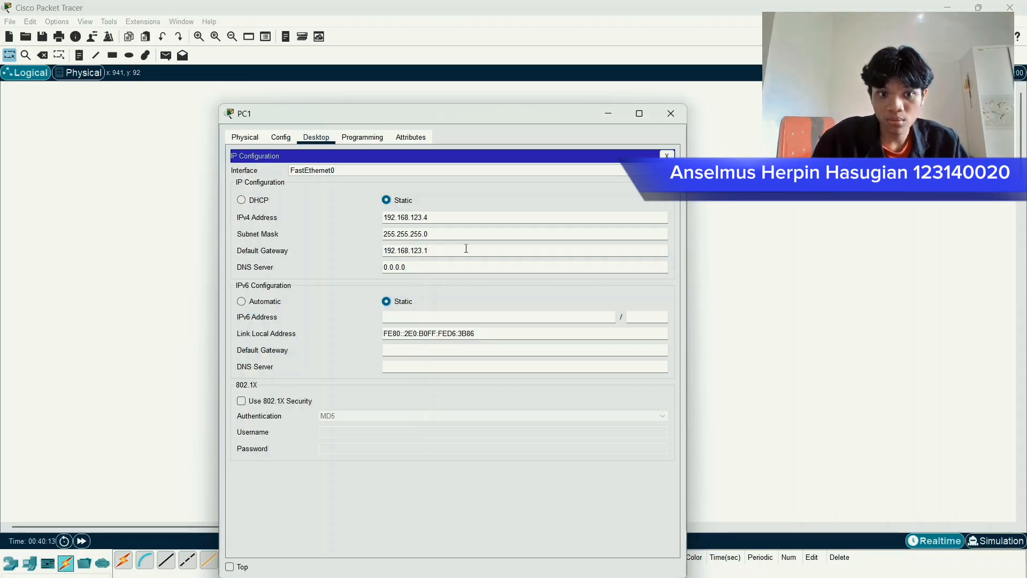
- Set PC1's IPv4 DNS server to 192.168.123.3
{"action": "left_click_drag", "start_coordinate": [417, 267], "coordinate": [397, 268]}
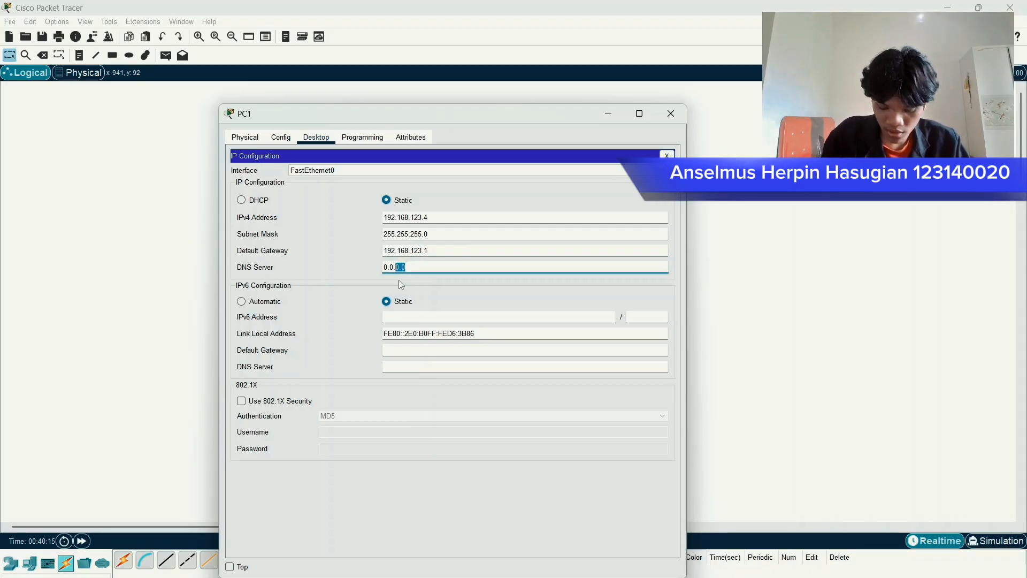
{"action": "type", "text": "192"}
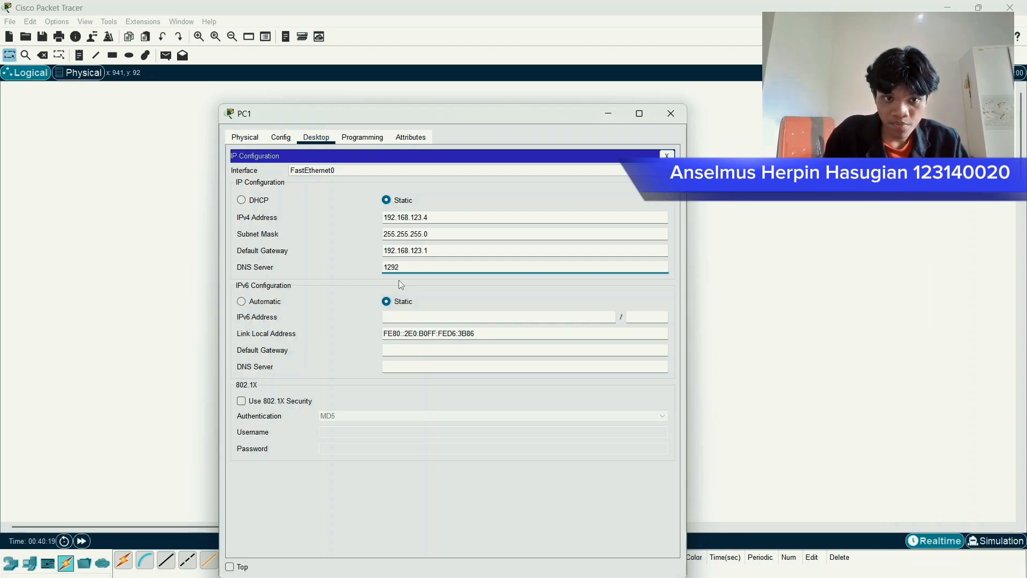
{"action": "type", "text": ".168"}
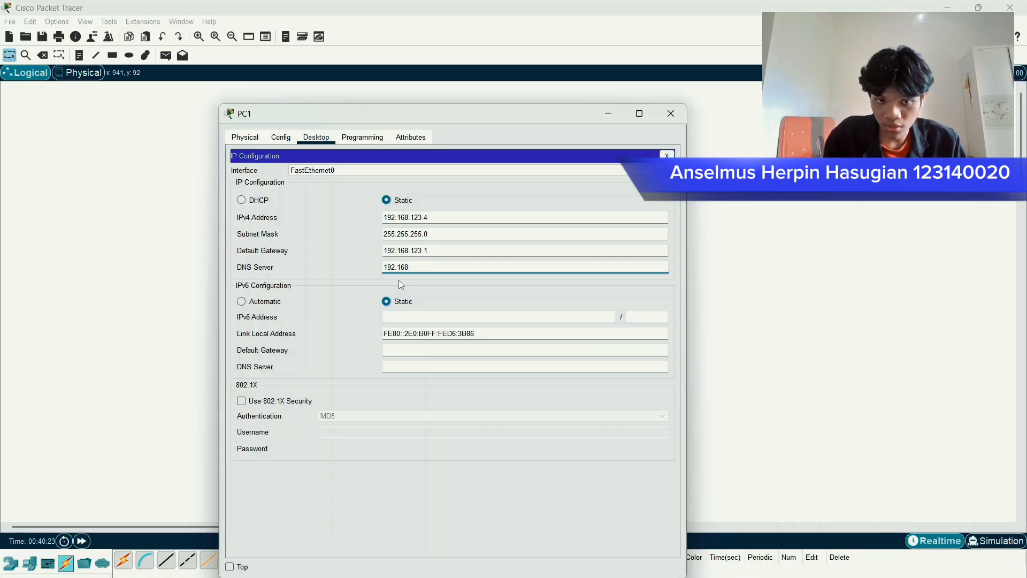
{"action": "type", "text": ".123.3"}
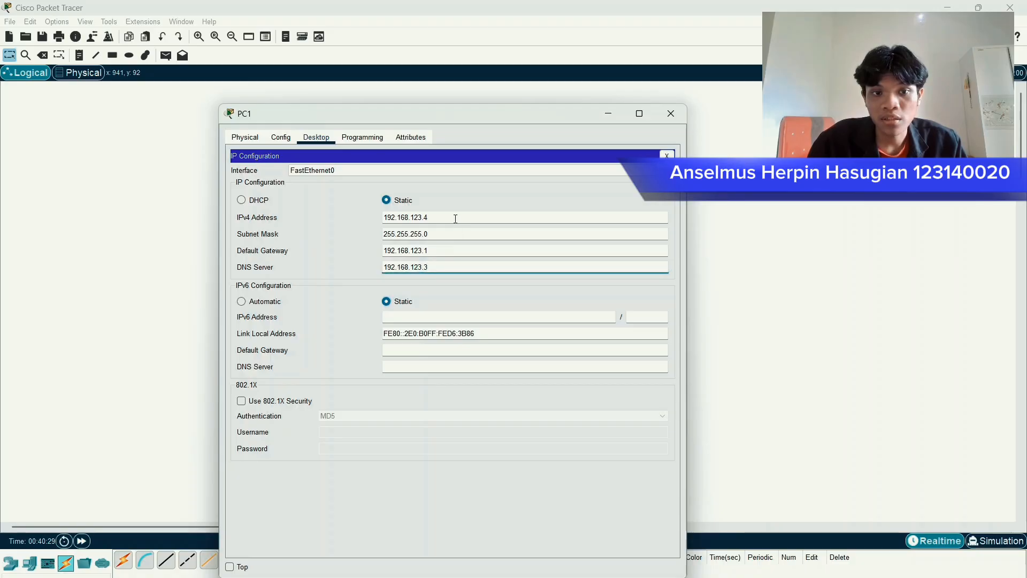
- Review PC1's IPv4 address, subnet mask, default gateway and DNS server entries, and close its configuration window
{"action": "left_click_drag", "start_coordinate": [455, 218], "coordinate": [360, 216]}
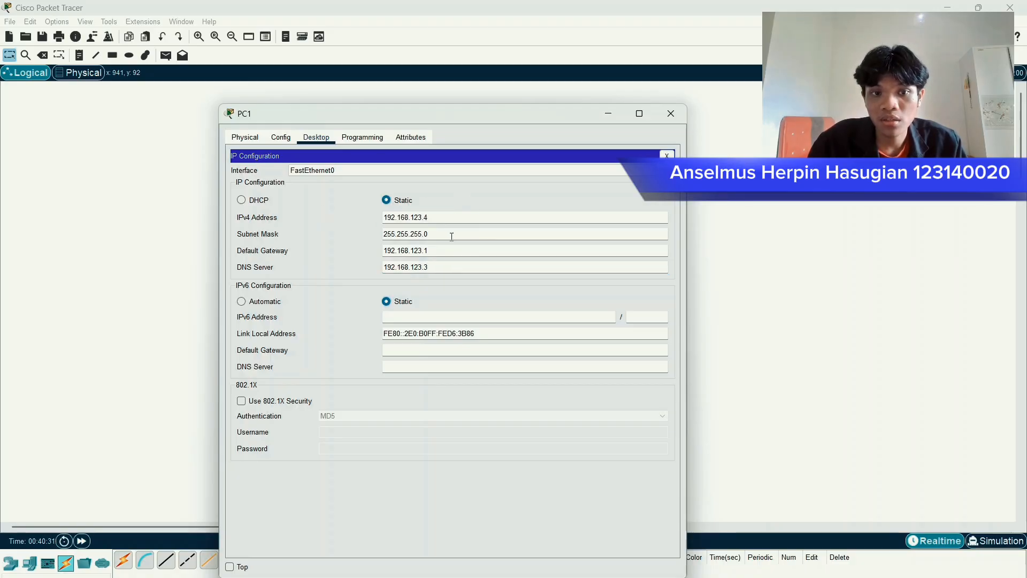
{"action": "left_click_drag", "start_coordinate": [452, 236], "coordinate": [360, 241]}
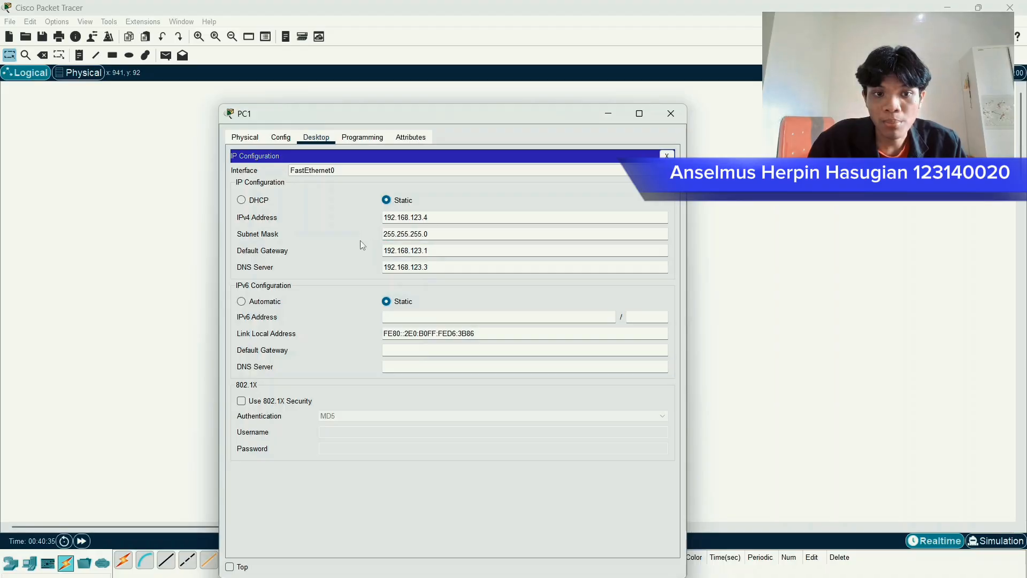
{"action": "left_click_drag", "start_coordinate": [429, 249], "coordinate": [376, 252]}
{"action": "left_click_drag", "start_coordinate": [450, 265], "coordinate": [387, 270]}
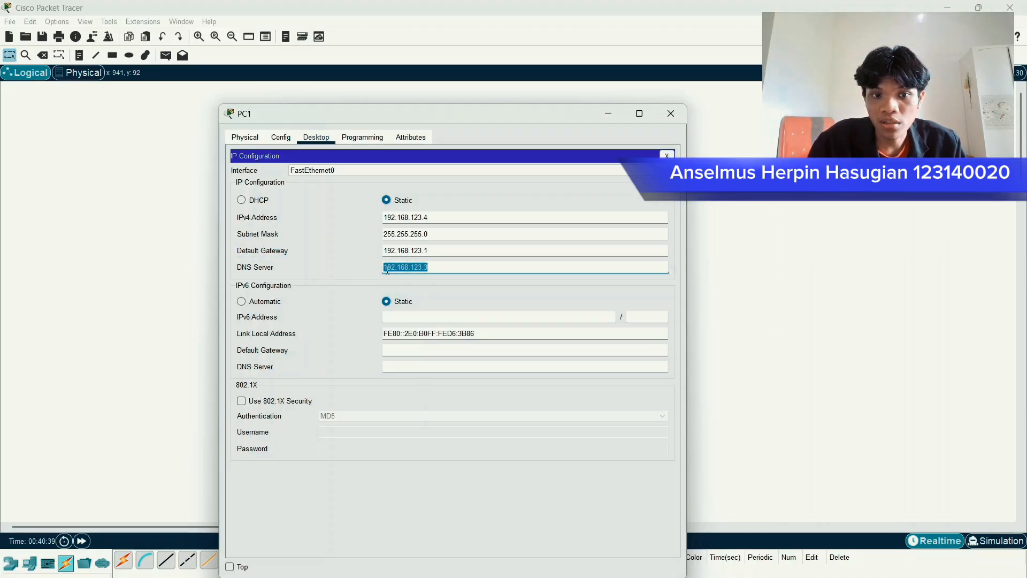
{"action": "left_click", "coordinate": [671, 113]}
- Give PC2 the static IPv4 address 192.168.123.5 with subnet mask 255.255.255.0
{"action": "left_click", "coordinate": [445, 211]}
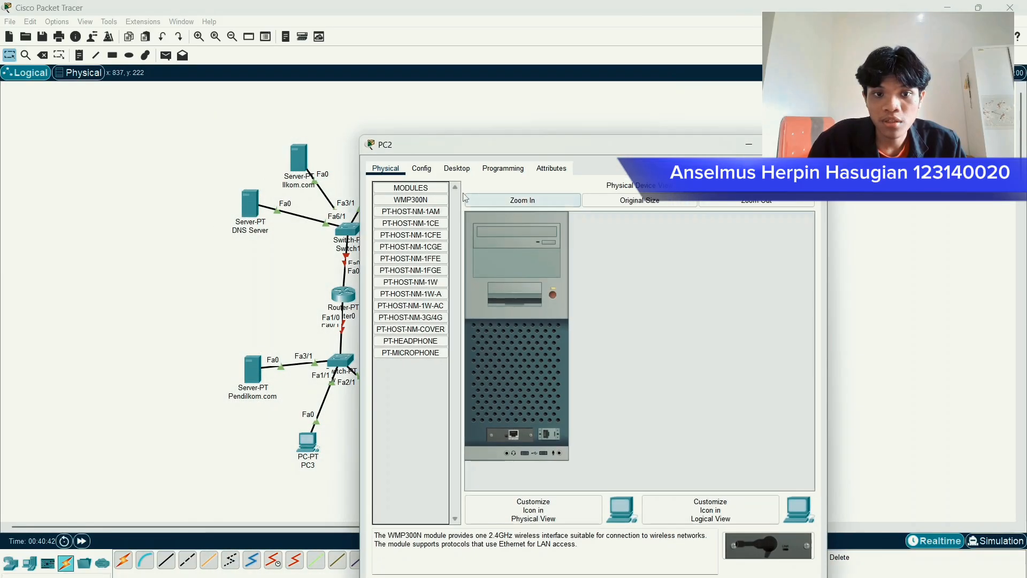
{"action": "left_click", "coordinate": [457, 168]}
{"action": "left_click", "coordinate": [416, 210]}
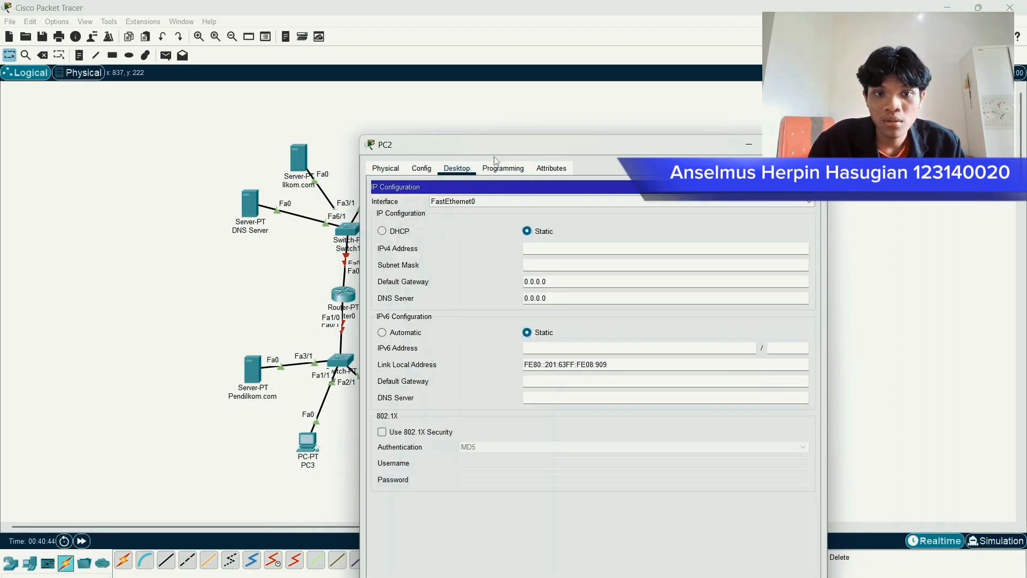
{"action": "left_click_drag", "start_coordinate": [417, 145], "coordinate": [326, 155]}
{"action": "left_click", "coordinate": [450, 259]}
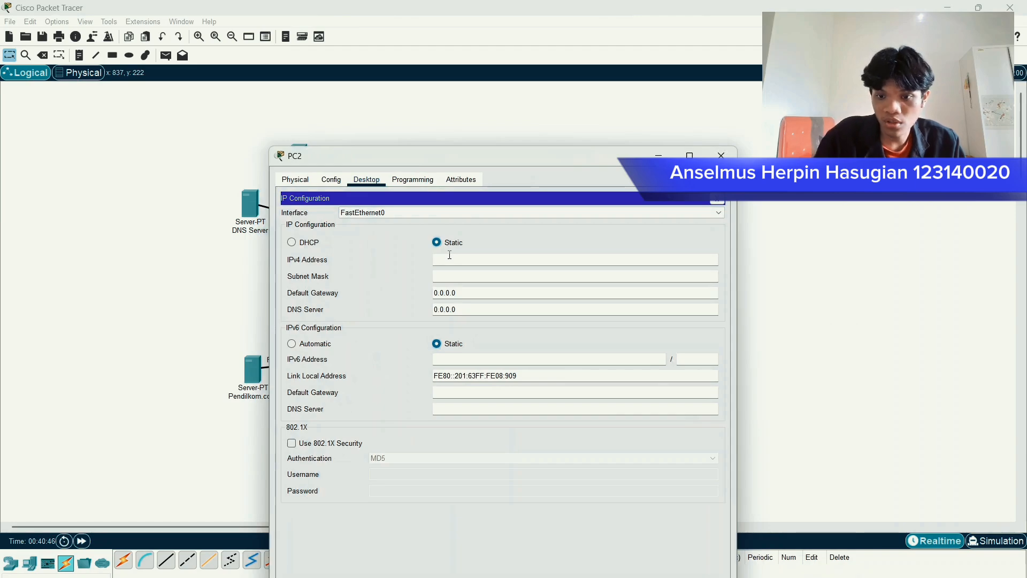
{"action": "type", "text": "192.1"}
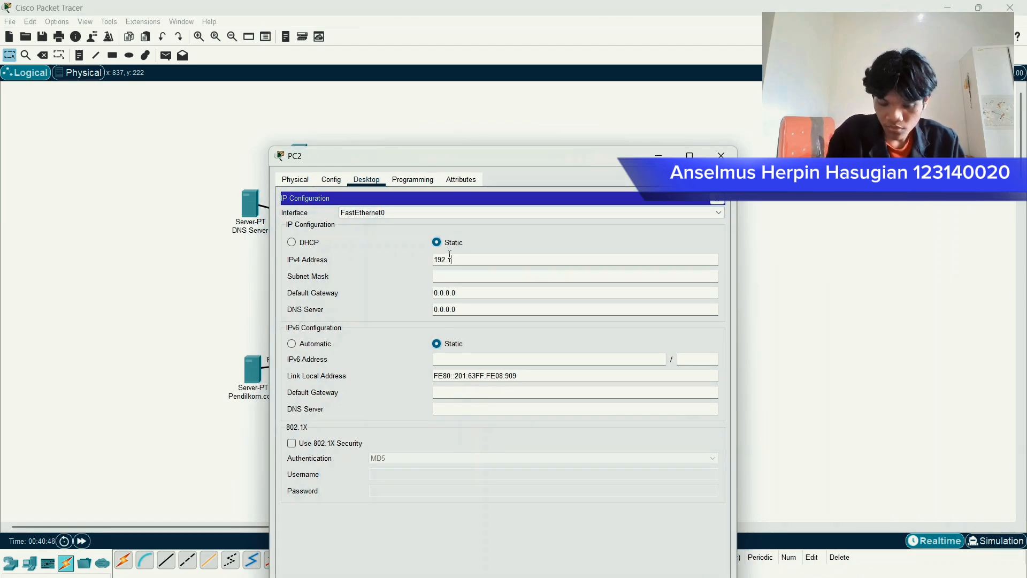
{"action": "type", "text": "68"}
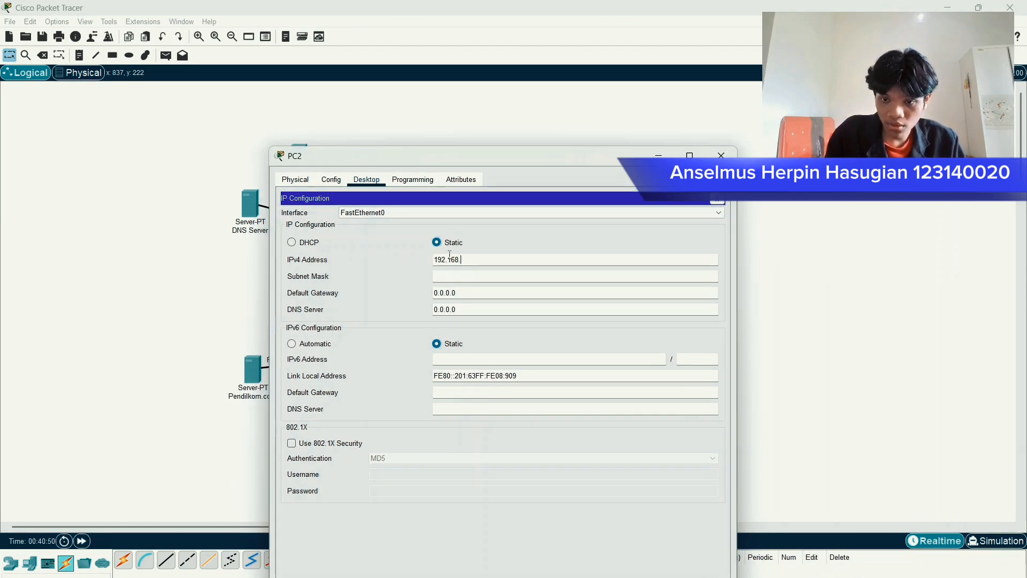
{"action": "type", "text": ".123.5"}
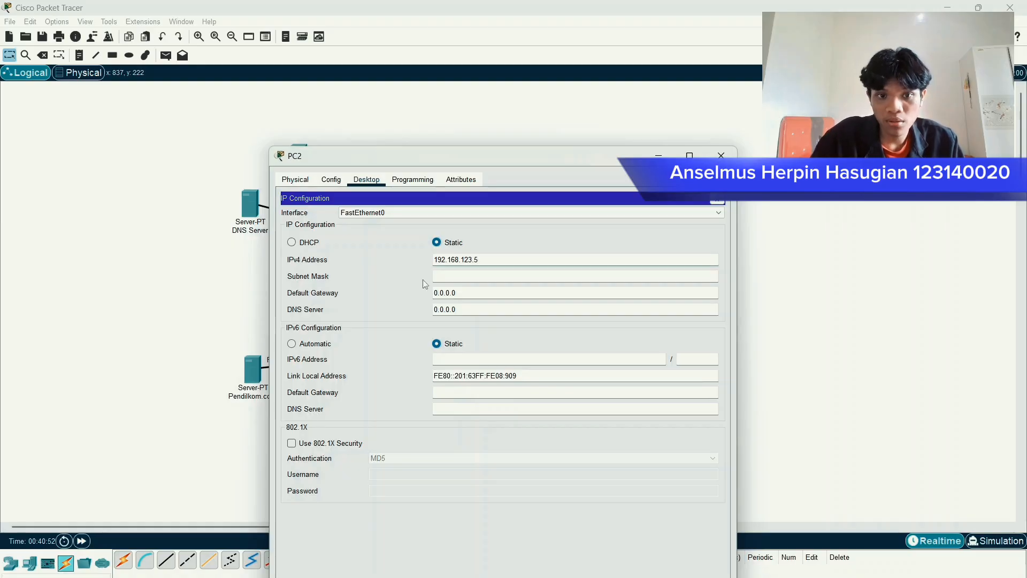
{"action": "left_click", "coordinate": [440, 276]}
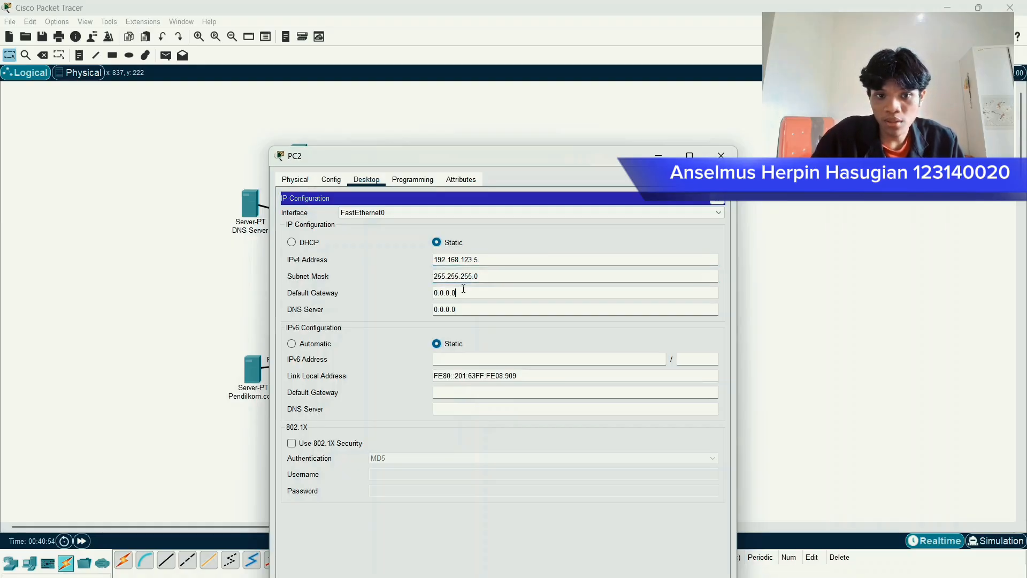
- Set PC2's IPv4 default gateway to 192.168.123.1
{"action": "key", "text": "Tab"}
{"action": "type", "text": "1"}
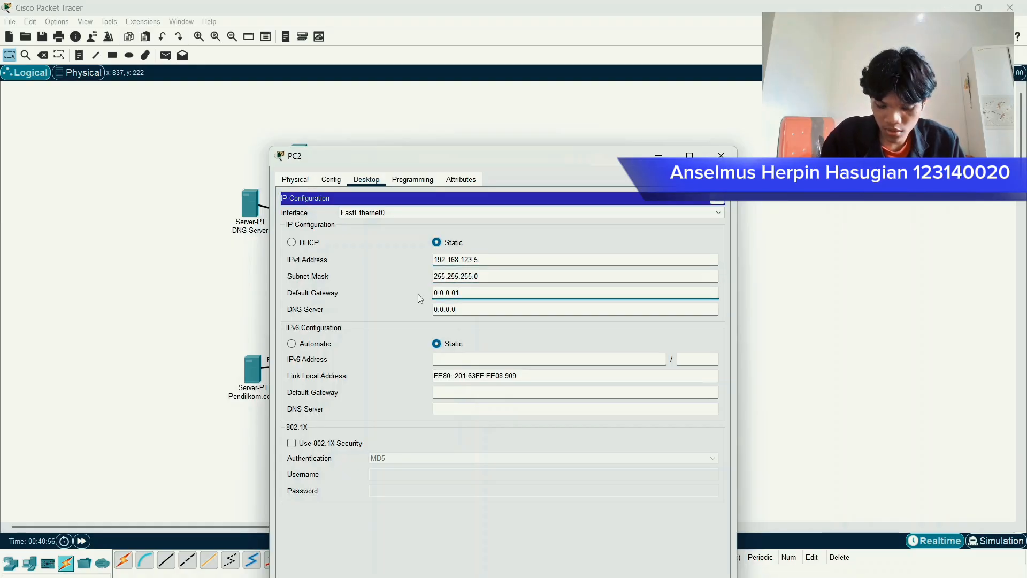
{"action": "type", "text": "92.168"}
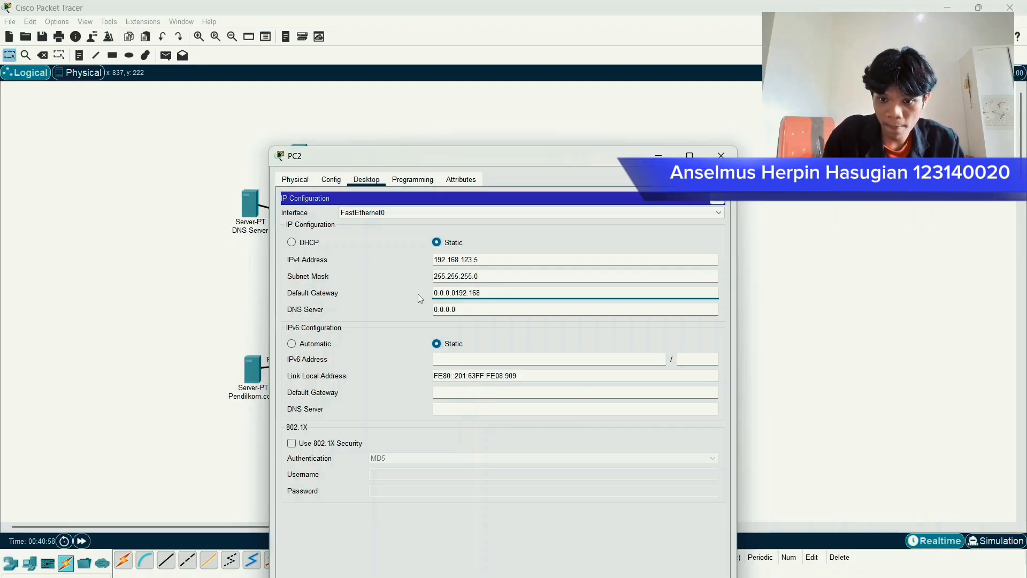
{"action": "key", "text": "BackSpace"}
{"action": "key", "text": "BackSpace"}
{"action": "key", "text": "BackSpace"}
{"action": "key", "text": "BackSpace"}
{"action": "key", "text": "BackSpace"}
{"action": "key", "text": "BackSpace"}
{"action": "key", "text": "BackSpace"}
{"action": "key", "text": "BackSpace"}
{"action": "key", "text": "BackSpace"}
{"action": "key", "text": "BackSpace"}
{"action": "key", "text": "BackSpace"}
{"action": "key", "text": "BackSpace"}
{"action": "key", "text": "BackSpace"}
{"action": "type", "text": "192"}
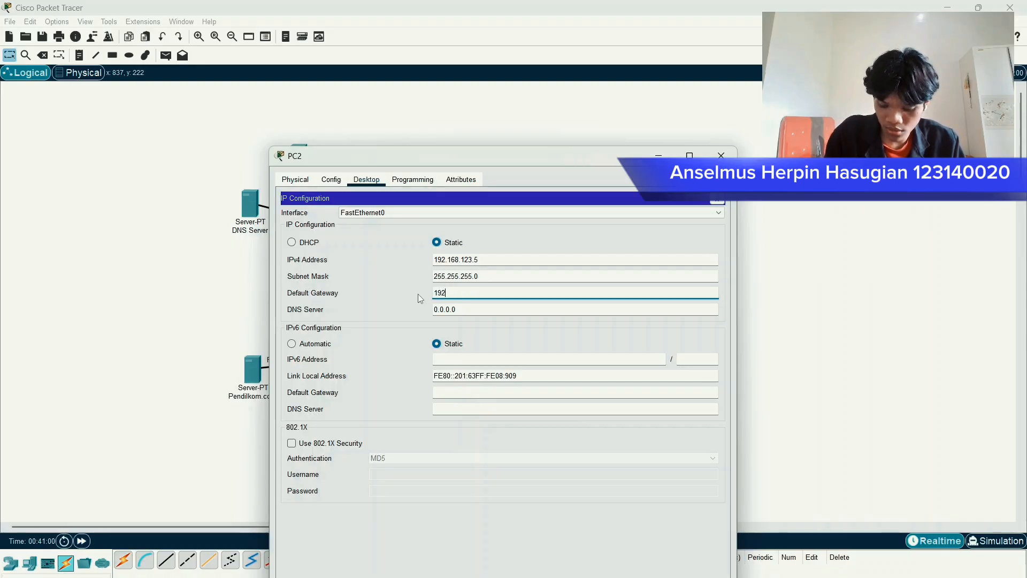
{"action": "type", "text": ".168.123.1"}
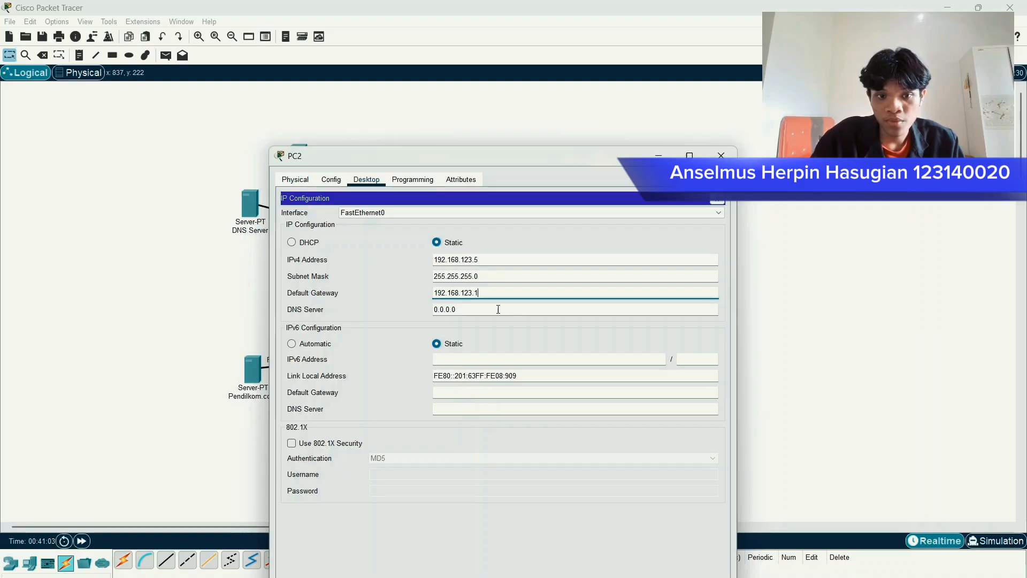
- Set PC2's IPv4 DNS server to 192.168.123.3 and close its configuration window
{"action": "key", "text": "Tab"}
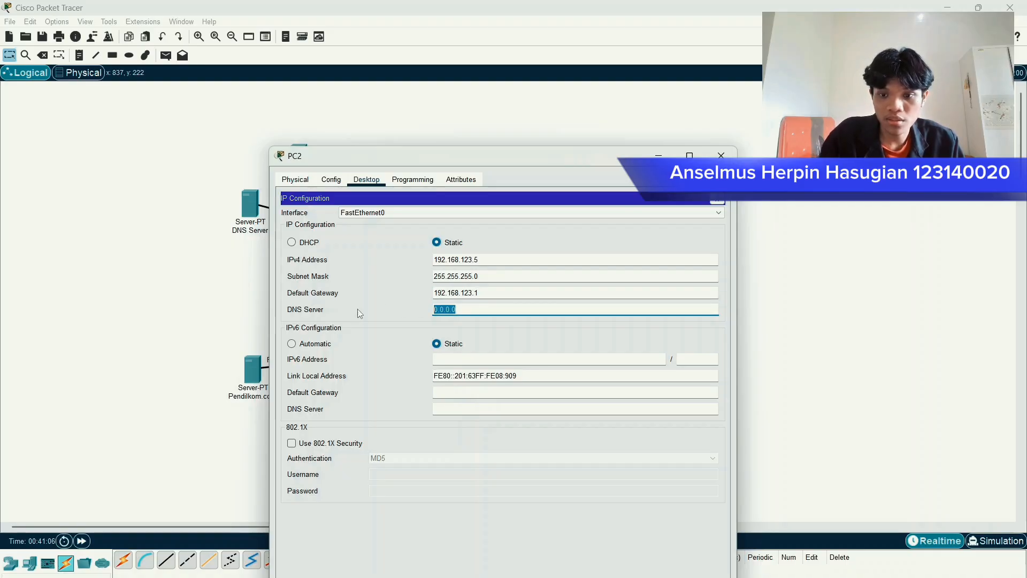
{"action": "type", "text": "192."}
{"action": "type", "text": "16"}
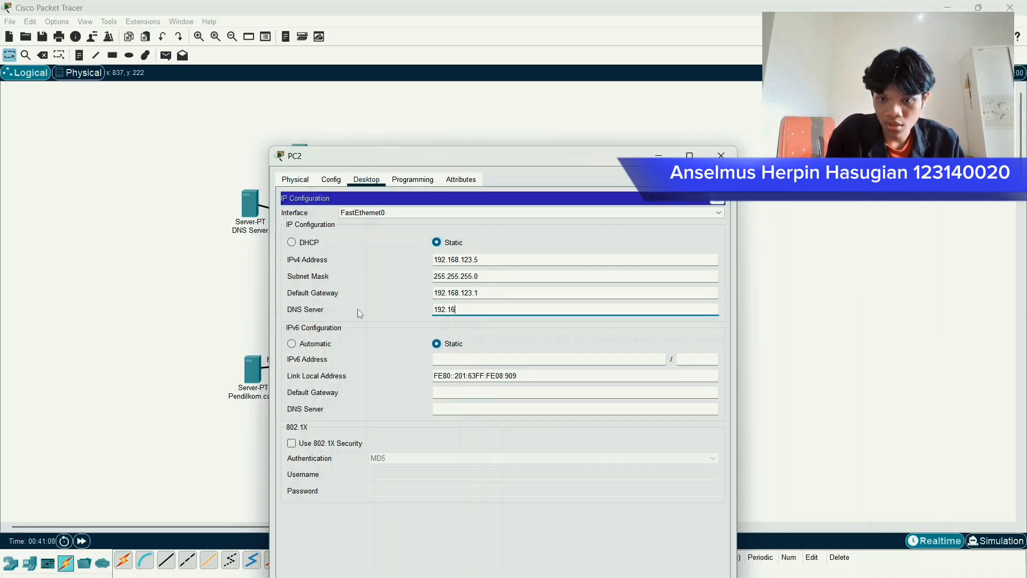
{"action": "type", "text": "8.123.3"}
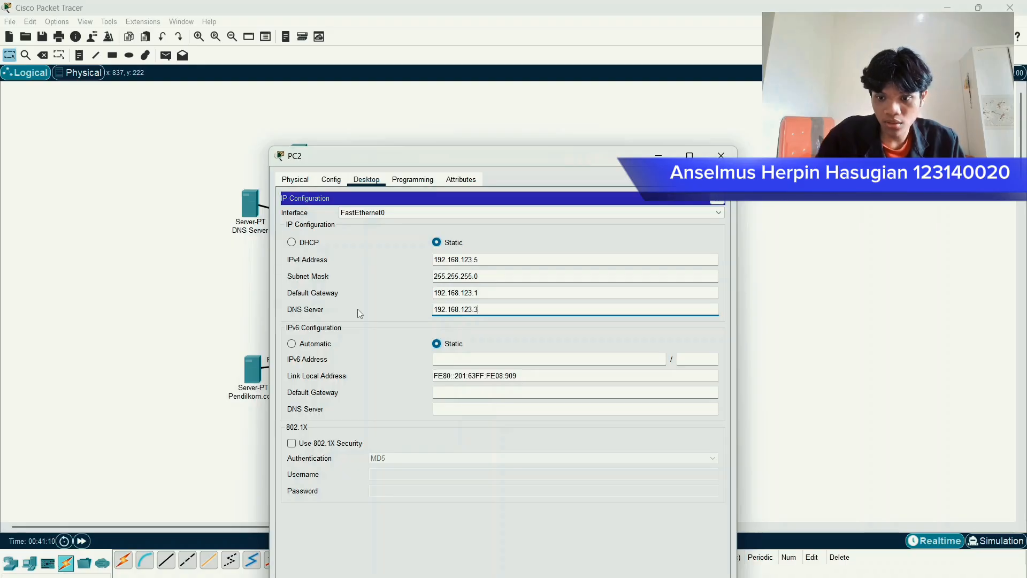
{"action": "left_click_drag", "start_coordinate": [548, 160], "coordinate": [297, 165]}
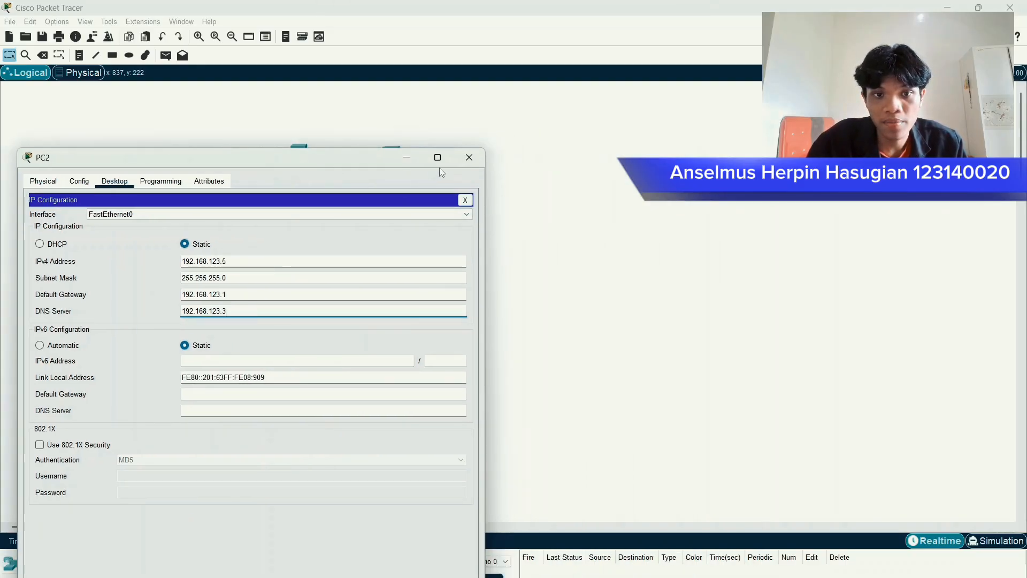
{"action": "left_click", "coordinate": [482, 156]}
{"action": "mouse_move", "coordinate": [512, 133]}
{"action": "left_mouse_down"}
{"action": "mouse_move", "coordinate": [236, 225]}
{"action": "mouse_move", "coordinate": [176, 233]}
{"action": "left_mouse_up"}
{"action": "mouse_move", "coordinate": [556, 133]}
{"action": "left_mouse_down"}
{"action": "mouse_move", "coordinate": [163, 220]}
{"action": "mouse_move", "coordinate": [144, 254]}
{"action": "mouse_move", "coordinate": [184, 265]}
{"action": "mouse_move", "coordinate": [176, 256]}
{"action": "left_mouse_up"}
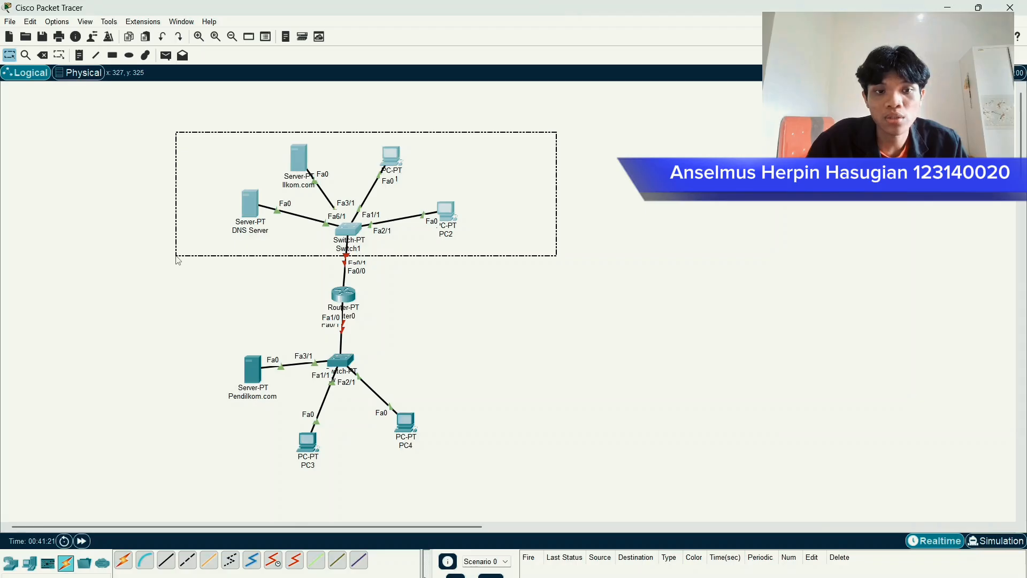
{"action": "left_click_drag", "start_coordinate": [177, 258], "coordinate": [176, 258]}
{"action": "left_click_drag", "start_coordinate": [509, 333], "coordinate": [194, 475]}
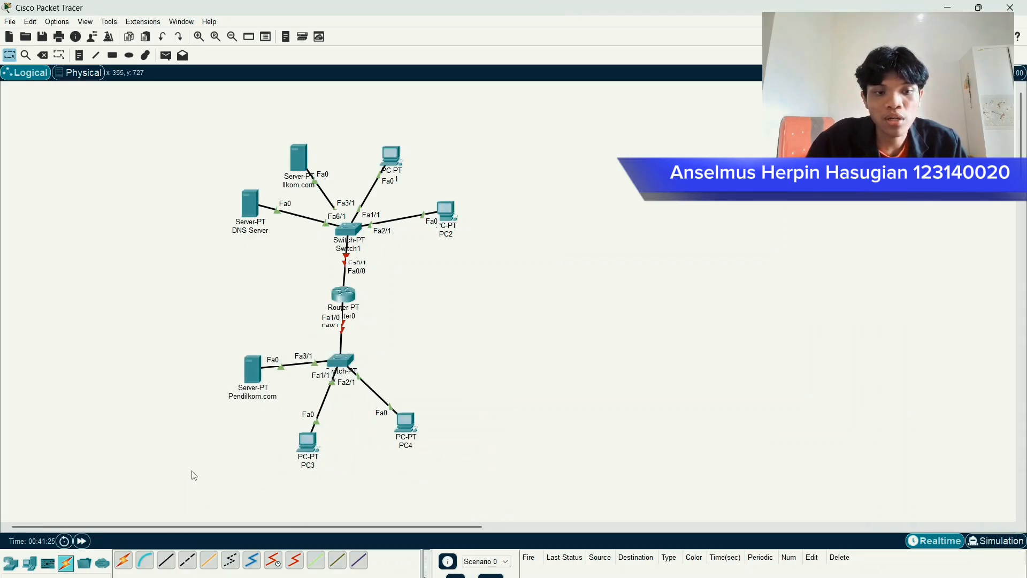
{"action": "left_click_drag", "start_coordinate": [549, 352], "coordinate": [179, 346]}
{"action": "left_click_drag", "start_coordinate": [180, 347], "coordinate": [495, 477]}
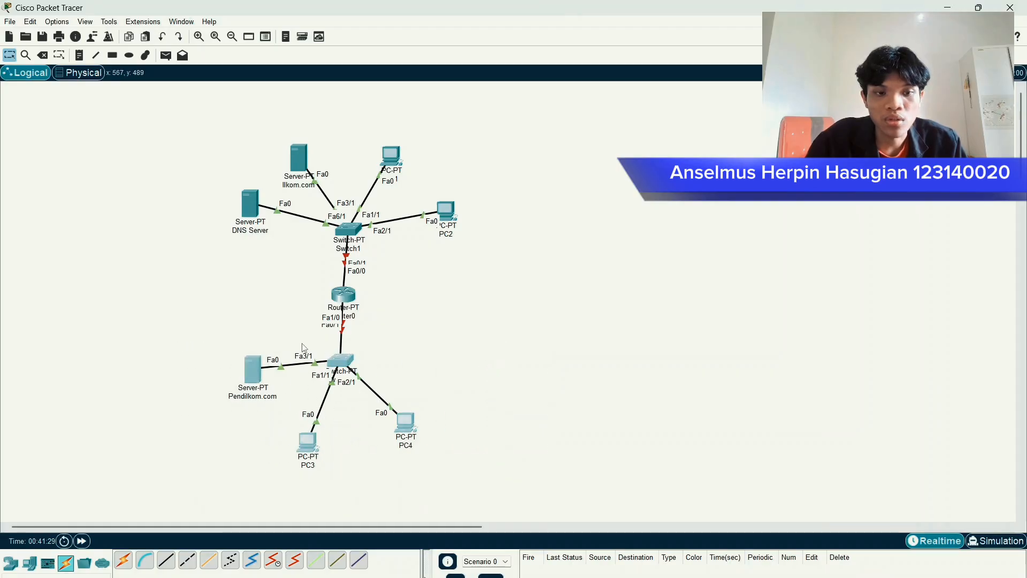
{"action": "left_click_drag", "start_coordinate": [231, 339], "coordinate": [471, 455]}
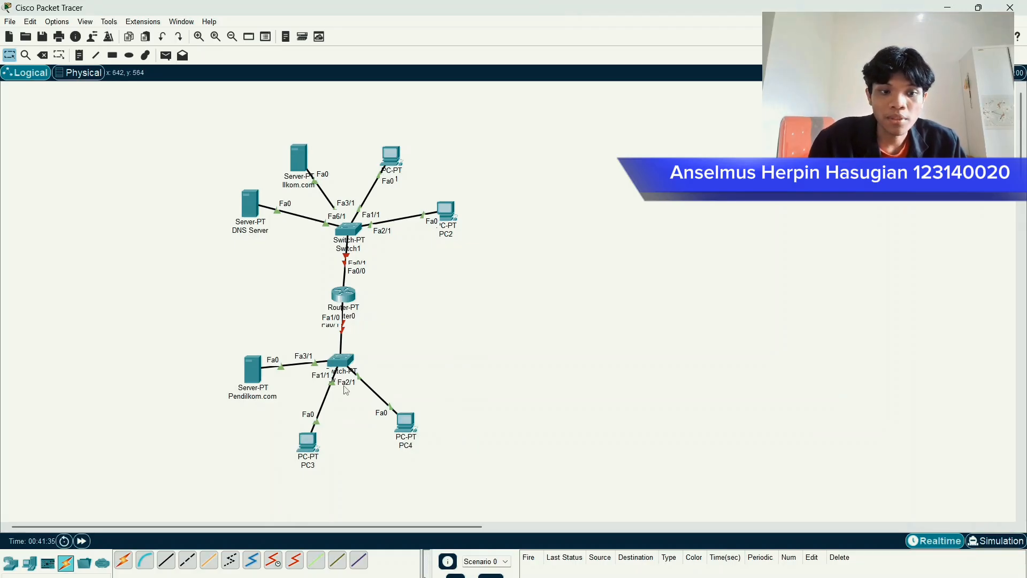
{"action": "left_click", "coordinate": [252, 369]}
{"action": "left_click", "coordinate": [457, 172]}
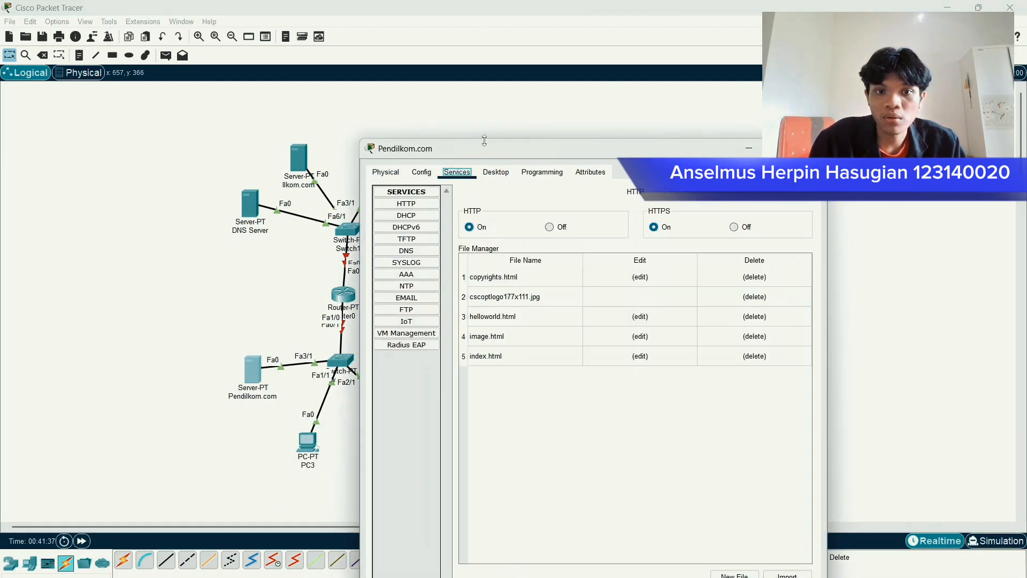
{"action": "left_click", "coordinate": [817, 149]}
- Give the Pendilkom.com server the static IPv4 address 192.168.20.2 with subnet mask 255.255.255.0
{"action": "left_click", "coordinate": [252, 369]}
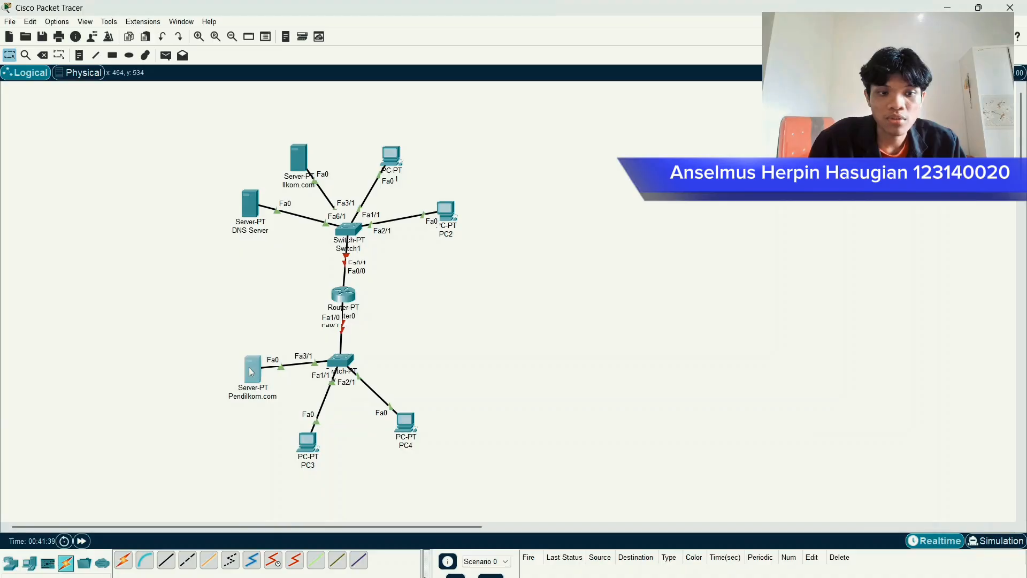
{"action": "left_click_drag", "start_coordinate": [482, 160], "coordinate": [205, 160]}
{"action": "left_click", "coordinate": [215, 183]}
{"action": "left_click", "coordinate": [140, 227]}
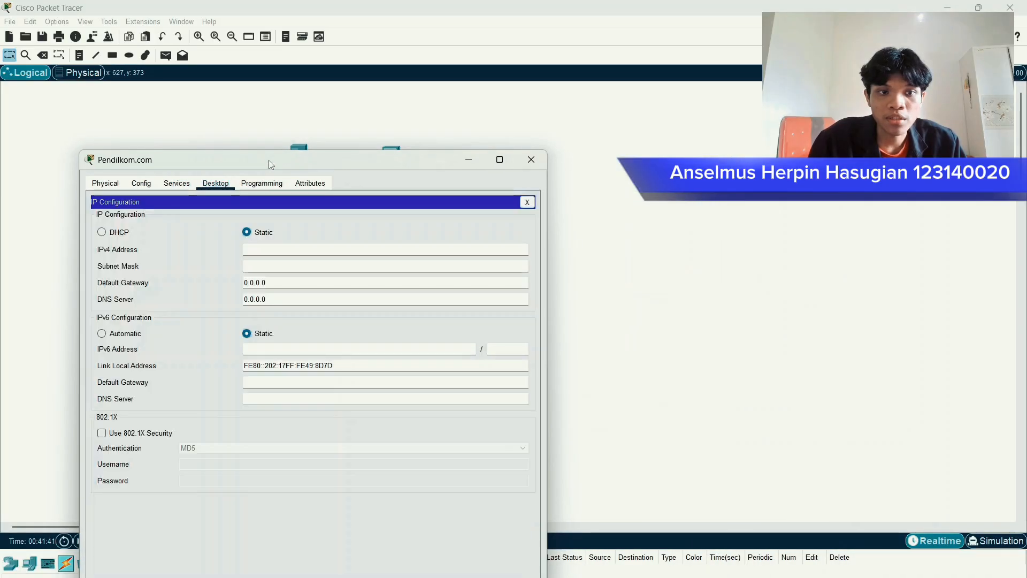
{"action": "left_click_drag", "start_coordinate": [271, 159], "coordinate": [424, 90]}
{"action": "left_click", "coordinate": [427, 164]}
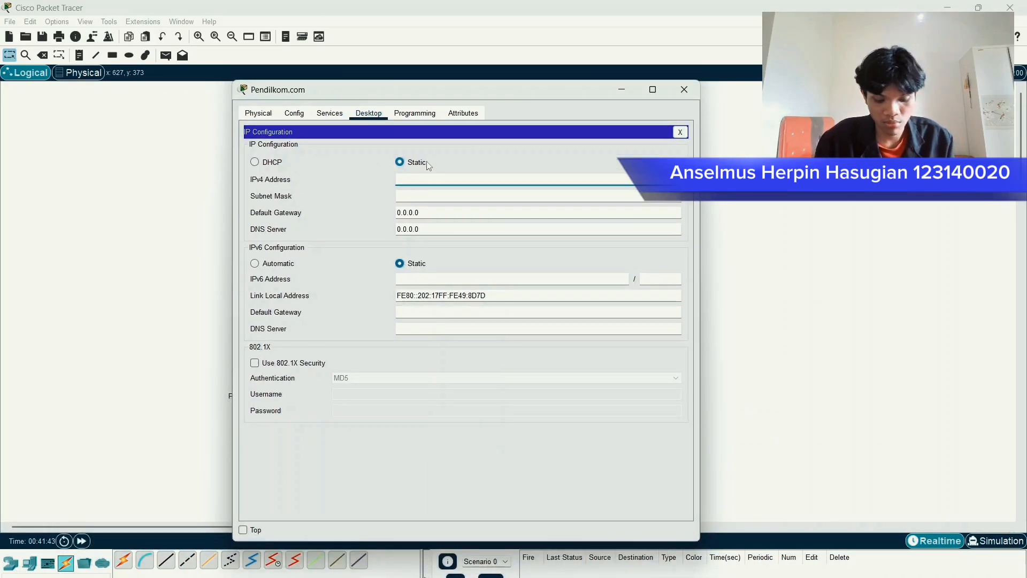
{"action": "type", "text": "192."}
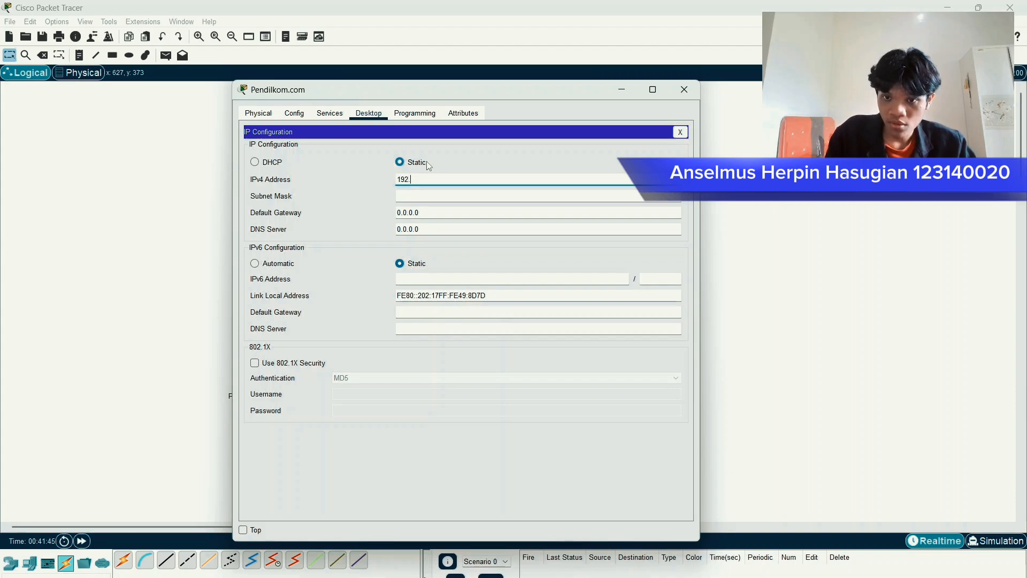
{"action": "type", "text": "168."}
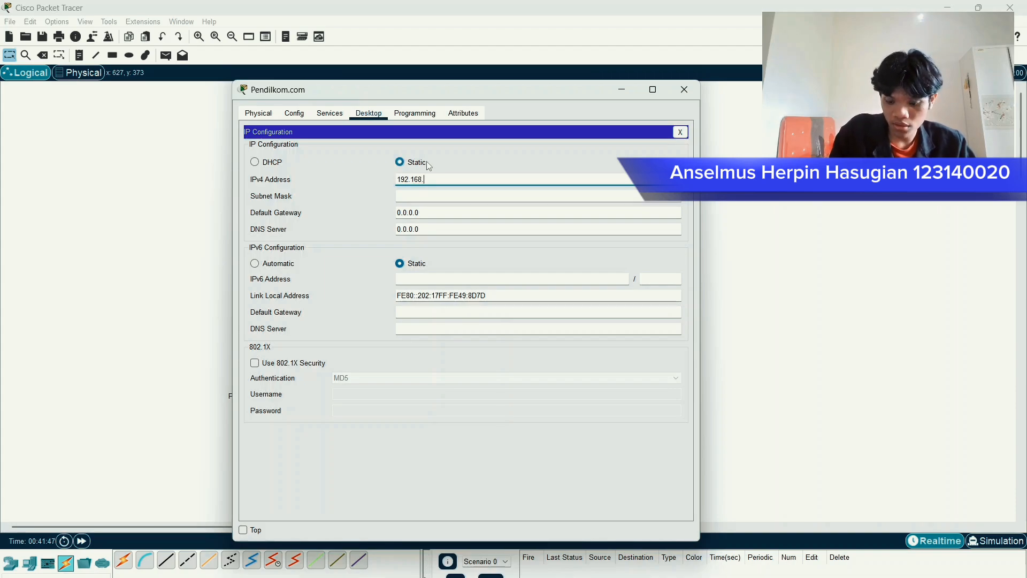
{"action": "type", "text": "20.2"}
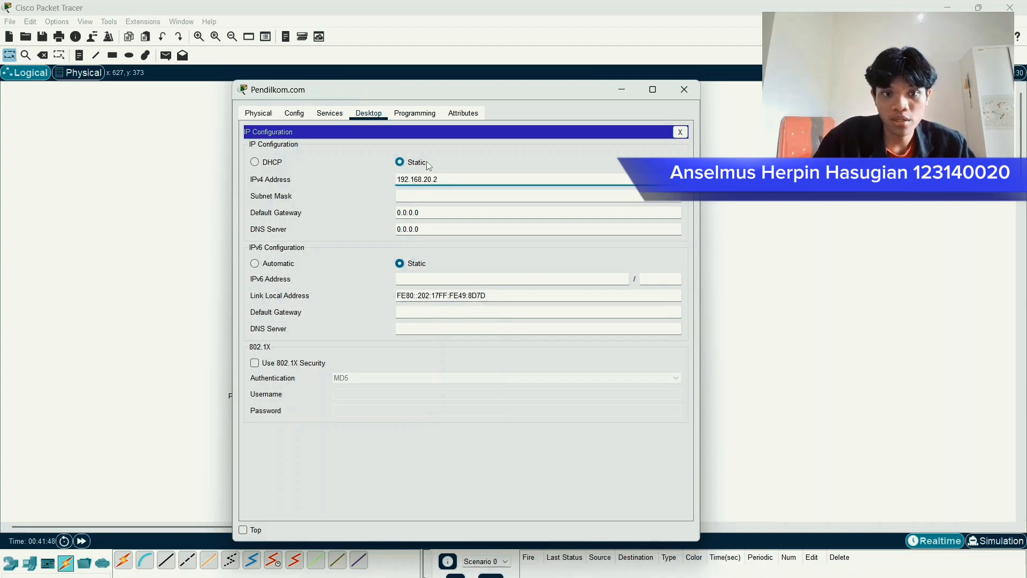
{"action": "left_click", "coordinate": [432, 196]}
- Set the Pendilkom.com server's IPv4 default gateway to 192.168.20.1
{"action": "left_click", "coordinate": [434, 211]}
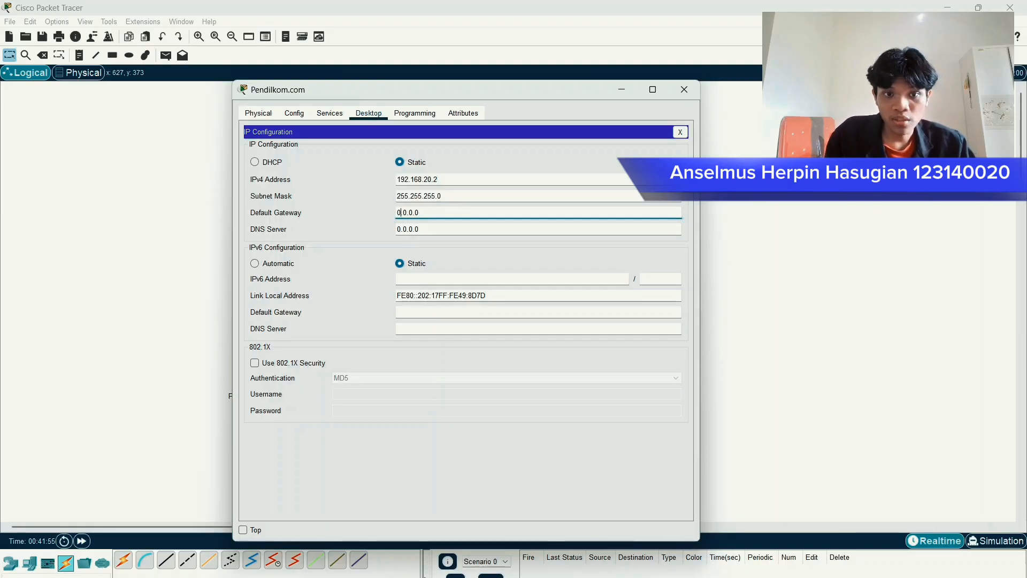
{"action": "left_click", "coordinate": [403, 212]}
{"action": "key", "text": "BackSpace"}
{"action": "key", "text": "BackSpace"}
{"action": "key", "text": "BackSpace"}
{"action": "key", "text": "BackSpace"}
{"action": "key", "text": "BackSpace"}
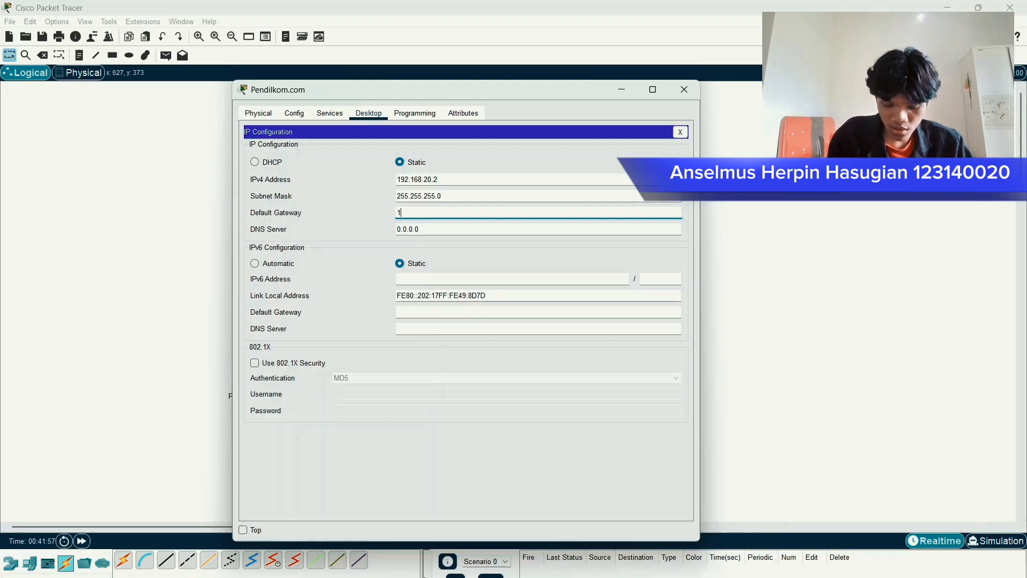
{"action": "type", "text": "192.168.20.1"}
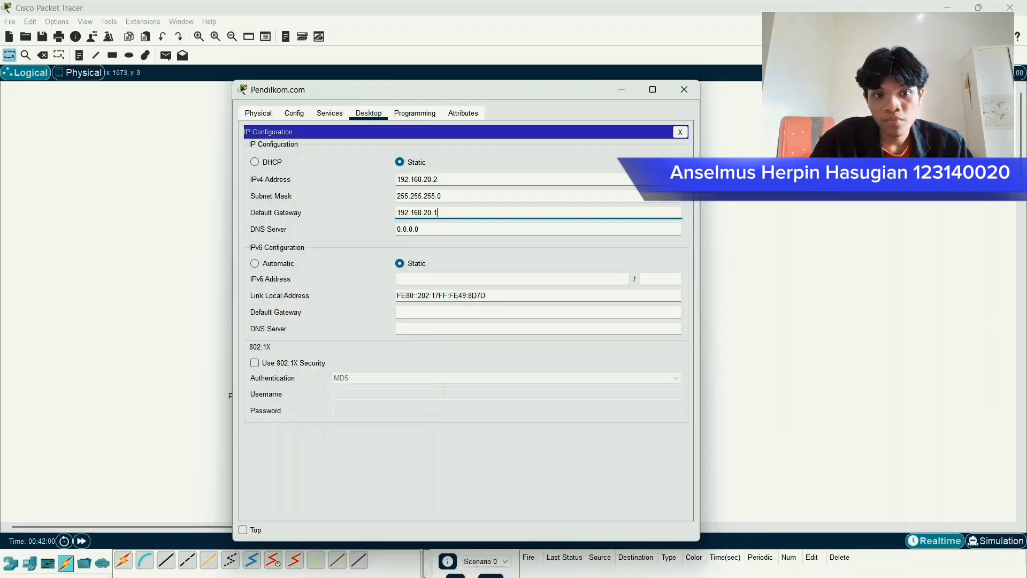
- Set the Pendilkom.com server's IPv4 DNS server to 192.168.123.3 and close its configuration window
{"action": "key", "text": "Tab"}
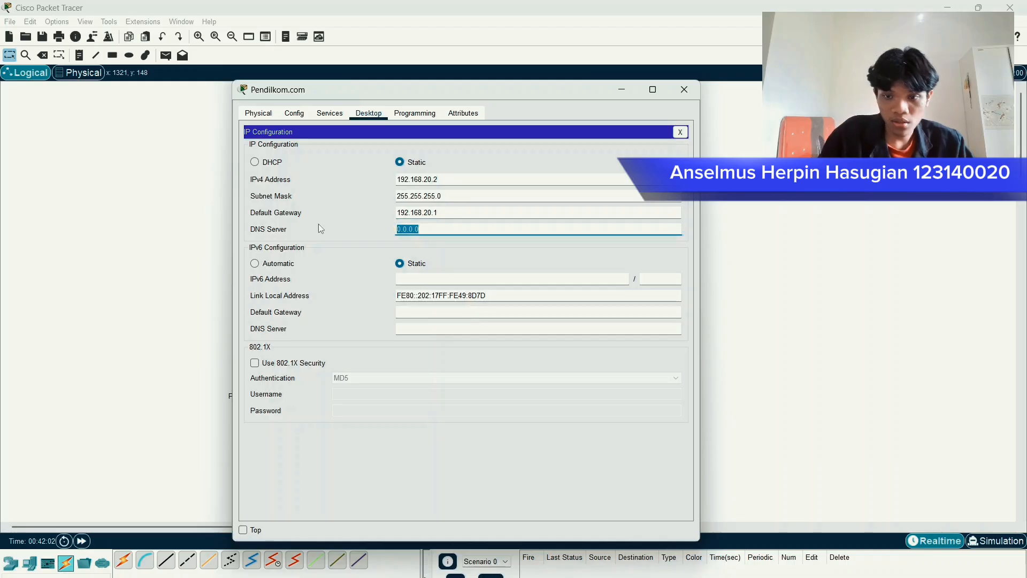
{"action": "type", "text": "192."}
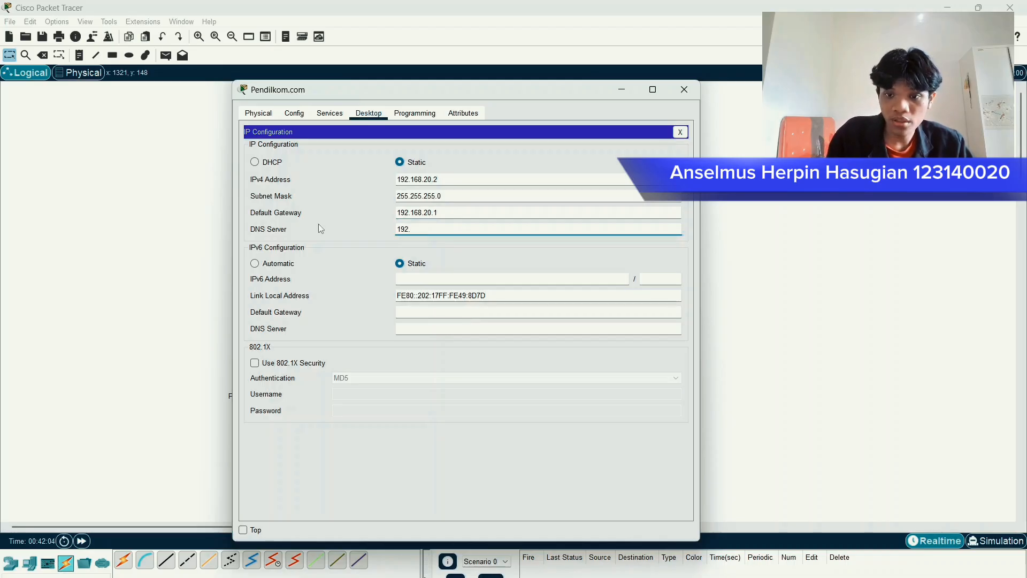
{"action": "type", "text": "168"}
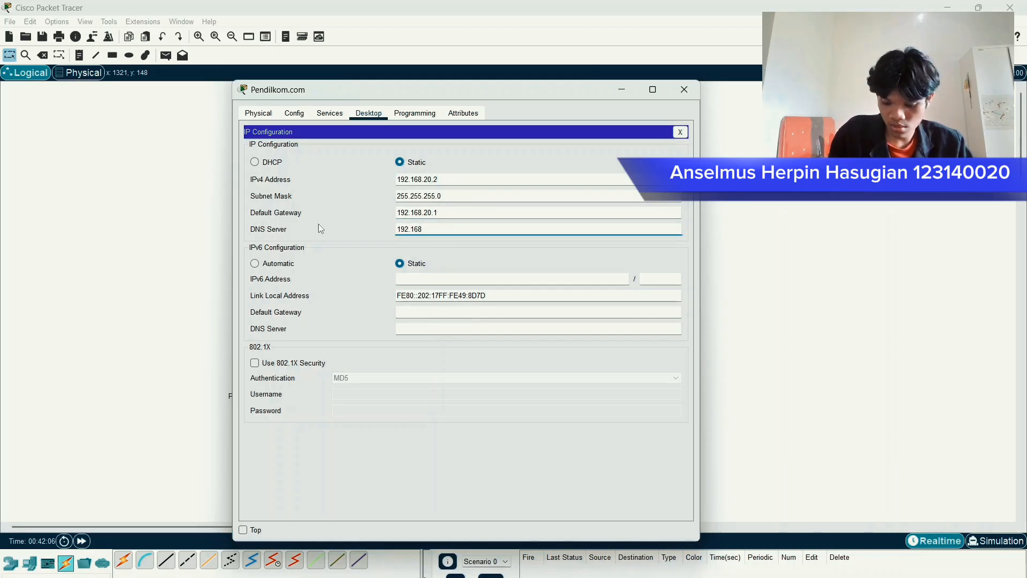
{"action": "type", "text": ".123.3"}
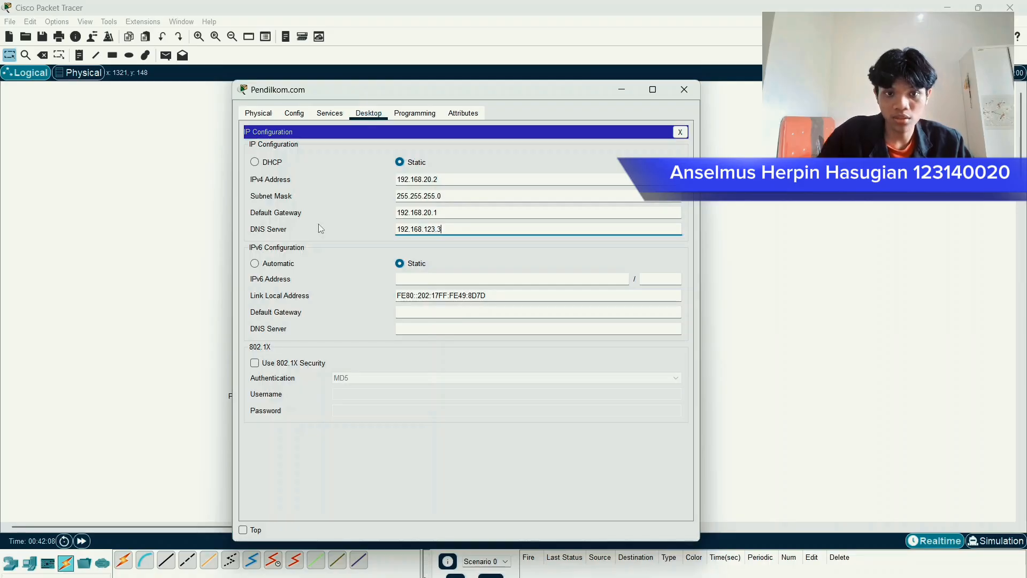
{"action": "left_click", "coordinate": [507, 129]}
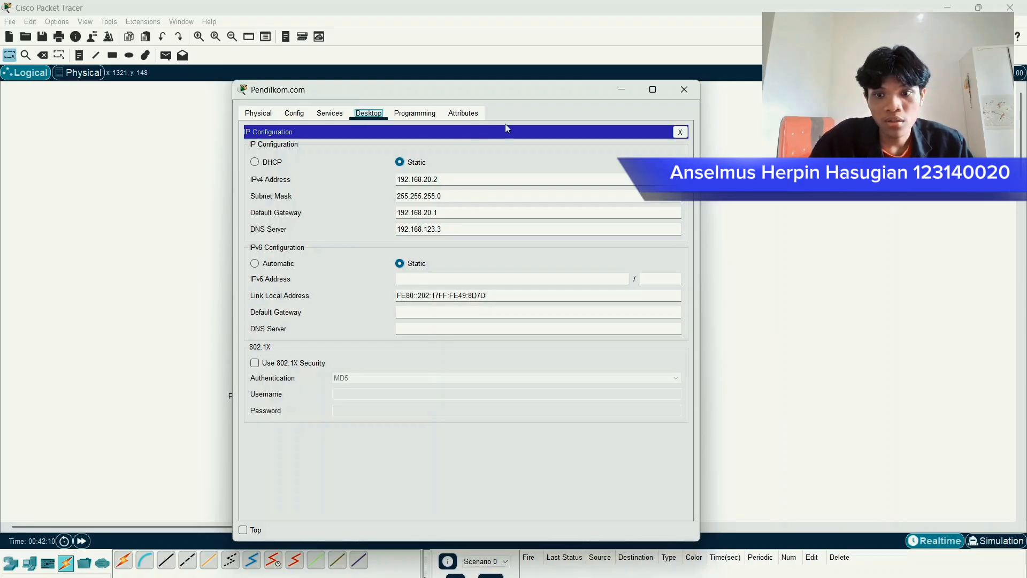
{"action": "double_click", "coordinate": [423, 229]}
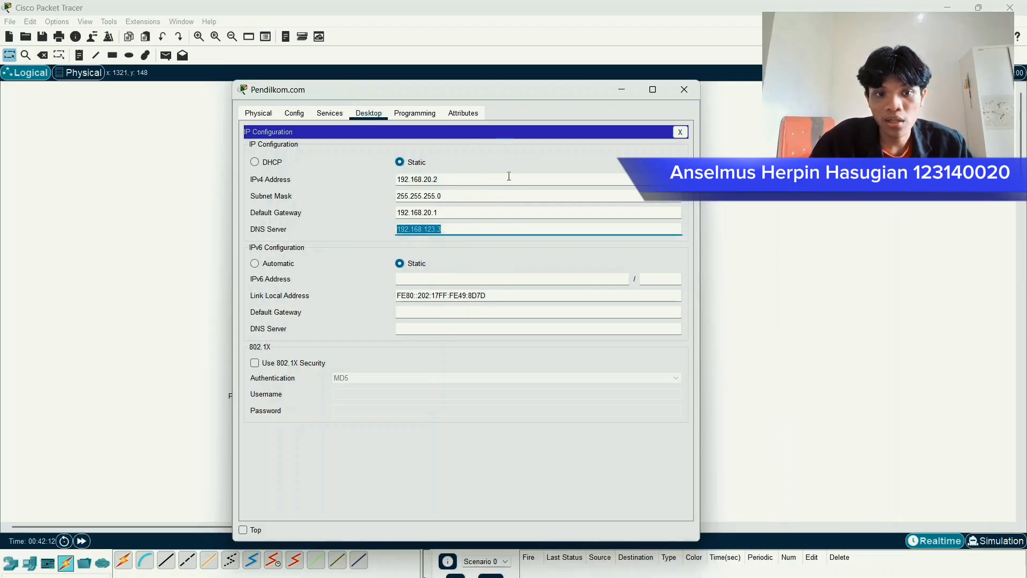
{"action": "left_click", "coordinate": [562, 134]}
{"action": "left_click", "coordinate": [463, 229]}
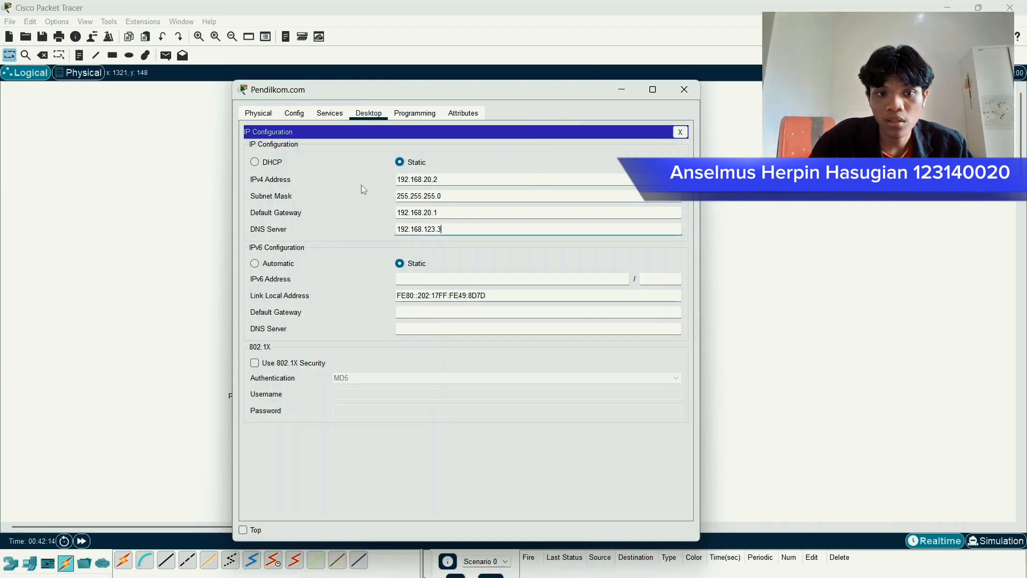
{"action": "left_click", "coordinate": [554, 112]}
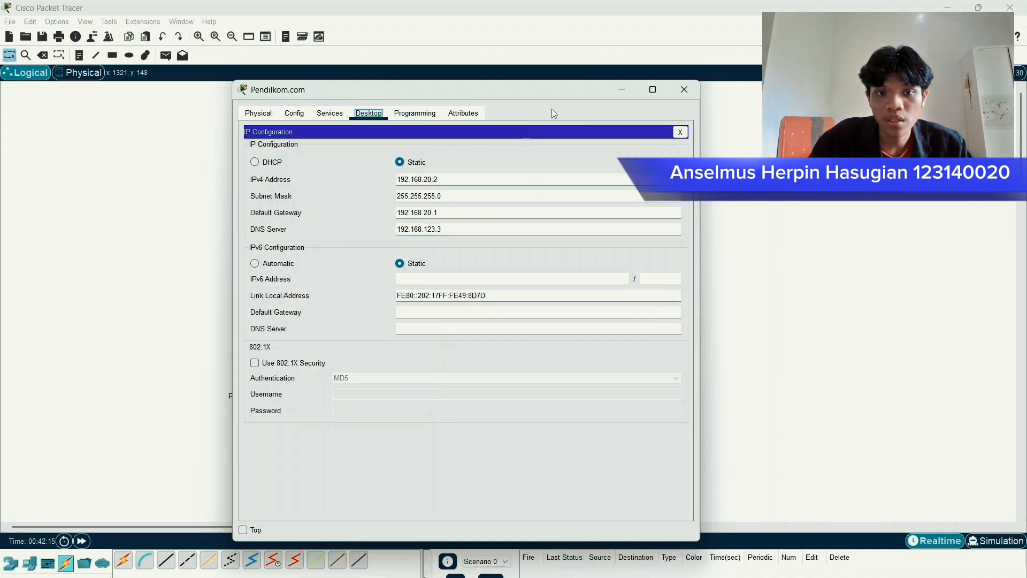
{"action": "left_click", "coordinate": [685, 89]}
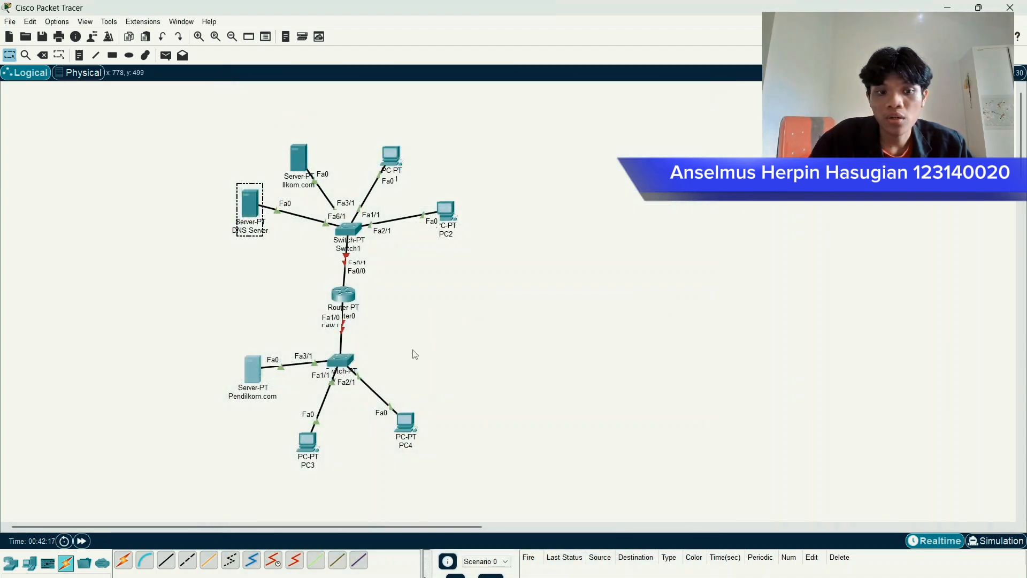
- Give PC3 the static IPv4 address 192.168.20.3 with subnet mask 255.255.255.0
{"action": "left_click", "coordinate": [306, 440]}
{"action": "left_click_drag", "start_coordinate": [542, 152], "coordinate": [437, 146]}
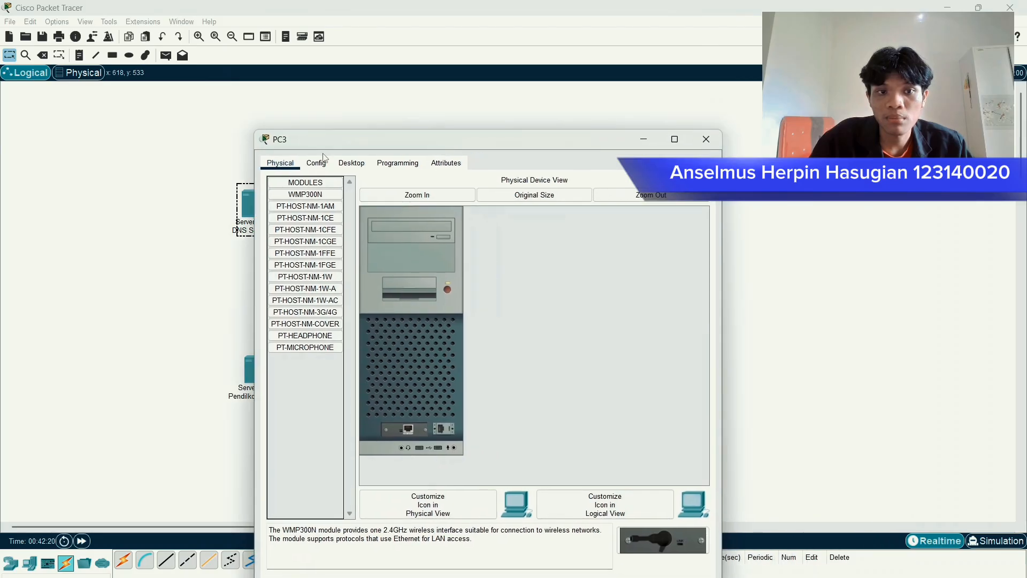
{"action": "left_click", "coordinate": [347, 162]}
{"action": "left_click_drag", "start_coordinate": [373, 139], "coordinate": [319, 103]}
{"action": "left_click", "coordinate": [216, 91]}
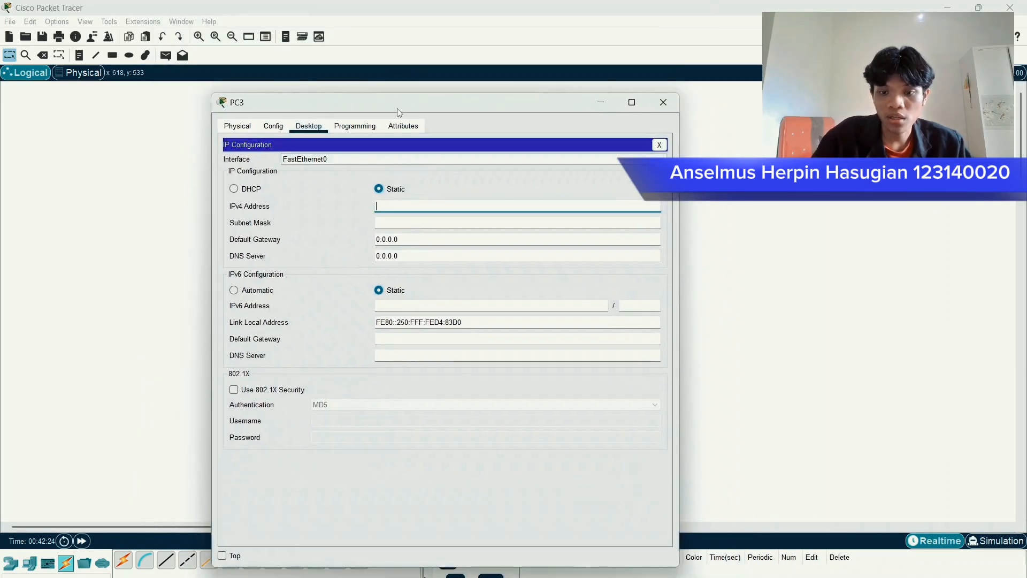
{"action": "type", "text": "192.1"}
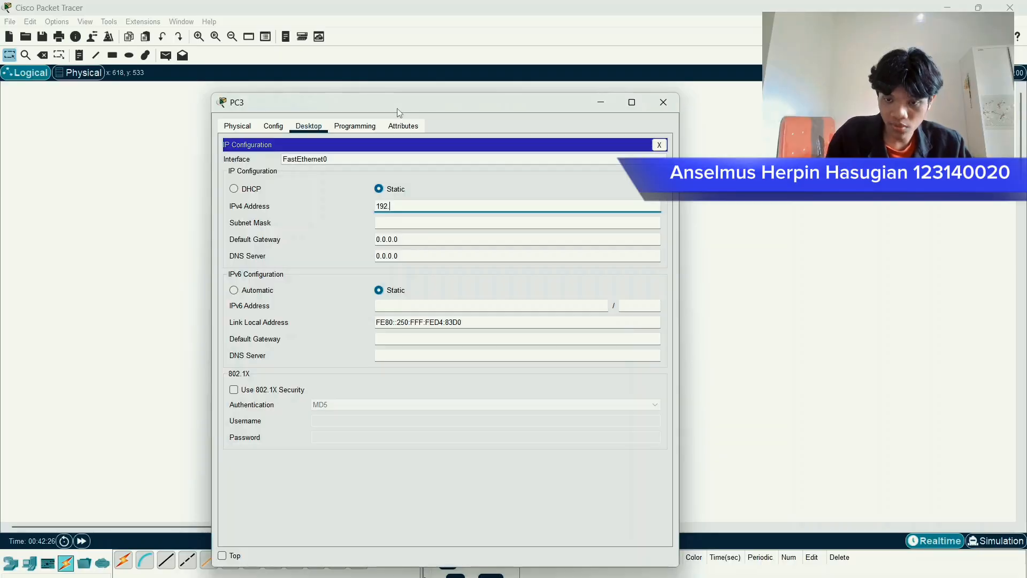
{"action": "type", "text": "68"}
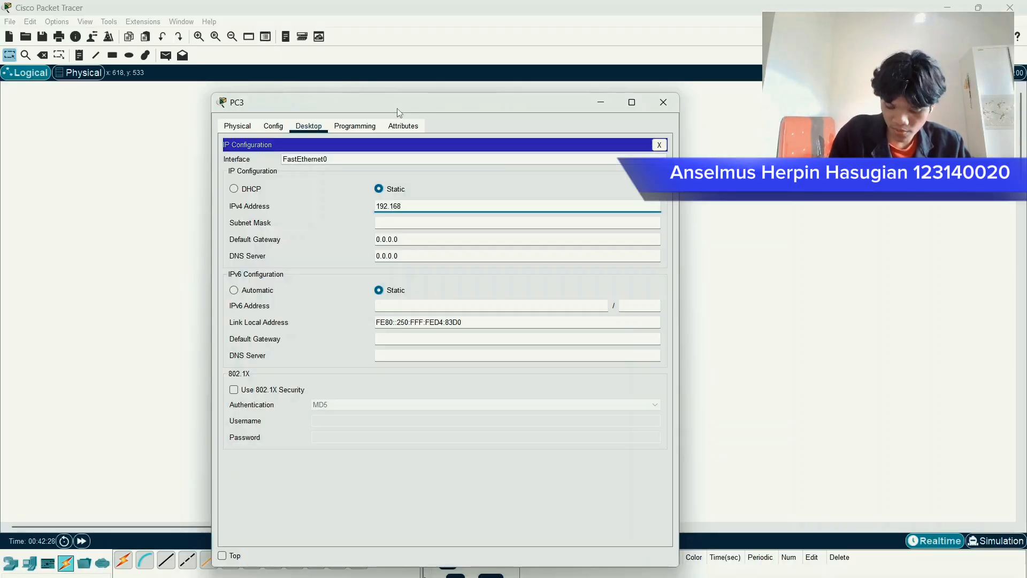
{"action": "type", "text": ".20."}
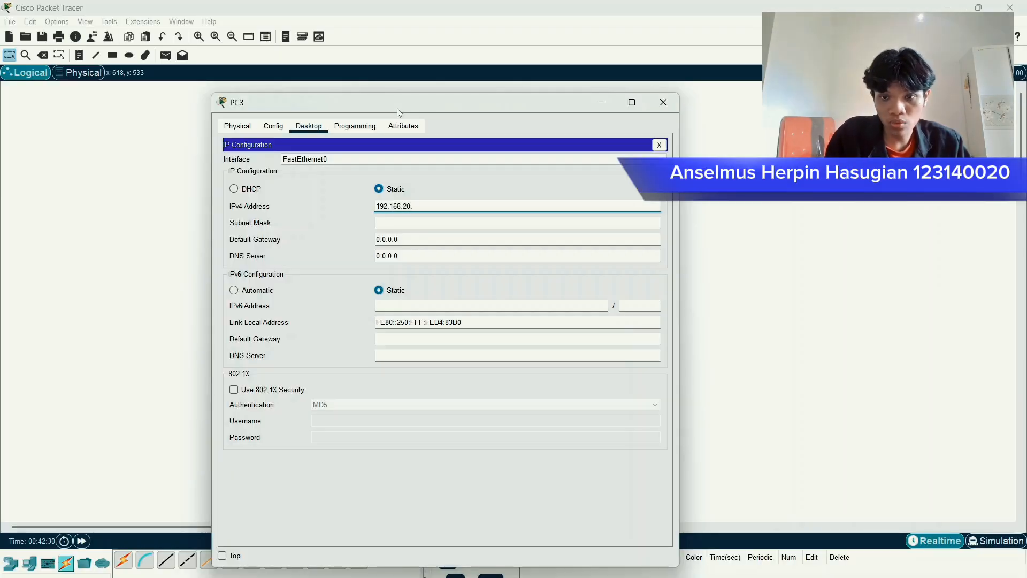
{"action": "type", "text": "3"}
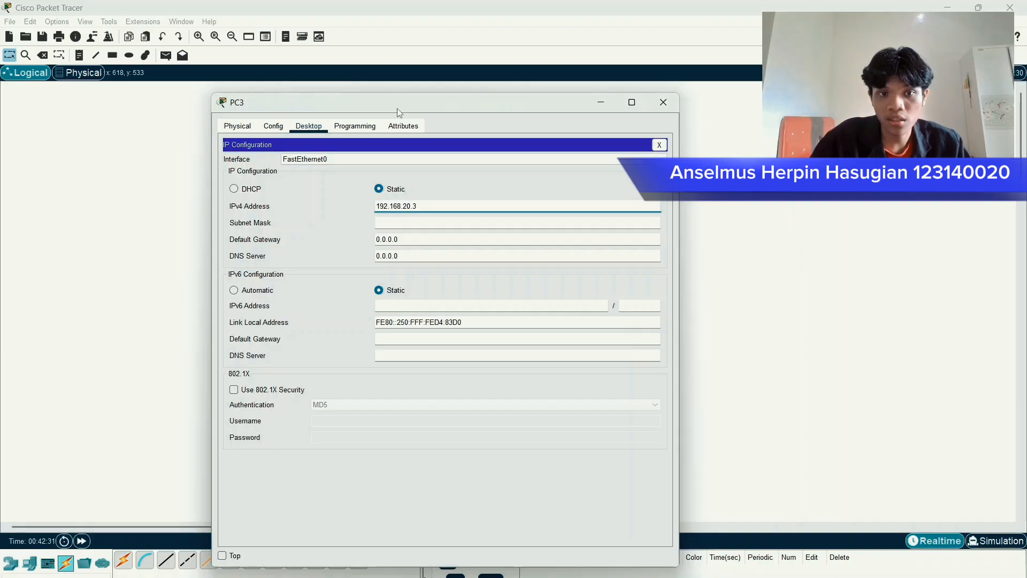
{"action": "left_click", "coordinate": [417, 224]}
- Set PC3's IPv4 default gateway to 192.168.20.1
{"action": "left_click", "coordinate": [429, 237]}
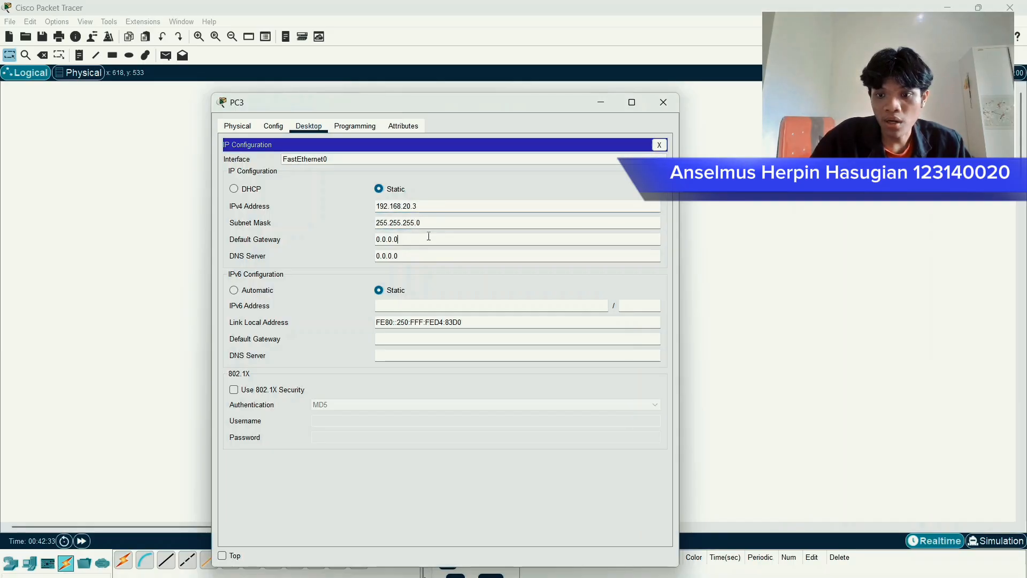
{"action": "key", "text": "shift+Left"}
{"action": "key", "text": "shift+Left"}
{"action": "key", "text": "shift+Left"}
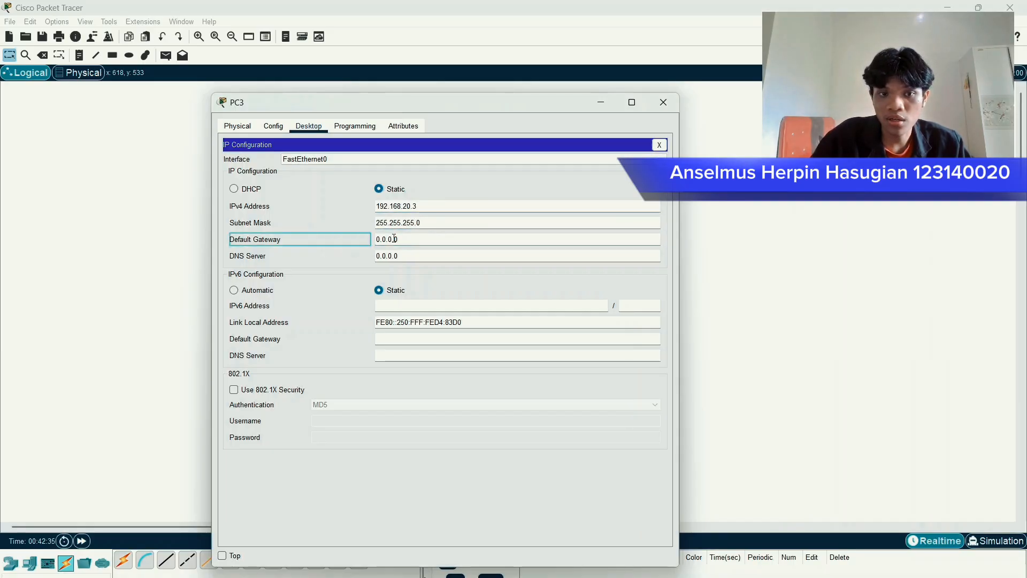
{"action": "key", "text": "shift+Home"}
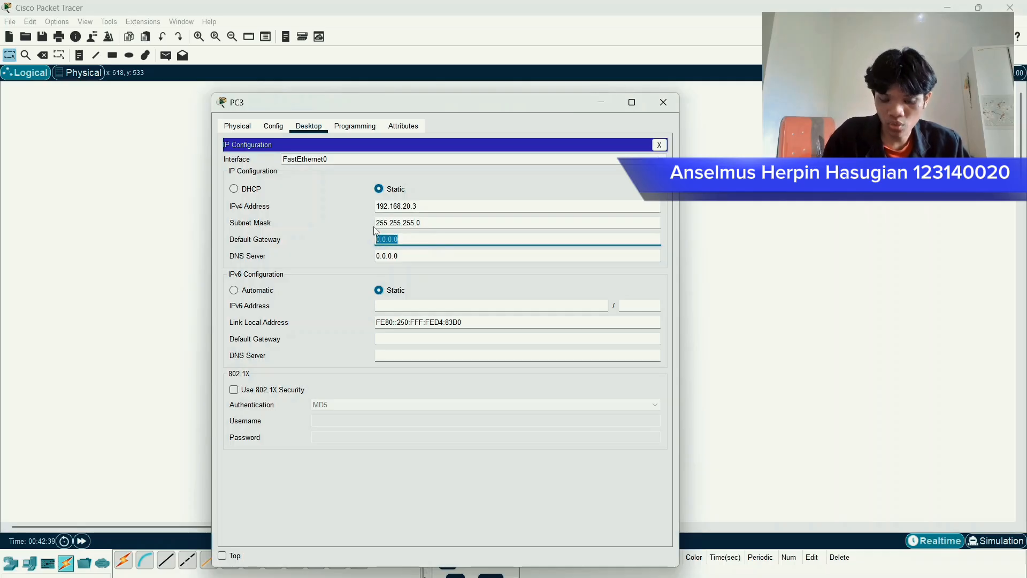
{"action": "type", "text": "192.168"}
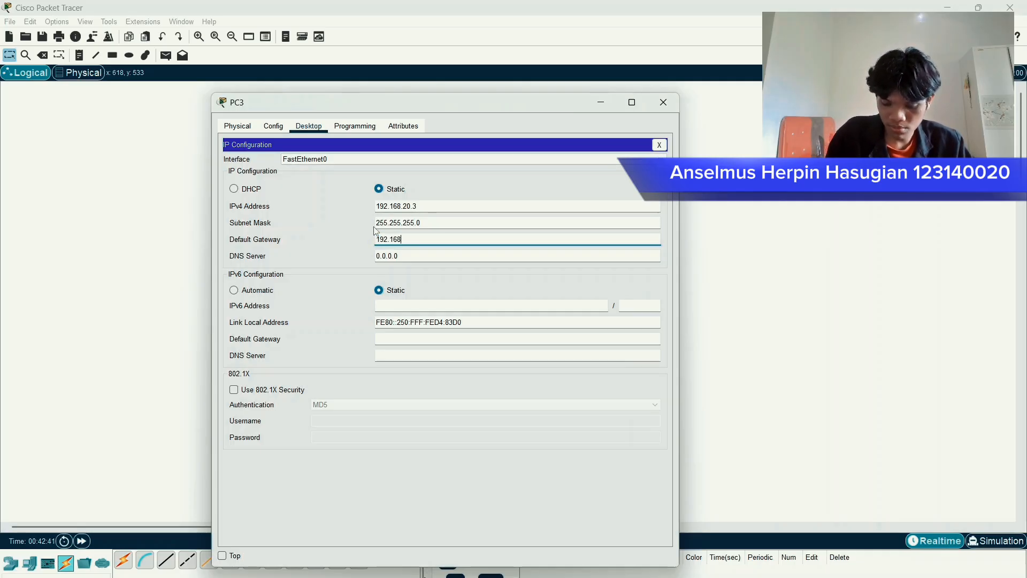
{"action": "type", "text": ".20"}
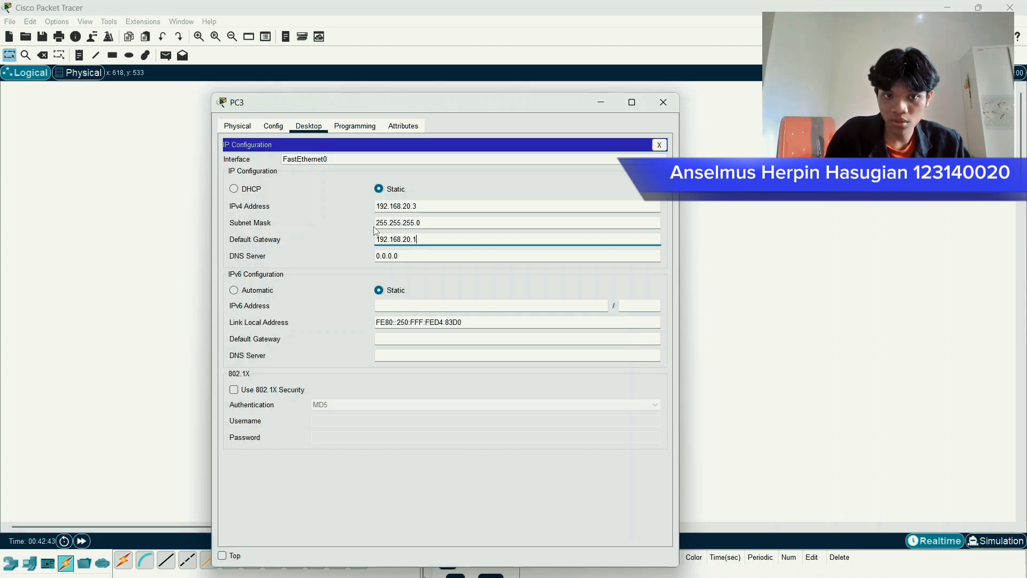
{"action": "type", "text": ".1"}
- Set PC3's IPv4 DNS server to 192.168.123.3 and close its configuration window
{"action": "key", "text": "Tab"}
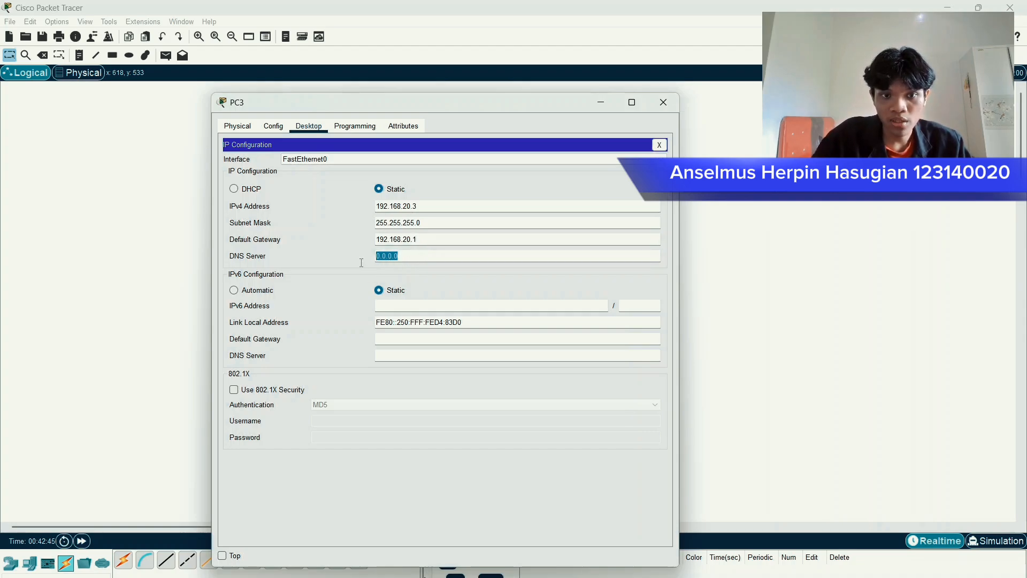
{"action": "type", "text": "192"}
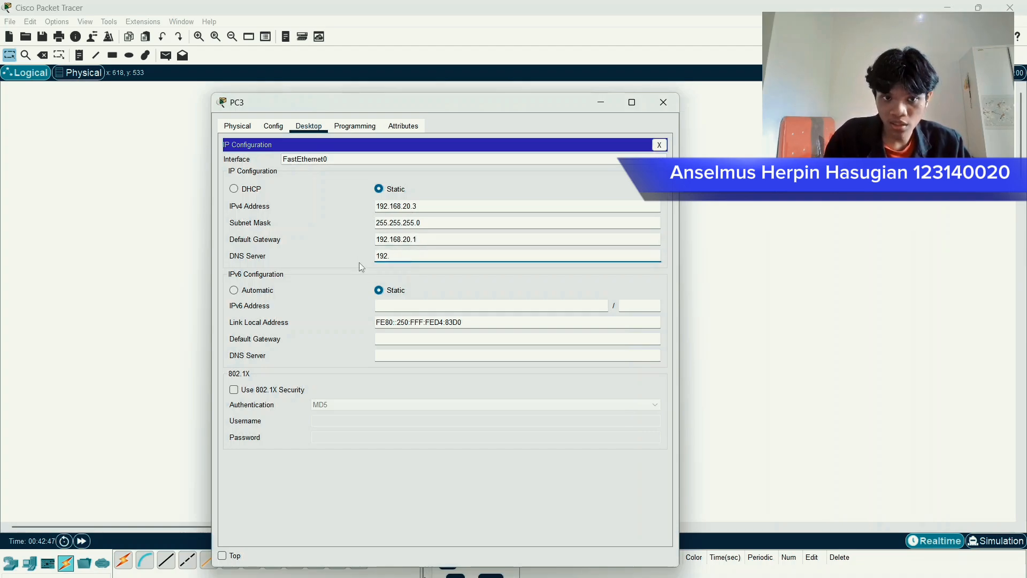
{"action": "type", "text": ".1"}
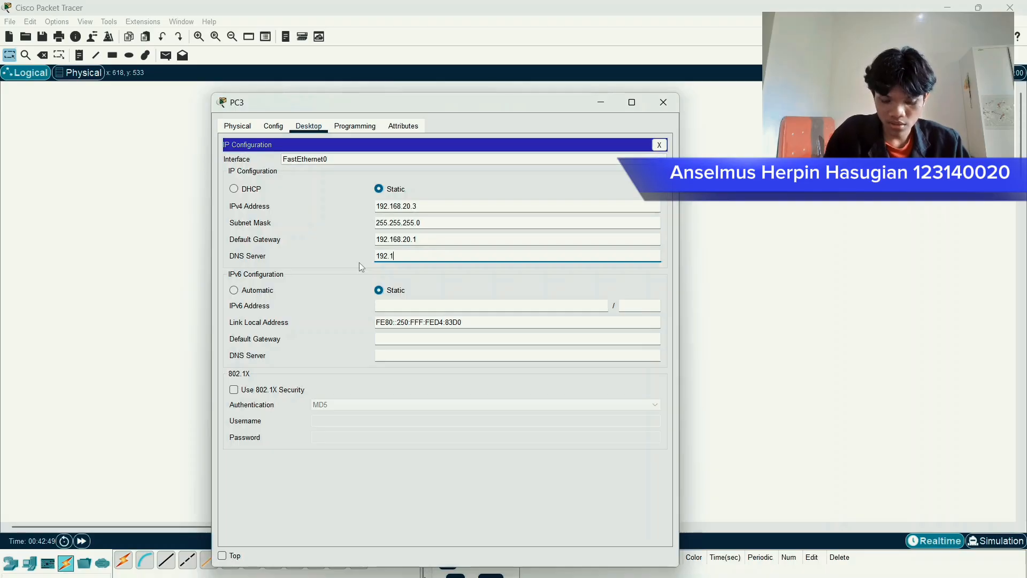
{"action": "type", "text": "68.123."}
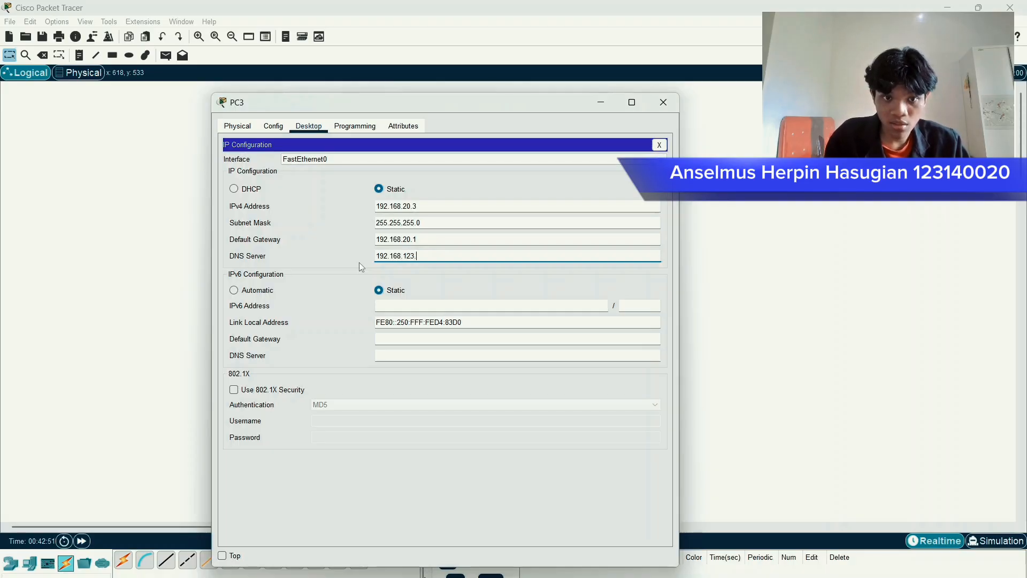
{"action": "type", "text": "3"}
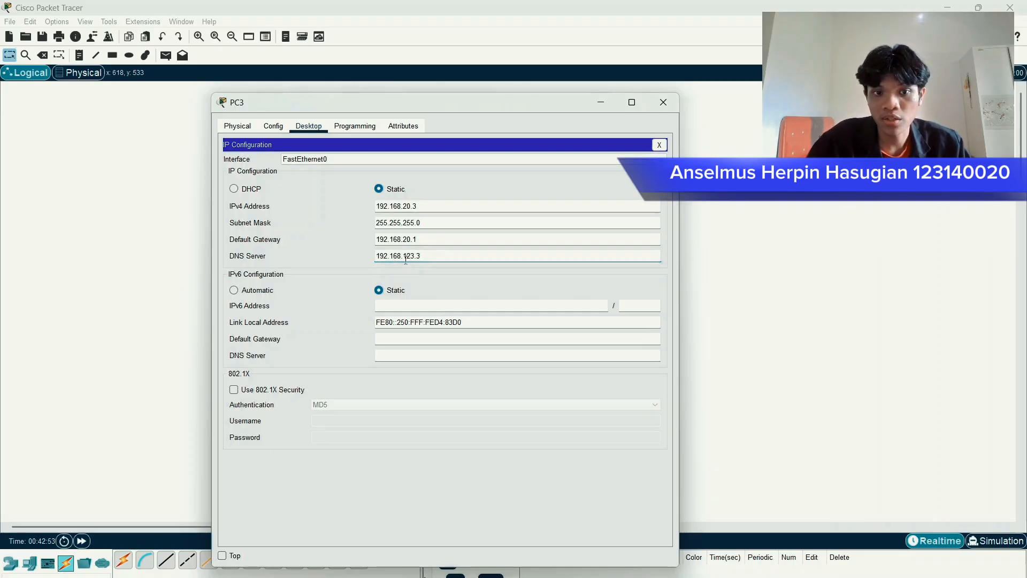
{"action": "left_click", "coordinate": [663, 102]}
- Give PC4 the static IPv4 address 192.168.20.4 with subnet mask 255.255.255.0
{"action": "left_click", "coordinate": [401, 423]}
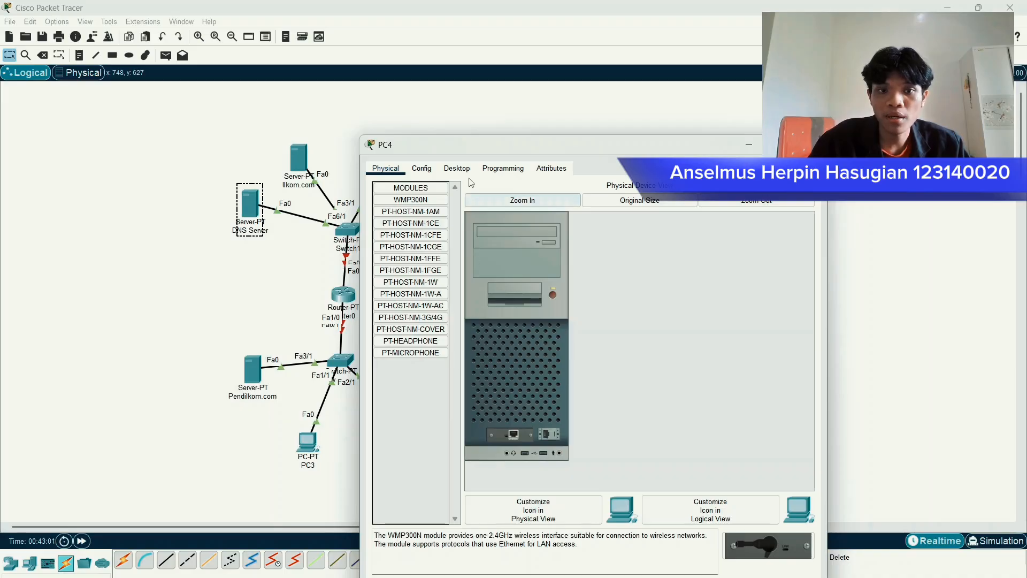
{"action": "left_click", "coordinate": [458, 168]}
{"action": "left_click", "coordinate": [436, 221]}
{"action": "left_click_drag", "start_coordinate": [595, 145], "coordinate": [390, 124]}
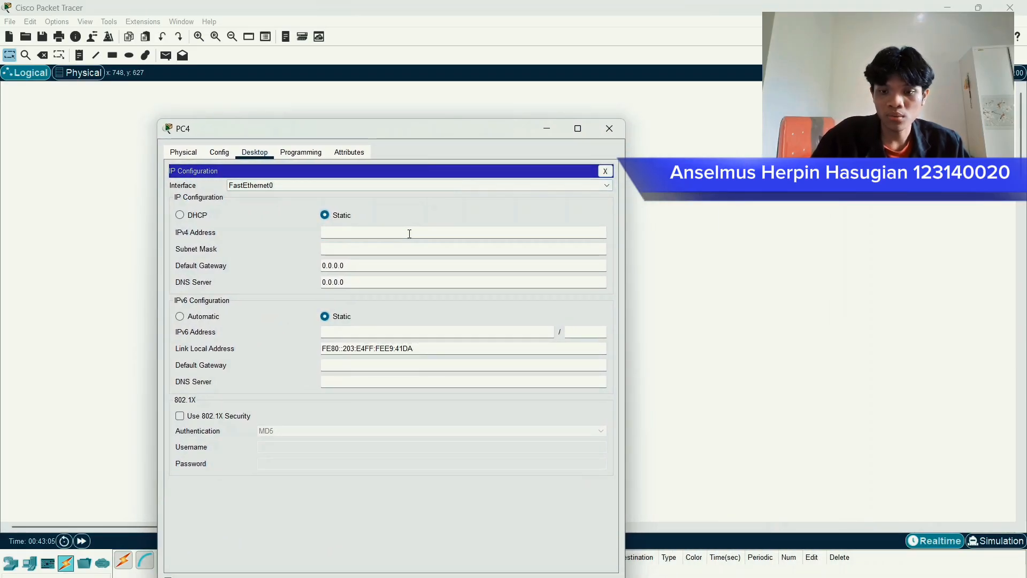
{"action": "type", "text": "192.168"}
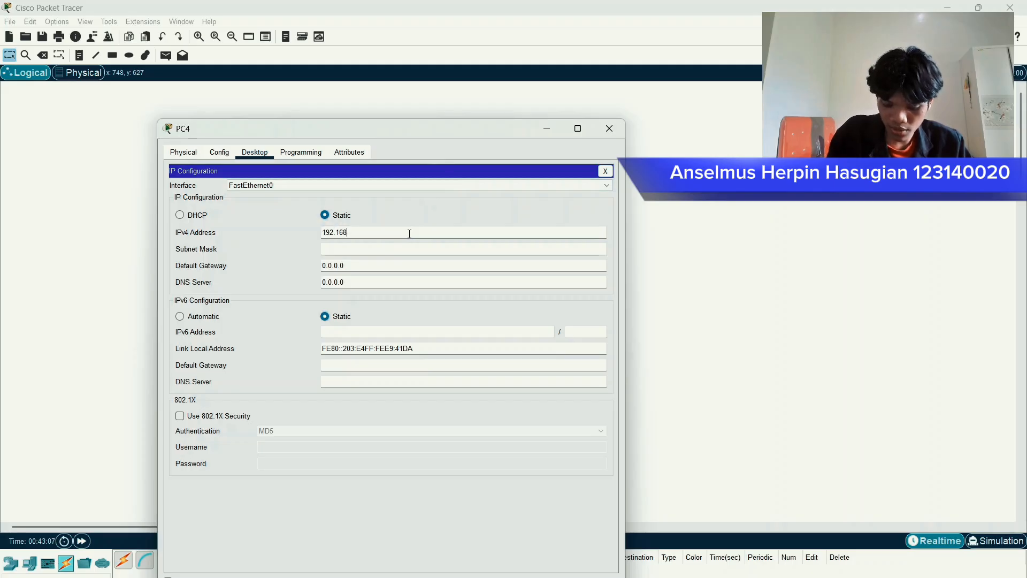
{"action": "type", "text": ".20.4"}
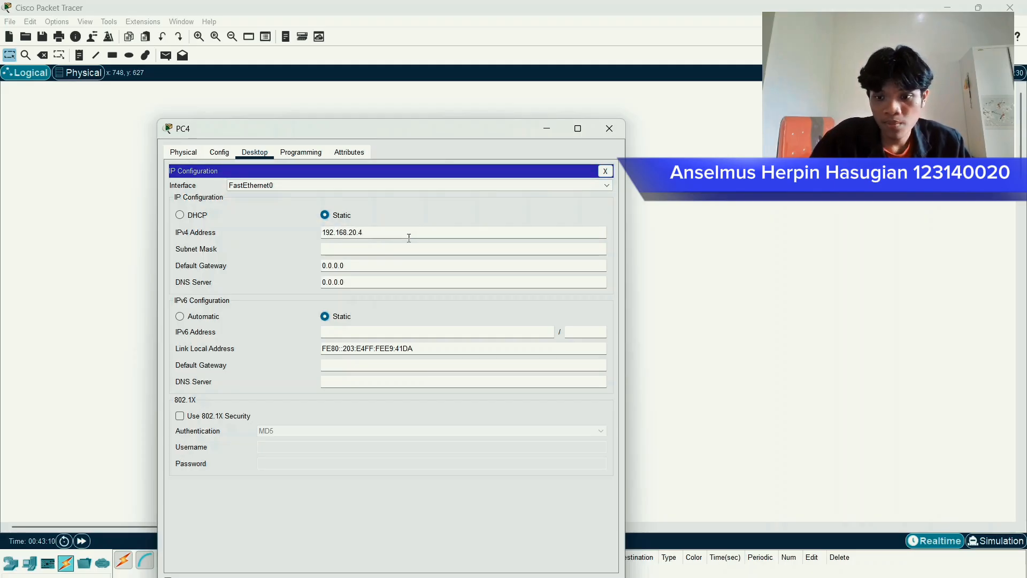
{"action": "left_click", "coordinate": [407, 249]}
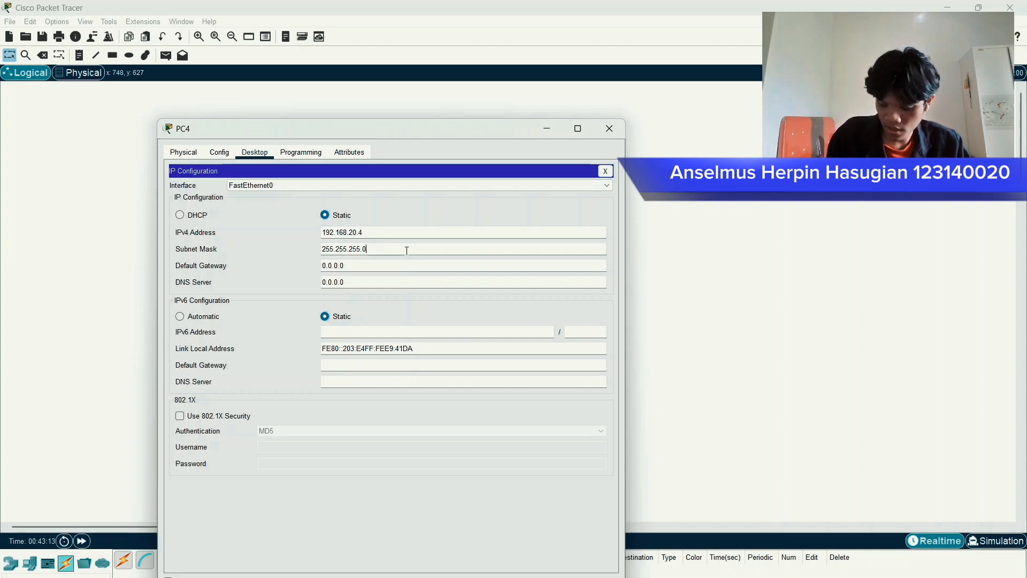
- Set PC4's IPv4 default gateway to 192.168.20.1
{"action": "key", "text": "Tab"}
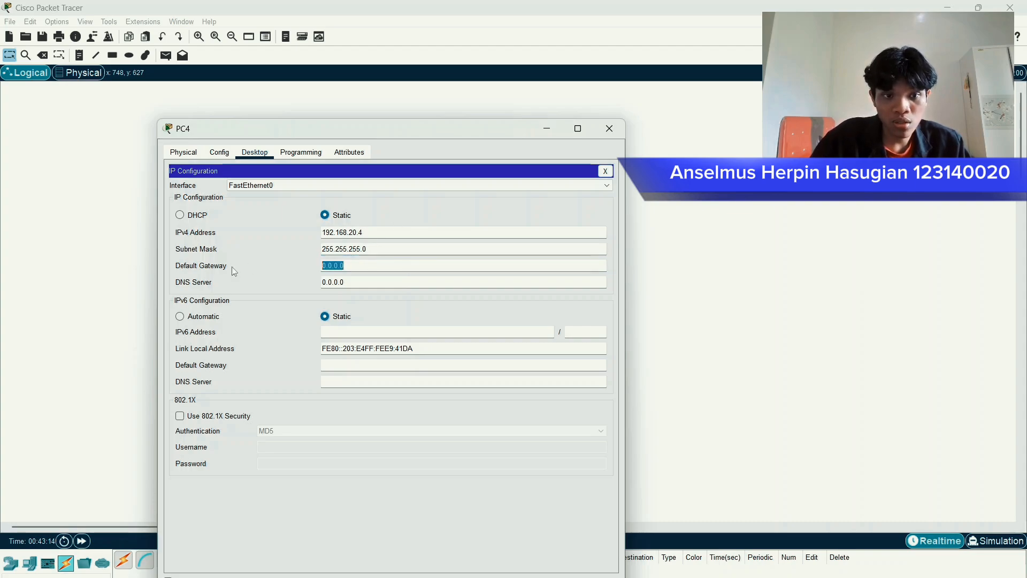
{"action": "type", "text": "192.16"}
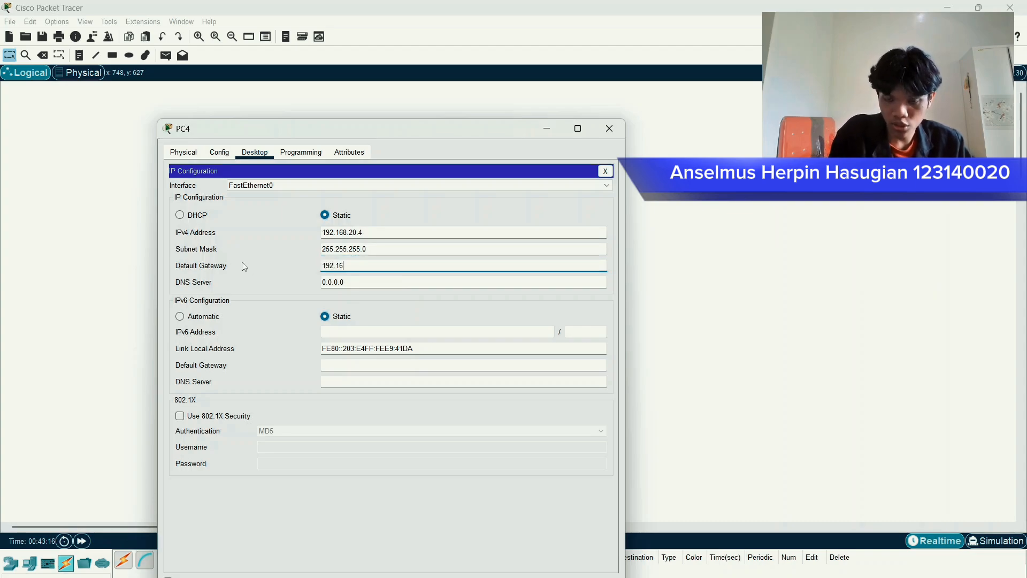
{"action": "type", "text": "8.20.1"}
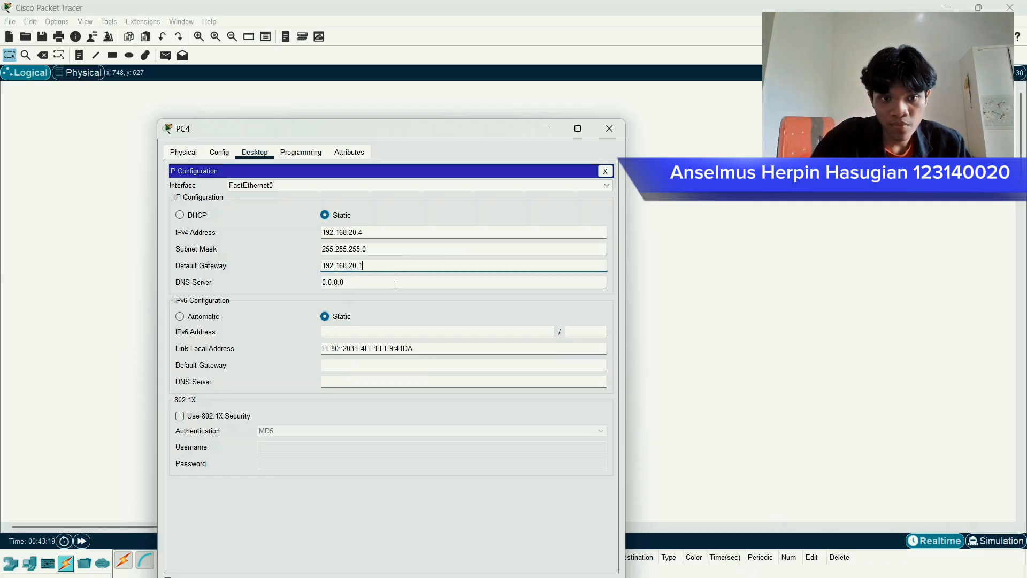
- Set PC4's IPv4 DNS server to 192.168.123.3 and close its configuration window
{"action": "key", "text": "Tab"}
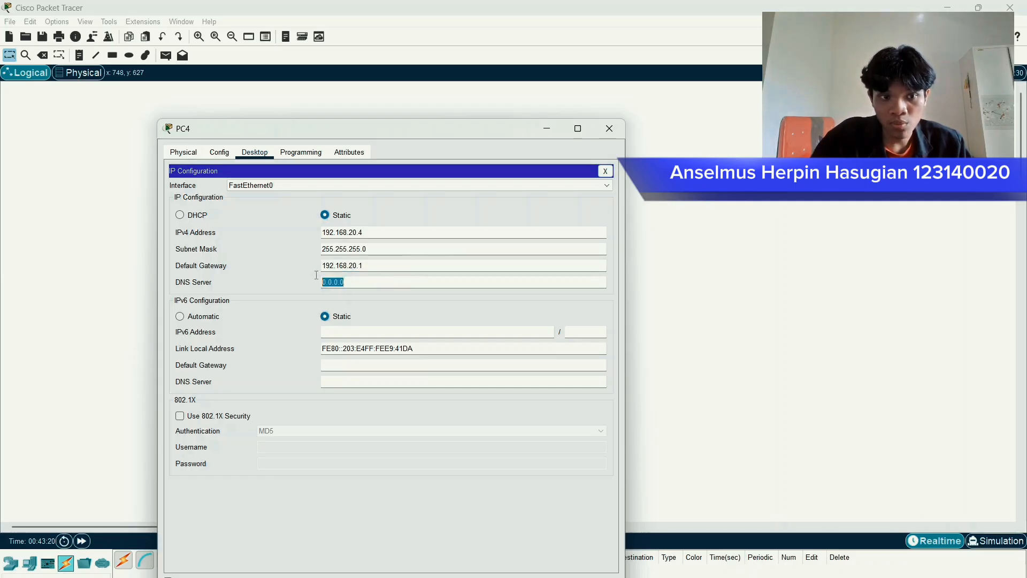
{"action": "type", "text": "19"}
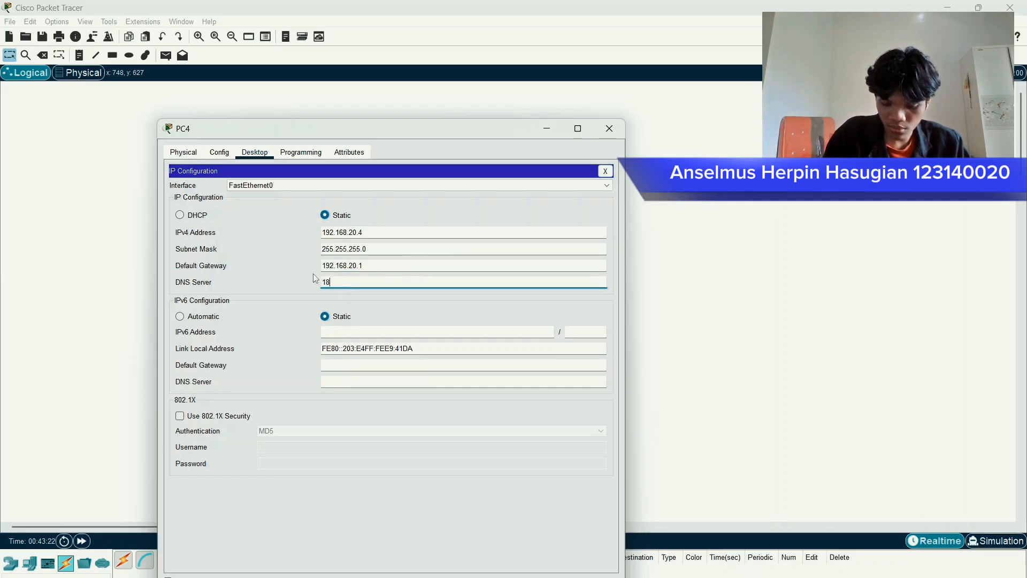
{"action": "type", "text": "2.168"}
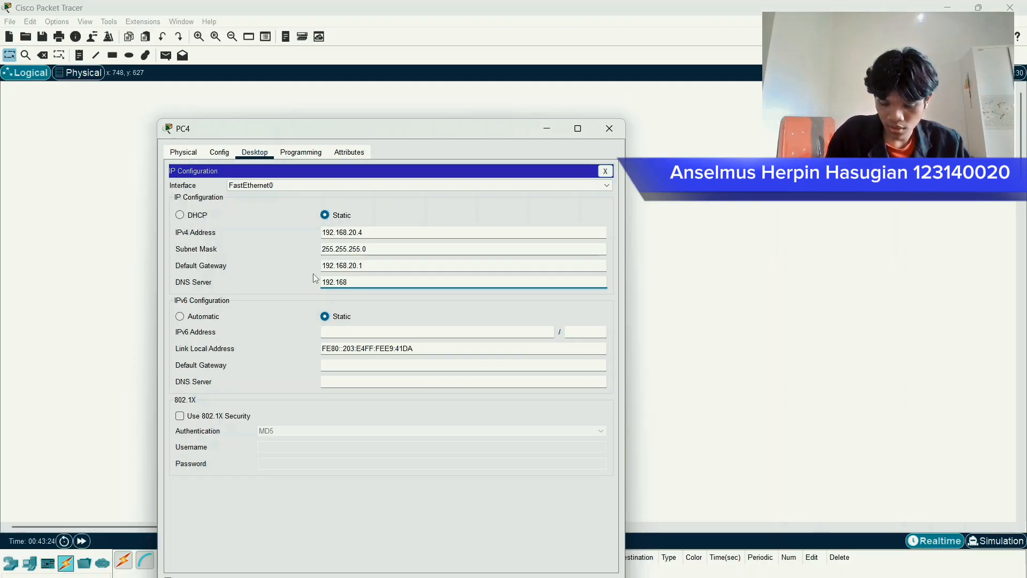
{"action": "type", "text": ".123.3"}
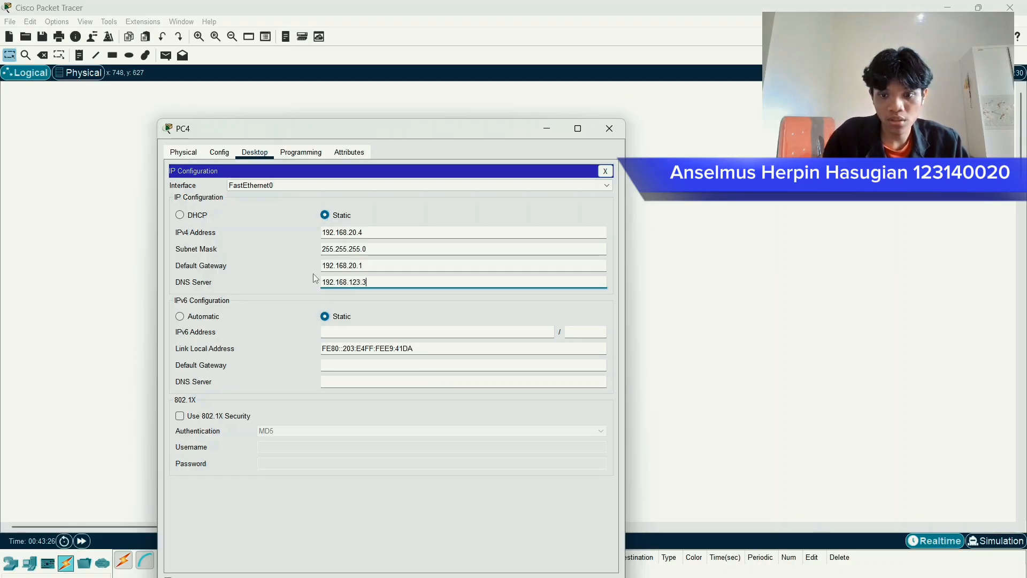
{"action": "left_click", "coordinate": [452, 294]}
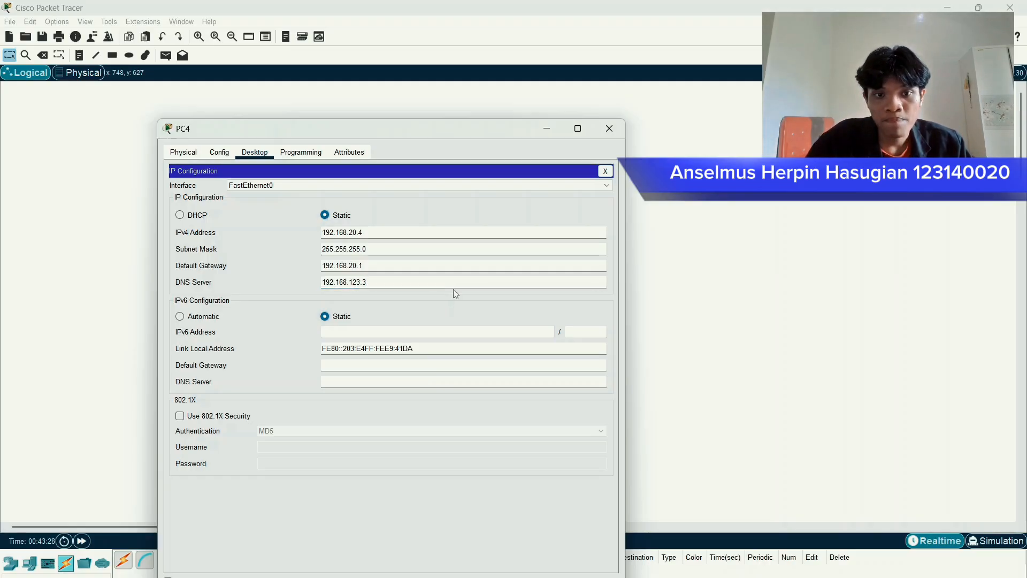
{"action": "left_click", "coordinate": [608, 133]}
{"action": "left_click_drag", "start_coordinate": [559, 137], "coordinate": [73, 458]}
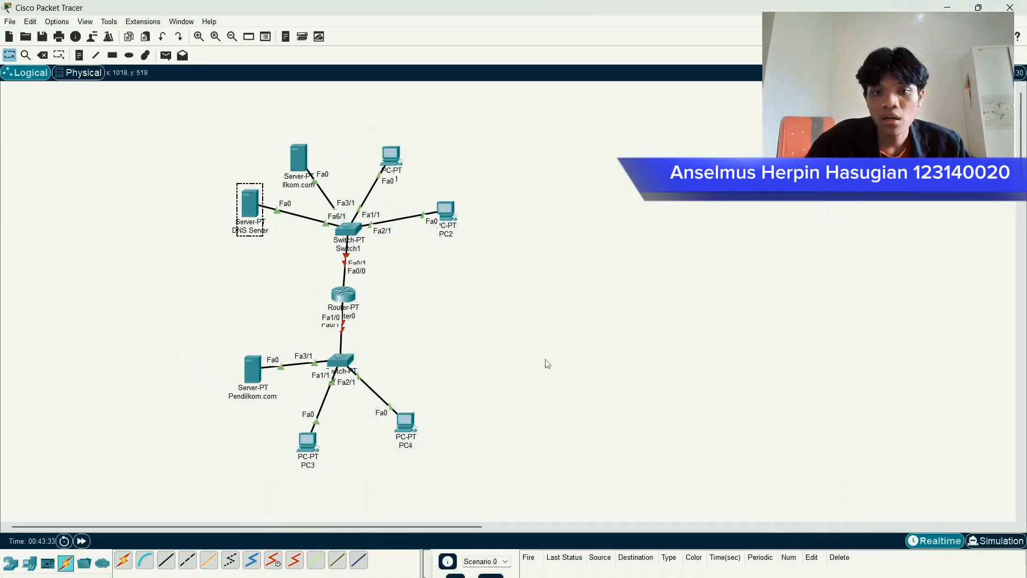
{"action": "left_click_drag", "start_coordinate": [535, 138], "coordinate": [73, 491]}
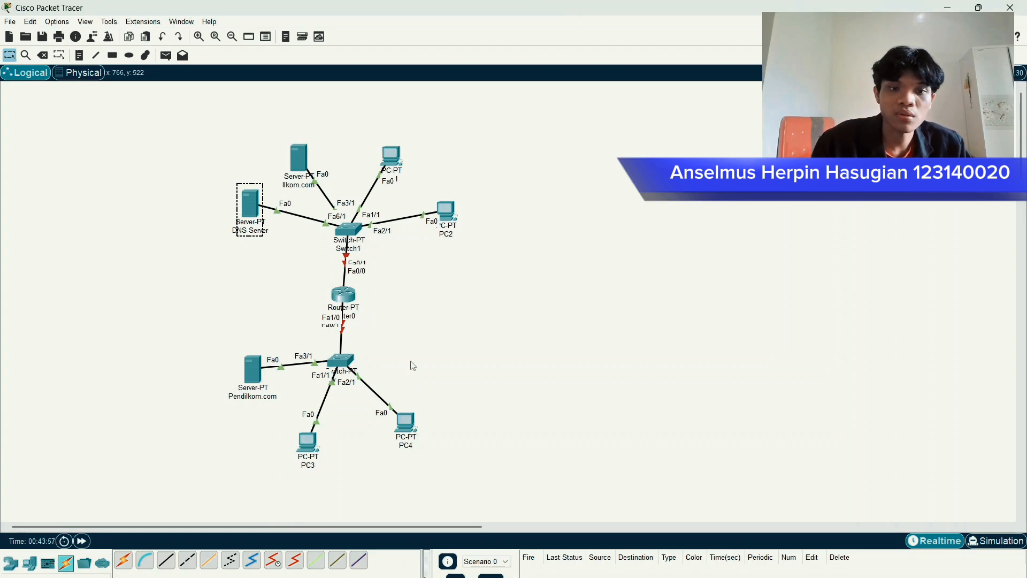
- Open Router0's command line and answer no to the initial configuration dialog
{"action": "left_click", "coordinate": [340, 297]}
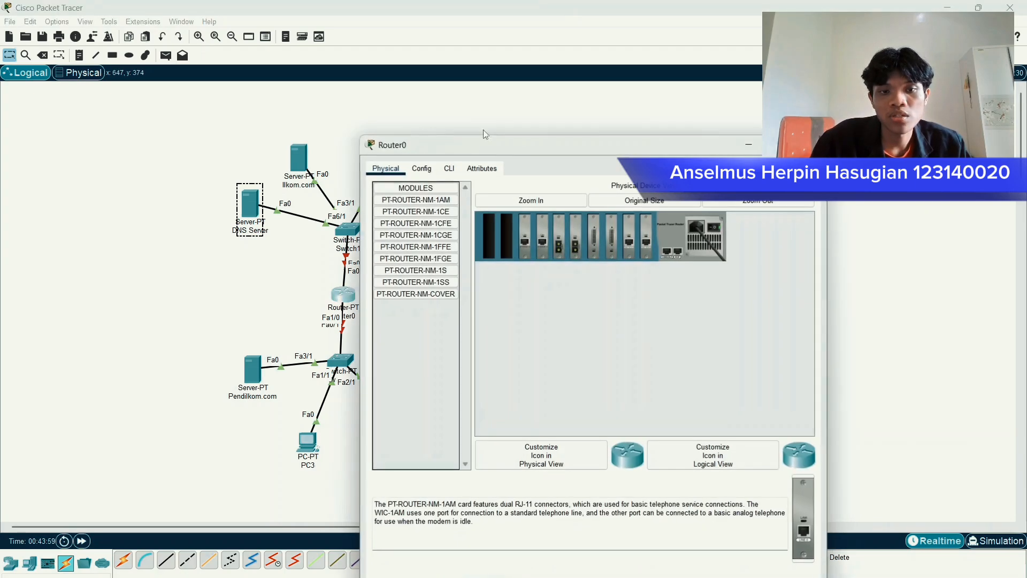
{"action": "left_click_drag", "start_coordinate": [518, 80], "coordinate": [293, 121]}
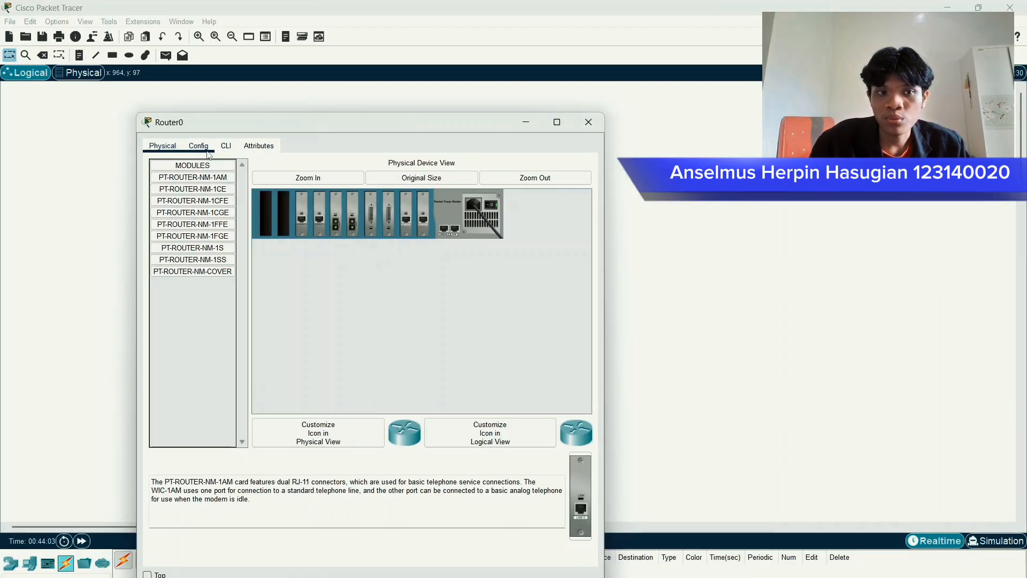
{"action": "left_click", "coordinate": [226, 146]}
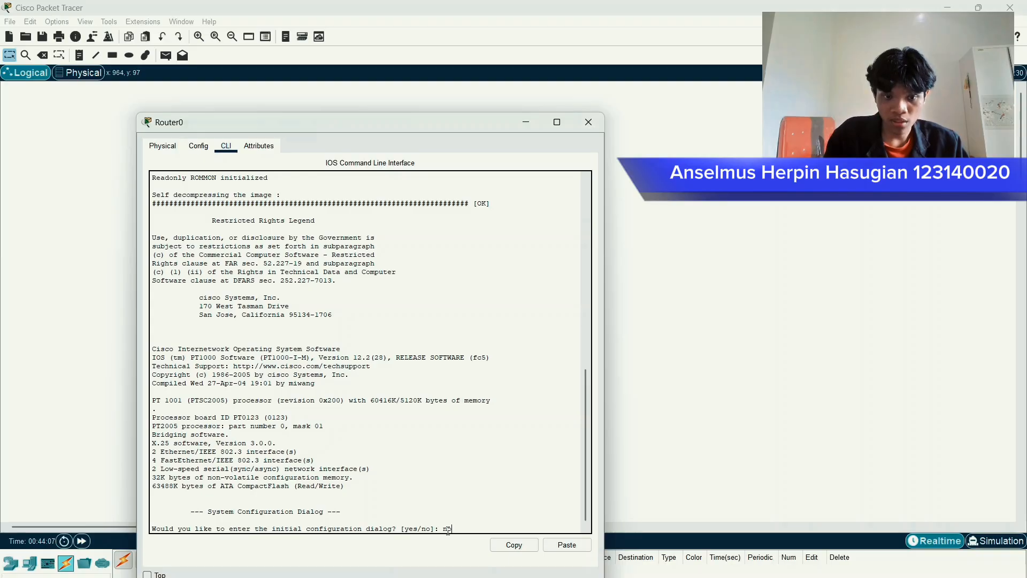
{"action": "type", "text": "no"}
{"action": "key", "text": "Return"}
{"action": "key", "text": "Return"}
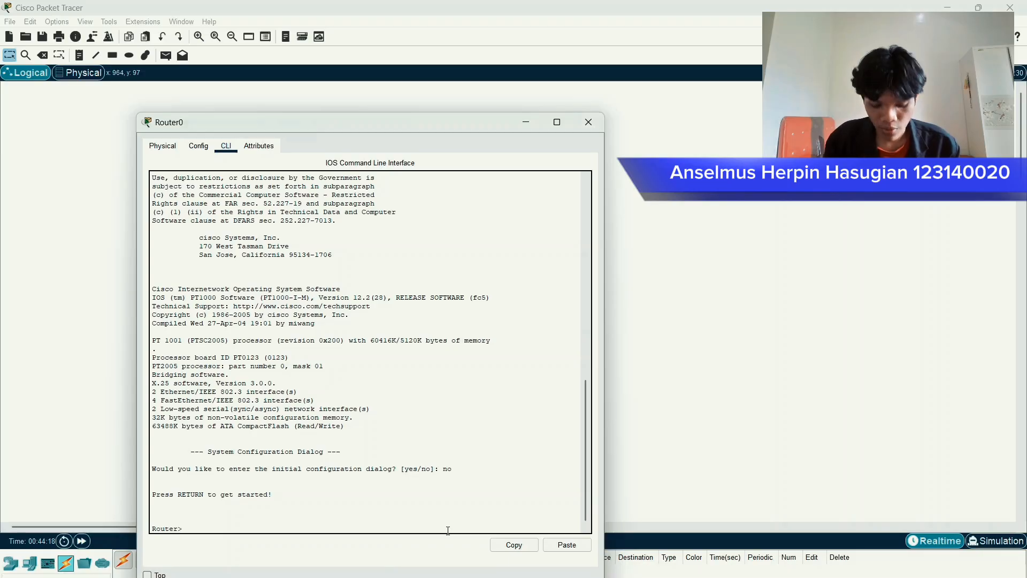
- Enter privileged mode on Router0 with enable and start global configuration with configure terminal
{"action": "type", "text": "ble"}
{"action": "key", "text": "Return"}
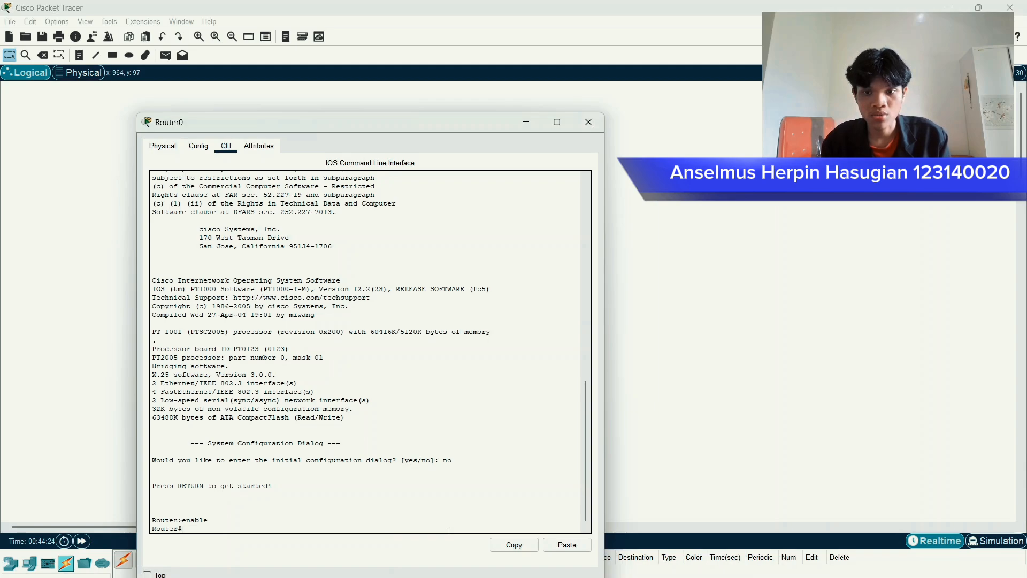
{"action": "key", "text": "BackSpace"}
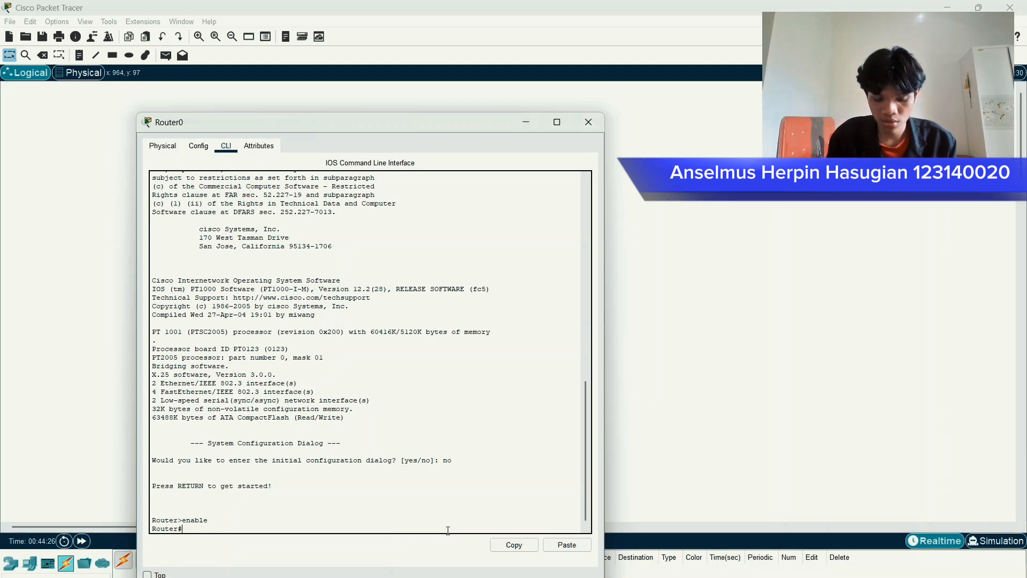
{"action": "type", "text": "co"}
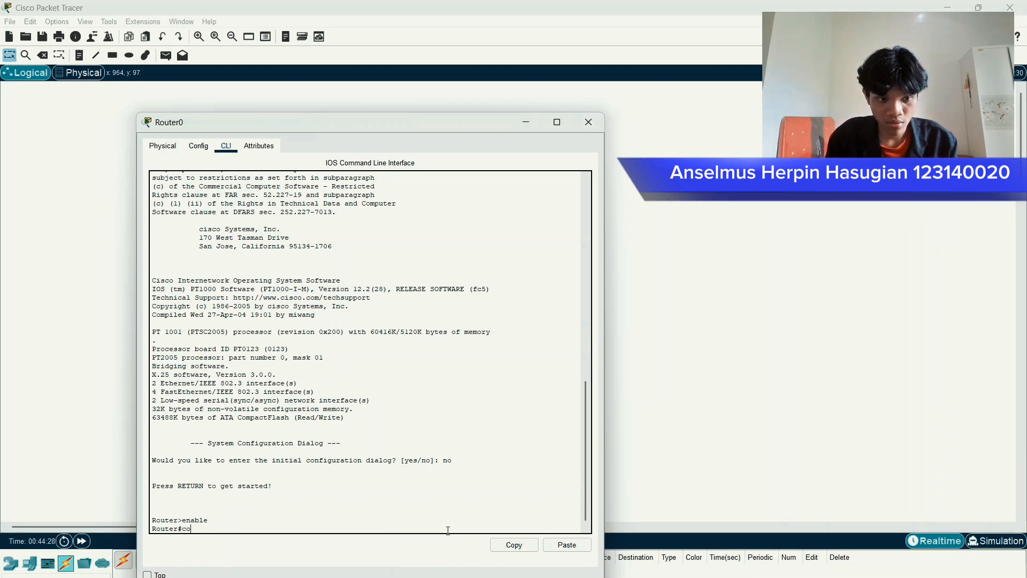
{"action": "type", "text": "nfigure terminal"}
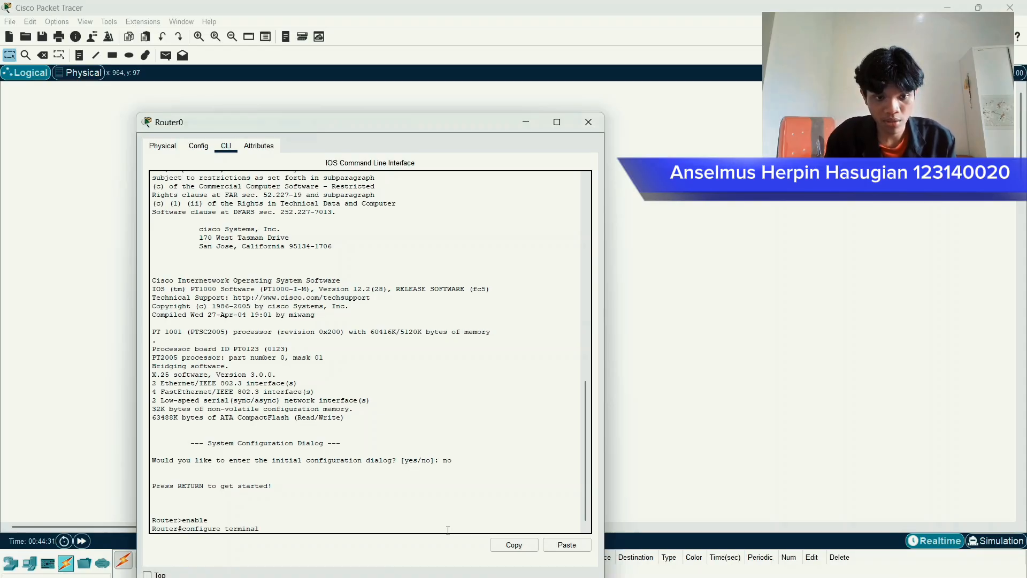
{"action": "key", "text": "Return"}
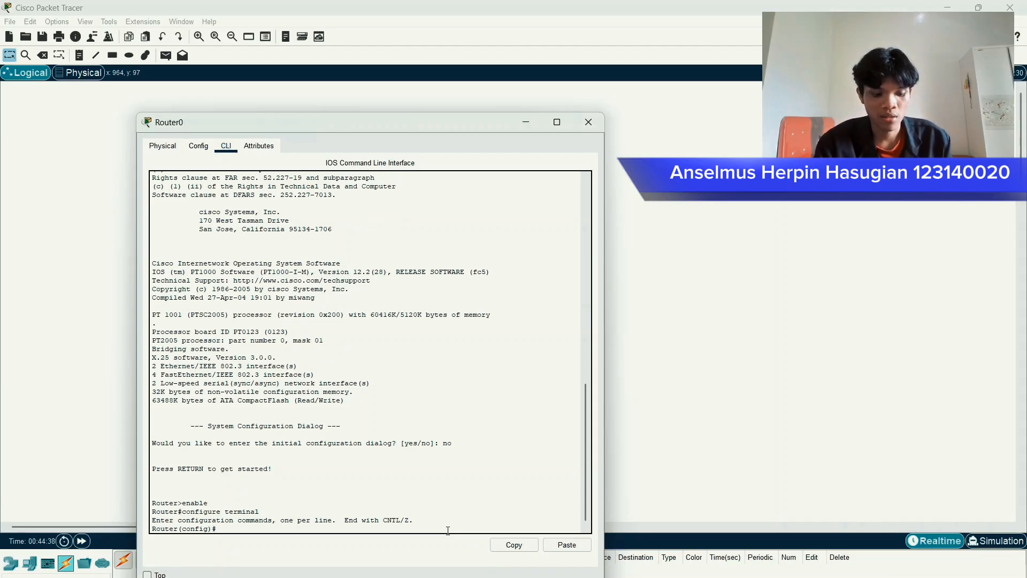
- Enter interface configuration mode for FastEthernet0/0 on Router0
{"action": "type", "text": "#"}
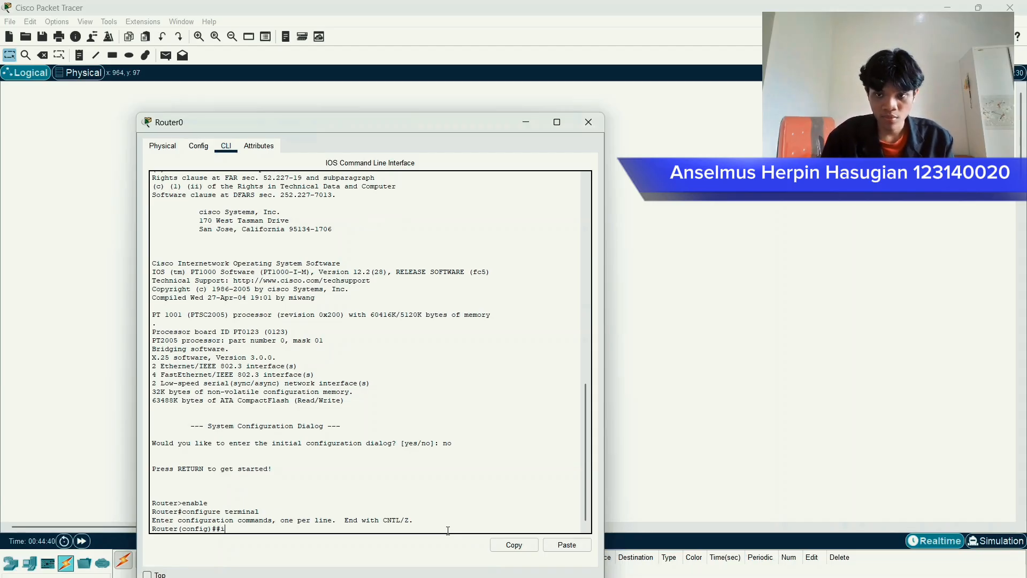
{"action": "type", "text": "iter"}
{"action": "key", "text": "BackSpace"}
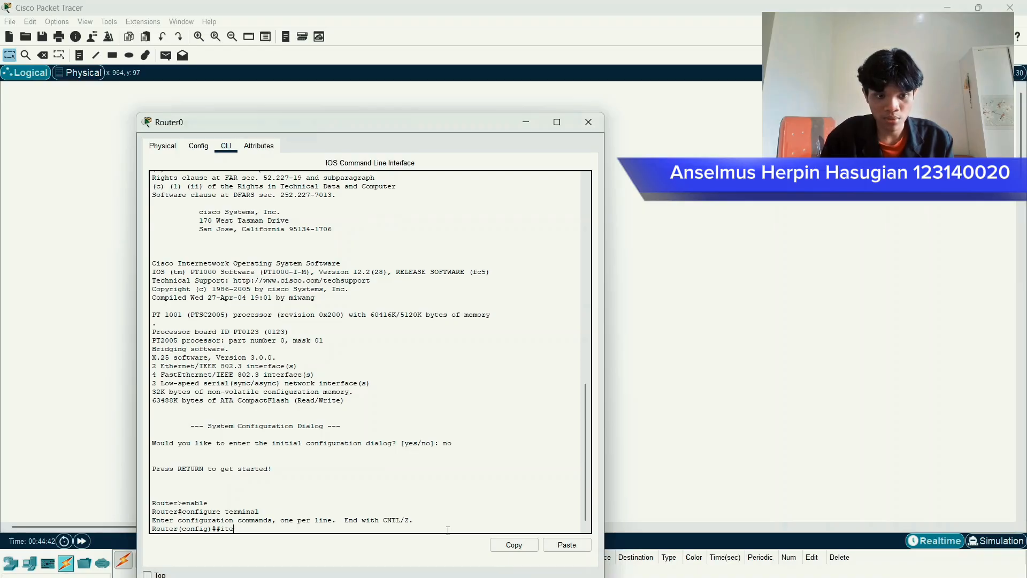
{"action": "key", "text": "BackSpace"}
{"action": "type", "text": "terface"}
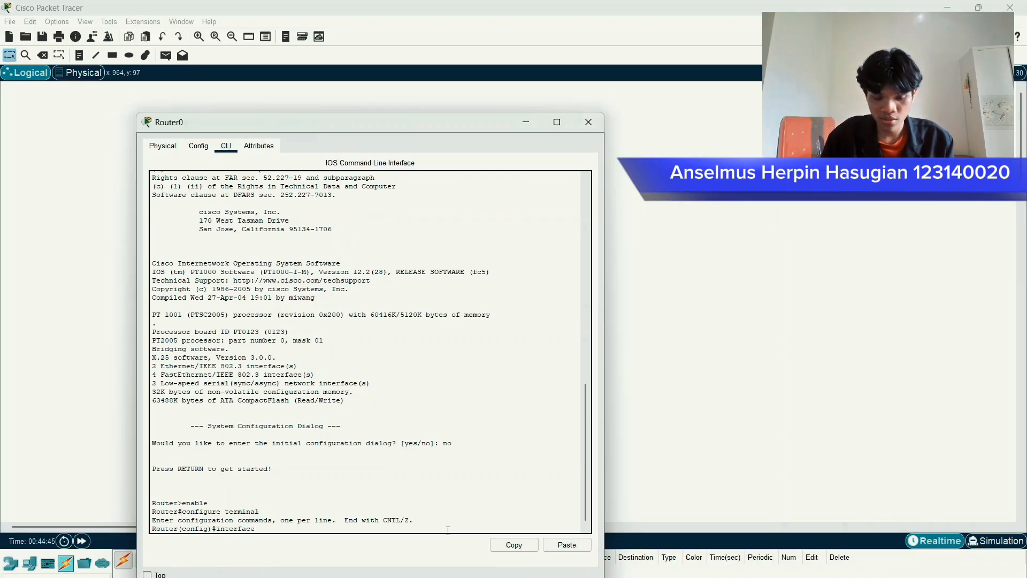
{"action": "key", "text": "Caps_Lock"}
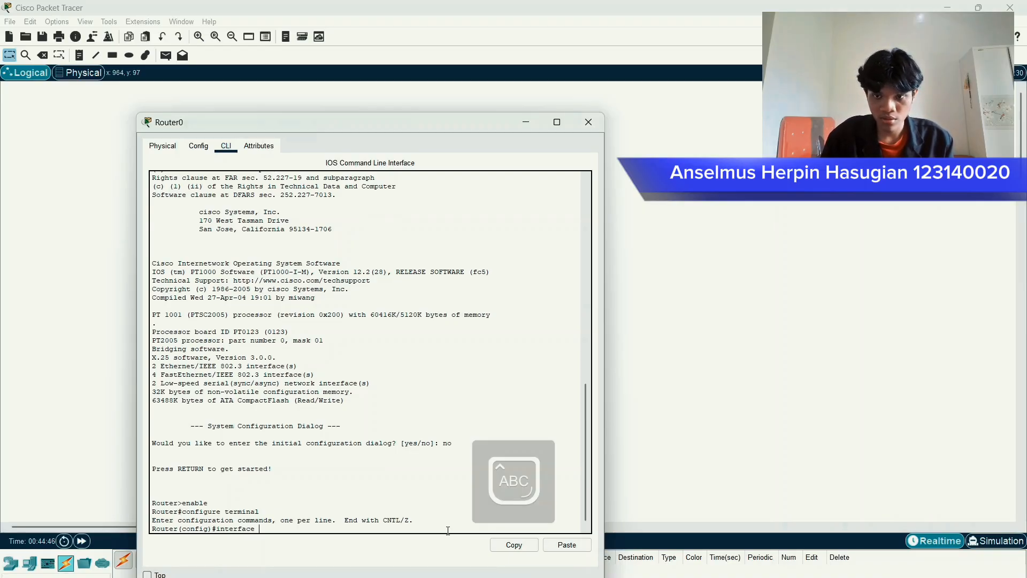
{"action": "type", "text": "F"}
{"action": "key", "text": "Caps_Lock"}
{"action": "type", "text": "ast"}
{"action": "key", "text": "Caps_Lock"}
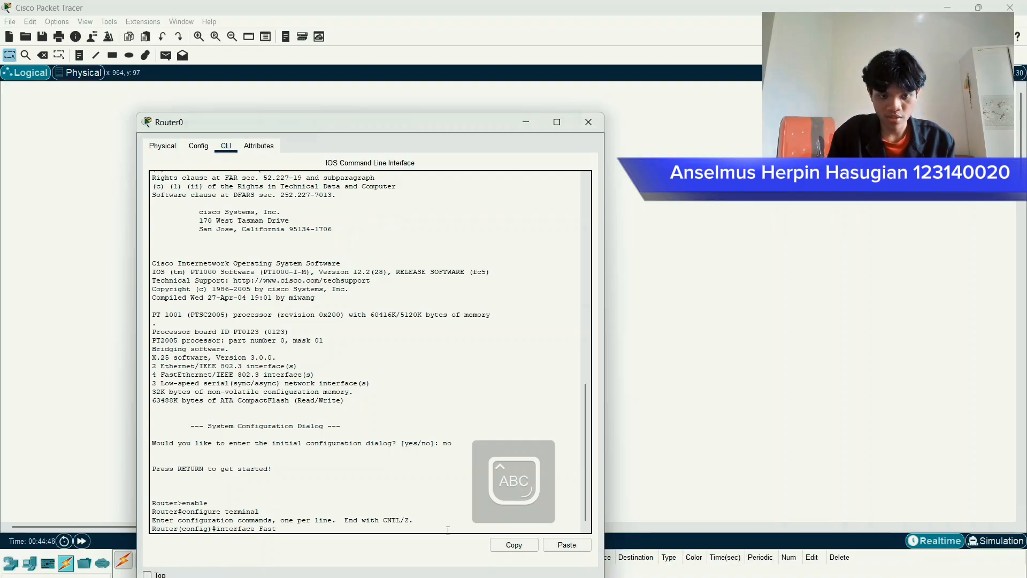
{"action": "type", "text": "E"}
{"action": "key", "text": "Caps_Lock"}
{"action": "type", "text": "thernet"}
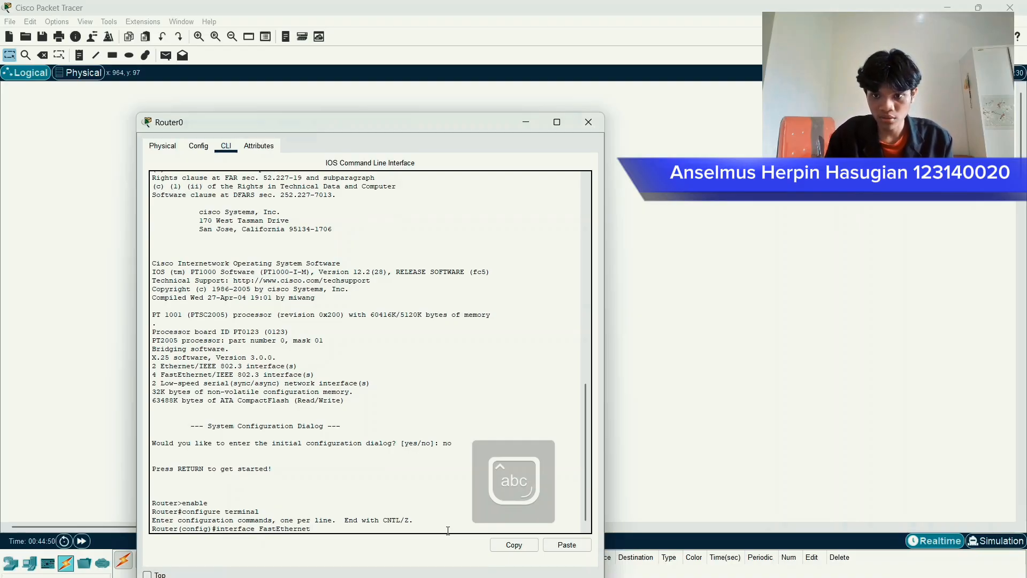
{"action": "type", "text": "0/0"}
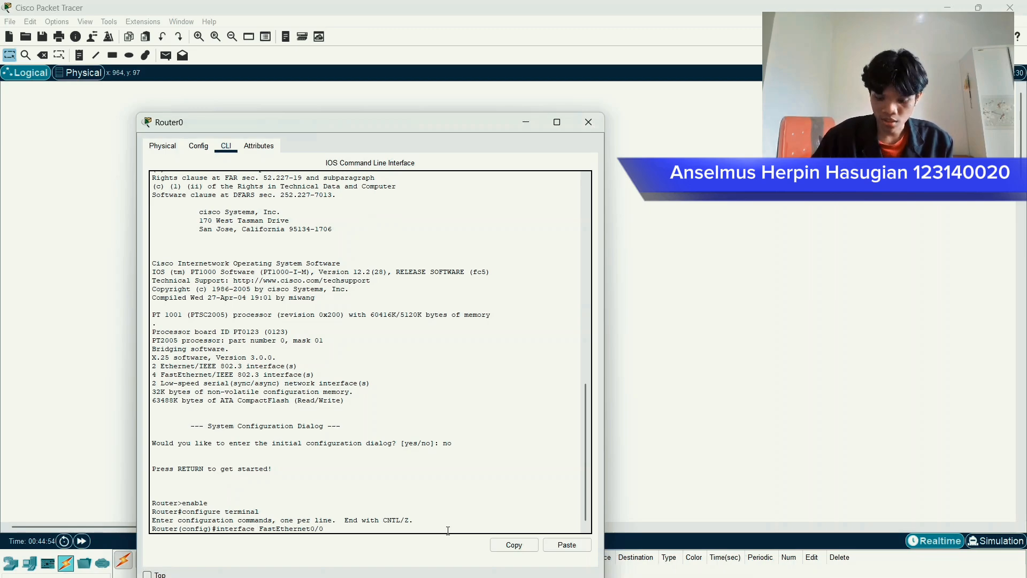
{"action": "key", "text": "Return"}
- Assign Router0's FastEthernet0/0 the IP address 192.168.123.1 with subnet mask 255.255.255.0
{"action": "type", "text": "ip"}
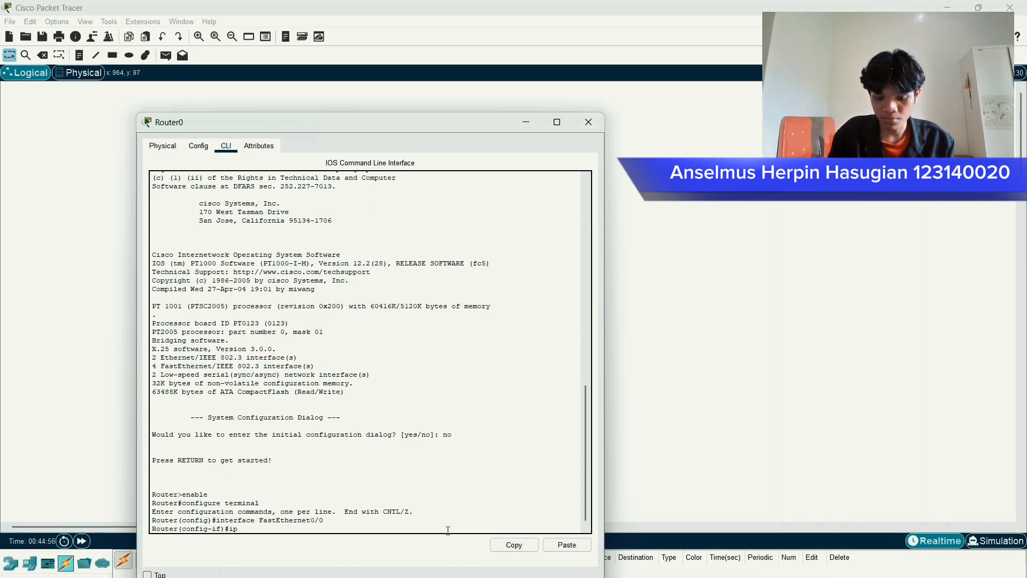
{"action": "type", "text": " address 192"}
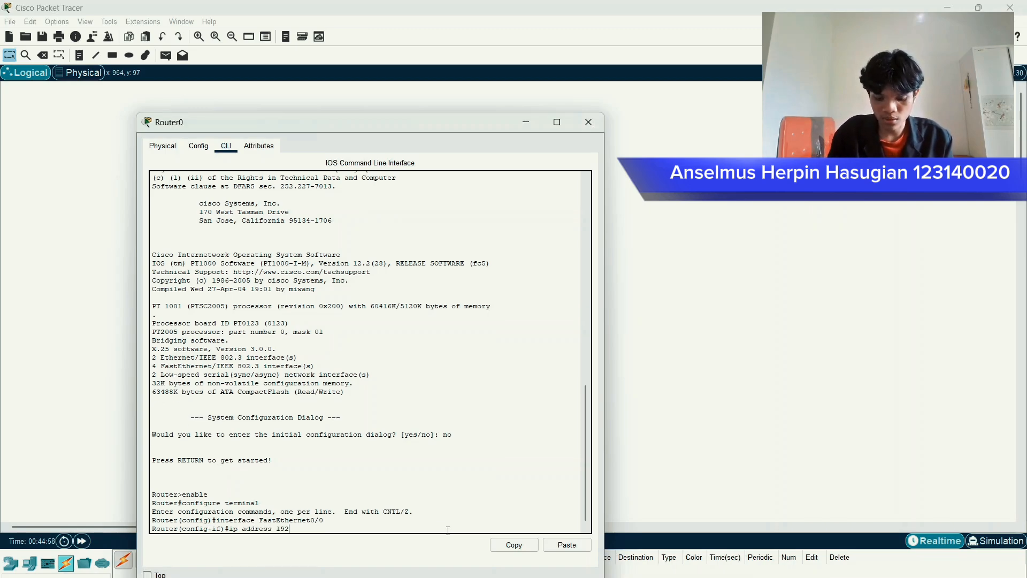
{"action": "type", "text": ".168"}
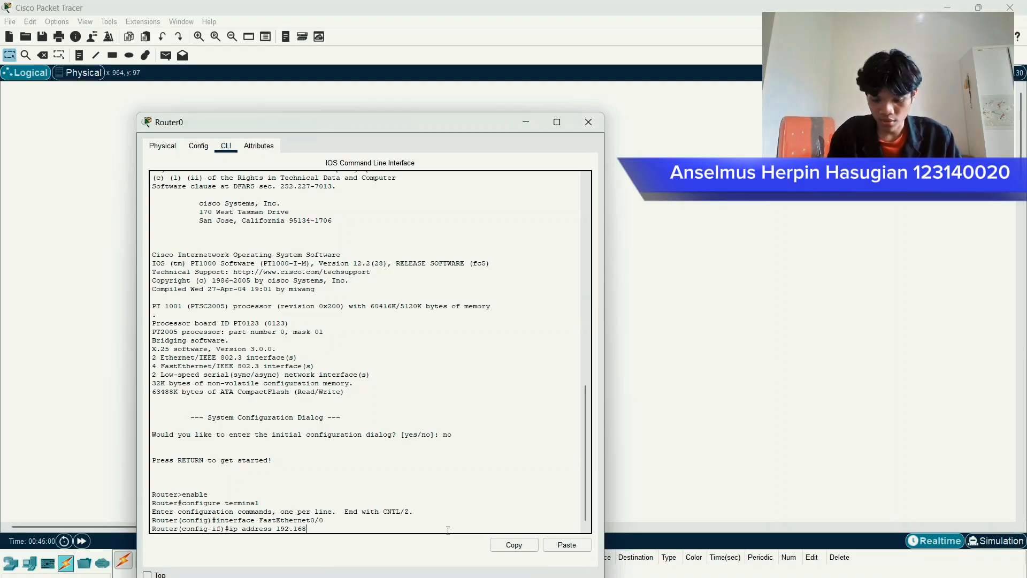
{"action": "type", "text": ".123.1"}
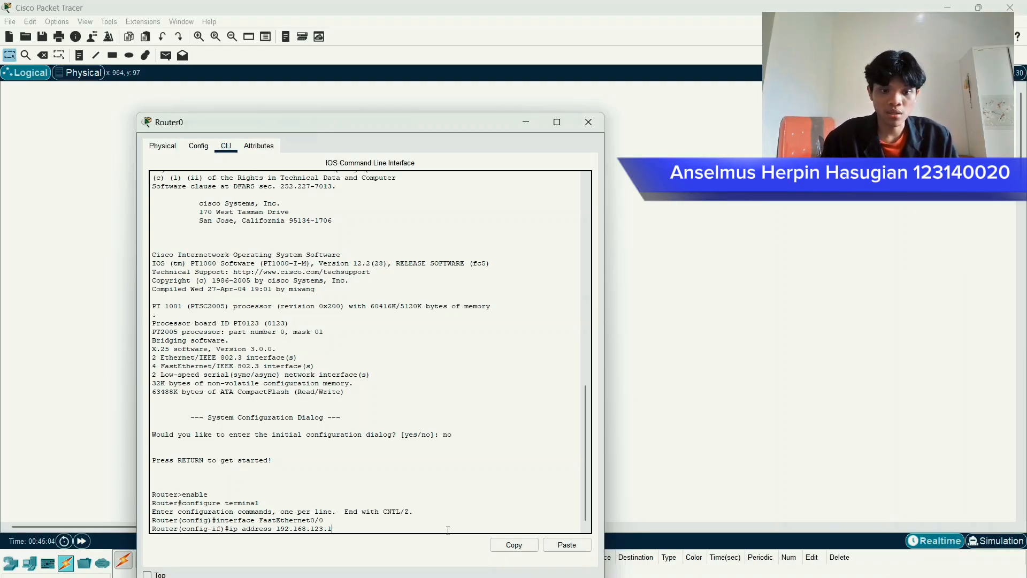
{"action": "type", "text": " 255.2"}
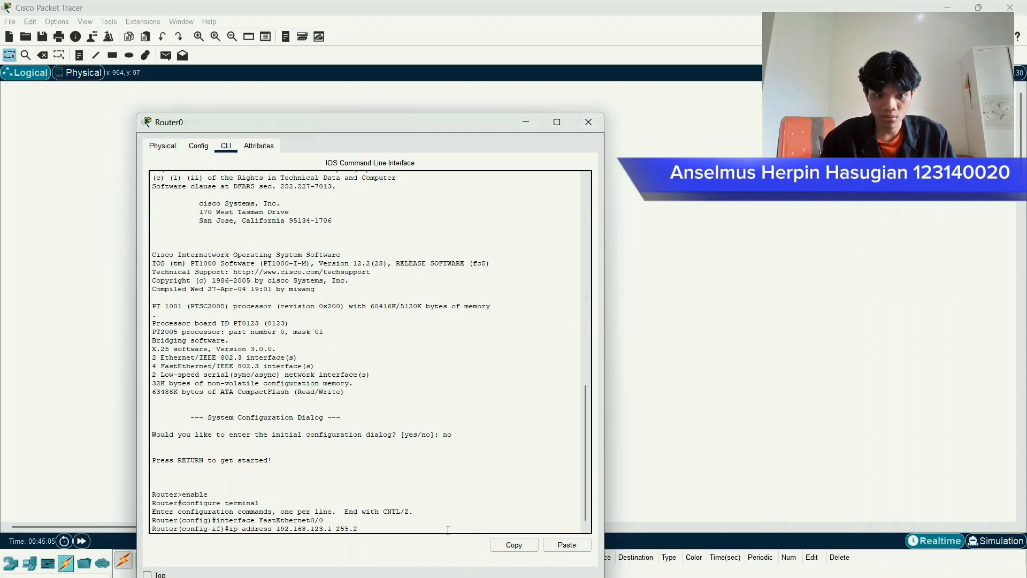
{"action": "type", "text": "55.255."}
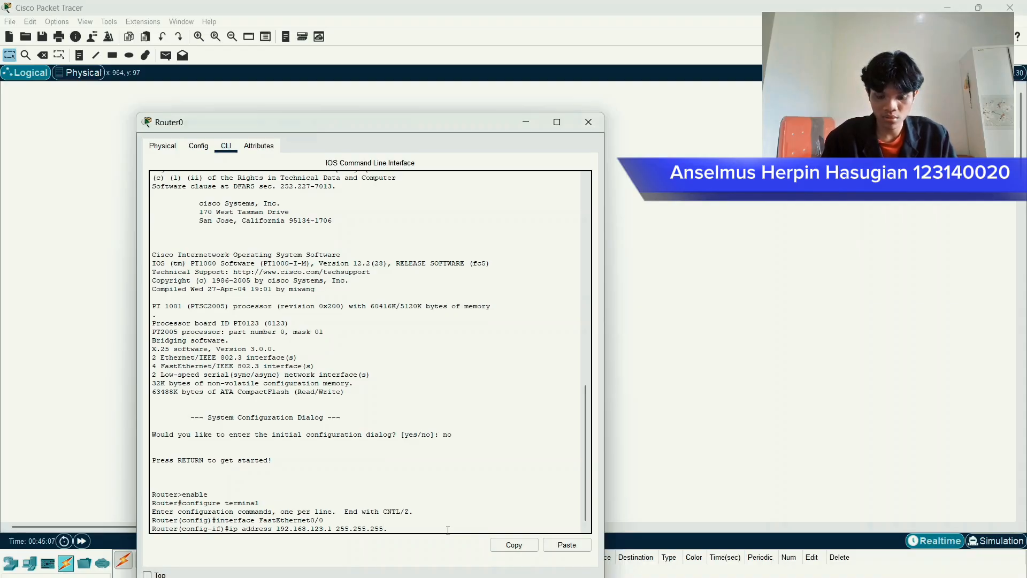
{"action": "type", "text": "0"}
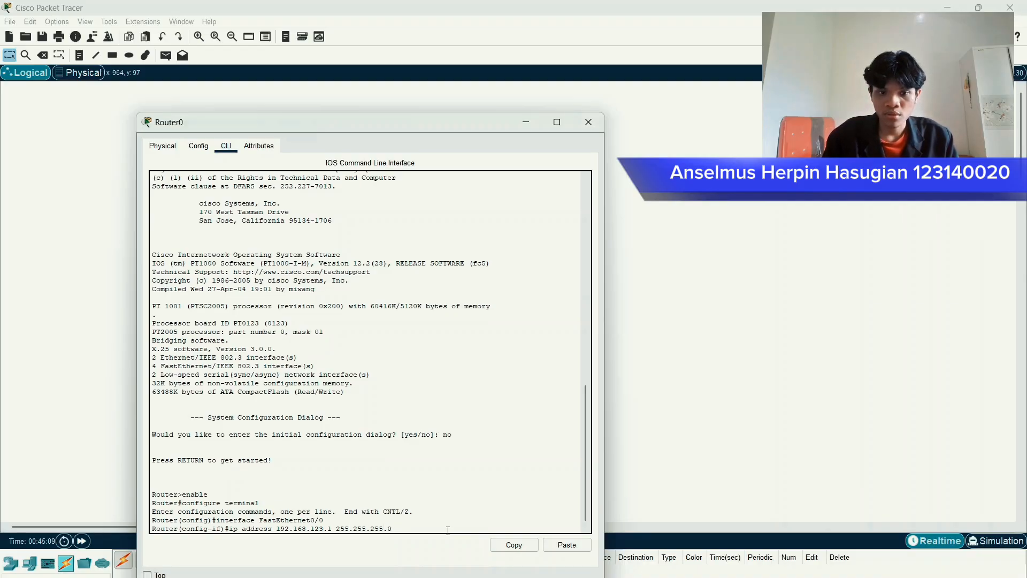
{"action": "key", "text": "Return"}
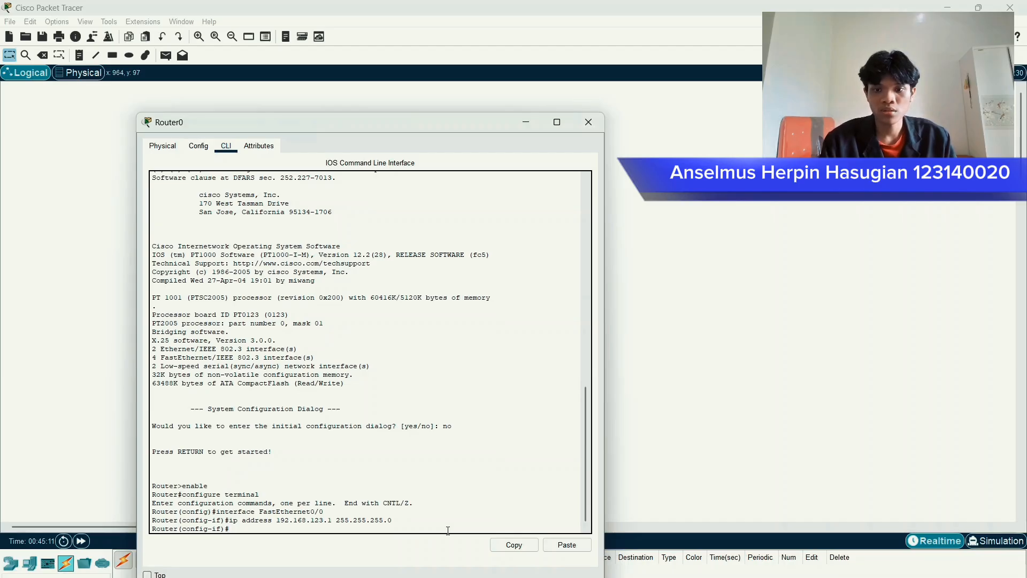
- Enable FastEthernet0/0 with no shutdown and exit to global configuration mode
{"action": "type", "text": "no shutd"}
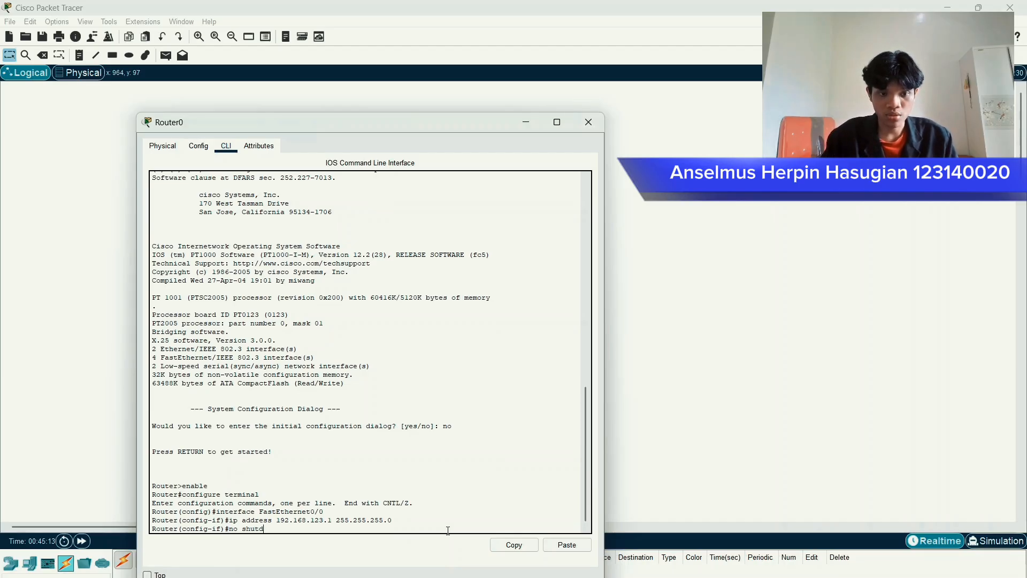
{"action": "type", "text": "own"}
{"action": "key", "text": "Return"}
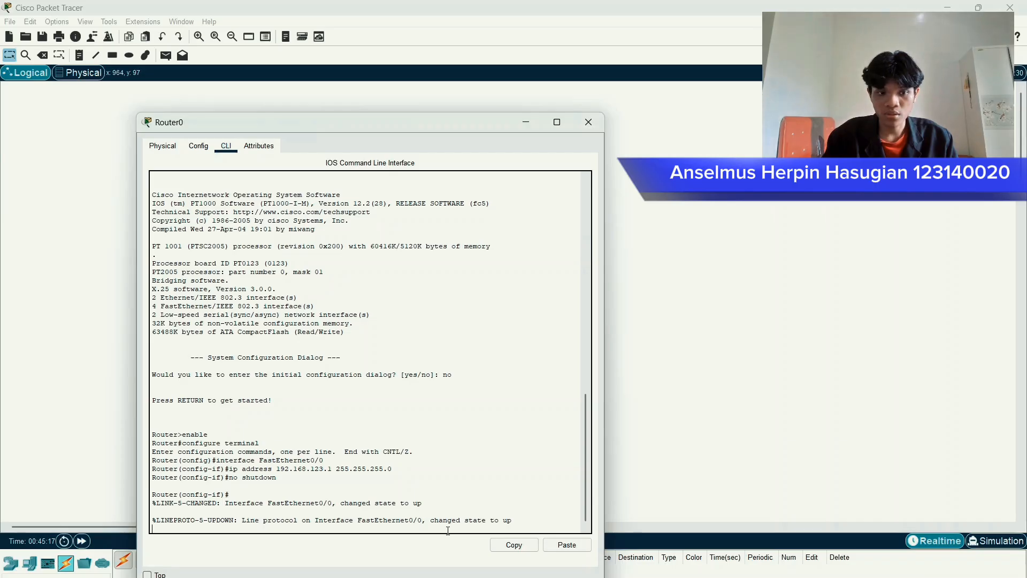
{"action": "key", "text": "Return"}
{"action": "type", "text": "exit"}
{"action": "key", "text": "Return"}
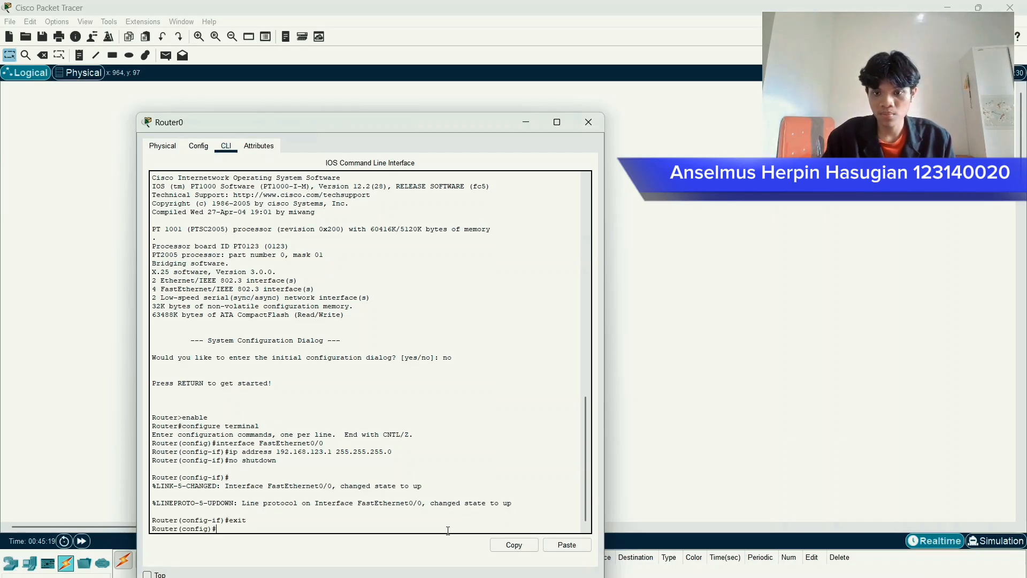
- Try to enter interface configuration mode for FastEthernet0/1 on Router0, checking the router's port labels in the topology
{"action": "type", "text": "interfa"}
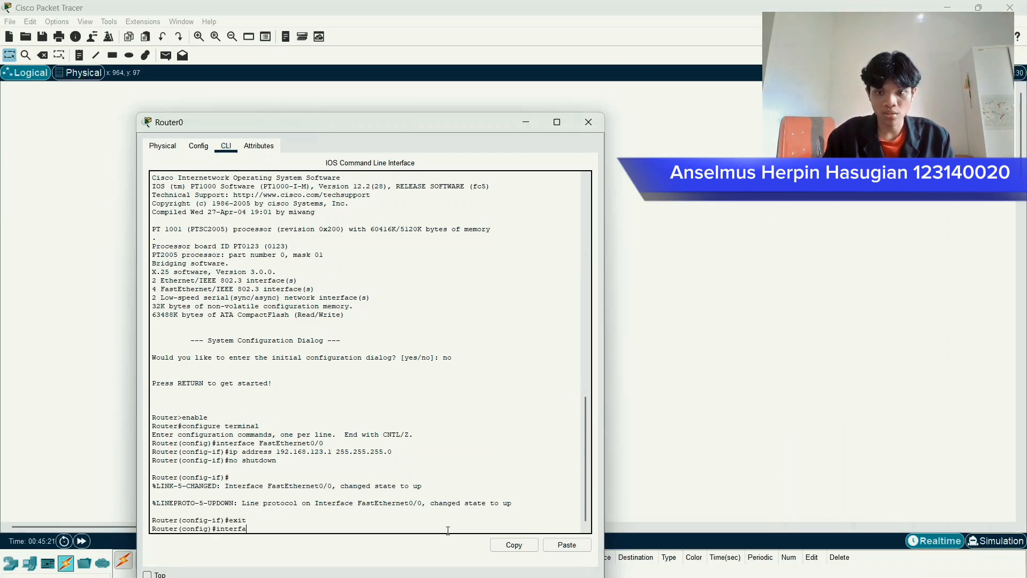
{"action": "type", "text": "ce"}
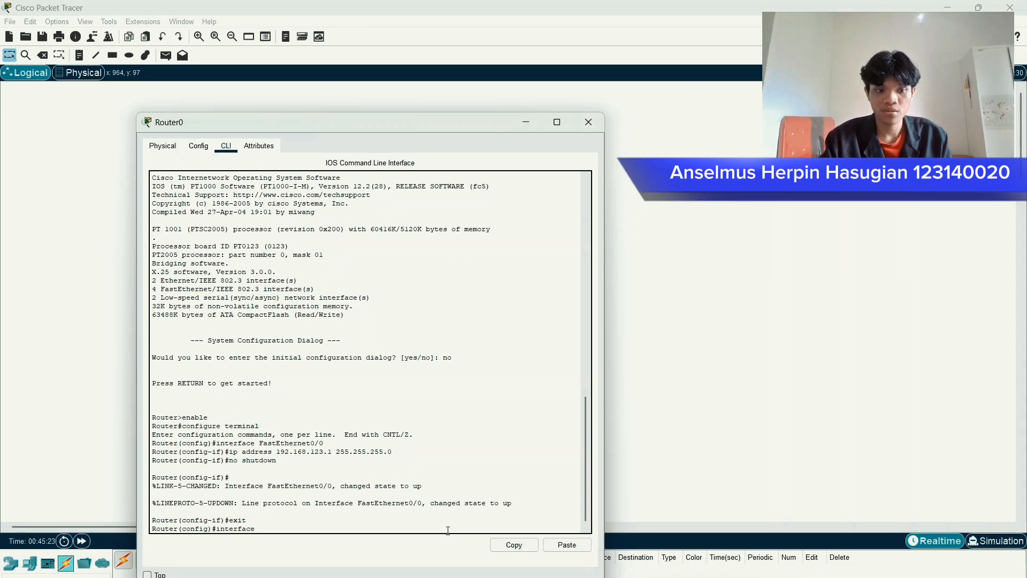
{"action": "type", "text": " FastE"}
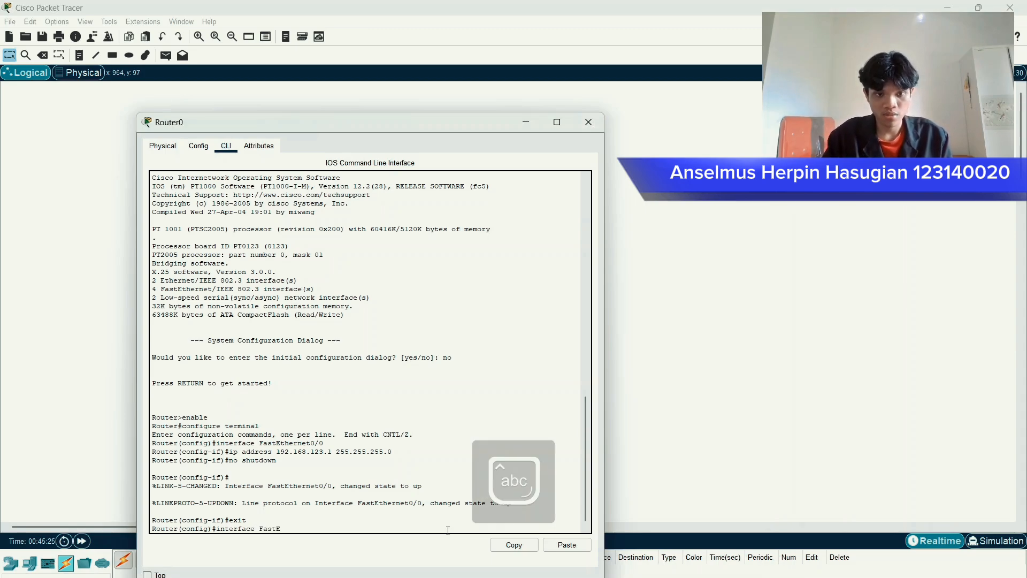
{"action": "type", "text": "te"}
{"action": "key", "text": "BackSpace"}
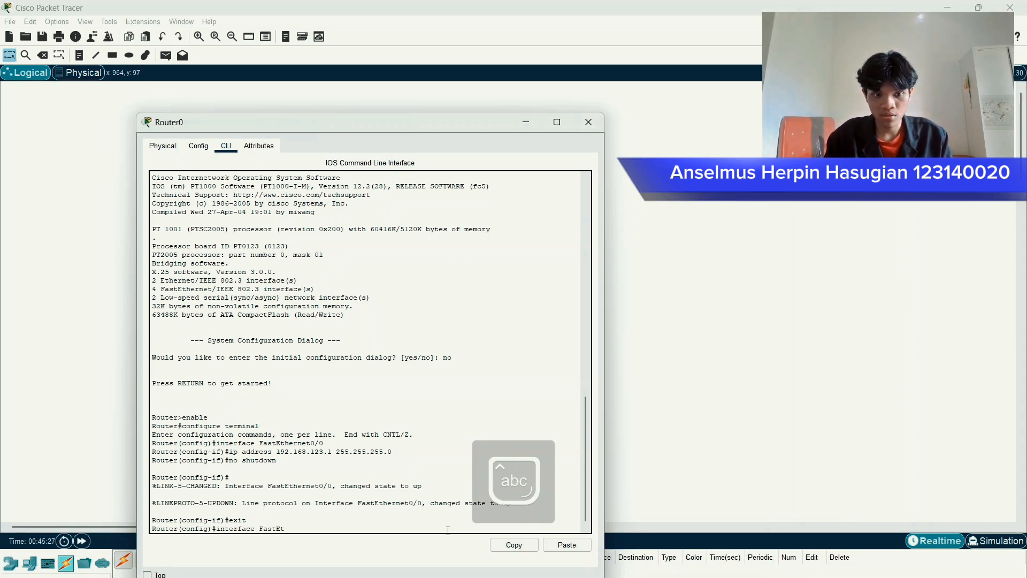
{"action": "type", "text": "hernet"}
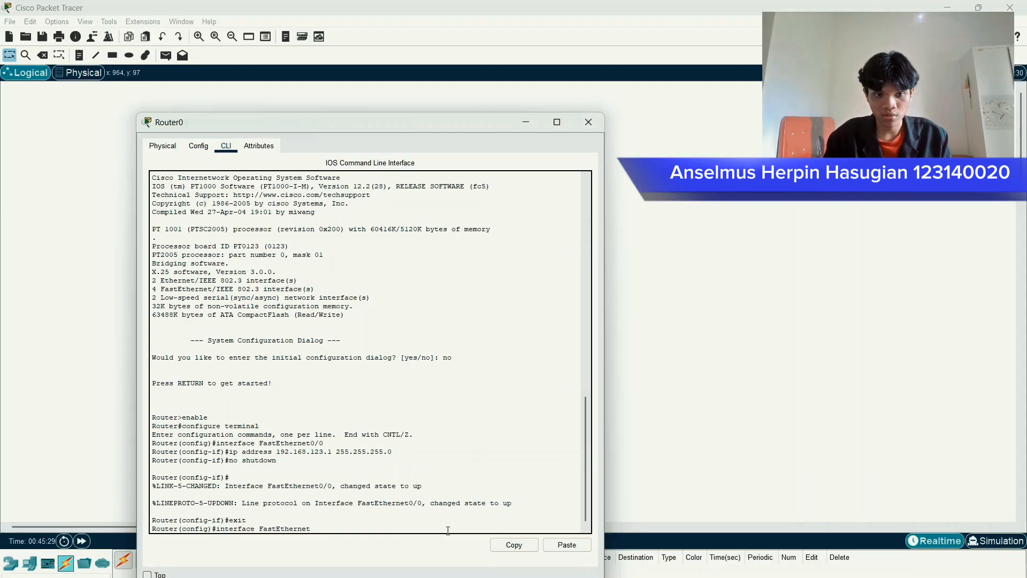
{"action": "type", "text": "0/1"}
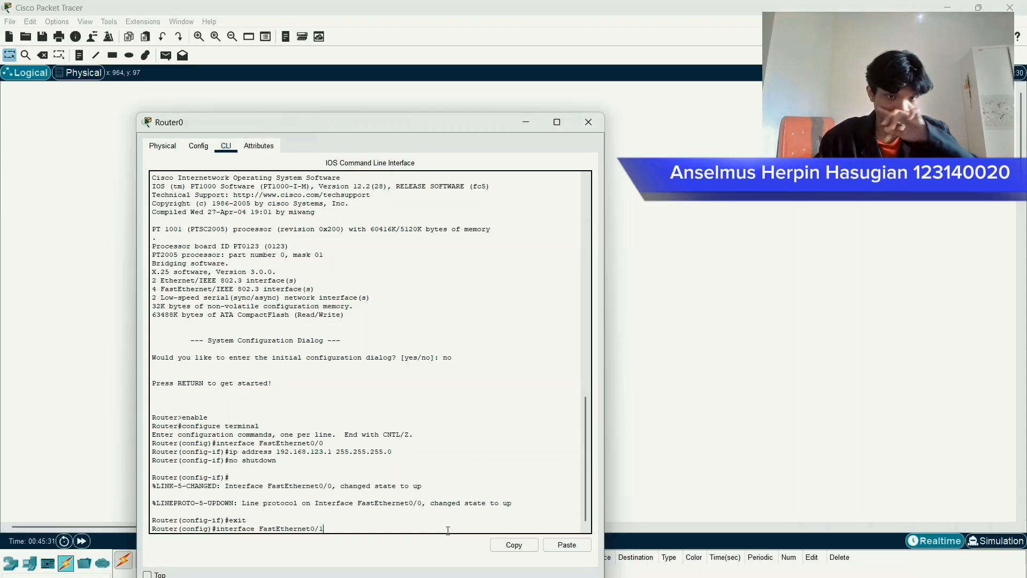
{"action": "left_click_drag", "start_coordinate": [422, 129], "coordinate": [515, 383]}
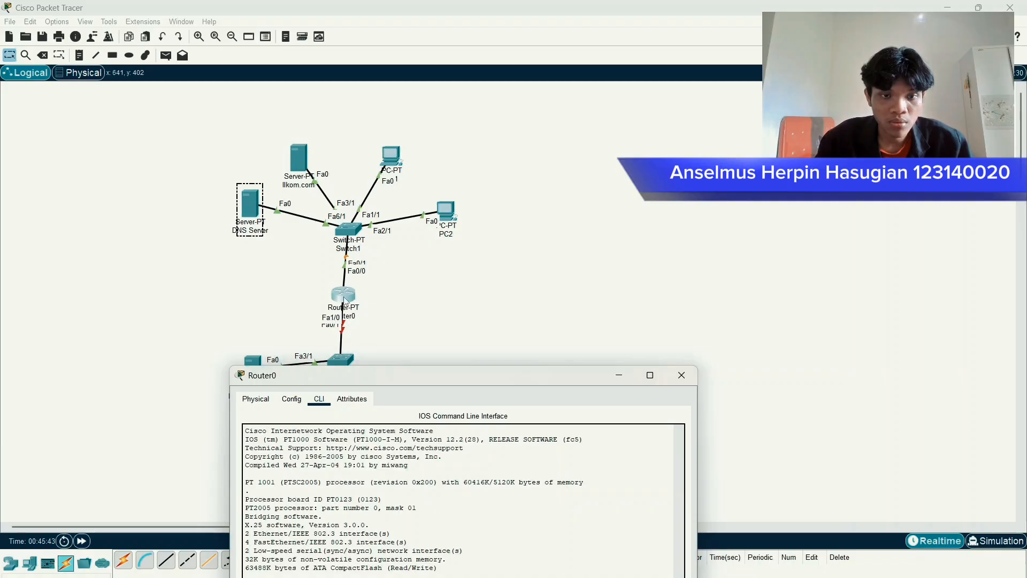
{"action": "left_click_drag", "start_coordinate": [397, 376], "coordinate": [649, 304]}
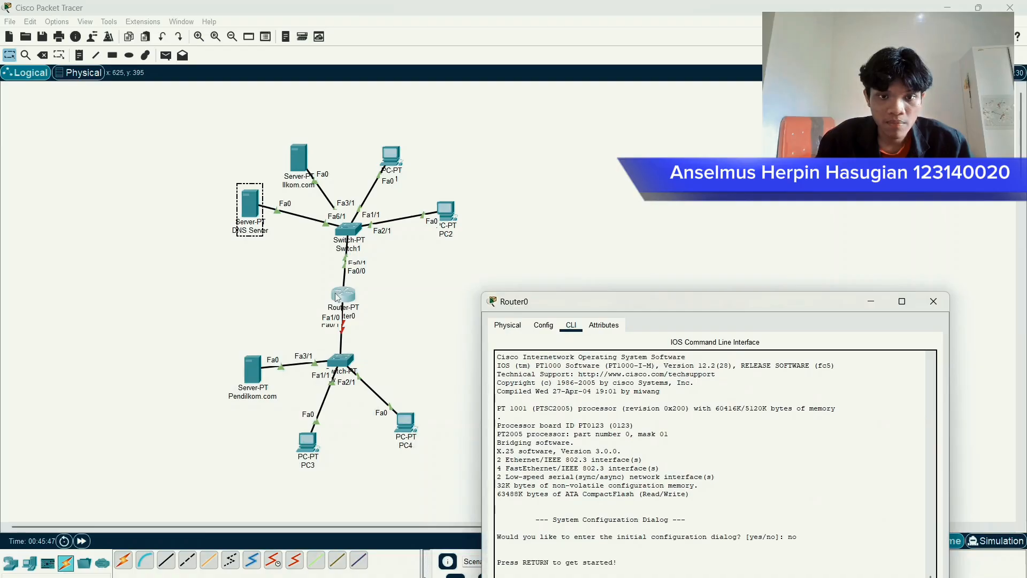
{"action": "left_click_drag", "start_coordinate": [521, 302], "coordinate": [365, 101]}
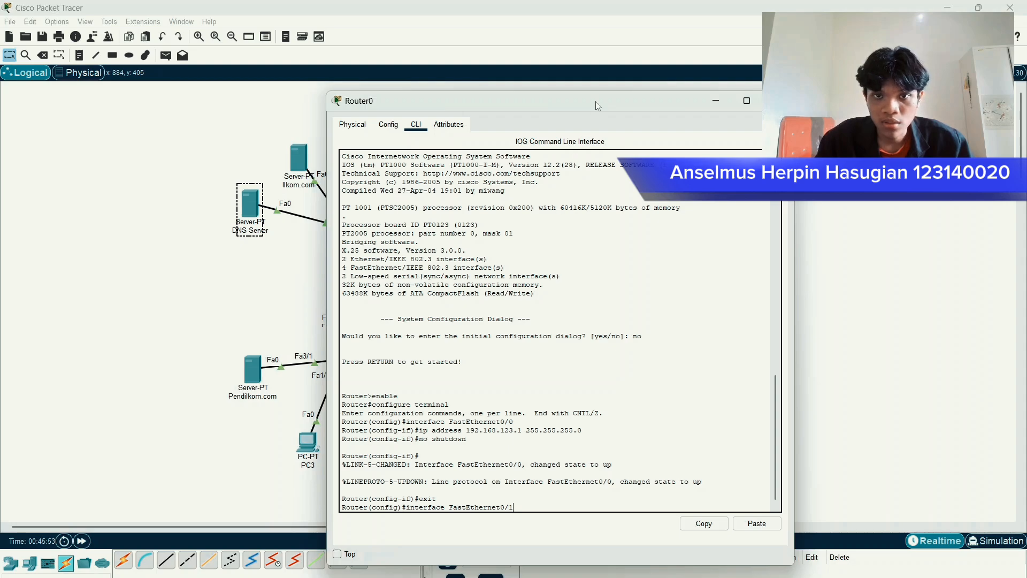
{"action": "left_click_drag", "start_coordinate": [596, 101], "coordinate": [422, 102]}
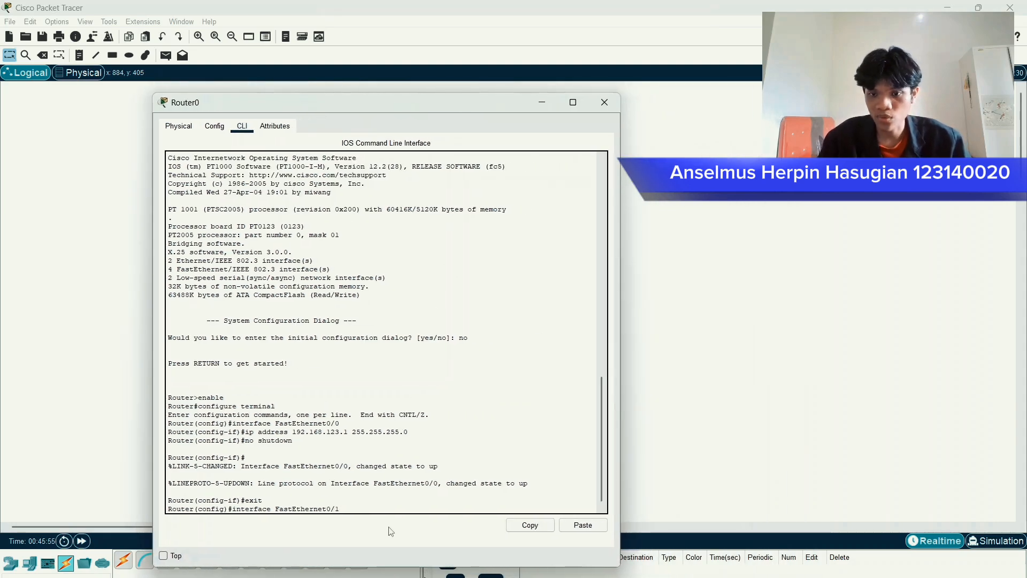
{"action": "key", "text": "Return"}
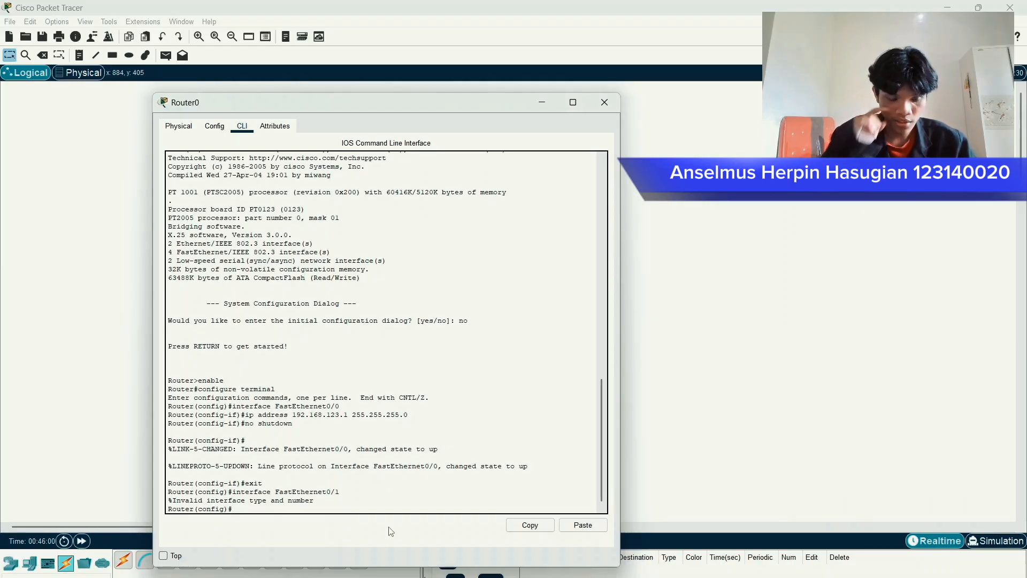
- Enter interface configuration mode for FastEthernet1/0 on Router0
{"action": "type", "text": "inter"}
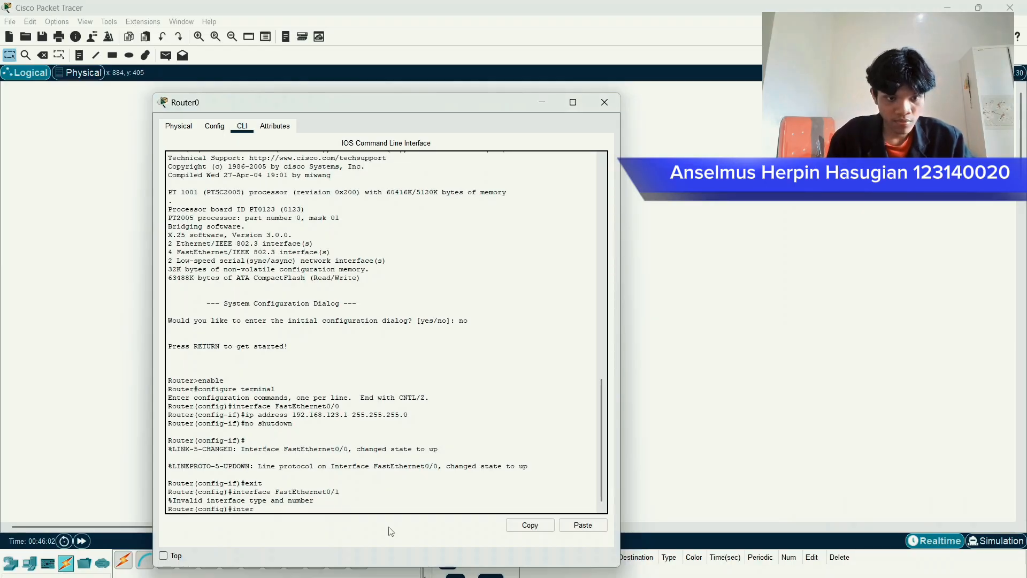
{"action": "type", "text": "face "}
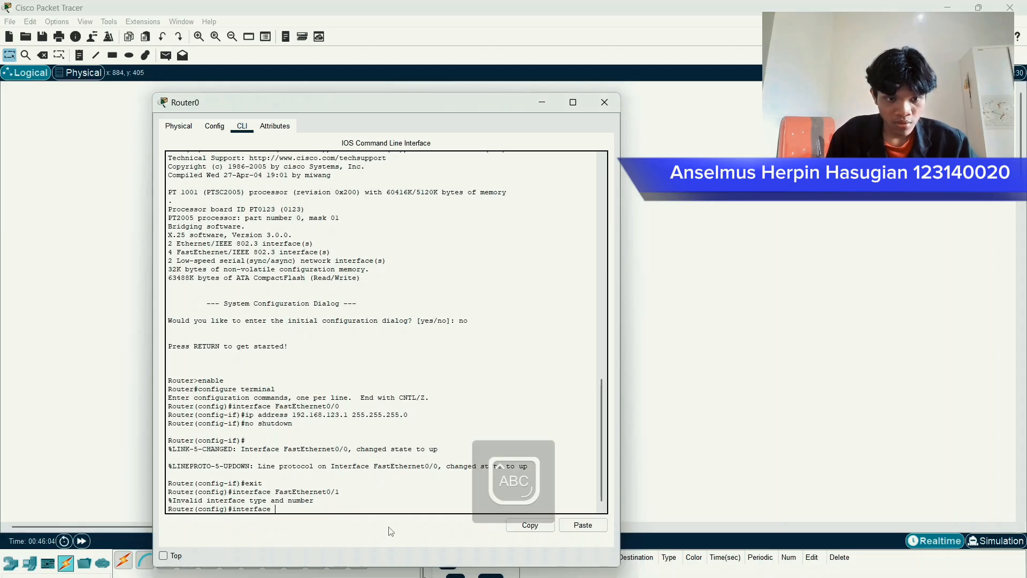
{"action": "type", "text": "FastEt"}
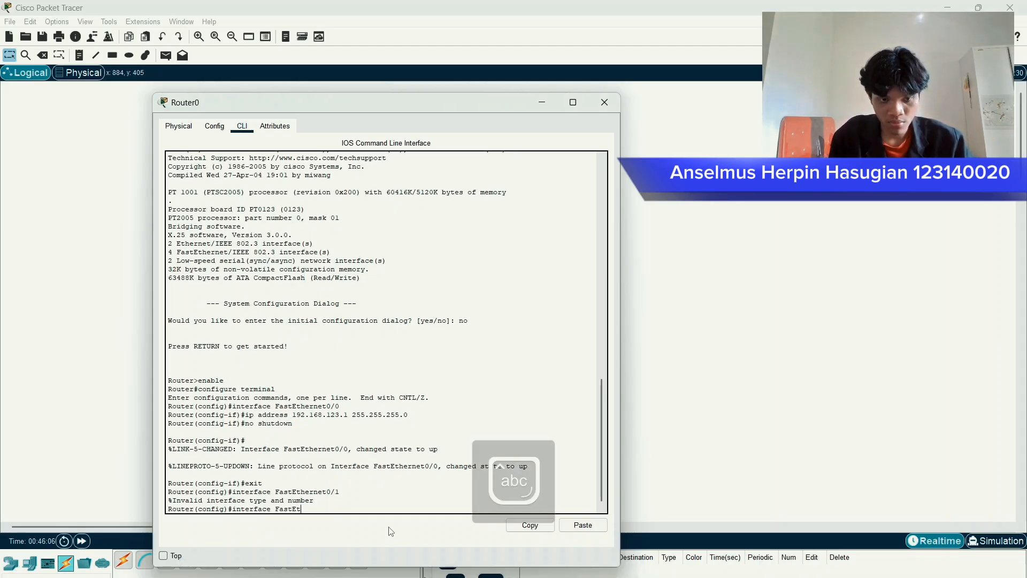
{"action": "type", "text": "hernet1"}
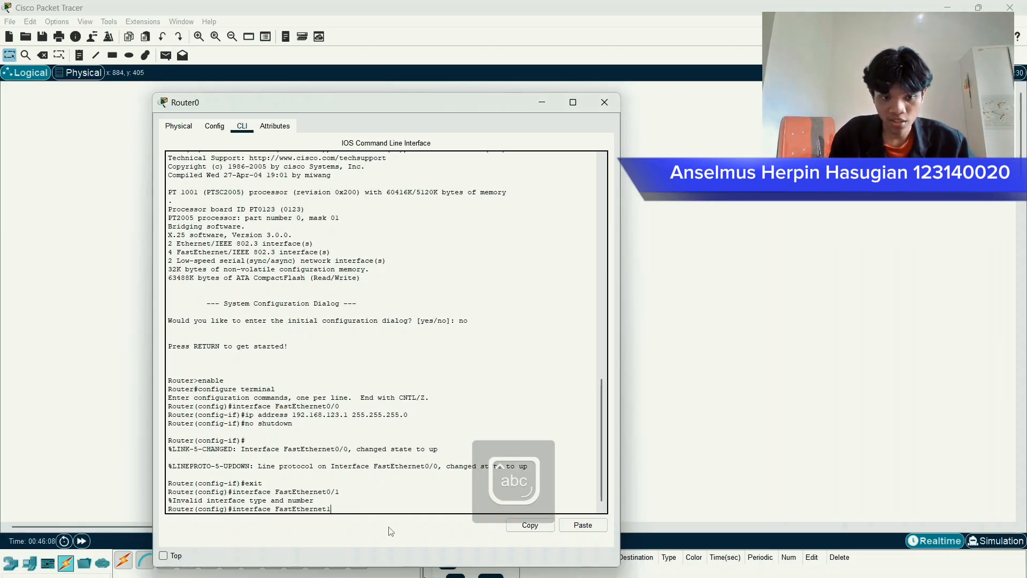
{"action": "type", "text": "/0"}
{"action": "key", "text": "Return"}
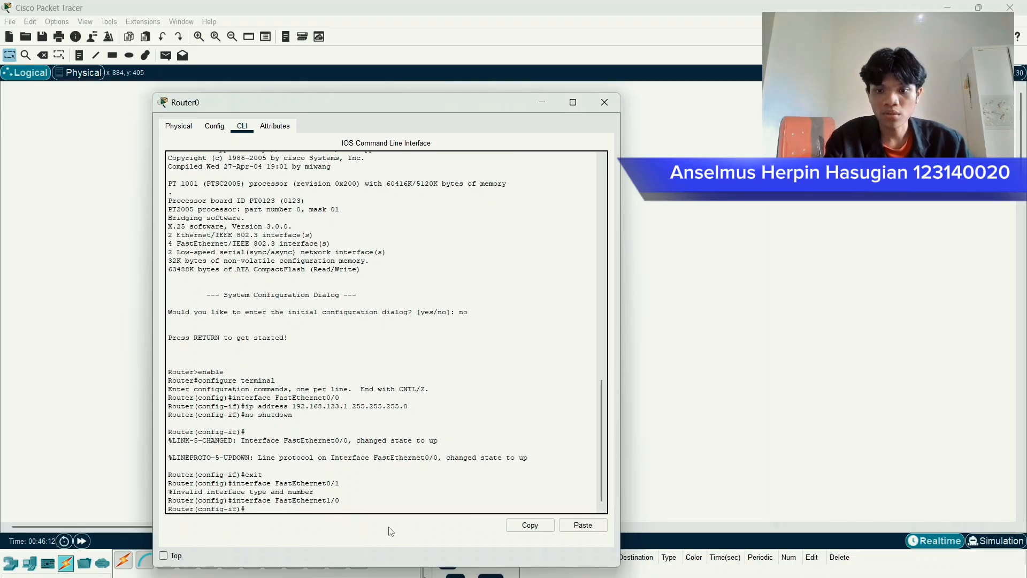
- Assign IP address 192.168.20.1 with subnet mask 255.255.255.0 to interface FastEthernet1/0
{"action": "type", "text": "ip addre"}
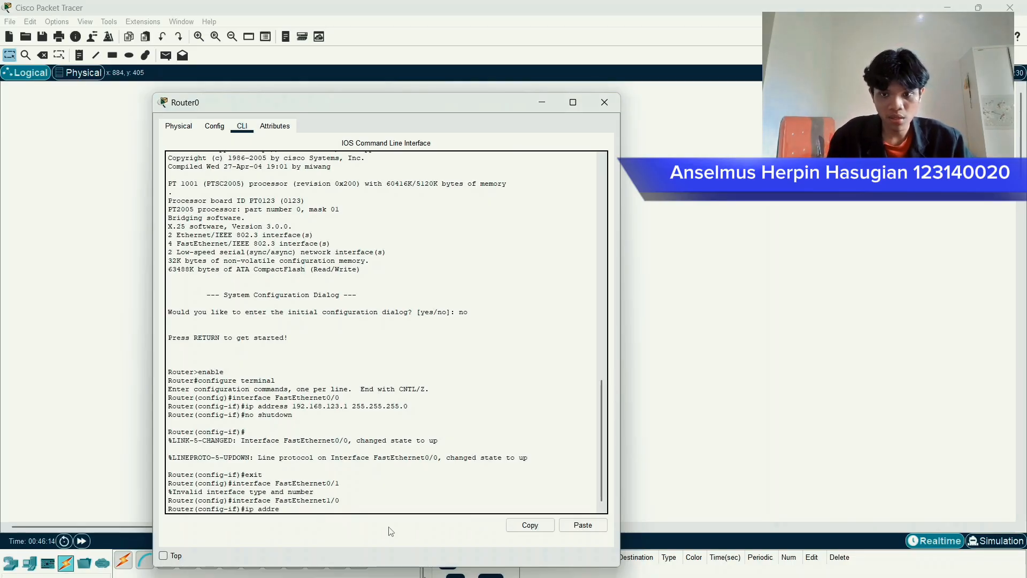
{"action": "type", "text": "ss 192.168"}
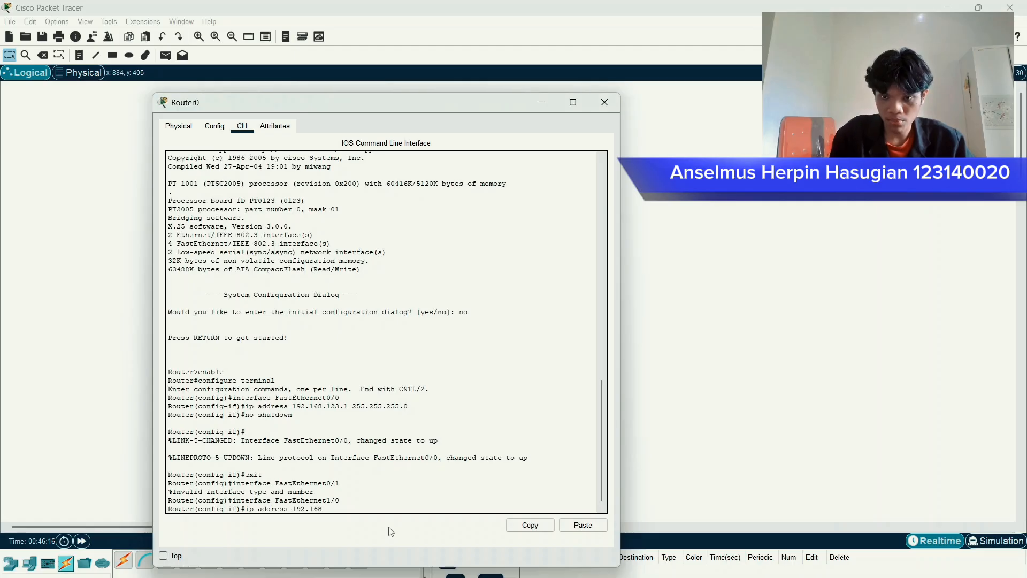
{"action": "type", "text": ".20.1"}
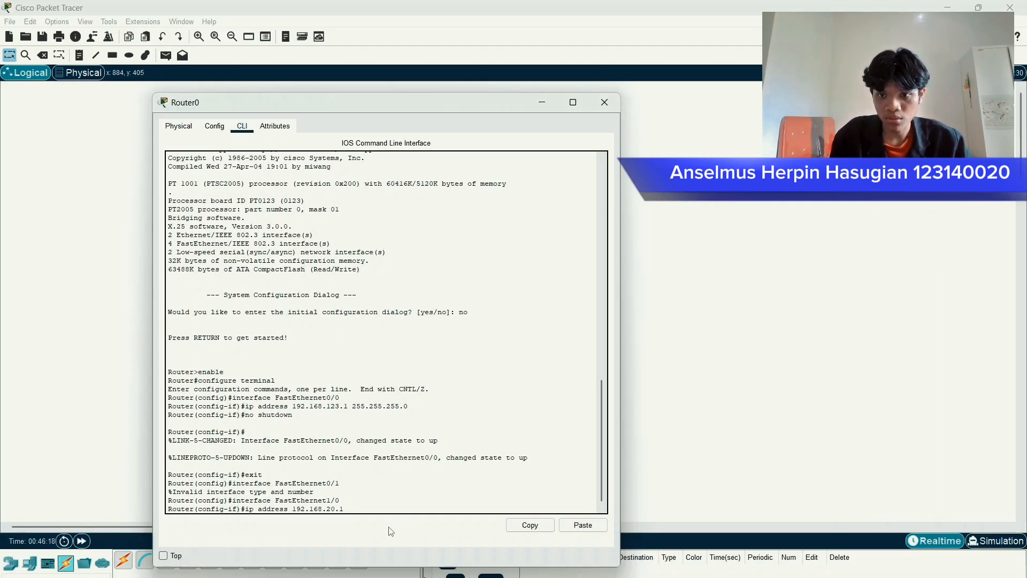
{"action": "type", "text": " 255.255.255.25"}
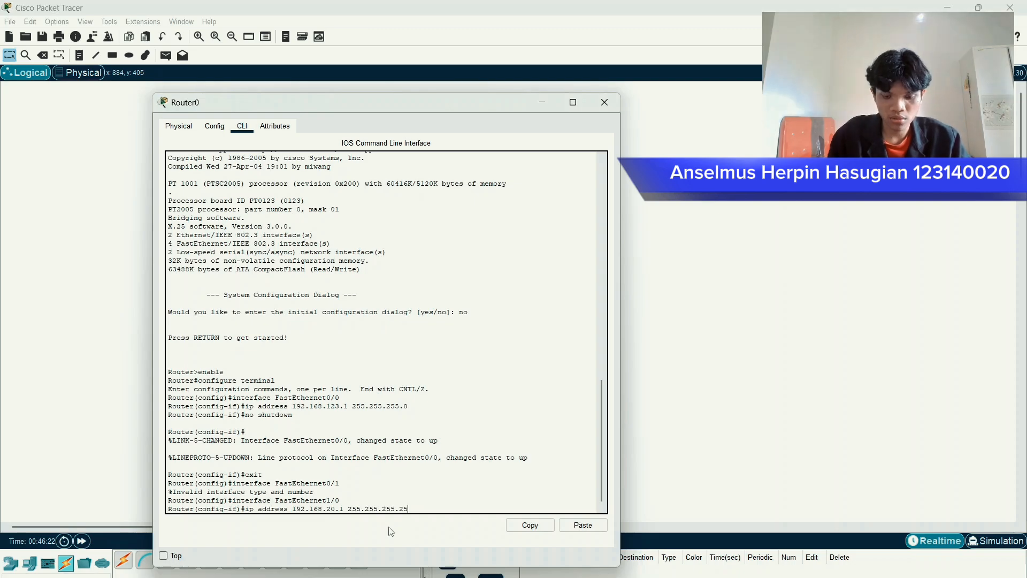
{"action": "key", "text": "BackSpace"}
{"action": "key", "text": "BackSpace"}
{"action": "type", "text": "0"}
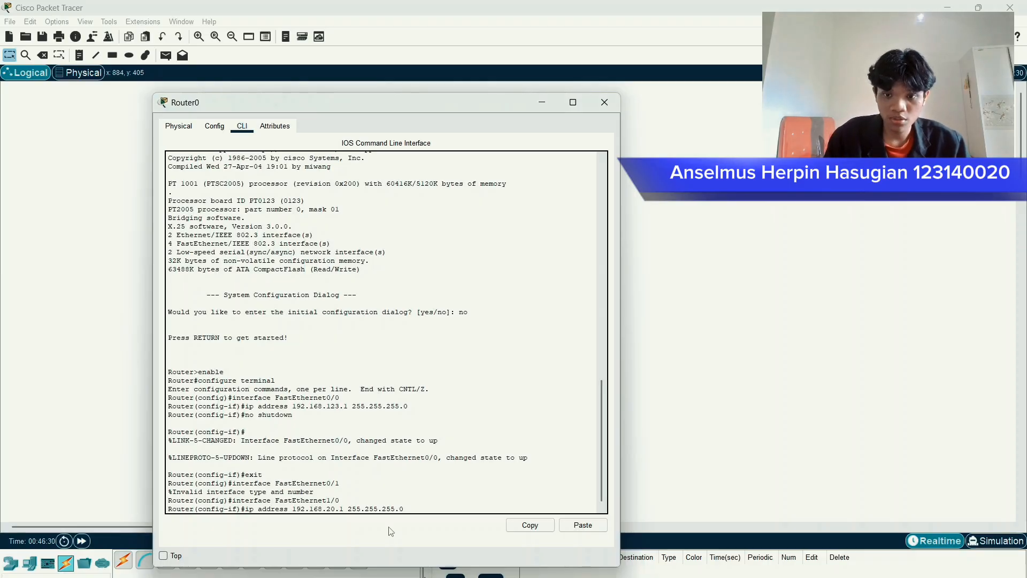
{"action": "key", "text": "Return"}
- Activate interface FastEthernet1/0 with the no shutdown command
{"action": "type", "text": "no"}
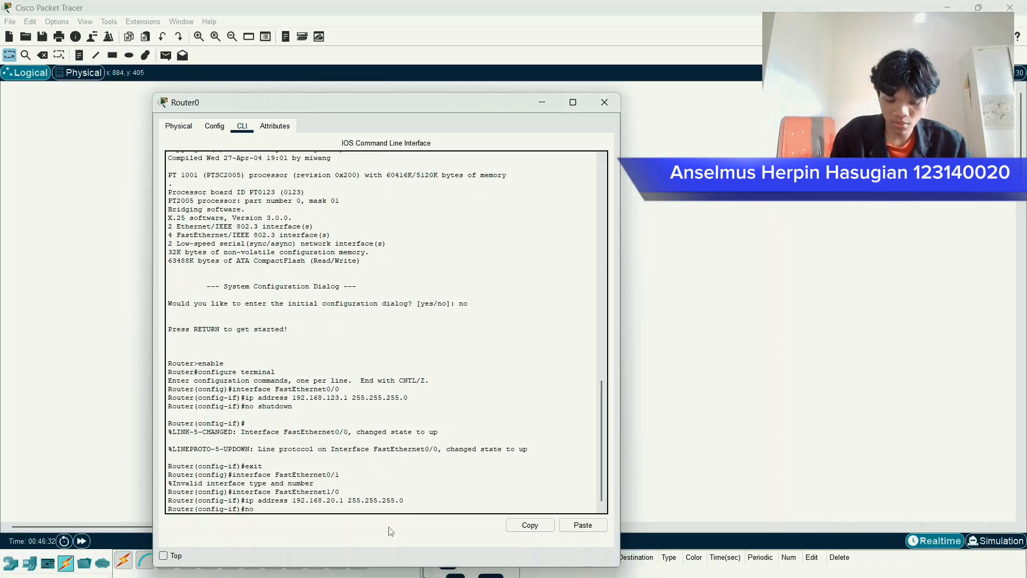
{"action": "type", "text": " shutdow"}
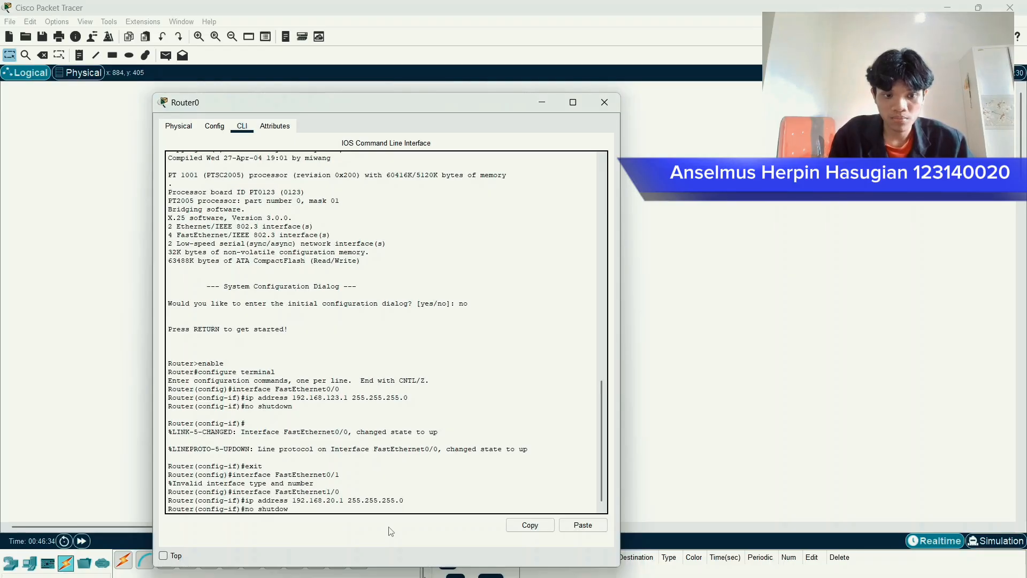
{"action": "type", "text": "n"}
{"action": "key", "text": "Return"}
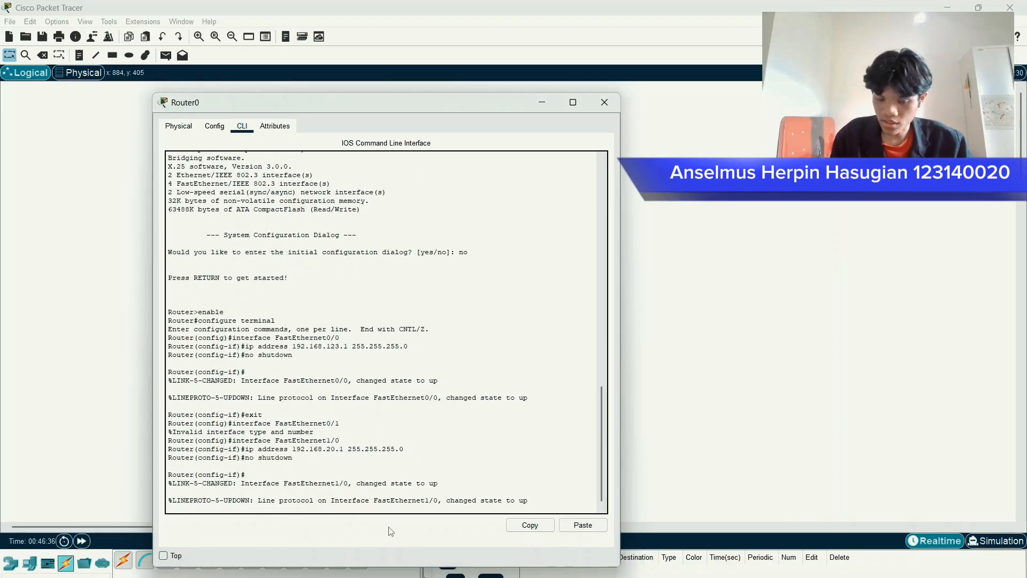
- Exit interface configuration and end global configuration to return to the router's privileged mode
{"action": "type", "text": "exi"}
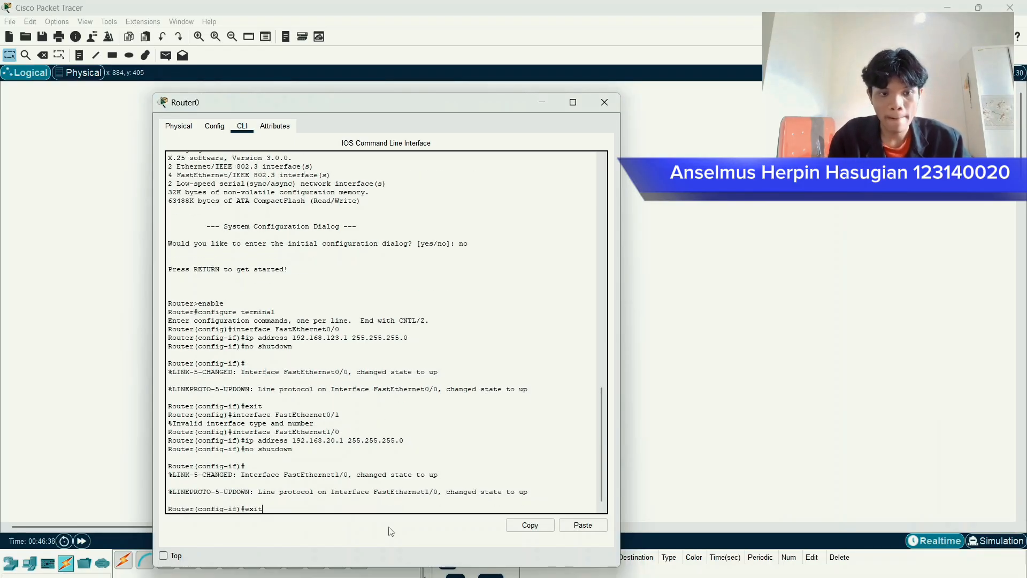
{"action": "type", "text": "t"}
{"action": "key", "text": "Return"}
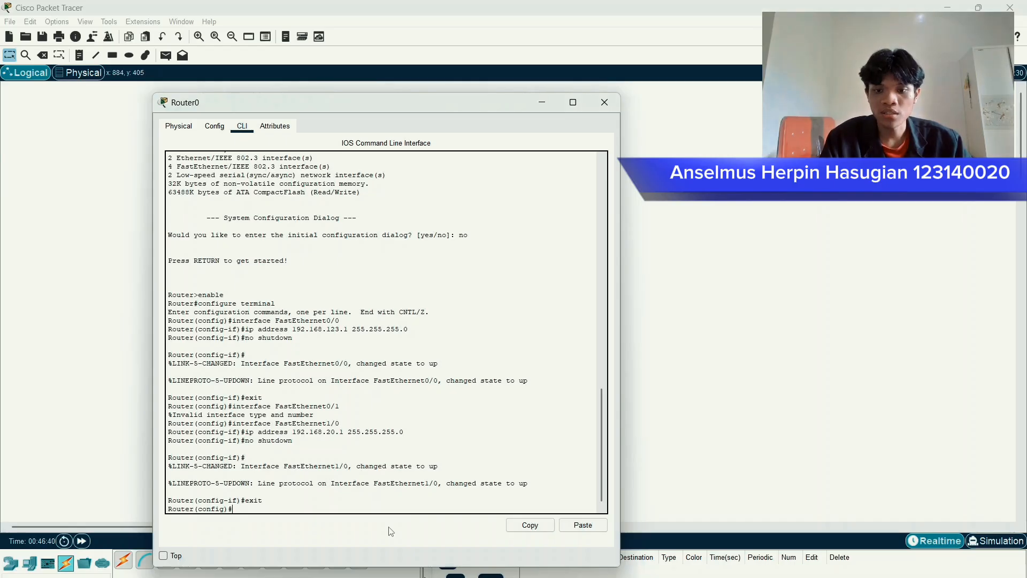
{"action": "type", "text": "end"}
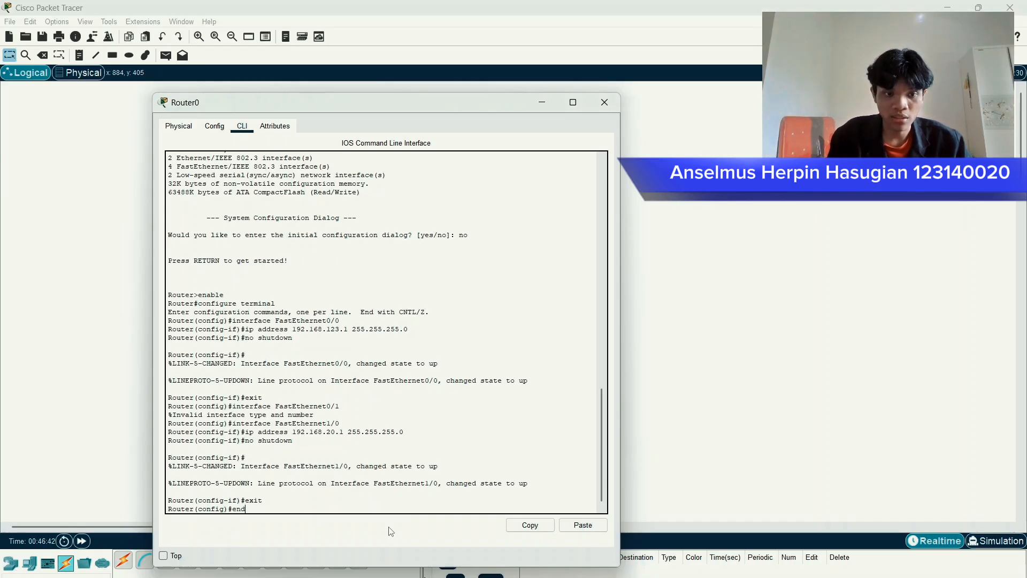
{"action": "key", "text": "Return"}
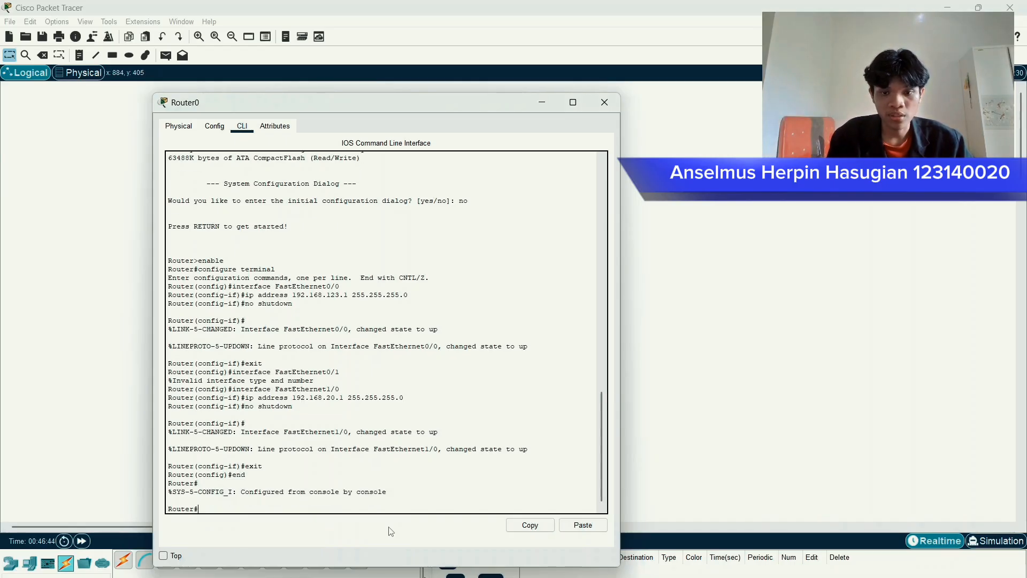
- Save Router0's running configuration with the write memory command
{"action": "type", "text": "writ"}
{"action": "key", "text": "BackSpace"}
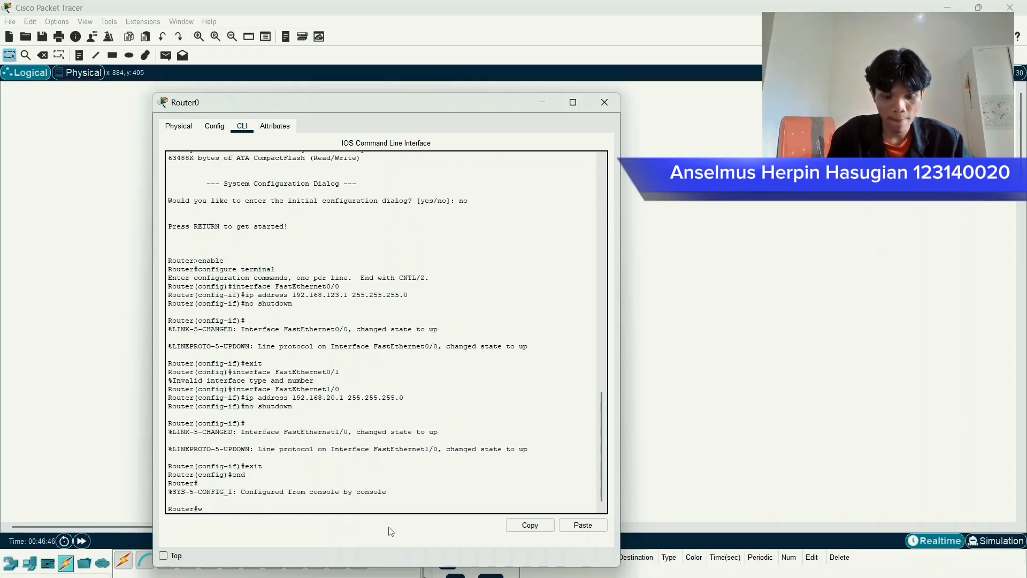
{"action": "type", "text": "rite memory"}
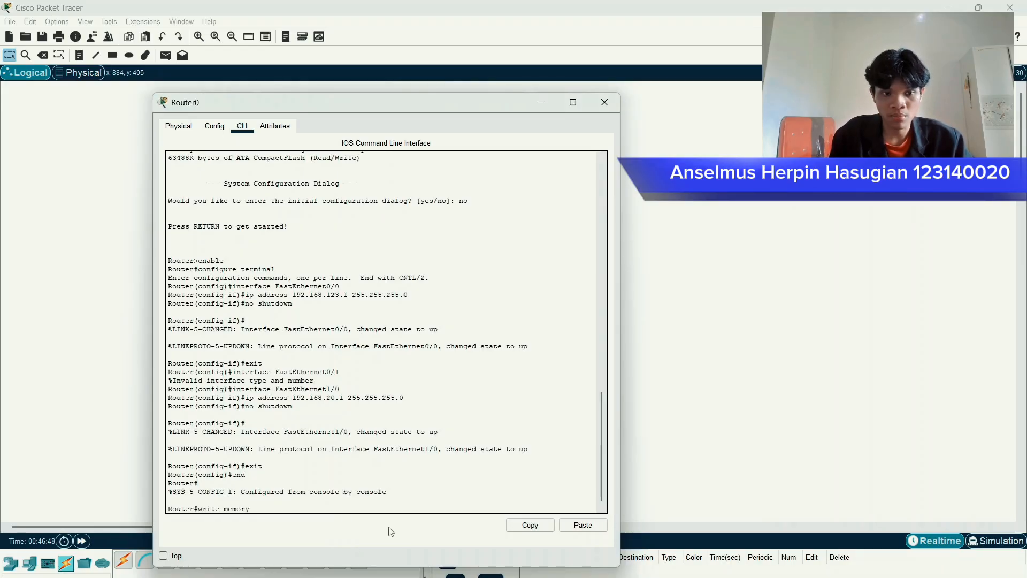
{"action": "key", "text": "Return"}
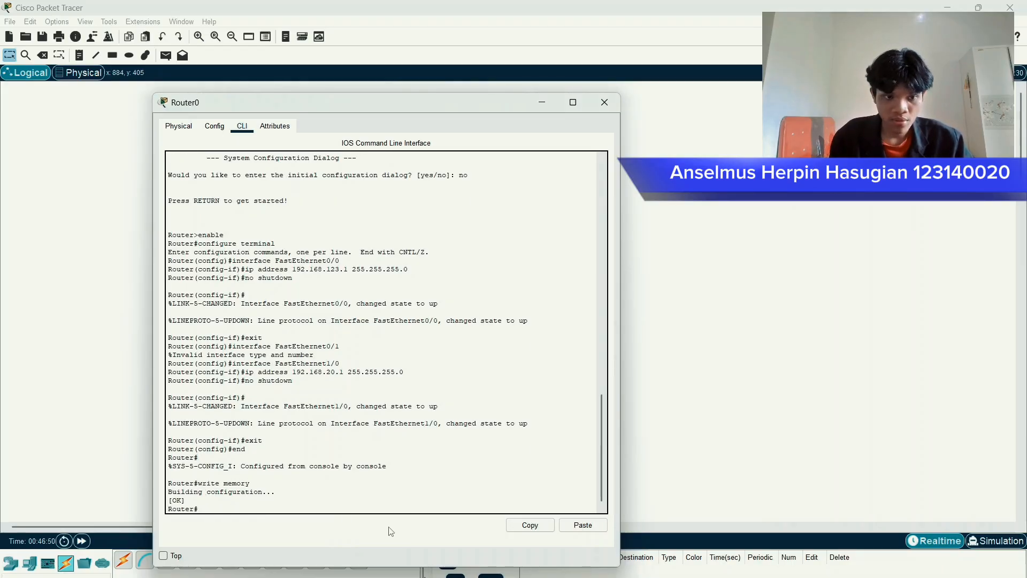
{"action": "key", "text": "Return"}
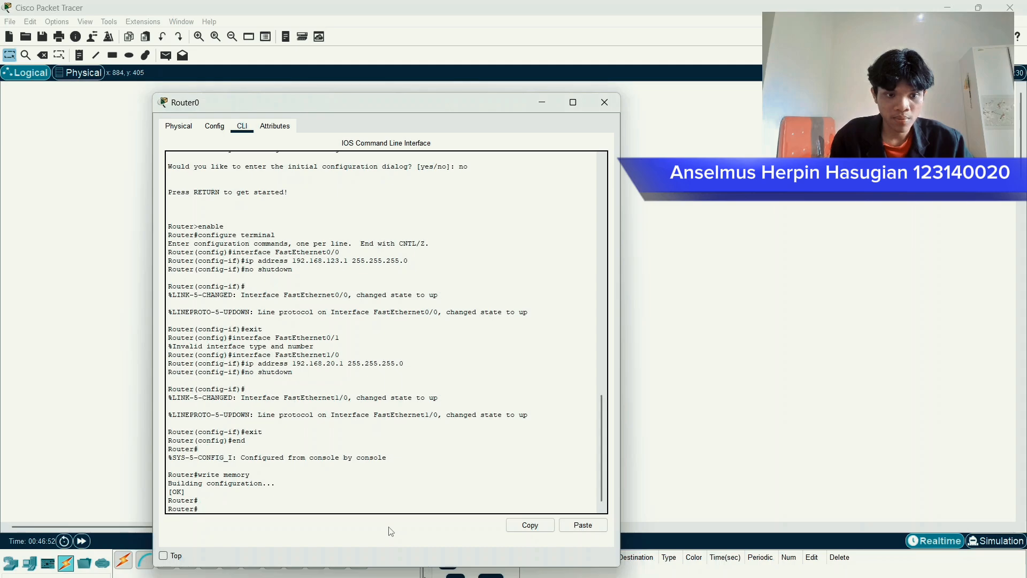
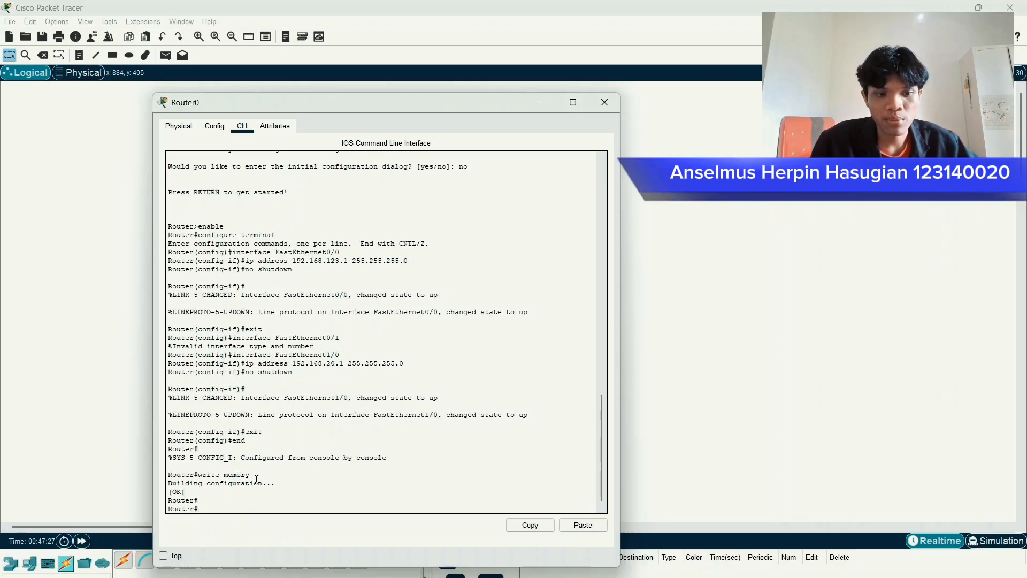
- Close the Router0 configuration window to return to the network topology
{"action": "left_click_drag", "start_coordinate": [255, 477], "coordinate": [170, 469]}
{"action": "left_click", "coordinate": [204, 468]}
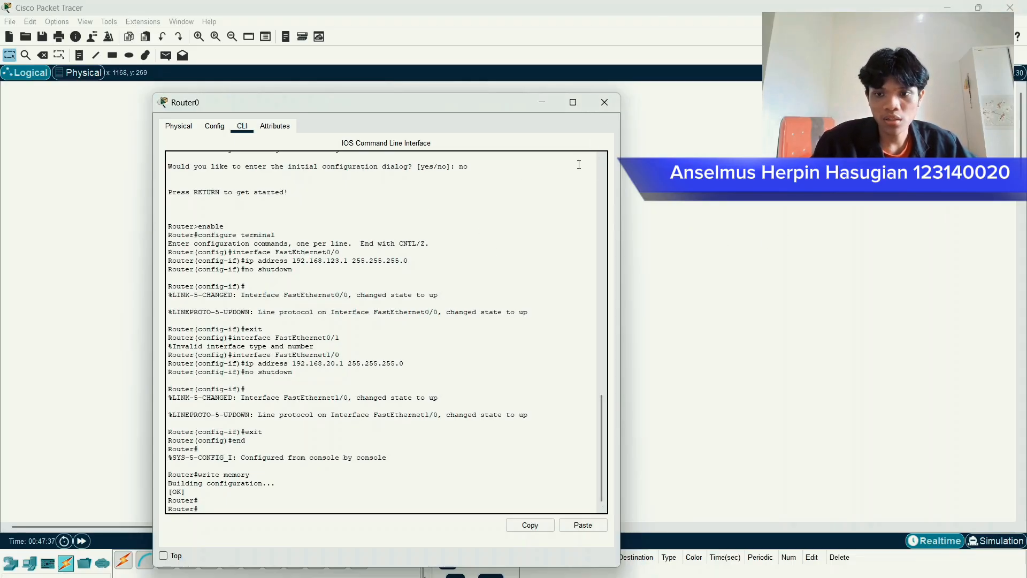
{"action": "left_click", "coordinate": [612, 101]}
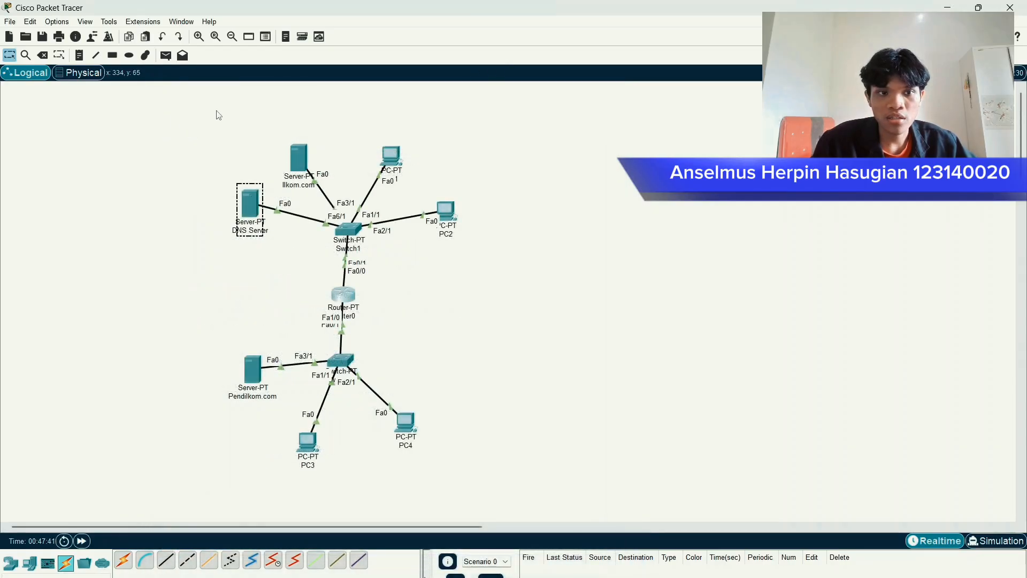
{"action": "left_click_drag", "start_coordinate": [175, 100], "coordinate": [300, 243]}
{"action": "left_click_drag", "start_coordinate": [217, 317], "coordinate": [274, 423]}
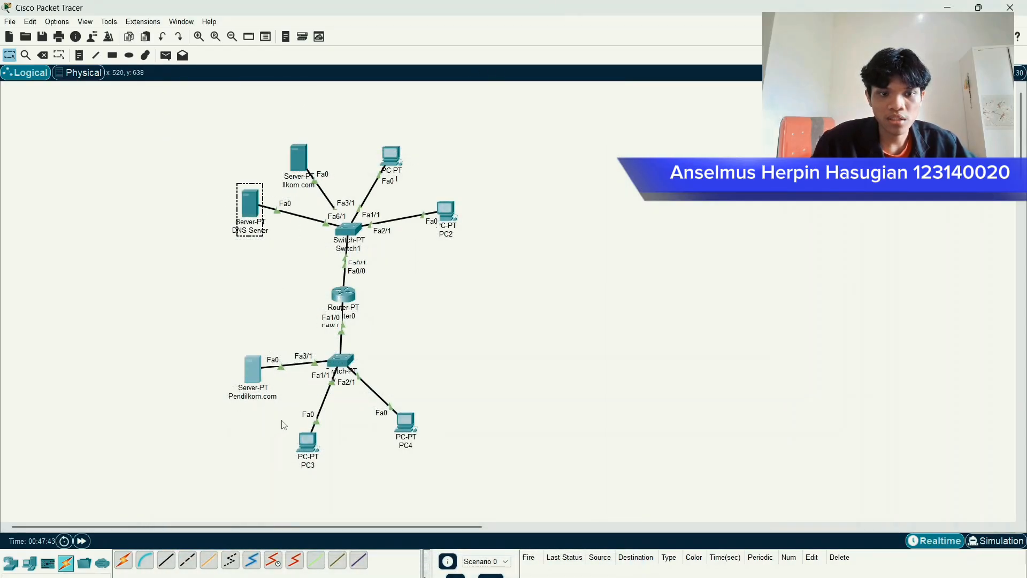
{"action": "left_click", "coordinate": [282, 421]}
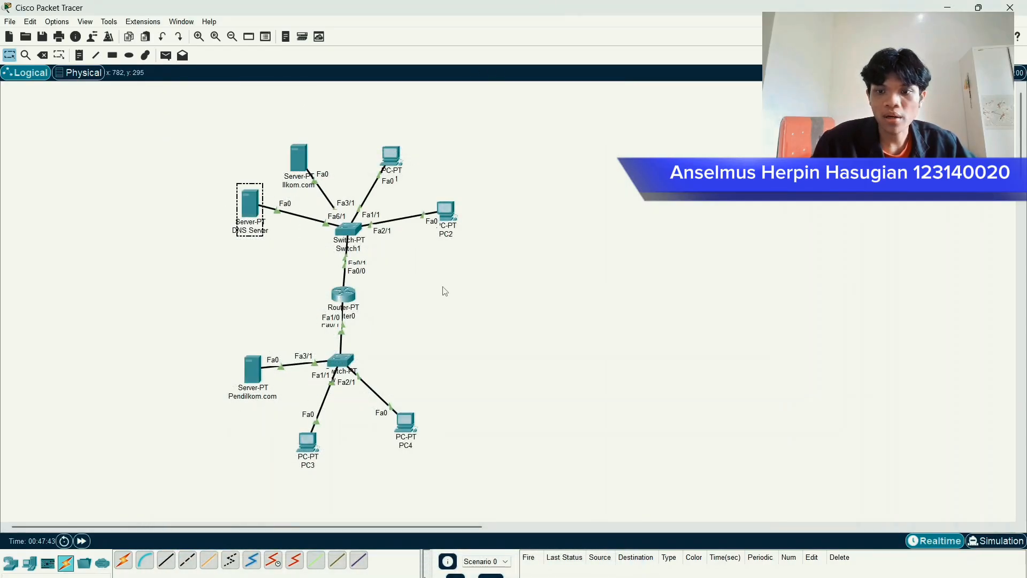
- Review the index.html source in the Ilkom.com server's HTTP service, then close the server's window
{"action": "left_click", "coordinate": [287, 155]}
{"action": "left_click_drag", "start_coordinate": [473, 144], "coordinate": [214, 117]}
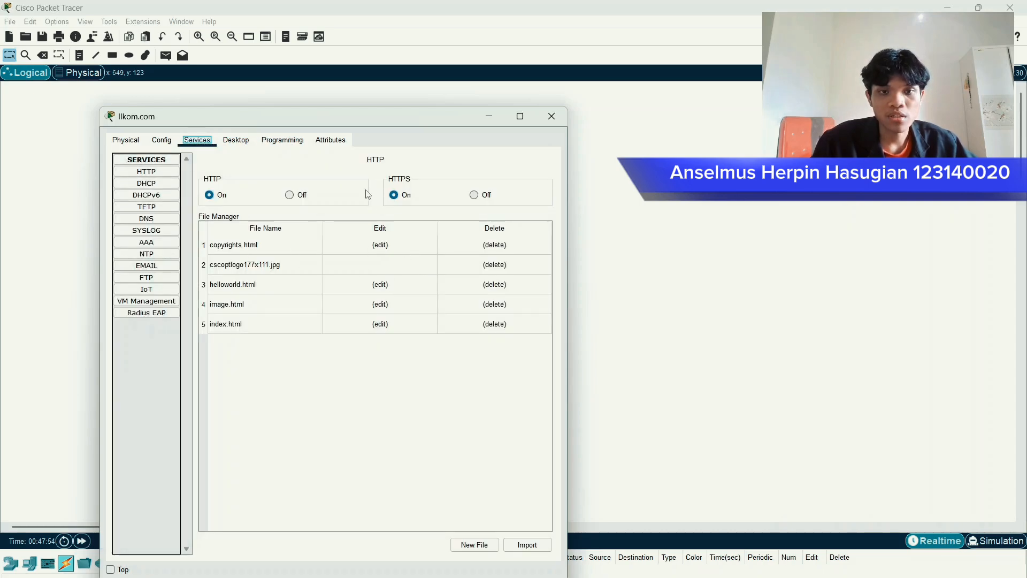
{"action": "left_click_drag", "start_coordinate": [433, 121], "coordinate": [553, 117]}
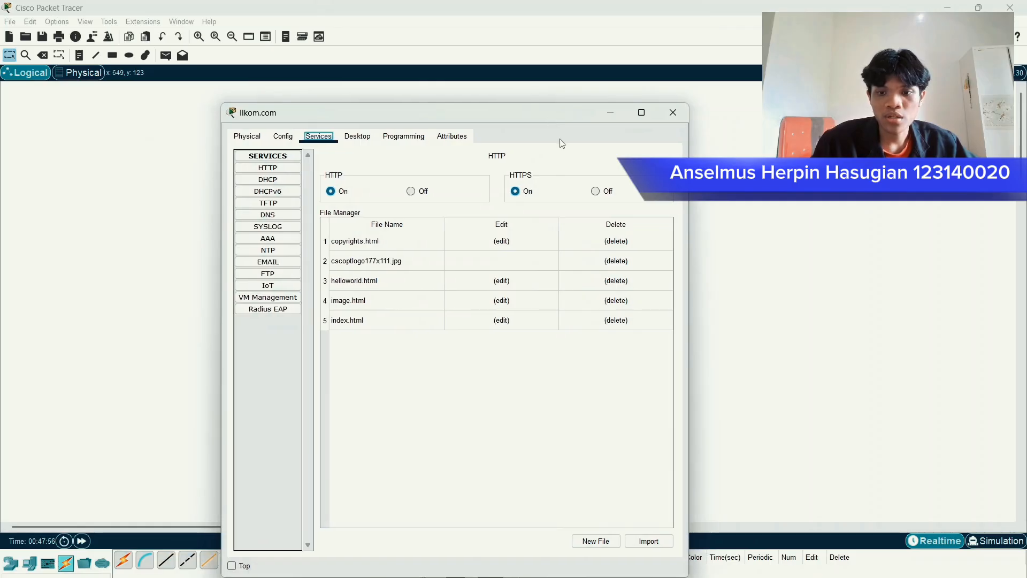
{"action": "left_click", "coordinate": [267, 168]}
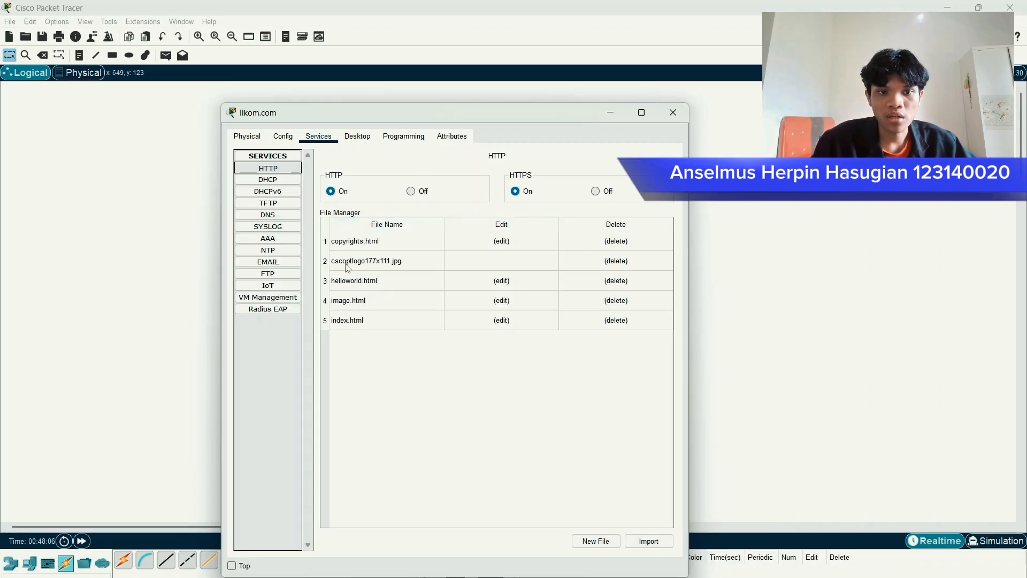
{"action": "left_click", "coordinate": [353, 321]}
{"action": "left_click", "coordinate": [499, 320]}
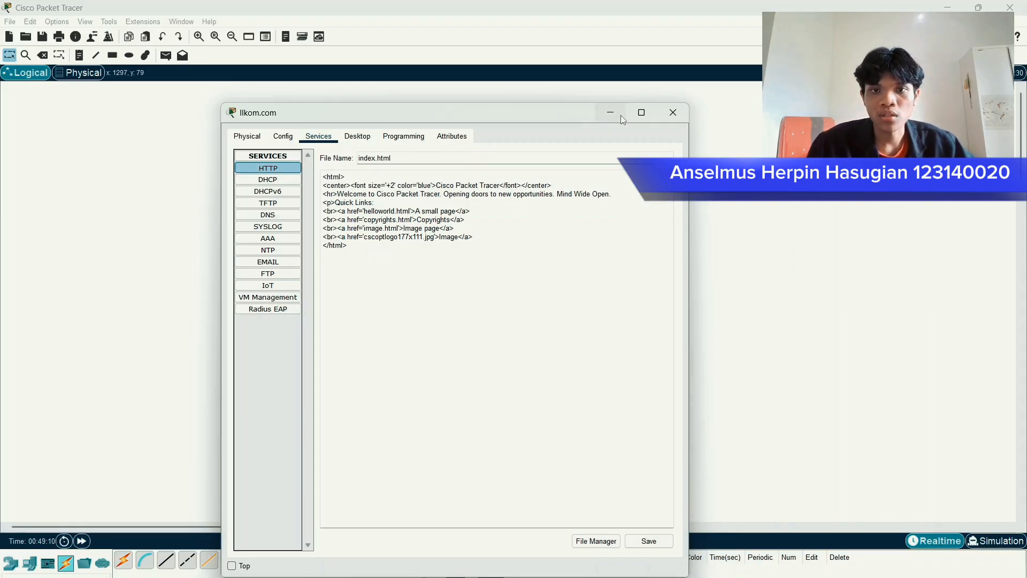
{"action": "left_click", "coordinate": [673, 113]}
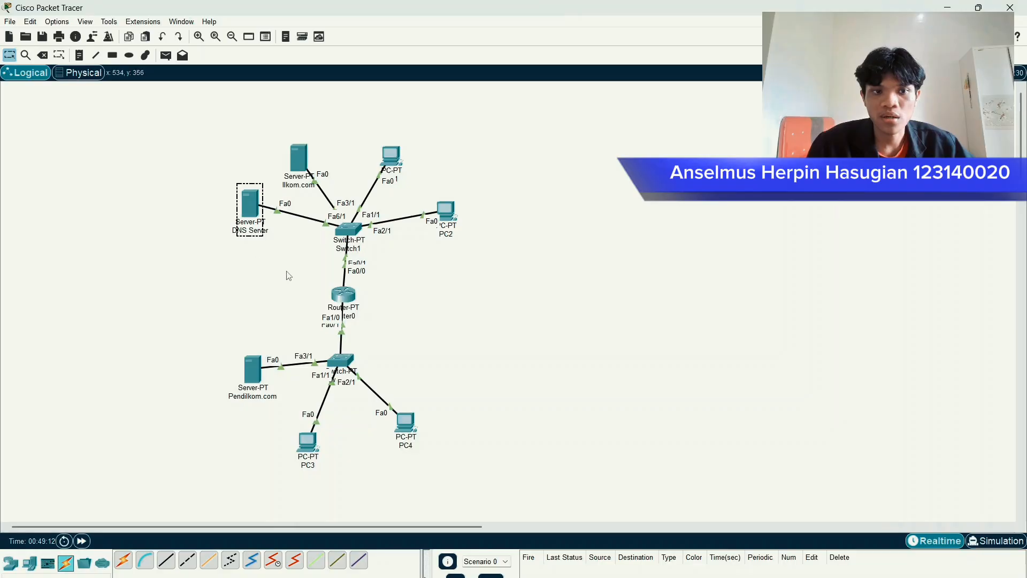
- Open the DNS Server's DNS service settings and turn the DNS service on
{"action": "left_click", "coordinate": [250, 203]}
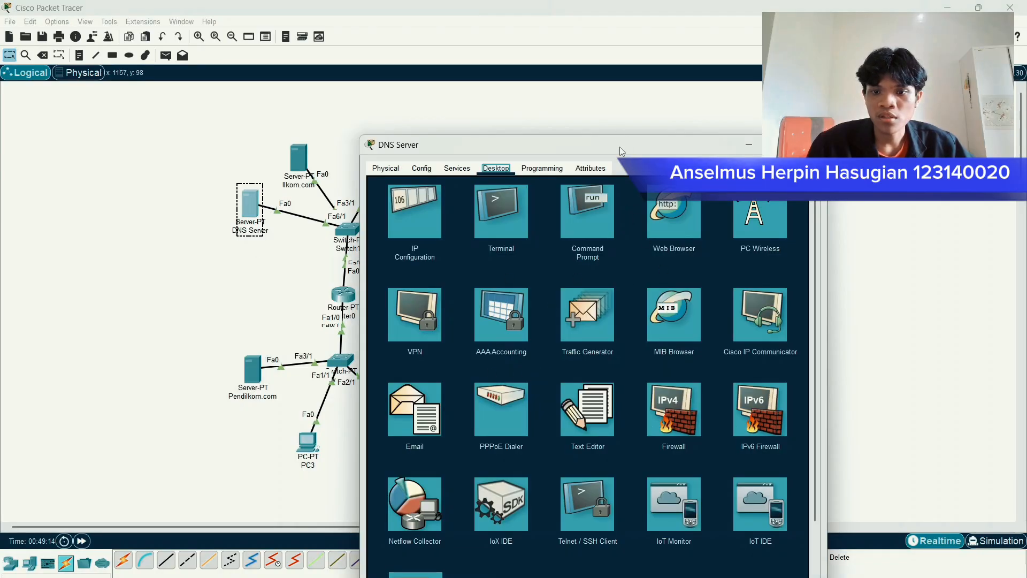
{"action": "left_click_drag", "start_coordinate": [619, 146], "coordinate": [461, 108]}
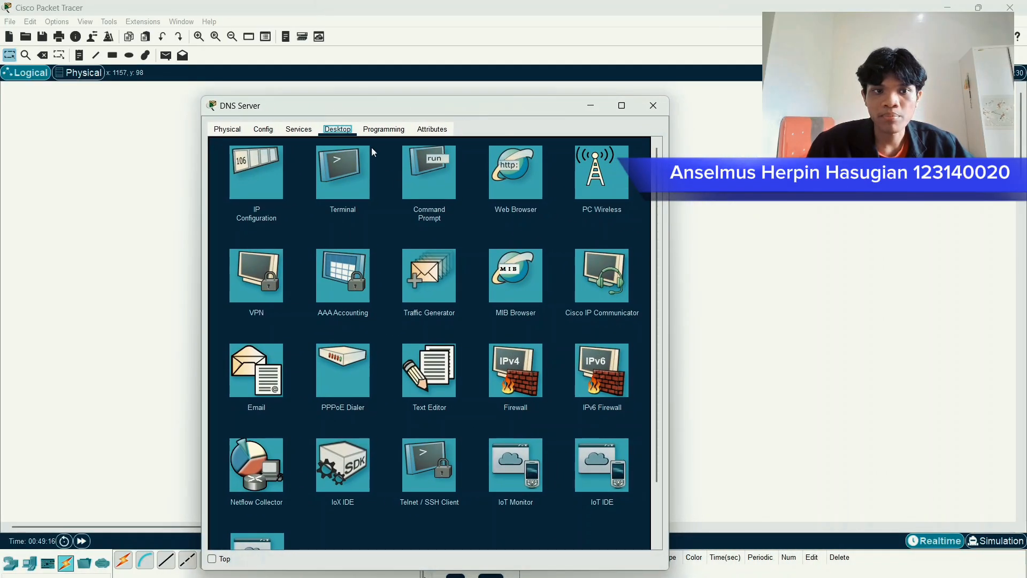
{"action": "left_click", "coordinate": [299, 129]}
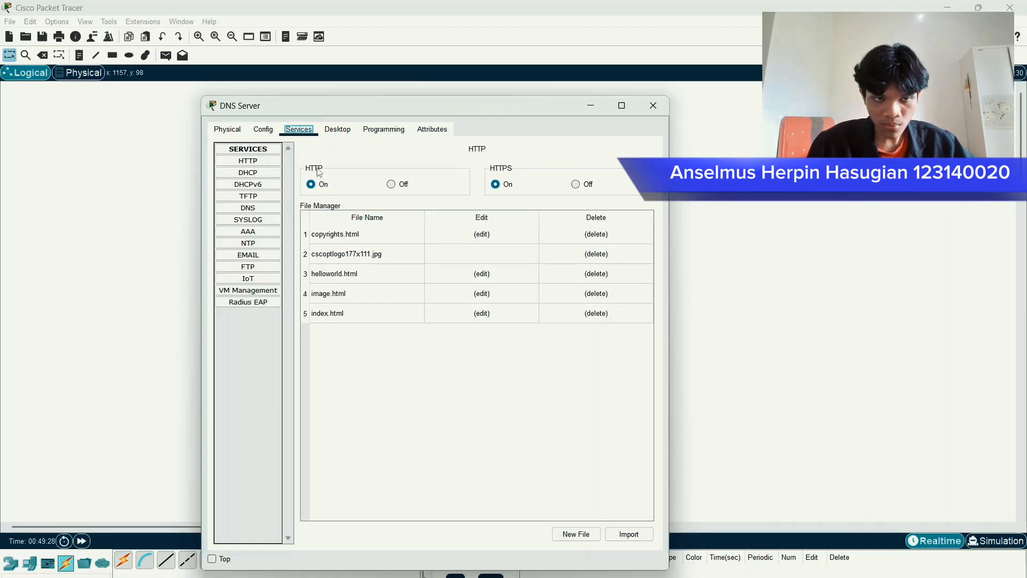
{"action": "left_click", "coordinate": [248, 207]}
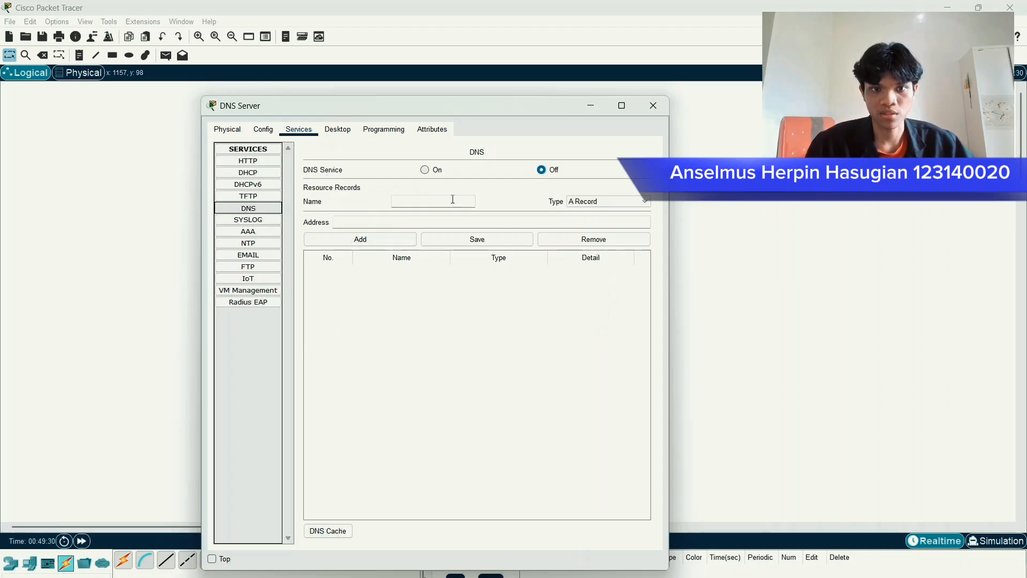
{"action": "left_click", "coordinate": [424, 170]}
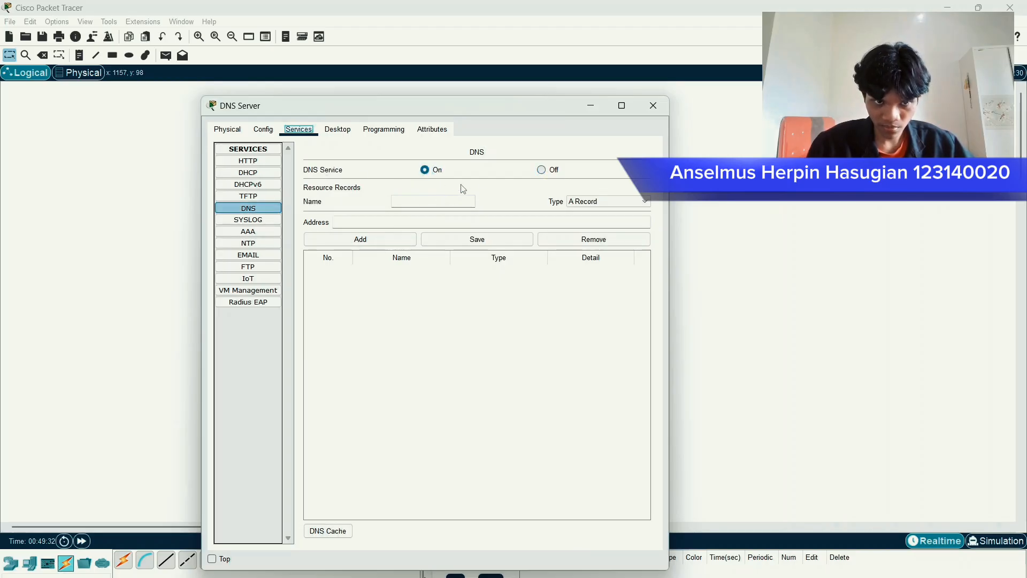
- Add an A Record for ilkom.com with address 192.168.123.2 to the DNS Server
{"action": "left_click", "coordinate": [453, 201]}
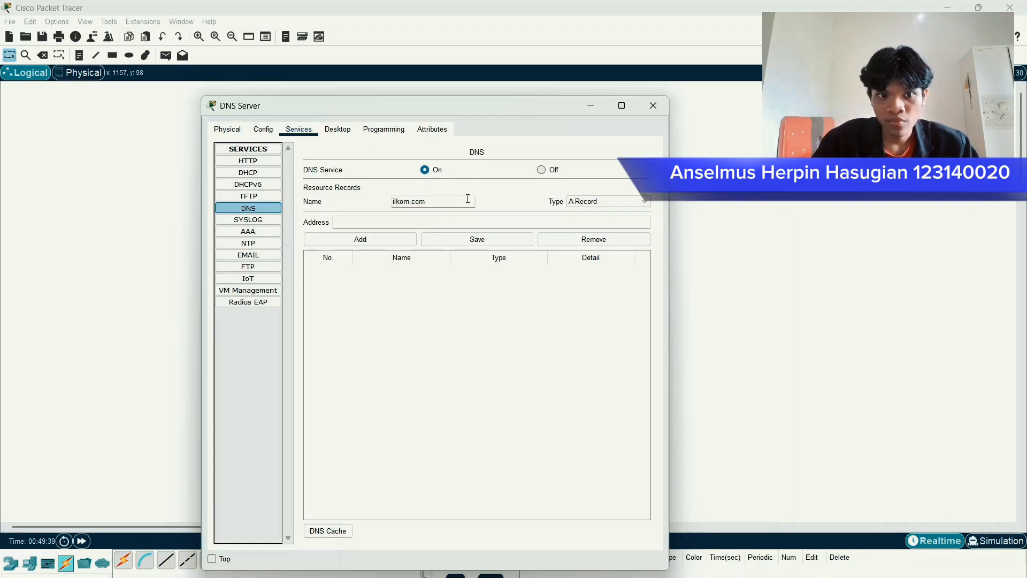
{"action": "left_click", "coordinate": [476, 223]}
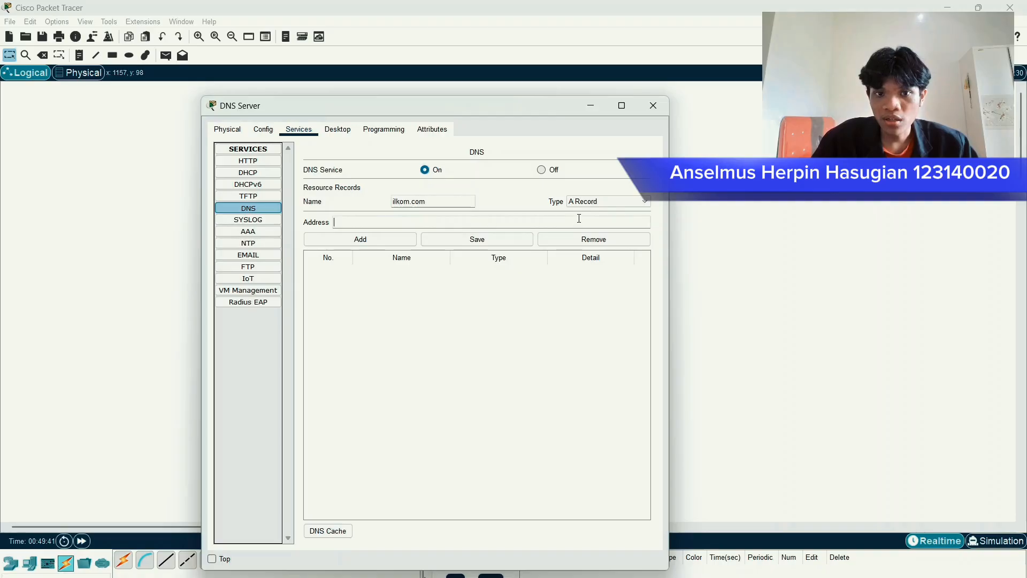
{"action": "left_click", "coordinate": [584, 201]}
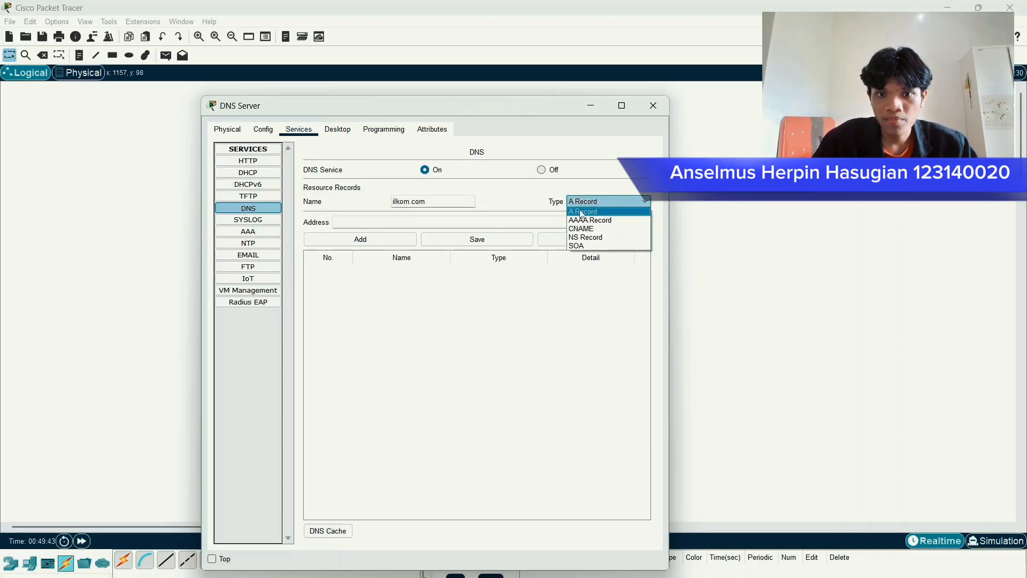
{"action": "left_click", "coordinate": [581, 212]}
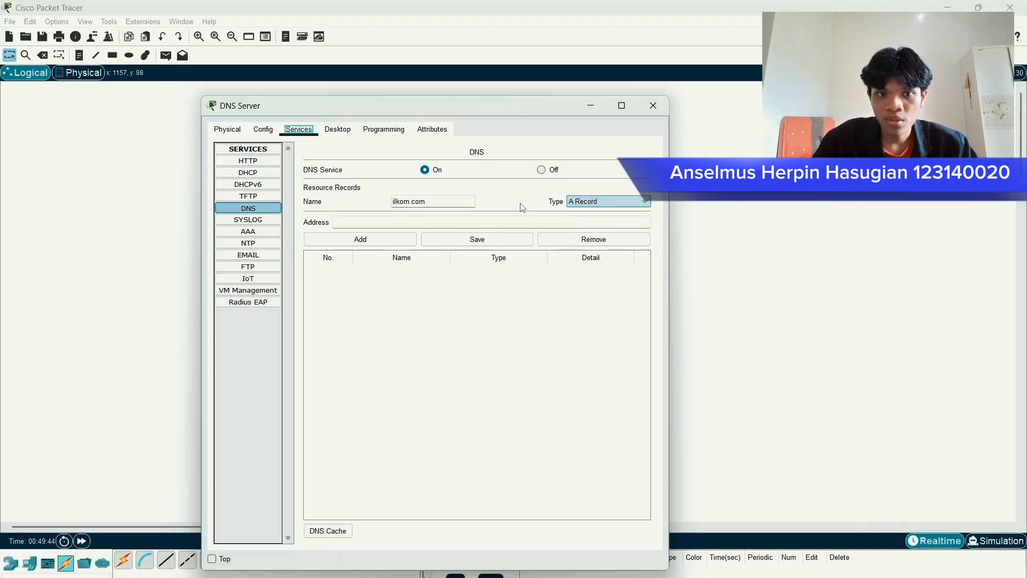
{"action": "left_click", "coordinate": [498, 220]}
{"action": "type", "text": "192.168.123.2"}
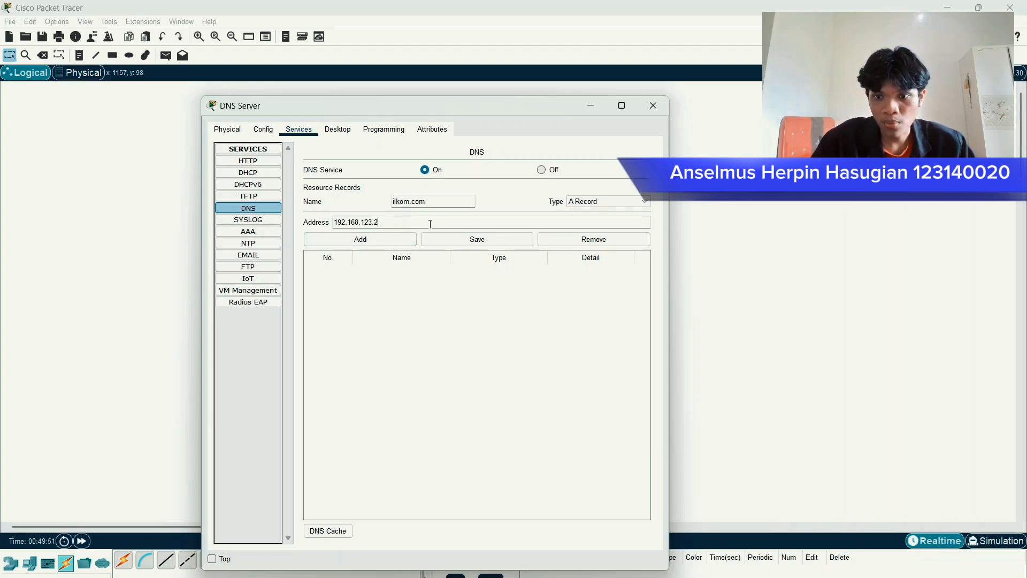
{"action": "left_click", "coordinate": [343, 186]}
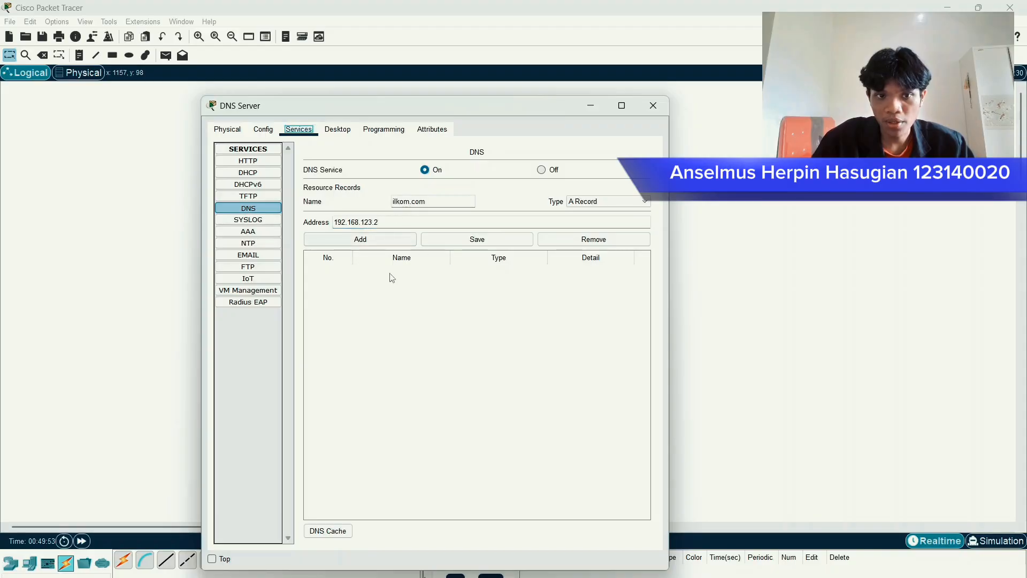
{"action": "left_click", "coordinate": [467, 246]}
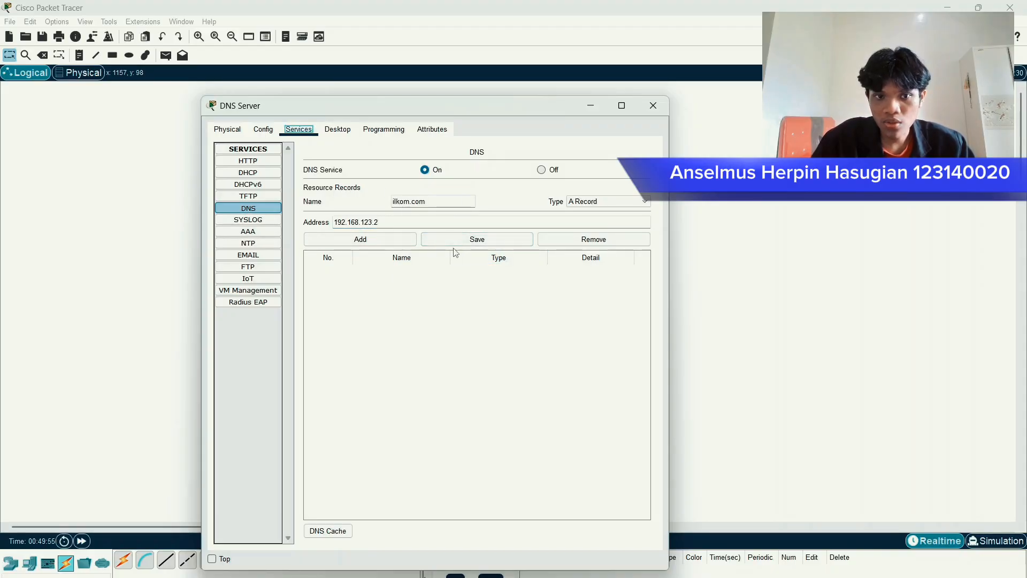
{"action": "left_click", "coordinate": [389, 242]}
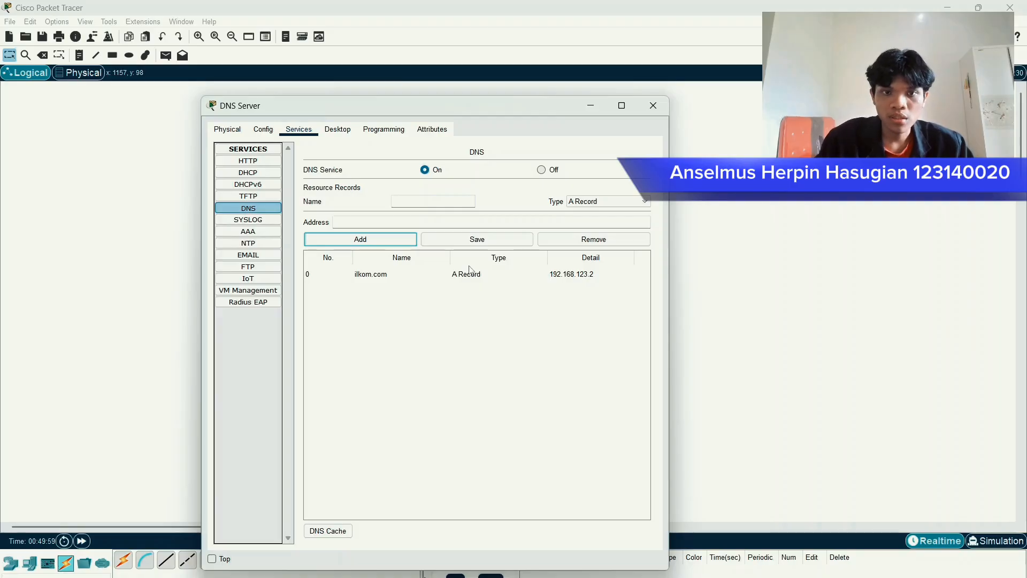
- Add a DNS A Record named pendilkom.com with address 192.168.20.2
{"action": "left_click", "coordinate": [423, 207]}
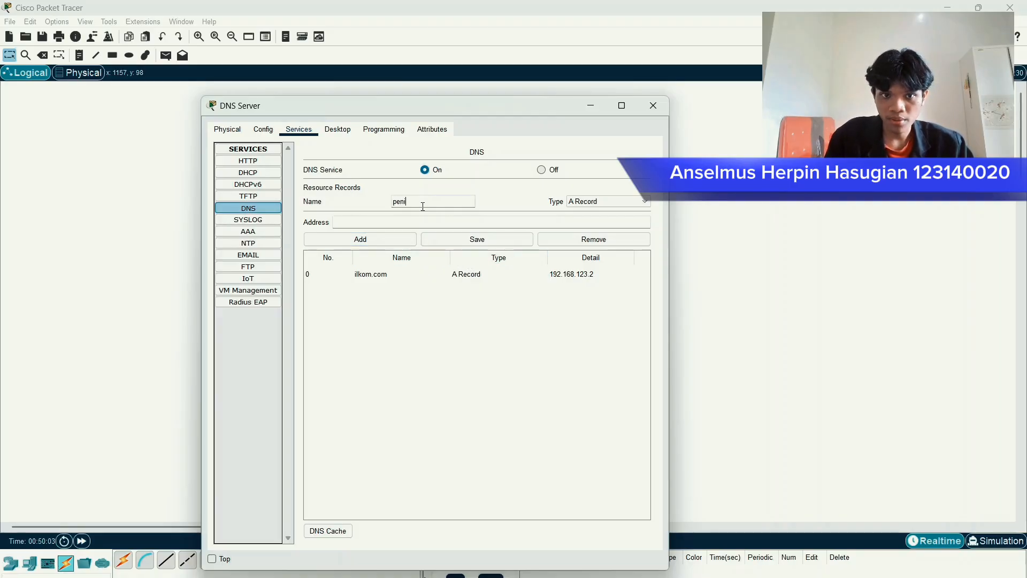
{"action": "type", "text": "pendilkom"}
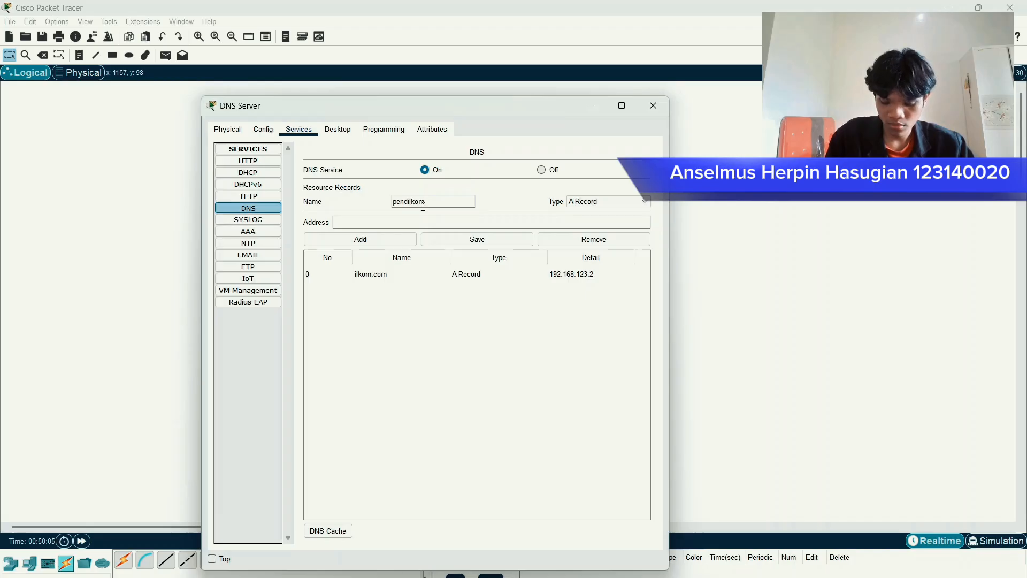
{"action": "type", "text": ".com"}
{"action": "left_click", "coordinate": [422, 221]}
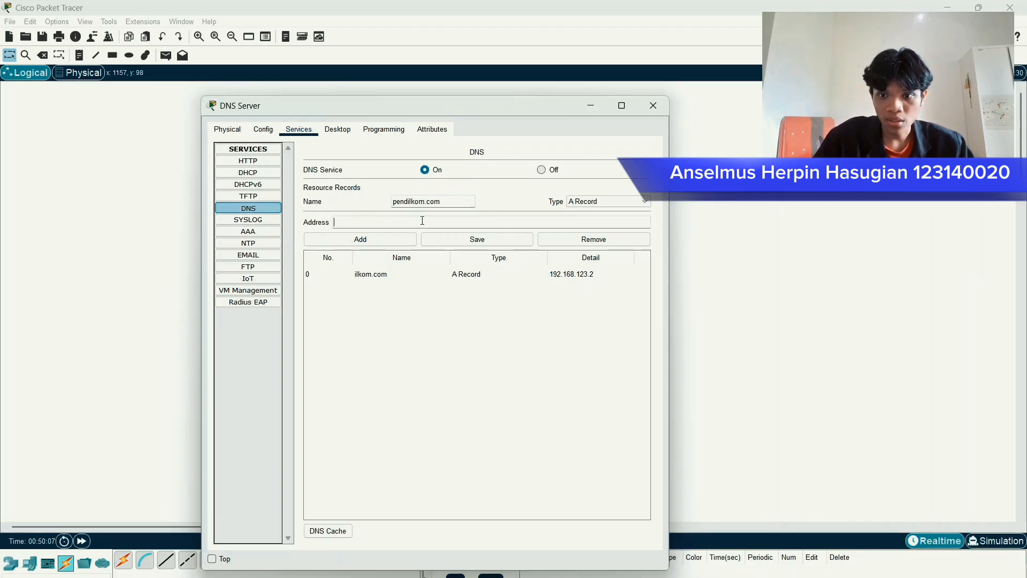
{"action": "type", "text": "192.16"}
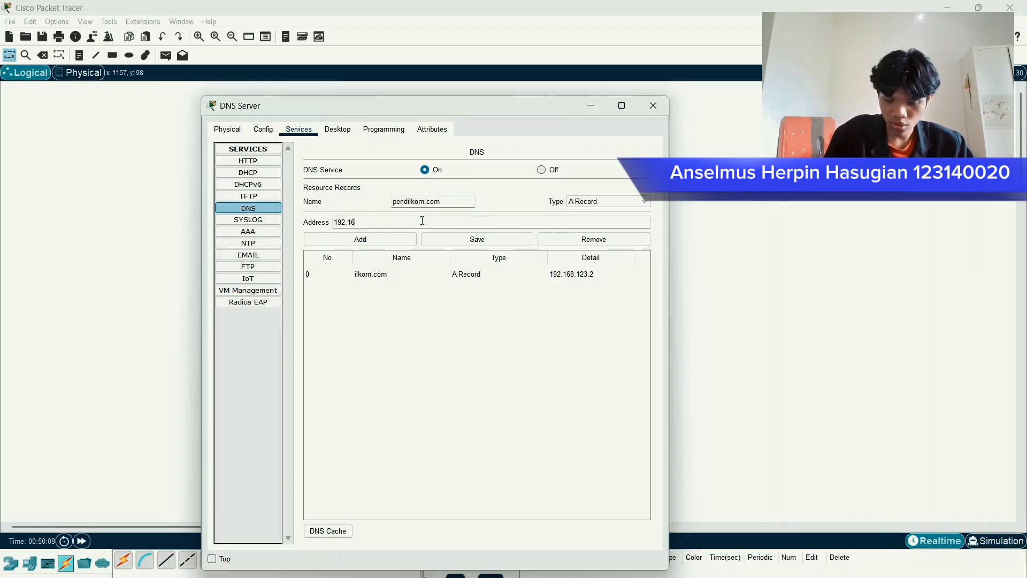
{"action": "type", "text": "8.20.2"}
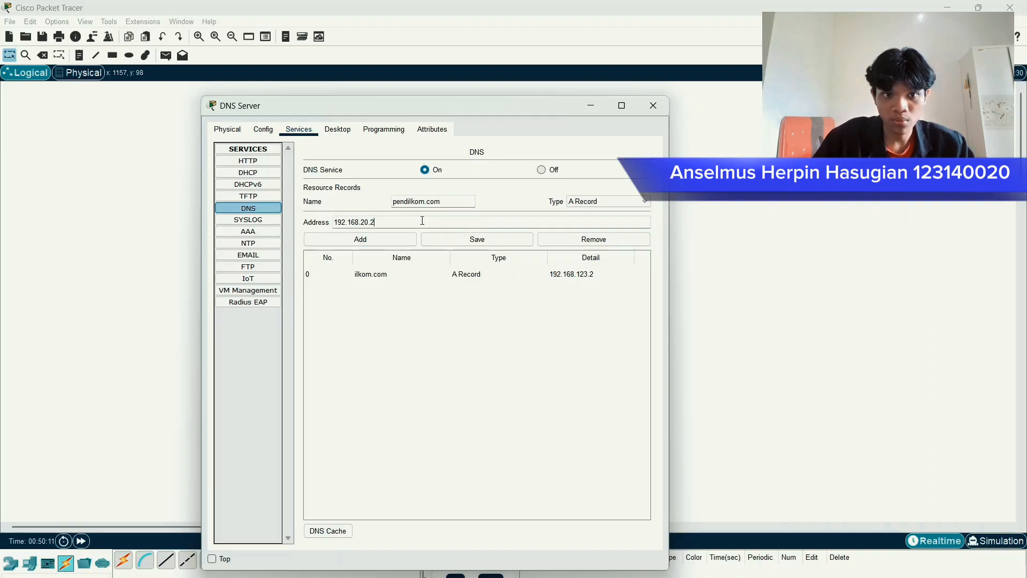
{"action": "left_click", "coordinate": [396, 243]}
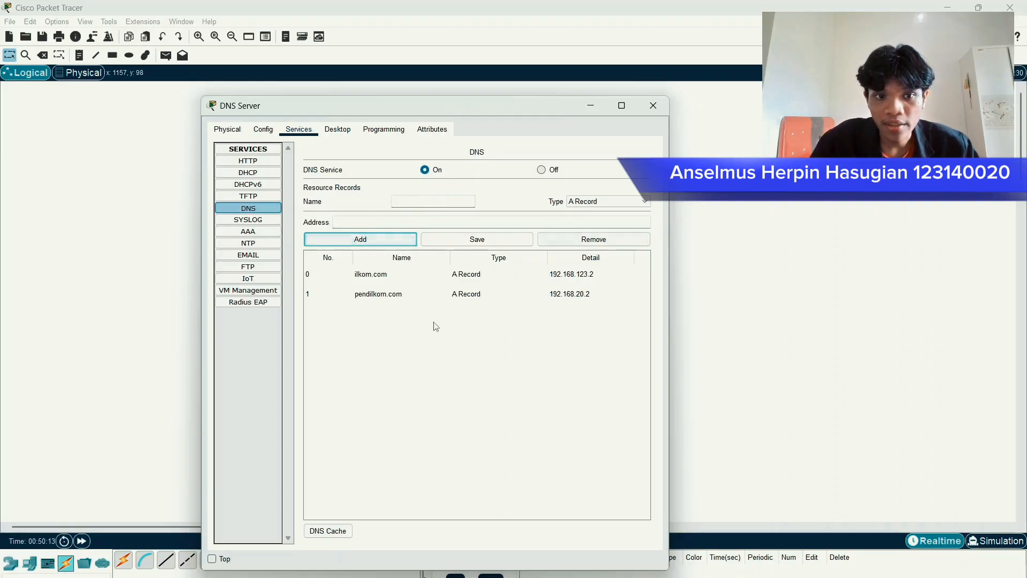
- Check the names and addresses in the DNS record list and close the DNS Server window
{"action": "left_click", "coordinate": [466, 301]}
{"action": "left_click_drag", "start_coordinate": [466, 302], "coordinate": [384, 273]}
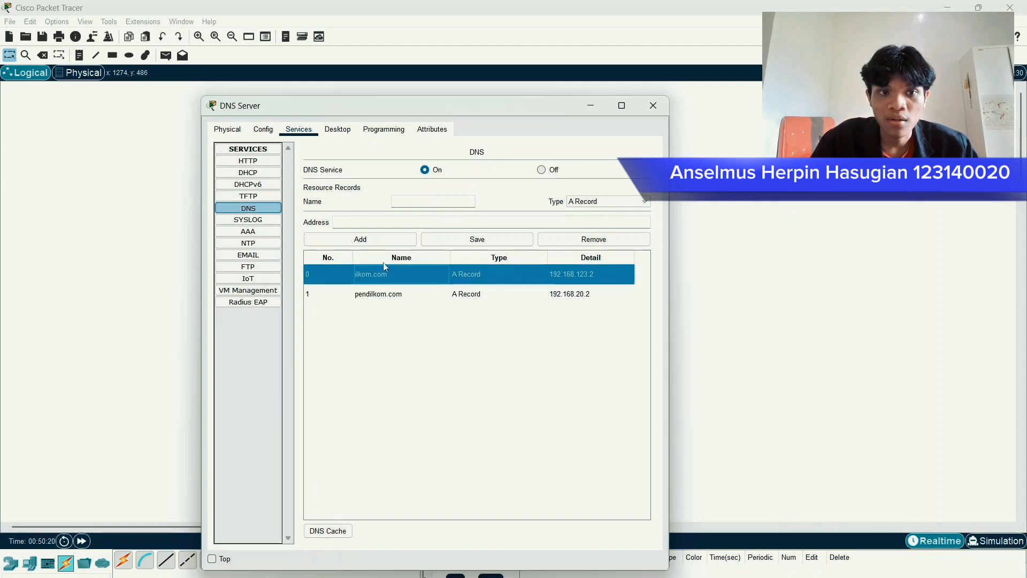
{"action": "left_click", "coordinate": [325, 205]}
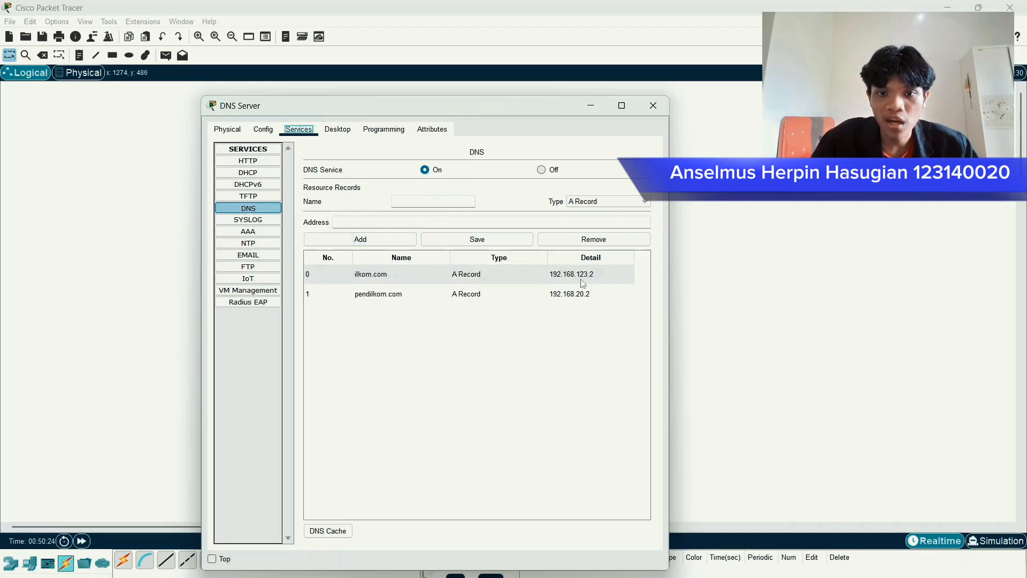
{"action": "left_click", "coordinate": [518, 282]}
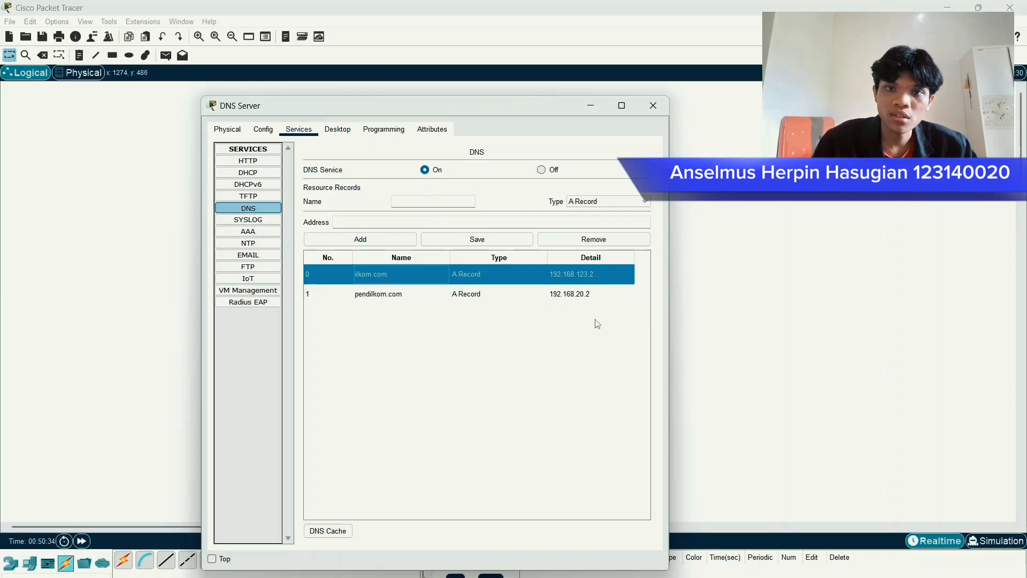
{"action": "left_click", "coordinate": [653, 106]}
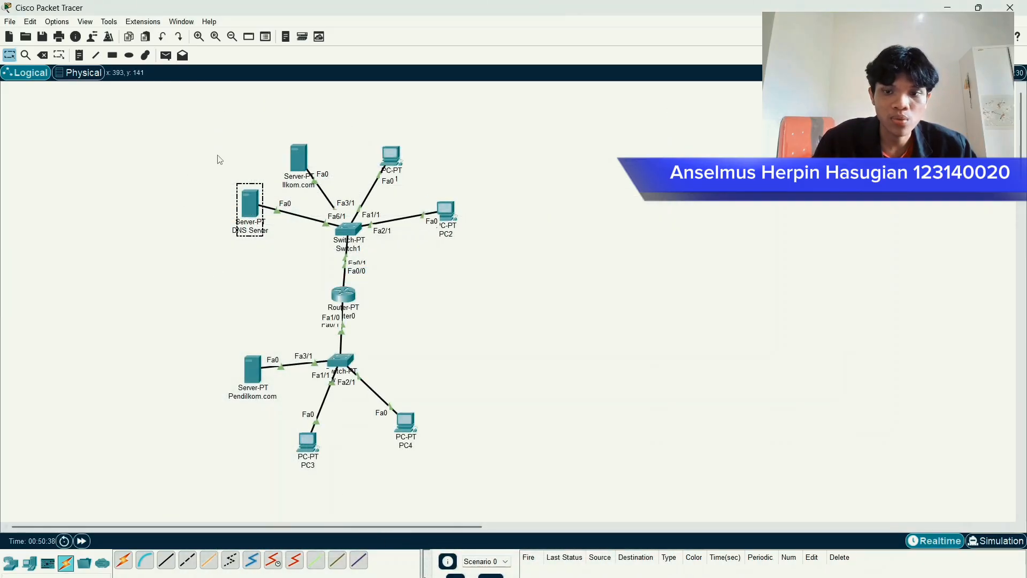
- Send a simple PDU from PC3 to PC1 and display the PDU list beneath the topology at a reduced height
{"action": "left_click", "coordinate": [166, 55]}
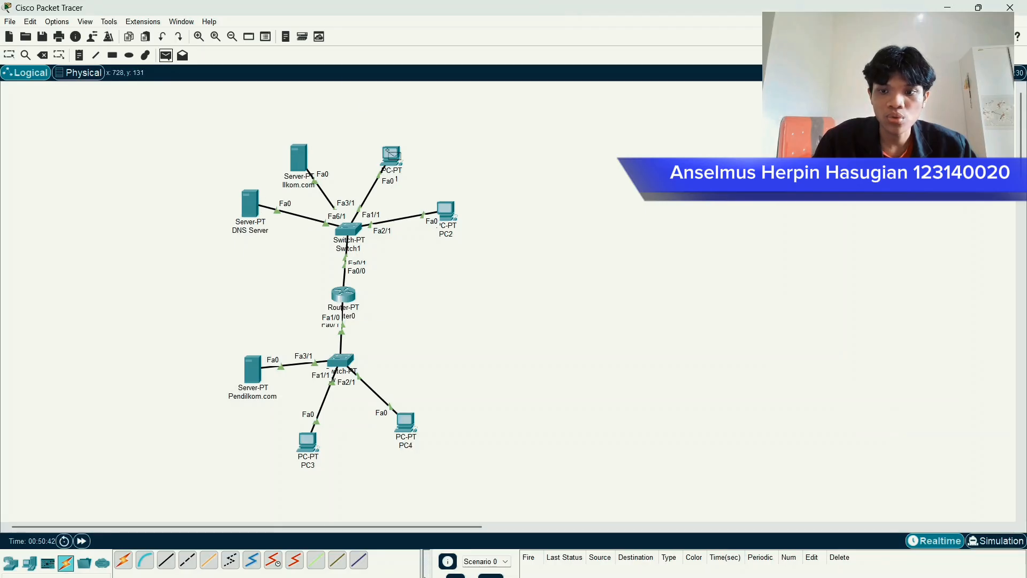
{"action": "mouse_move", "coordinate": [390, 153]}
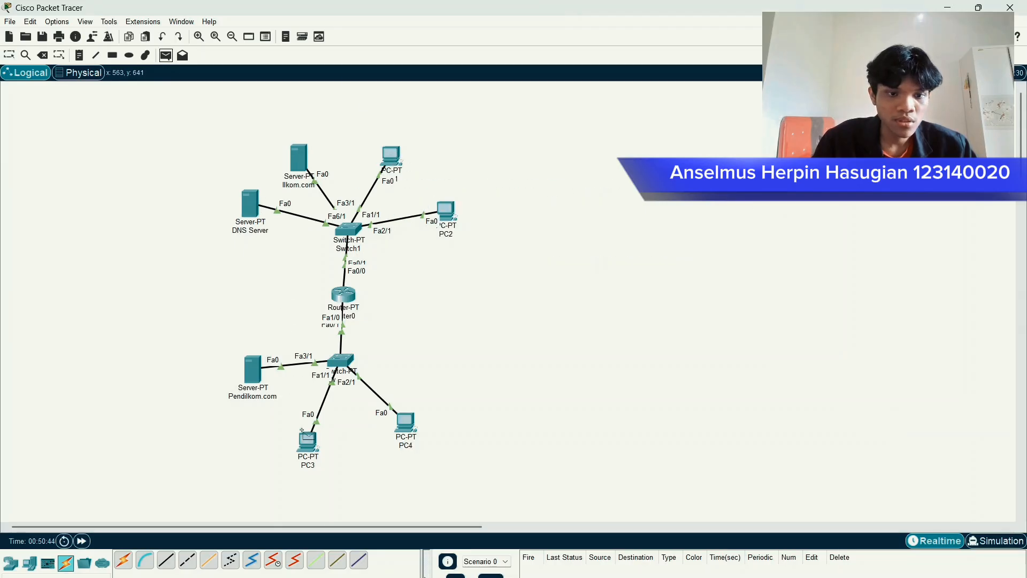
{"action": "left_click", "coordinate": [309, 443]}
{"action": "left_click", "coordinate": [380, 153]}
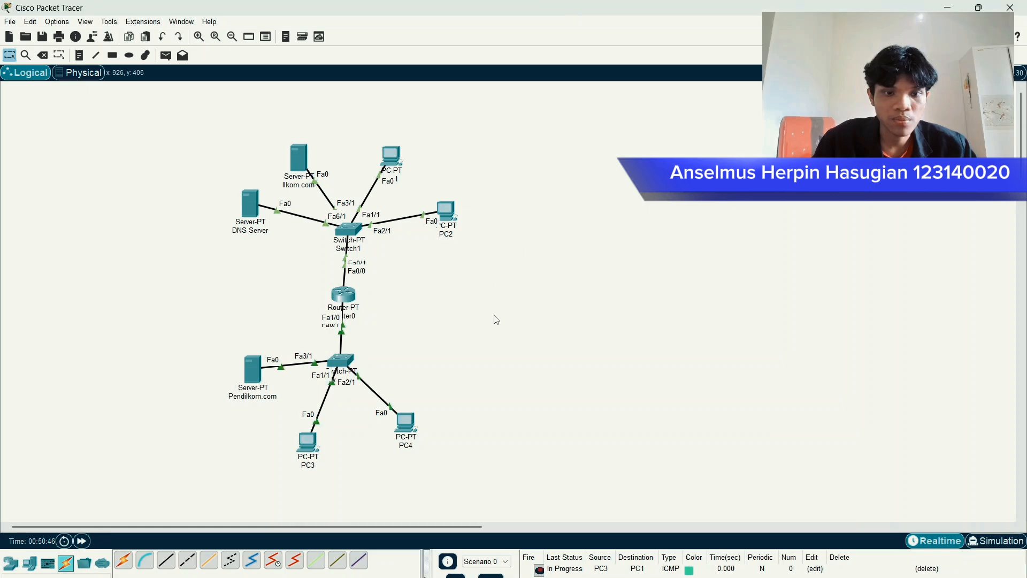
{"action": "left_click", "coordinate": [473, 577]}
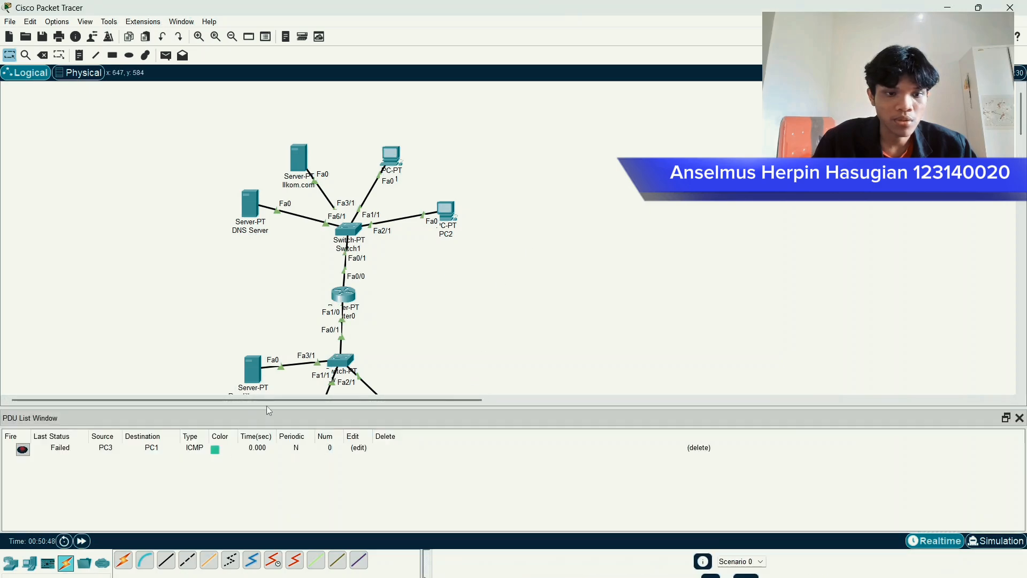
{"action": "left_click_drag", "start_coordinate": [274, 409], "coordinate": [274, 464]}
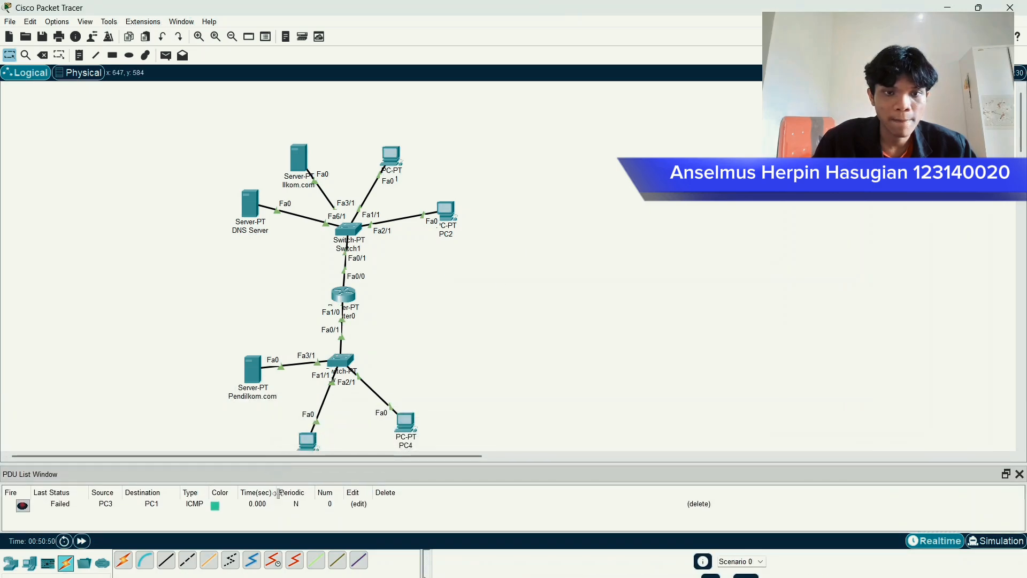
- Send another simple PDU from PC3 to PC1 and increase the height of the PDU list
{"action": "scroll", "coordinate": [467, 336], "scroll_direction": "down", "scroll_amount": 1}
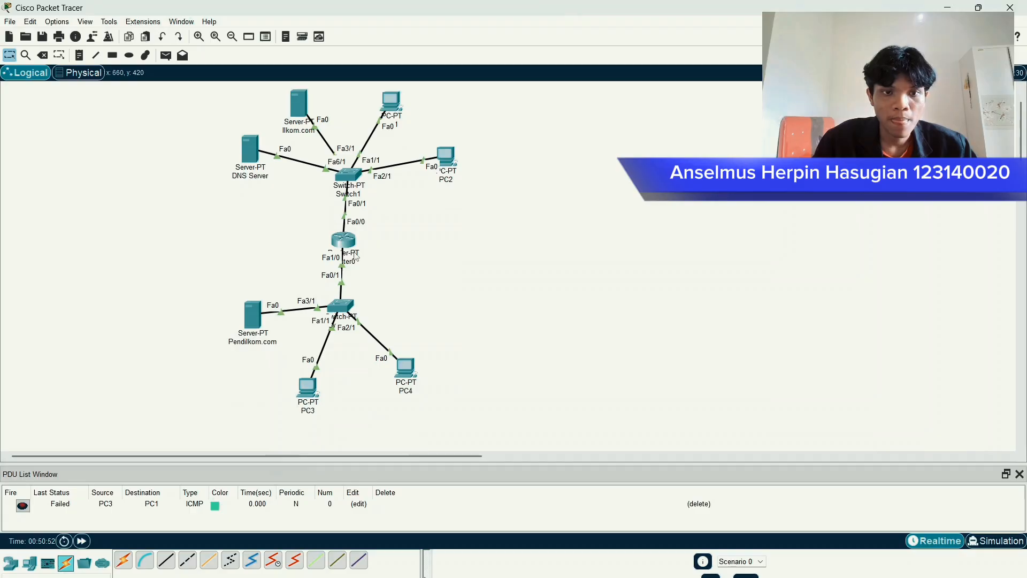
{"action": "left_click", "coordinate": [165, 55]}
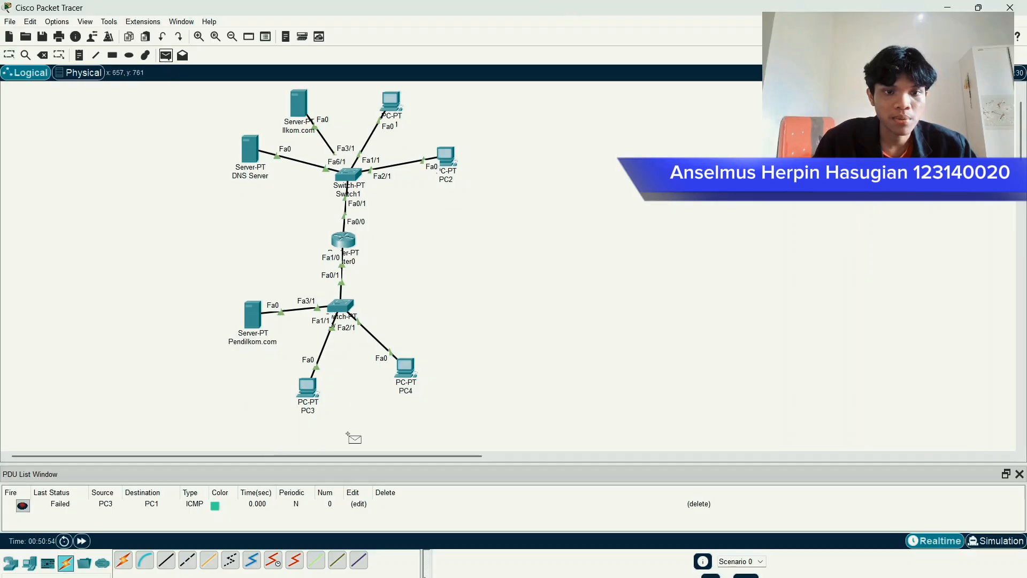
{"action": "left_click", "coordinate": [314, 387]}
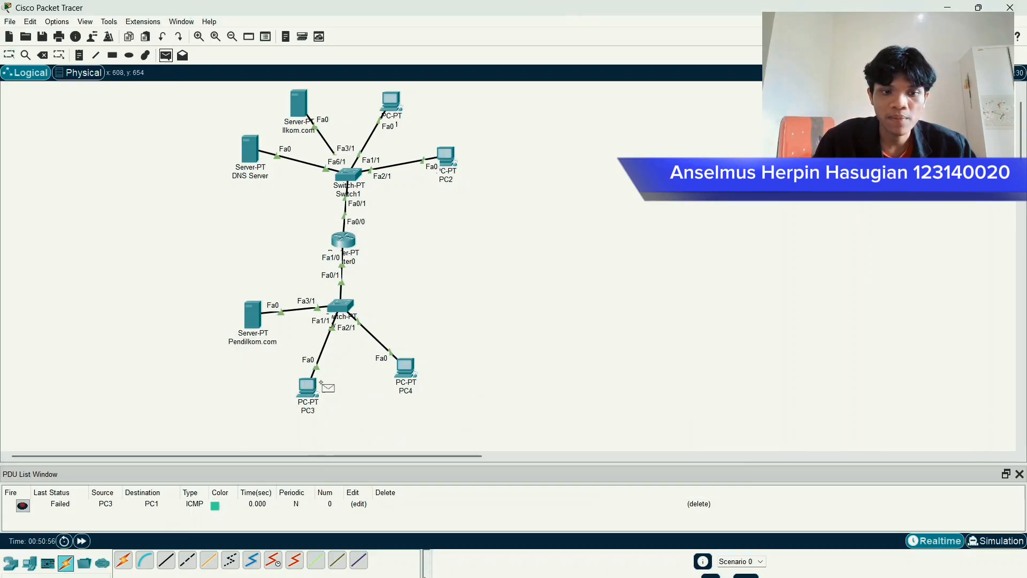
{"action": "left_click", "coordinate": [391, 101]}
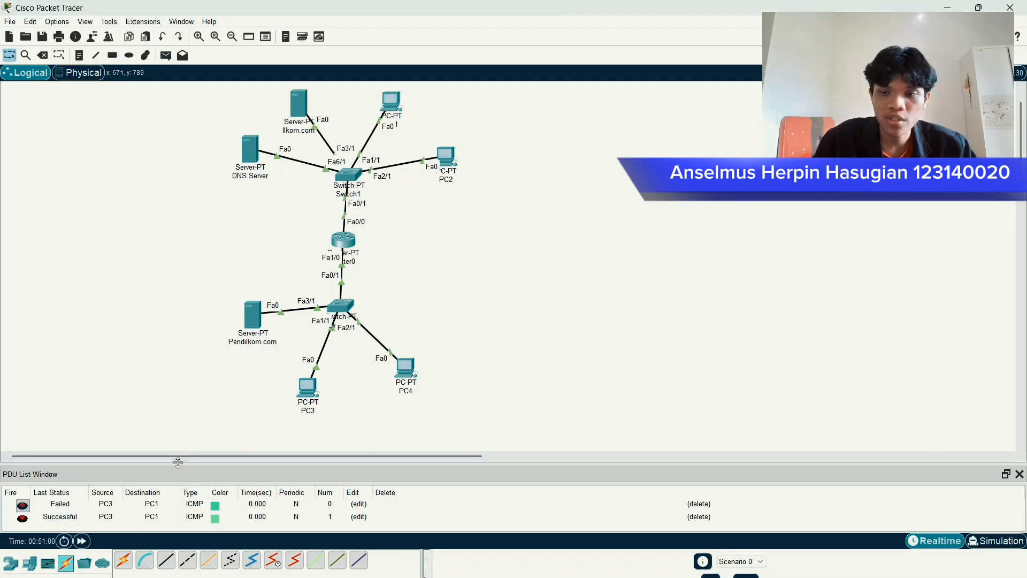
{"action": "left_click_drag", "start_coordinate": [178, 462], "coordinate": [179, 438]}
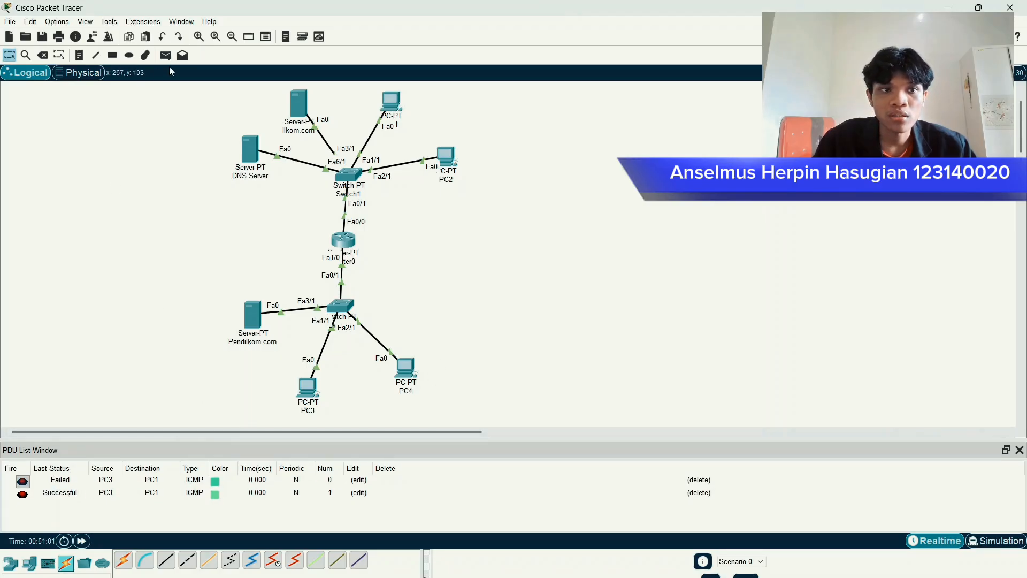
- Send a simple PDU in the reverse direction, from PC1 to PC3
{"action": "left_click", "coordinate": [166, 55]}
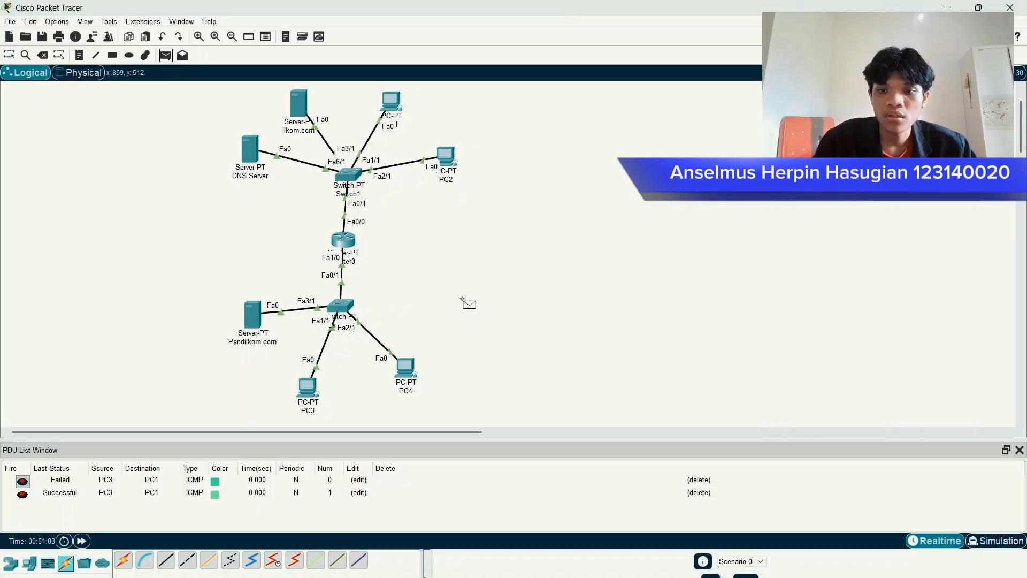
{"action": "left_click", "coordinate": [390, 98]}
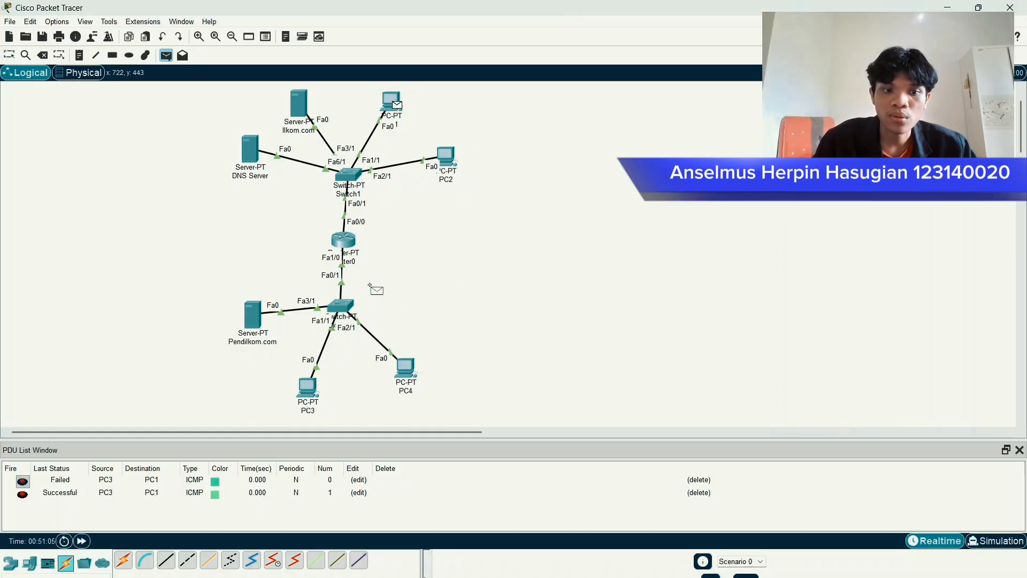
{"action": "left_click", "coordinate": [319, 378]}
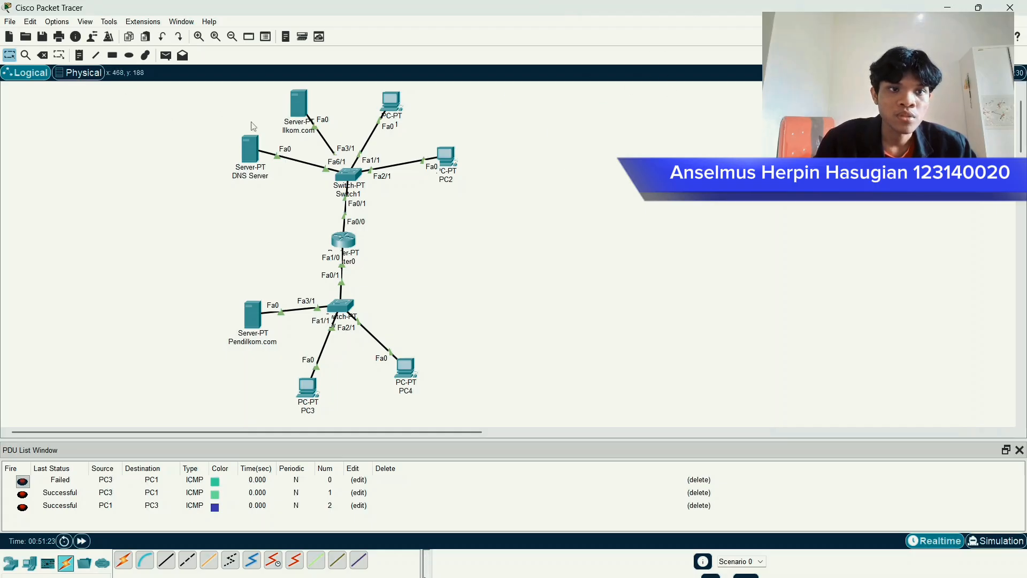
- Send a simple PDU from PC2 to PC4 twice and check the newest entries in the PDU list
{"action": "left_click", "coordinate": [166, 55]}
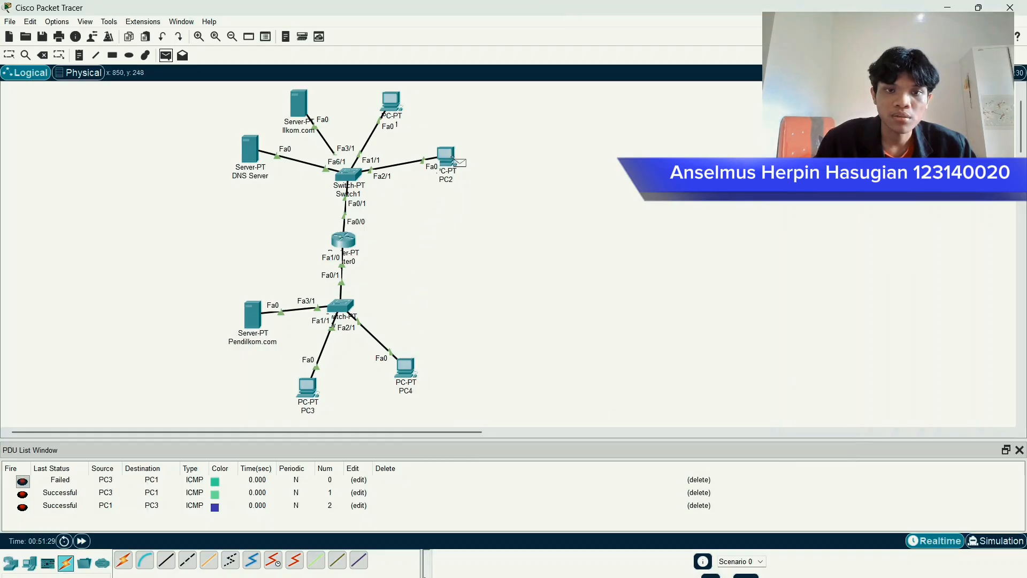
{"action": "left_click", "coordinate": [447, 156]}
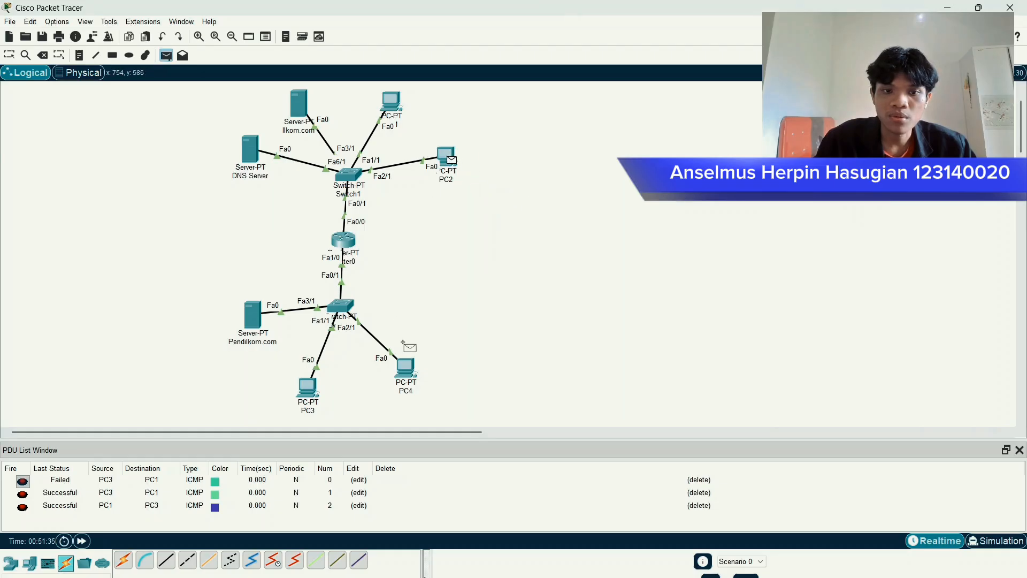
{"action": "left_click", "coordinate": [403, 360]}
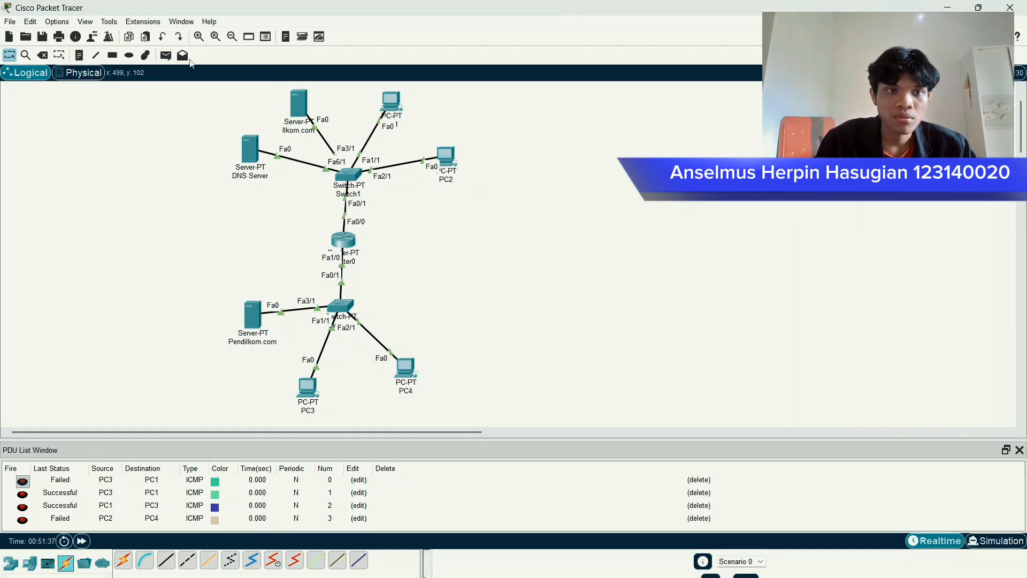
{"action": "left_click", "coordinate": [166, 56]}
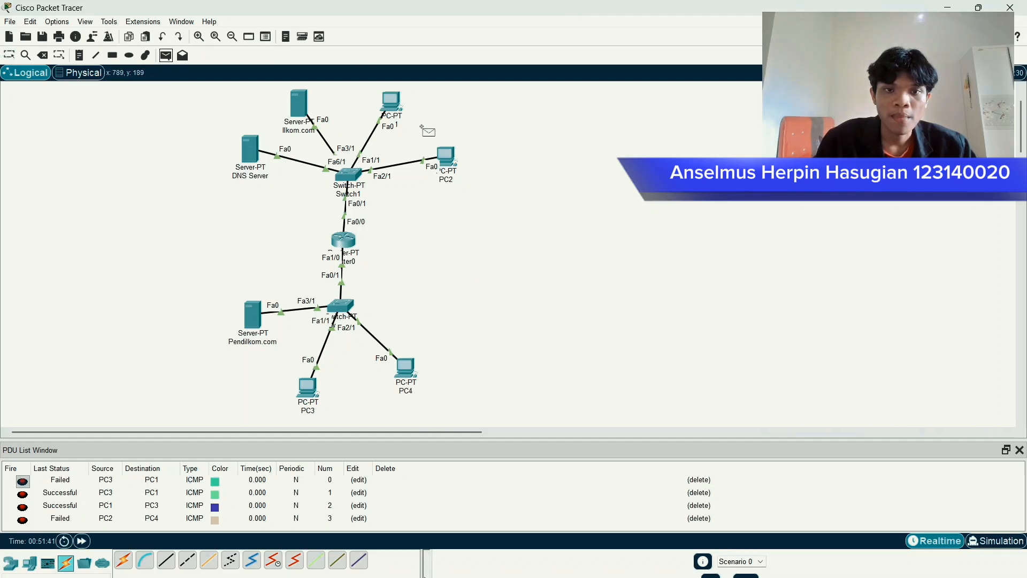
{"action": "left_click", "coordinate": [448, 156]}
{"action": "left_click", "coordinate": [409, 370]}
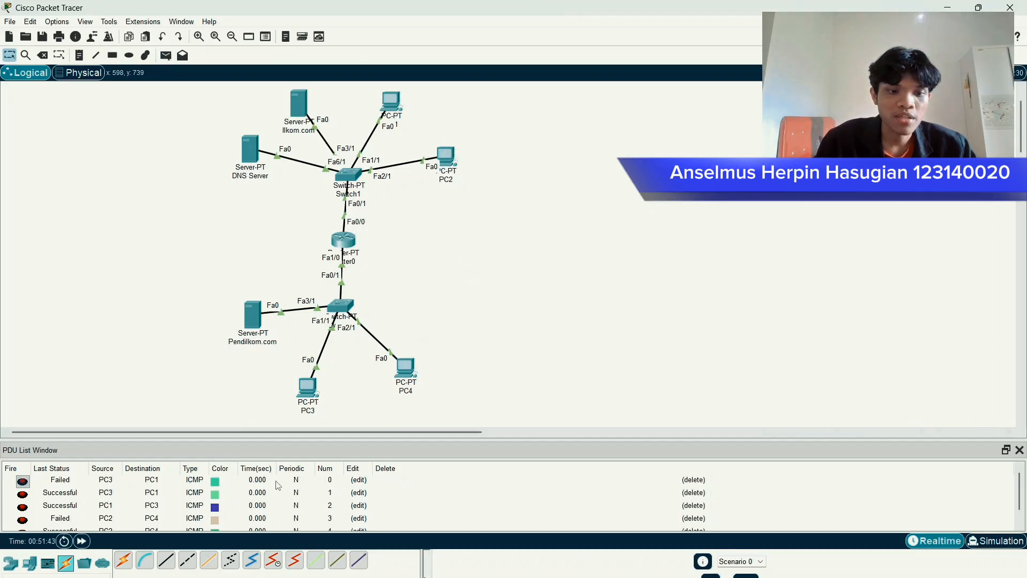
{"action": "scroll", "coordinate": [256, 497], "scroll_direction": "down", "scroll_amount": 1}
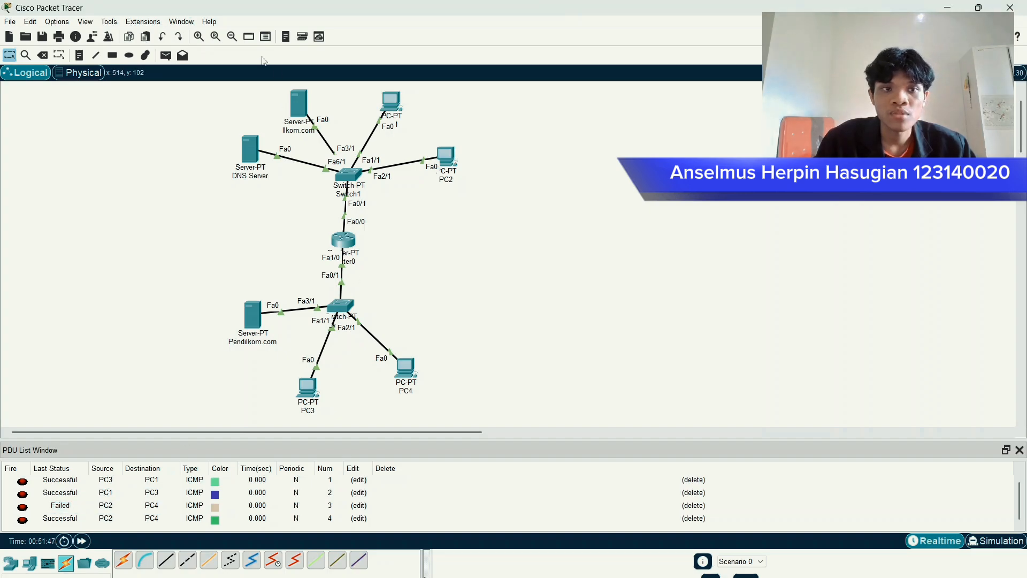
- Send a simple PDU from PC4 to PC2
{"action": "left_click", "coordinate": [166, 55]}
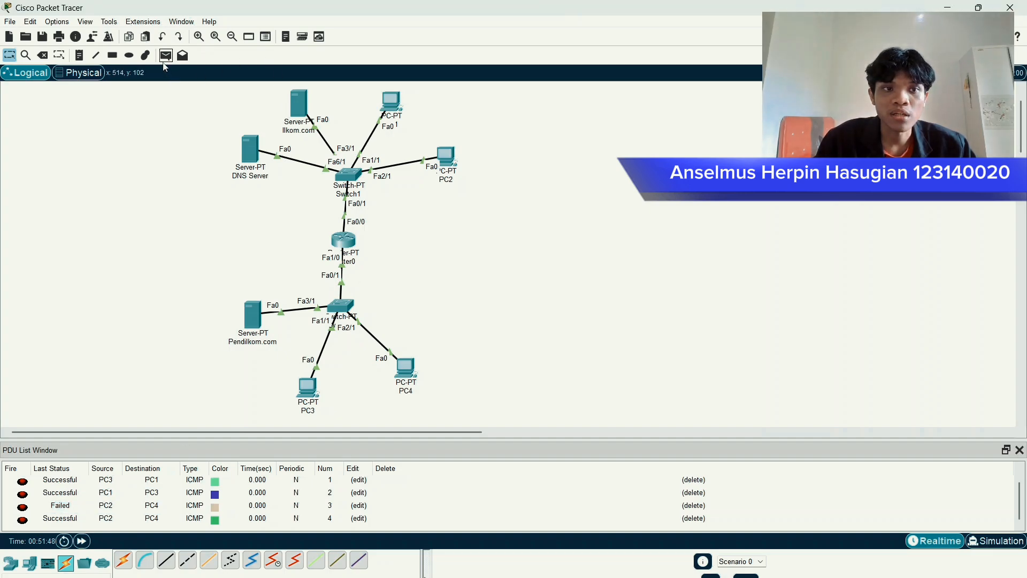
{"action": "left_click", "coordinate": [399, 367]}
{"action": "left_click", "coordinate": [448, 157]}
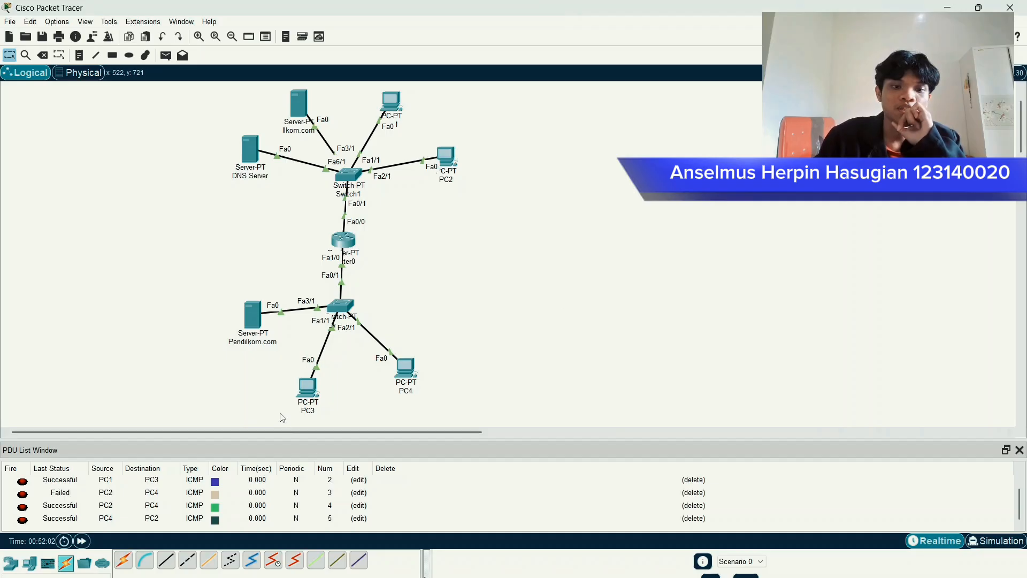
- Ping 192.168.123.4 from PC3's Command Prompt, look over the ping output and close the PC3 window
{"action": "left_click", "coordinate": [297, 388]}
{"action": "left_click_drag", "start_coordinate": [524, 155], "coordinate": [317, 141]}
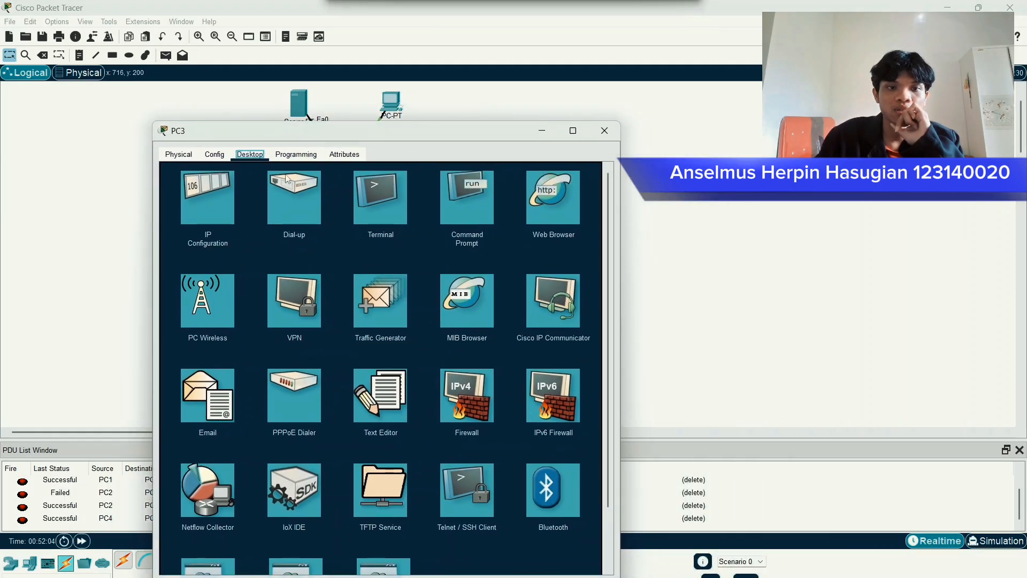
{"action": "left_click", "coordinate": [461, 220]}
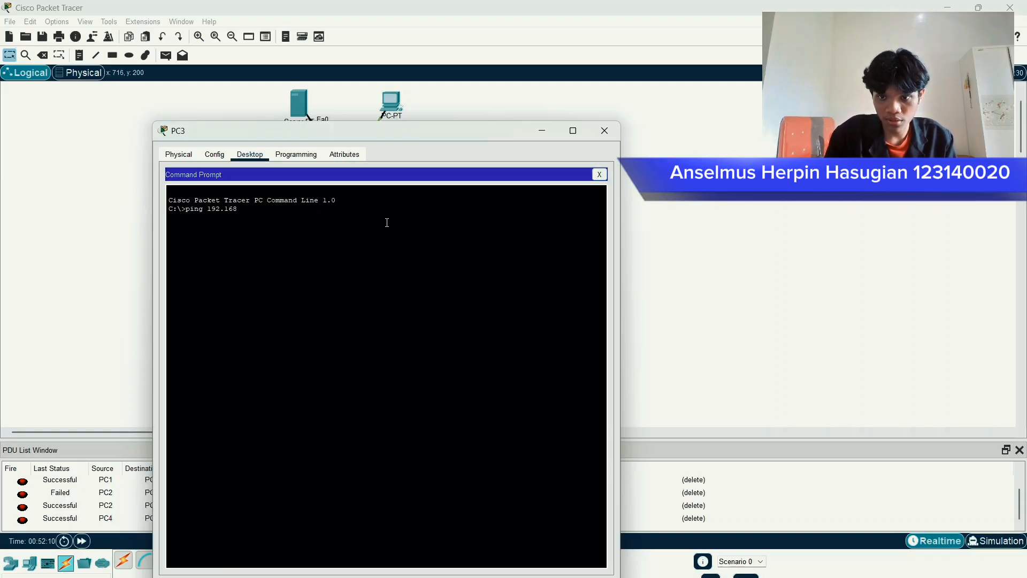
{"action": "type", "text": ".123.4"}
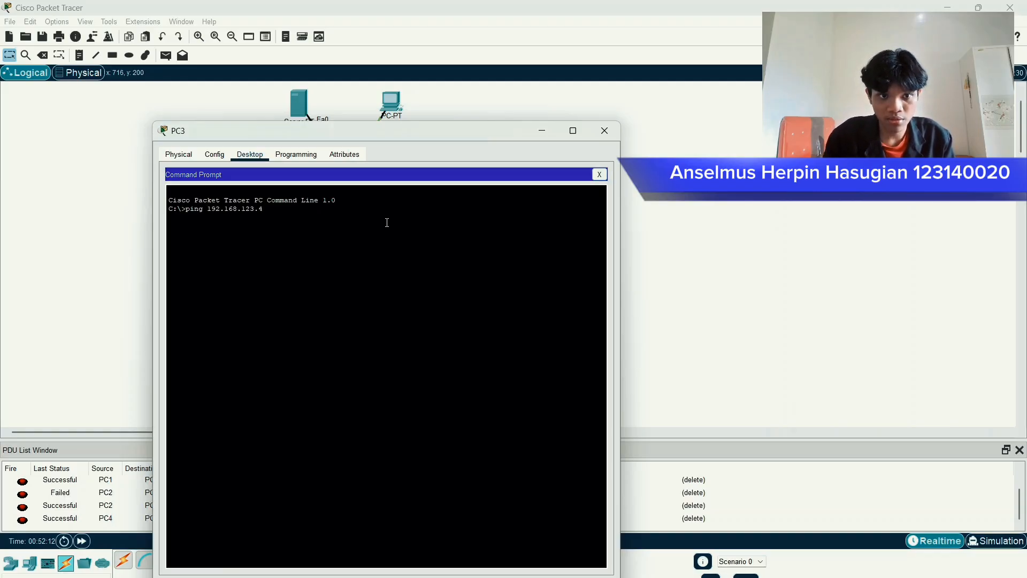
{"action": "key", "text": "Return"}
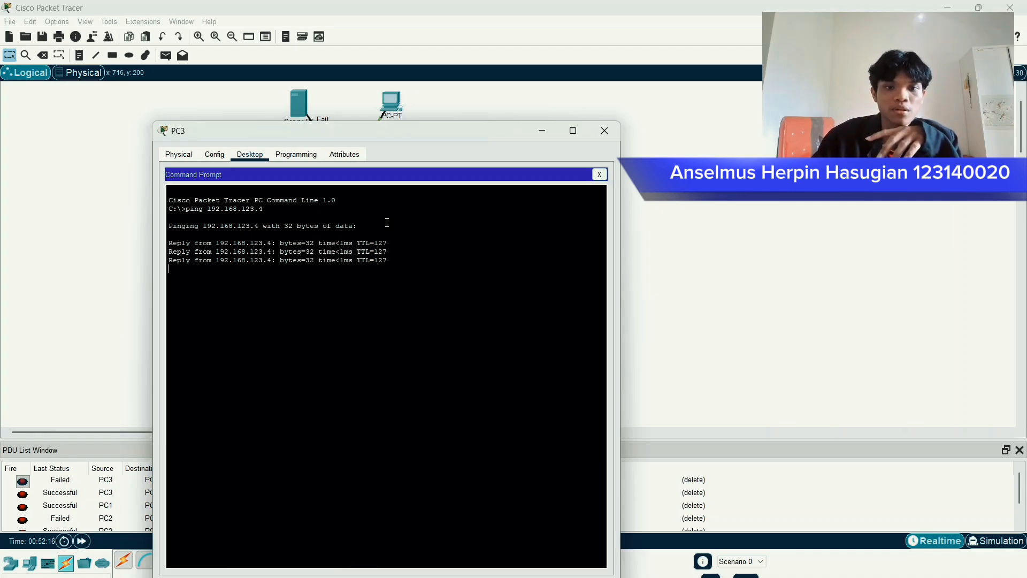
{"action": "left_click_drag", "start_coordinate": [365, 334], "coordinate": [167, 188]}
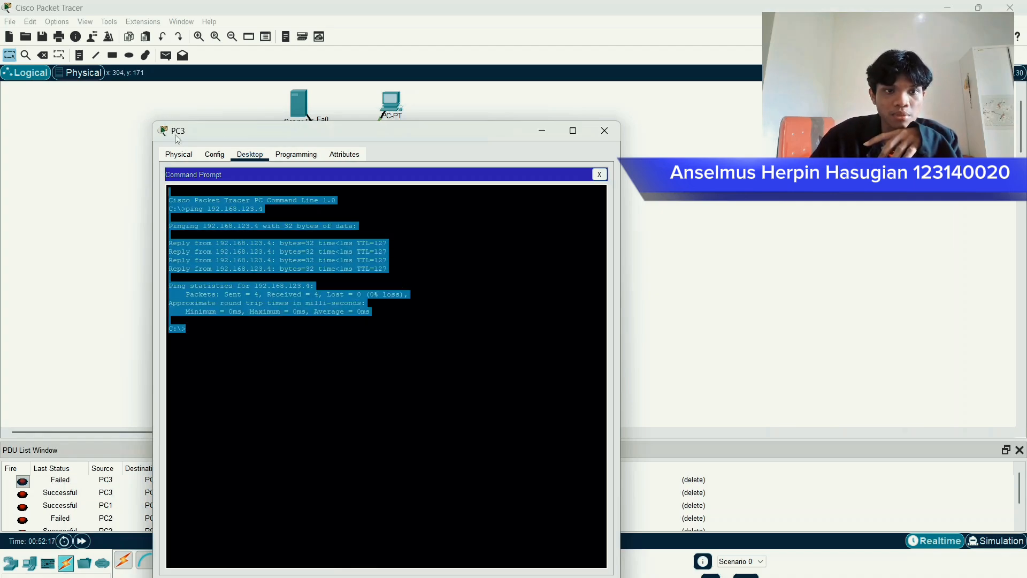
{"action": "left_click", "coordinate": [286, 274]}
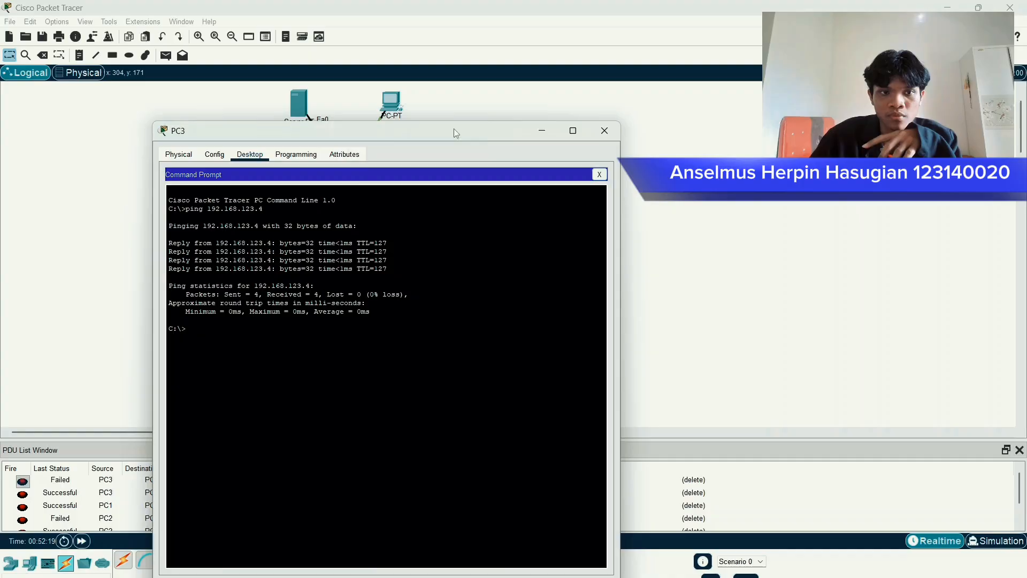
{"action": "left_click", "coordinate": [605, 131]}
- Open the Command Prompt on PC1, then set its window aside to reach the topology
{"action": "left_click", "coordinate": [391, 105]}
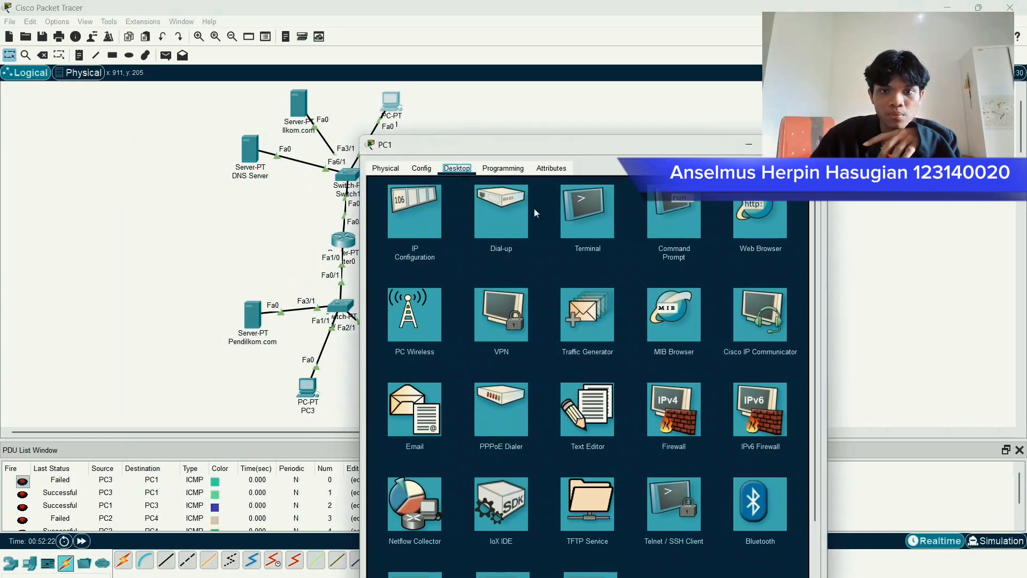
{"action": "left_click", "coordinate": [671, 211]}
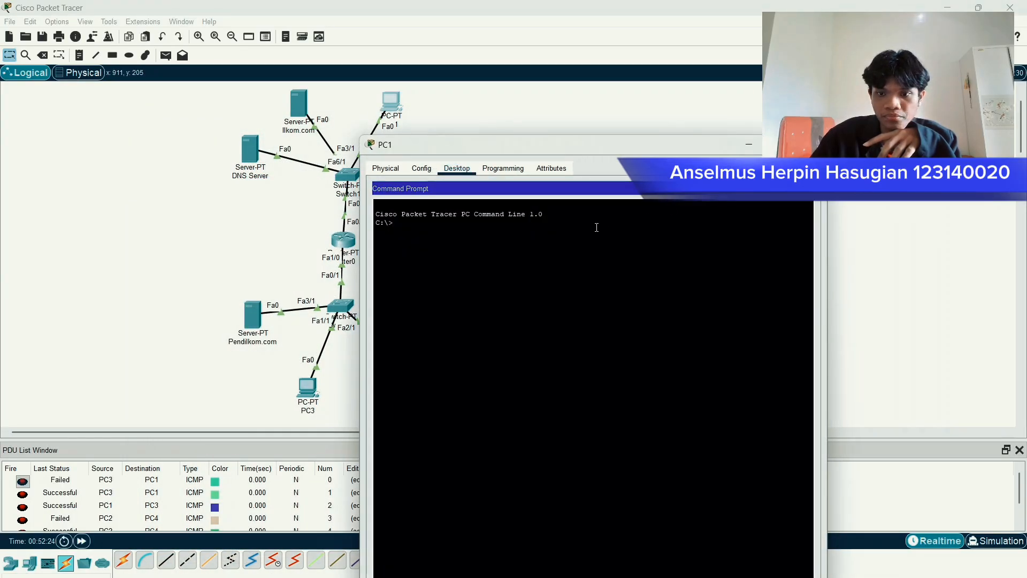
{"action": "left_click_drag", "start_coordinate": [582, 153], "coordinate": [644, 133]}
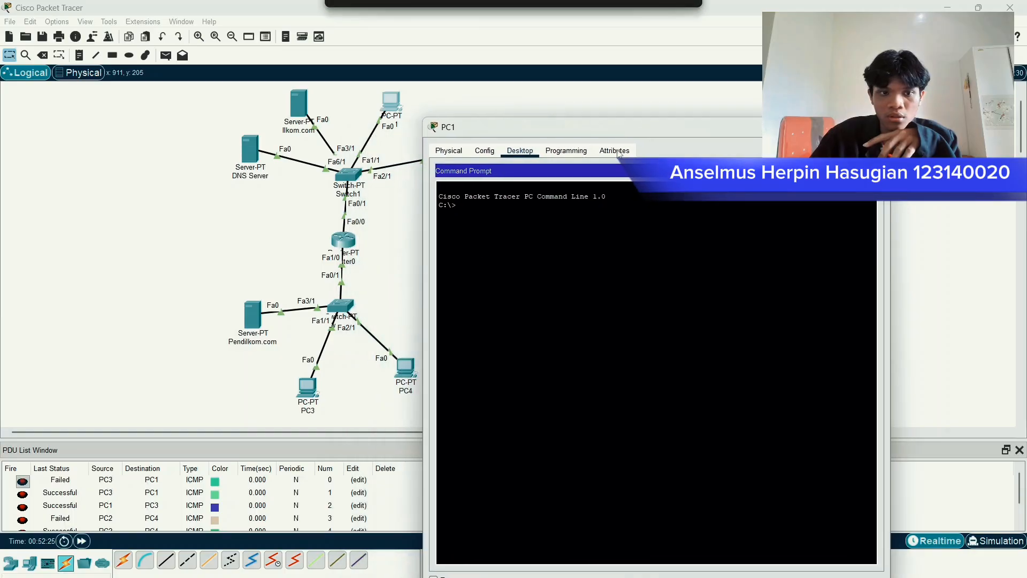
{"action": "left_click", "coordinate": [881, 123]}
- Look up PC3's IPv4 address in its IP Configuration and close the PC3 window
{"action": "left_click", "coordinate": [308, 388]}
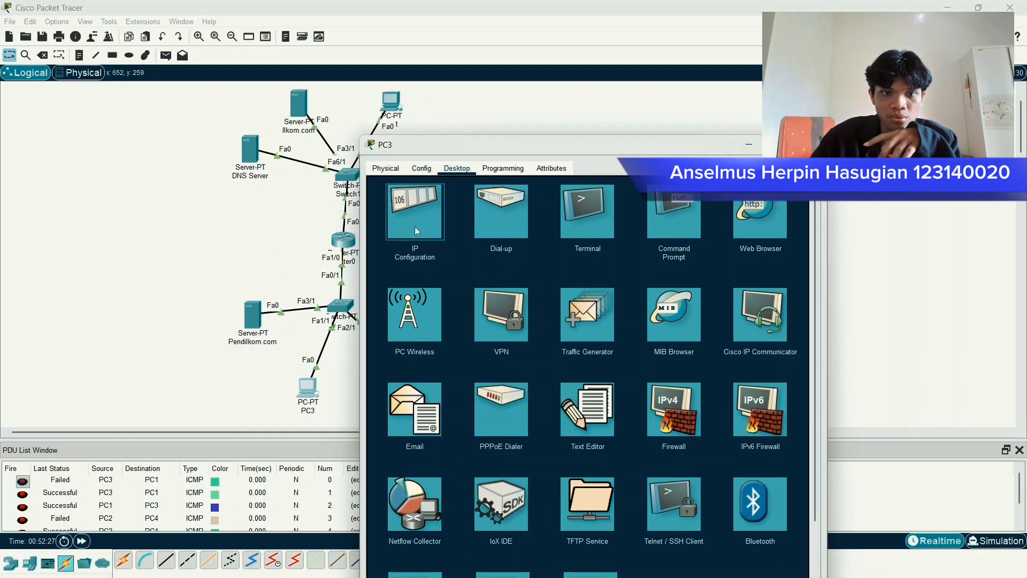
{"action": "left_click", "coordinate": [415, 230]}
{"action": "left_click_drag", "start_coordinate": [632, 148], "coordinate": [334, 148]}
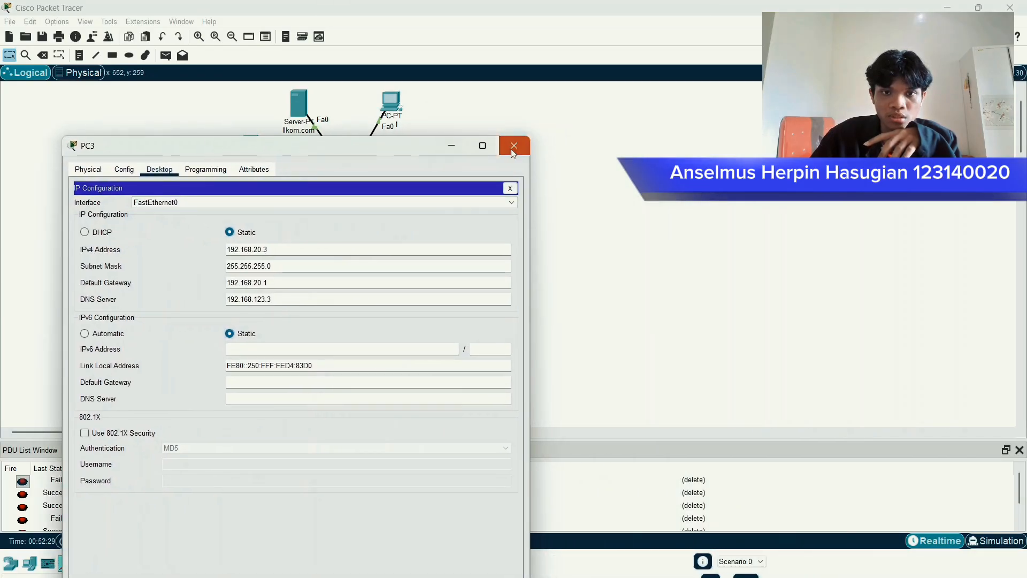
{"action": "left_click", "coordinate": [513, 145]}
- Ping 192.168.20.3 from PC1's Command Prompt, close the PC1 window and review the entries in the PDU list
{"action": "left_click", "coordinate": [393, 109]}
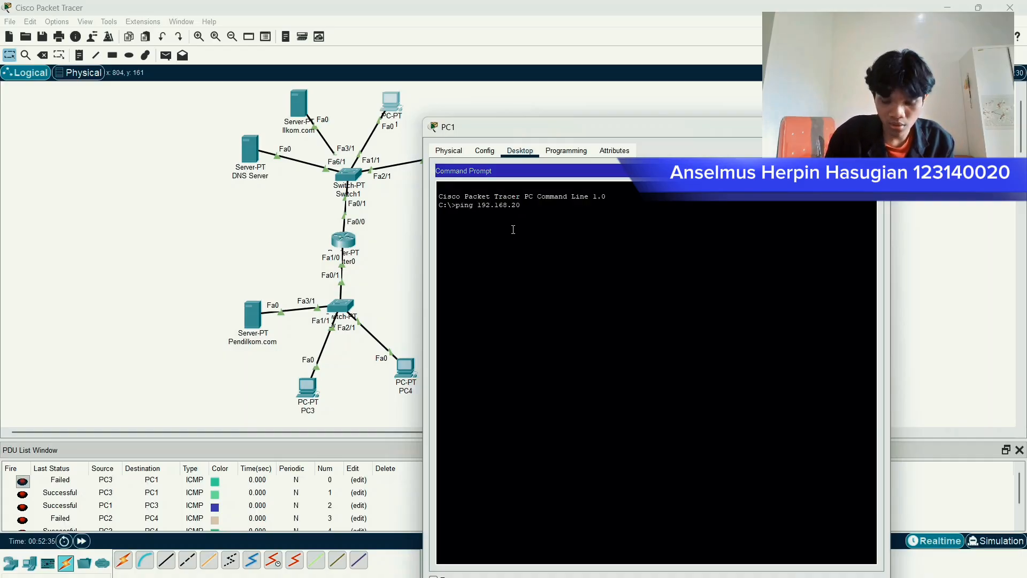
{"action": "type", "text": "ping 192.168.20.3"}
{"action": "key", "text": "Return"}
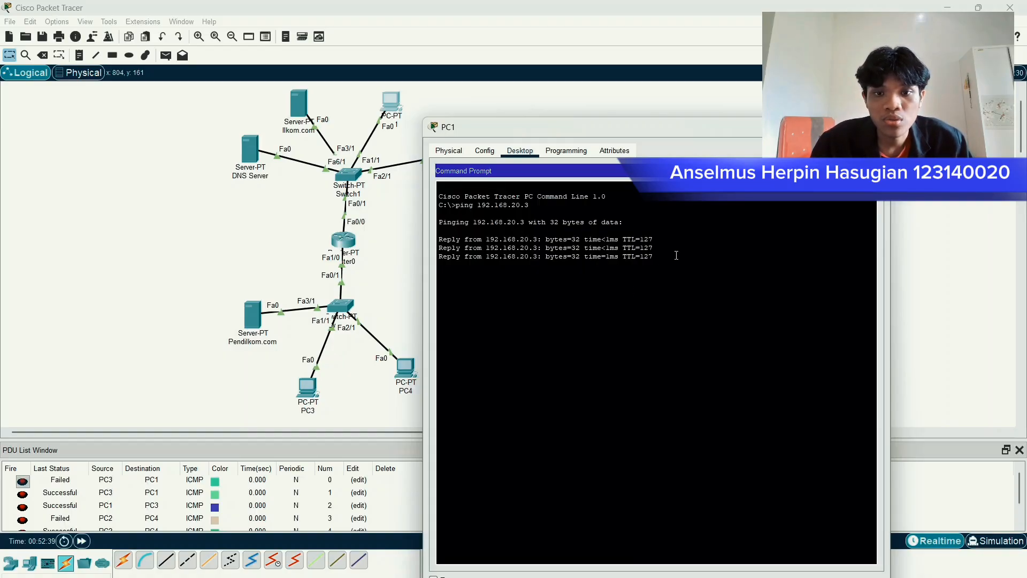
{"action": "left_click_drag", "start_coordinate": [646, 141], "coordinate": [403, 112]}
{"action": "left_click", "coordinate": [619, 95]}
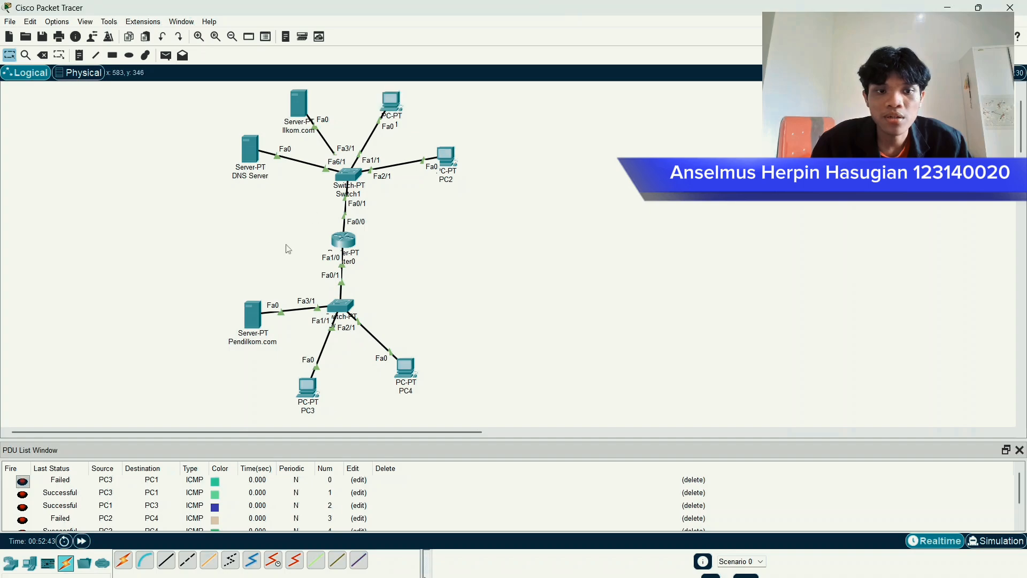
{"action": "scroll", "coordinate": [245, 513], "scroll_direction": "down", "scroll_amount": 1}
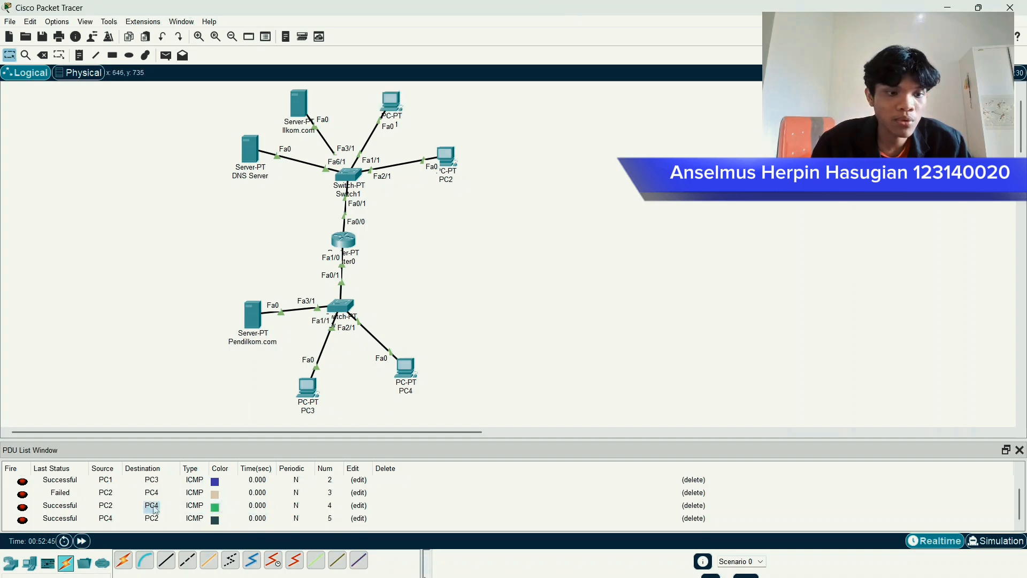
{"action": "scroll", "coordinate": [102, 495], "scroll_direction": "up", "scroll_amount": 1}
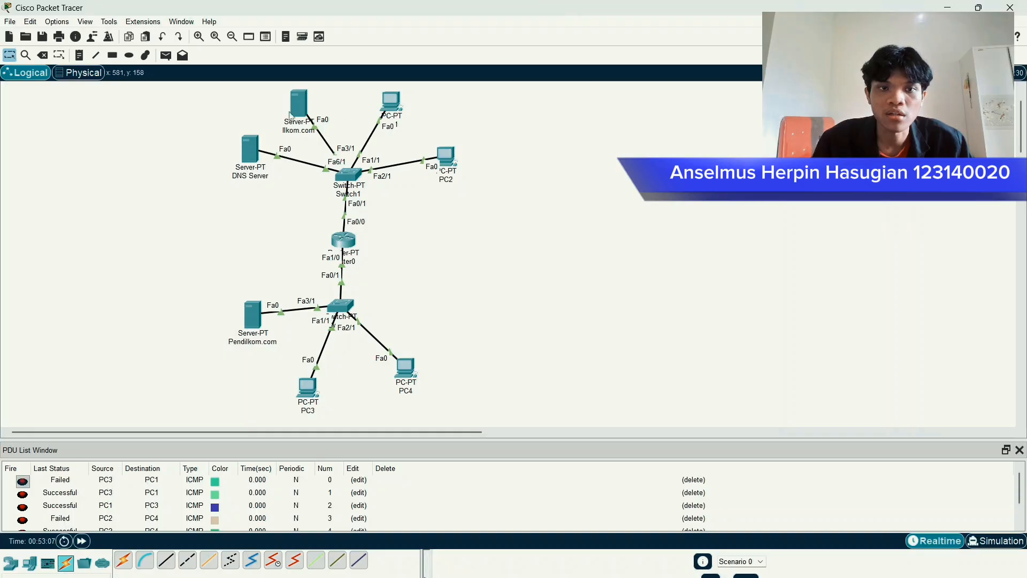
- Load ilkom.com in PC1's Web Browser, set the window aside and highlight the domain name in the URL
{"action": "left_click", "coordinate": [391, 102]}
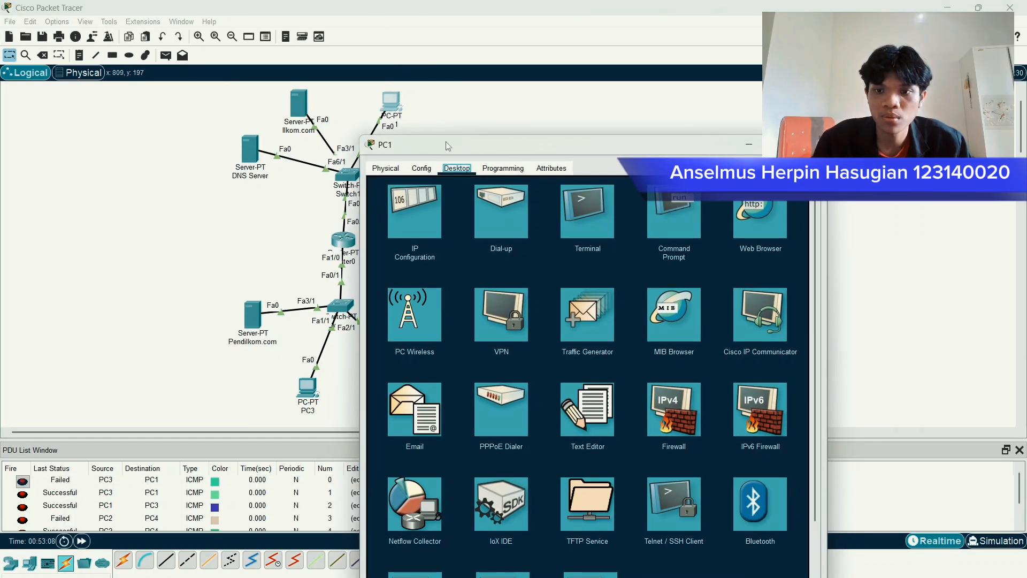
{"action": "left_click_drag", "start_coordinate": [448, 146], "coordinate": [223, 103]}
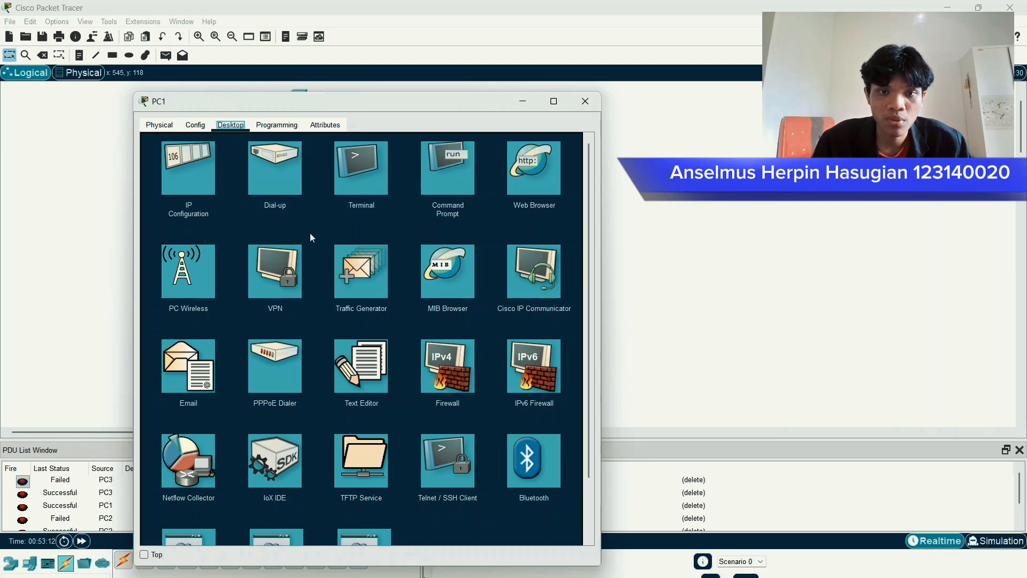
{"action": "left_click", "coordinate": [541, 172]}
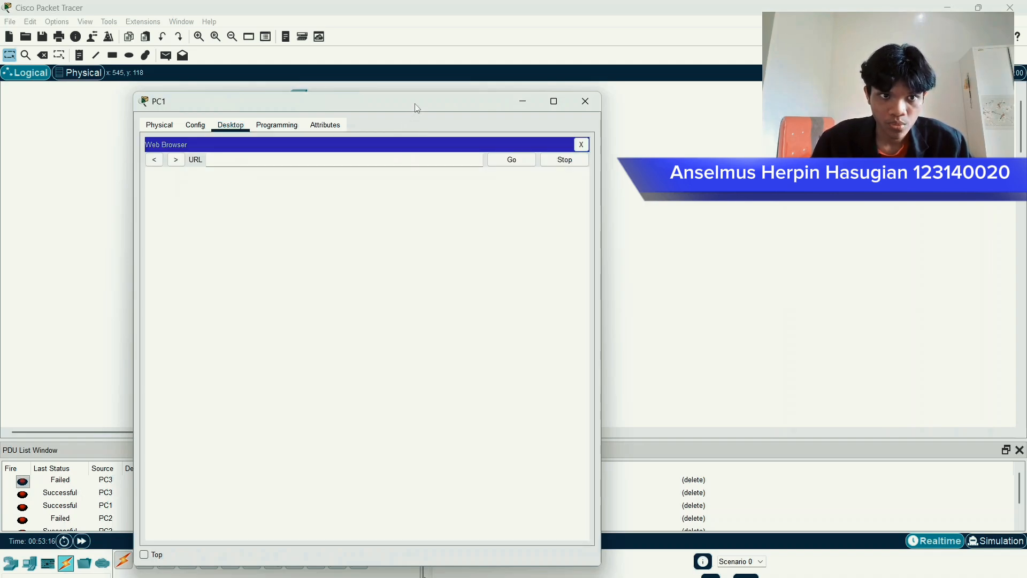
{"action": "left_click_drag", "start_coordinate": [417, 107], "coordinate": [440, 105]}
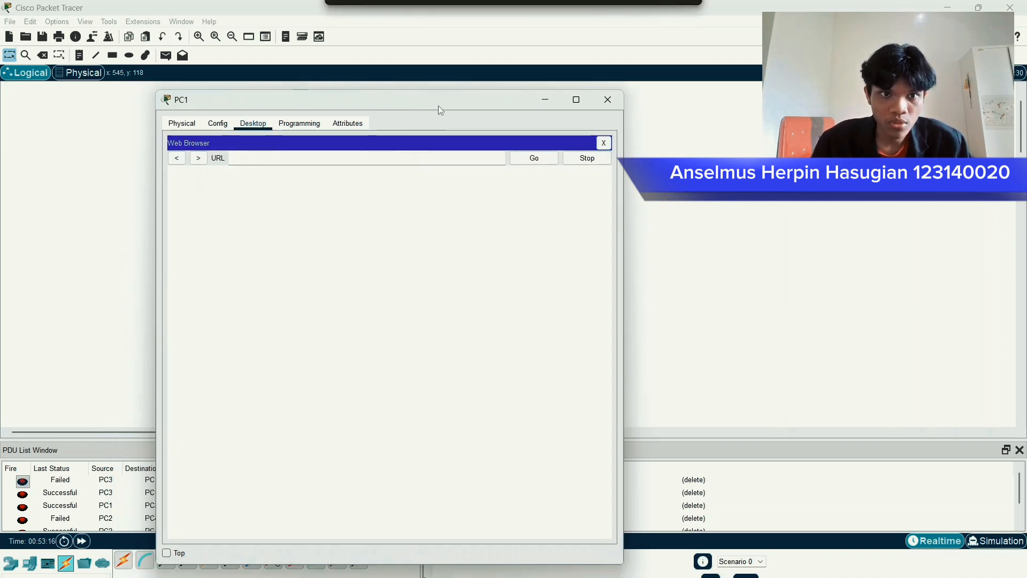
{"action": "left_click", "coordinate": [419, 159]}
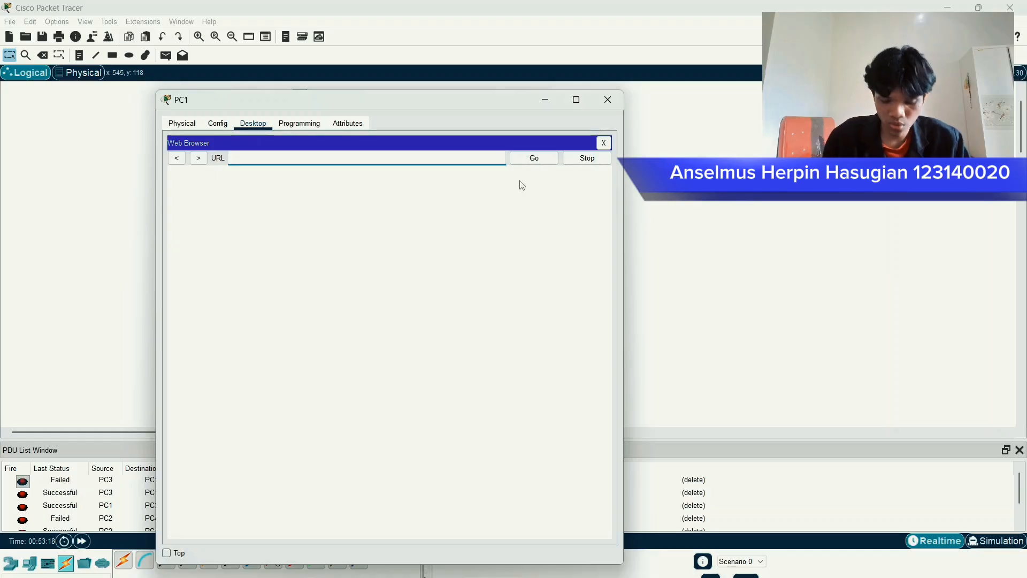
{"action": "type", "text": "ilkom.com"}
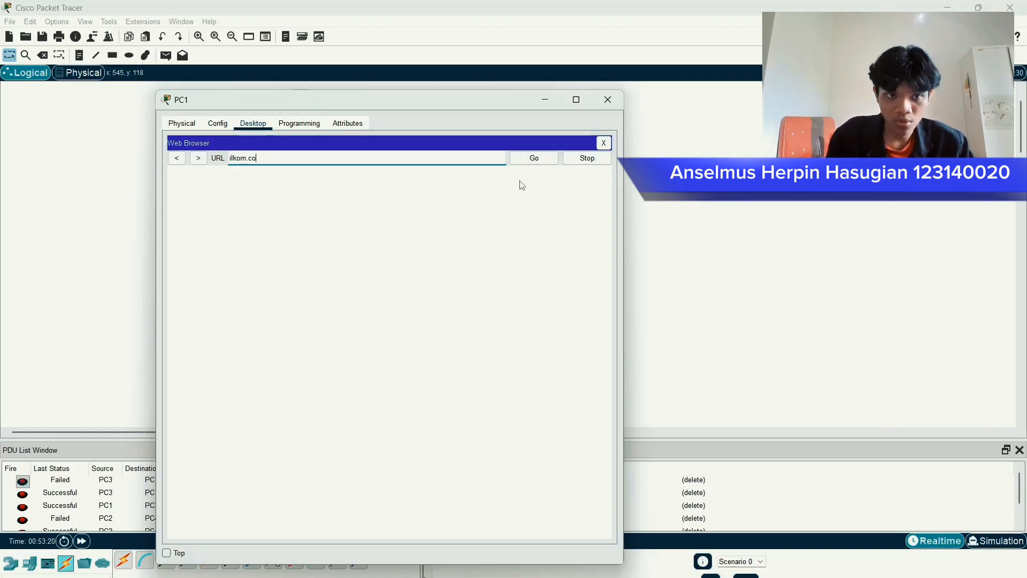
{"action": "key", "text": "Return"}
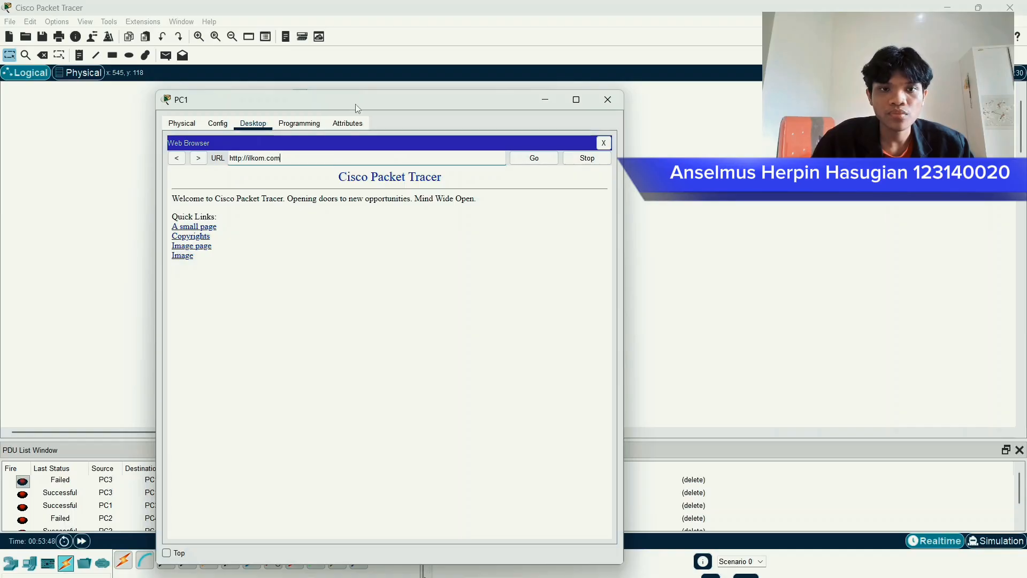
{"action": "left_click_drag", "start_coordinate": [358, 108], "coordinate": [447, 220]}
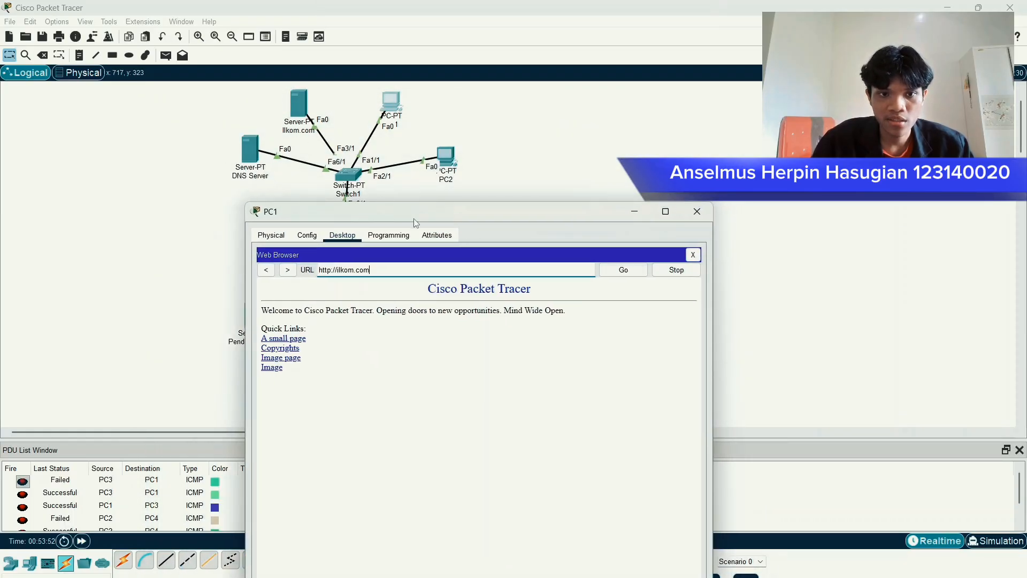
{"action": "left_click_drag", "start_coordinate": [416, 223], "coordinate": [398, 200]}
{"action": "left_click_drag", "start_coordinate": [375, 246], "coordinate": [320, 254]}
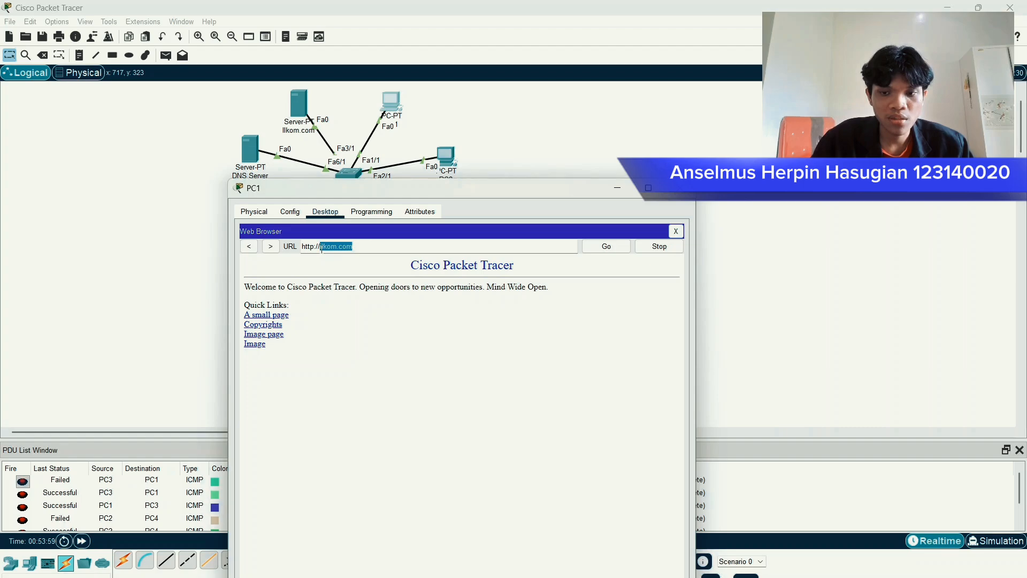
- Look up the IPv4 address in the Ilkom.com server's IP Configuration and close the server window
{"action": "left_click", "coordinate": [296, 86]}
{"action": "left_click", "coordinate": [299, 103]}
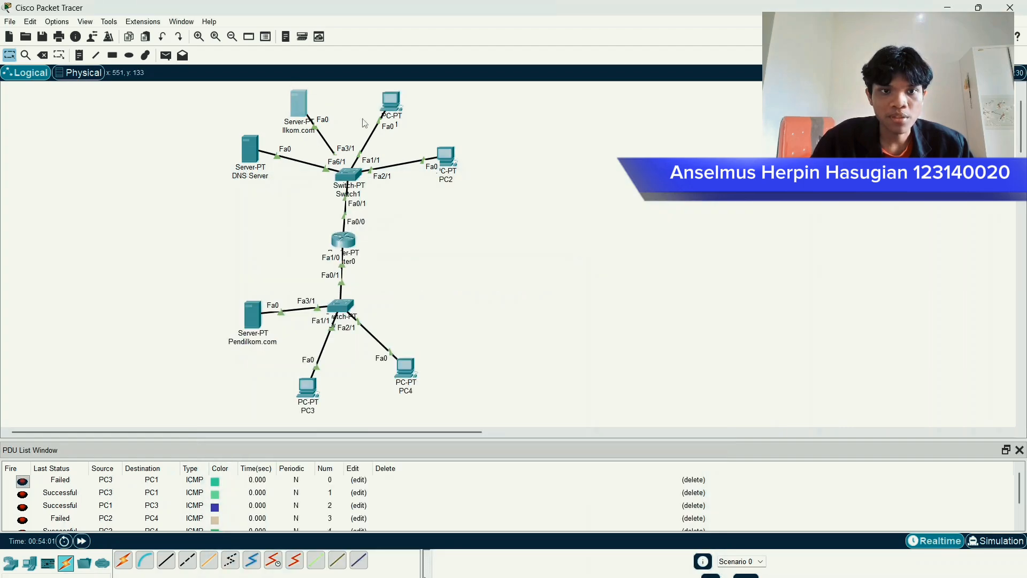
{"action": "left_click_drag", "start_coordinate": [416, 148], "coordinate": [341, 147]}
{"action": "left_click", "coordinate": [347, 170]}
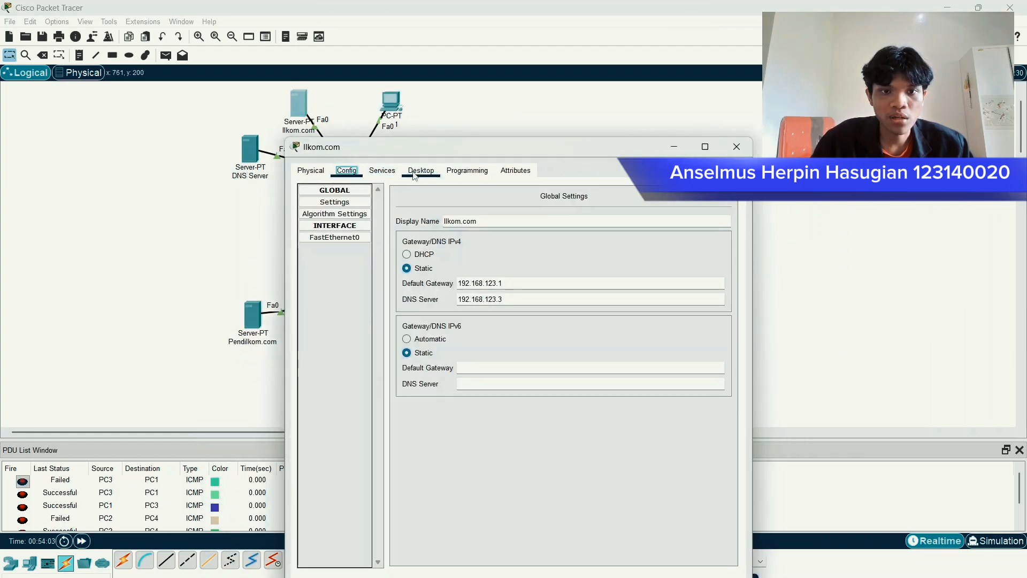
{"action": "left_click", "coordinate": [421, 170]}
{"action": "left_click", "coordinate": [322, 209]}
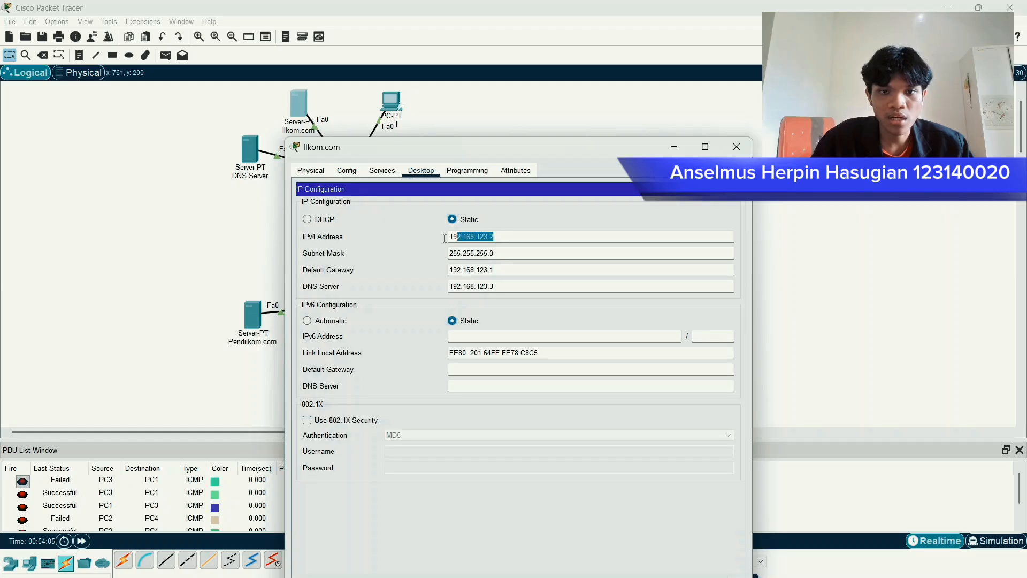
{"action": "left_click_drag", "start_coordinate": [491, 235], "coordinate": [442, 239]}
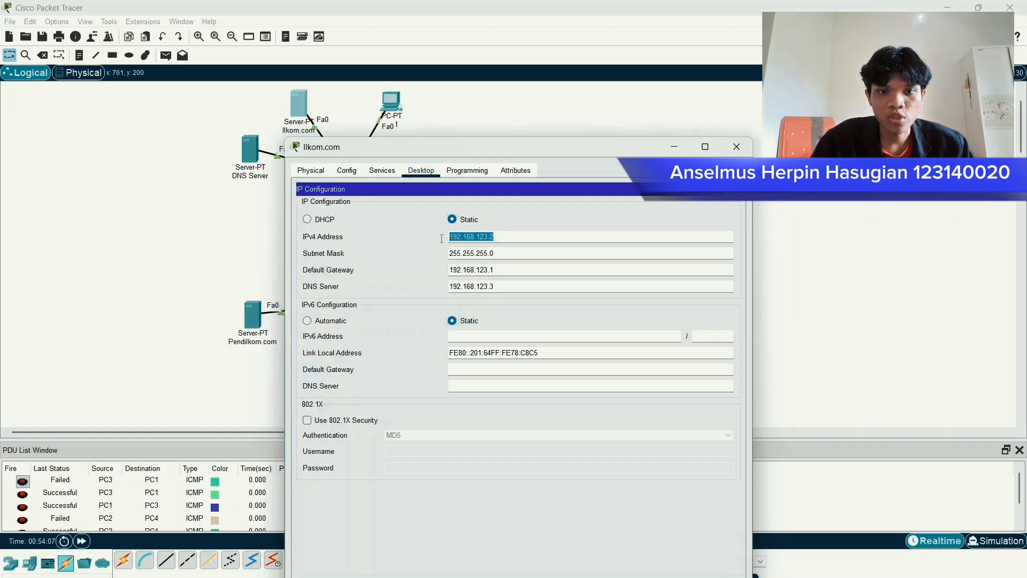
{"action": "left_click_drag", "start_coordinate": [530, 153], "coordinate": [357, 147]}
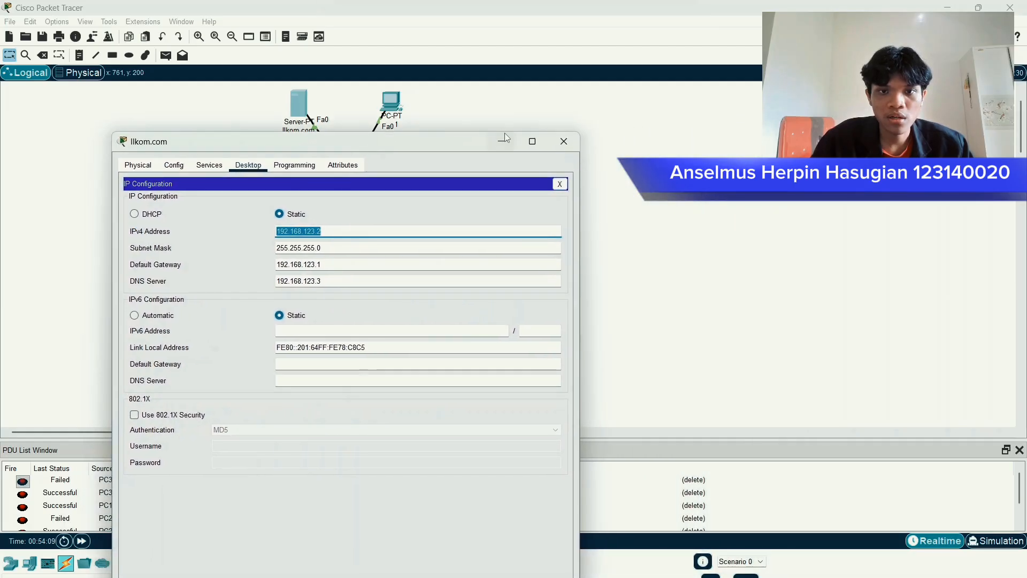
{"action": "left_click", "coordinate": [564, 141]}
- Return to PC1's Web Browser, review the domain in the URL and the loaded page, and uncover the DNS Server
{"action": "left_click", "coordinate": [389, 103]}
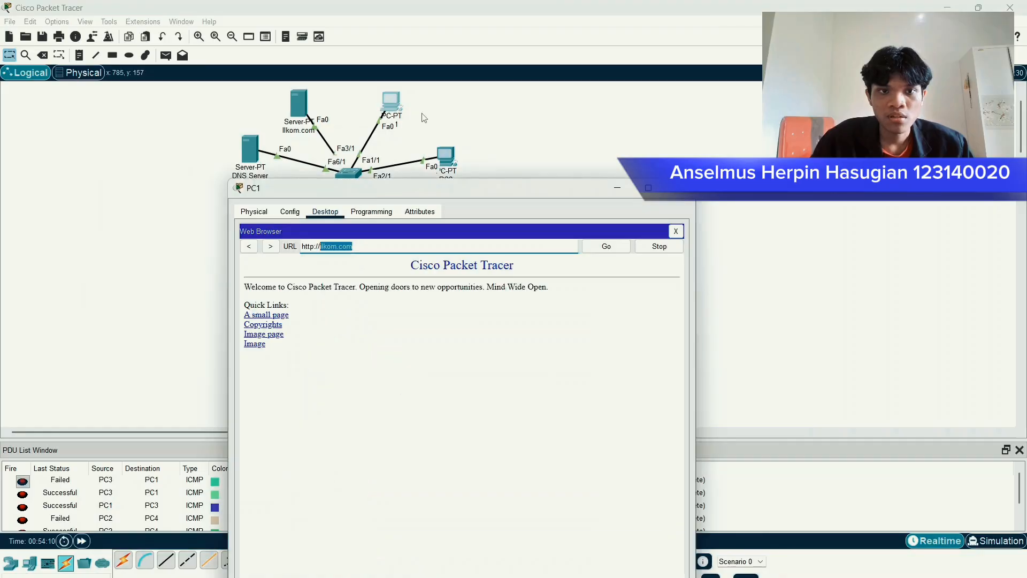
{"action": "left_click_drag", "start_coordinate": [386, 194], "coordinate": [508, 199]}
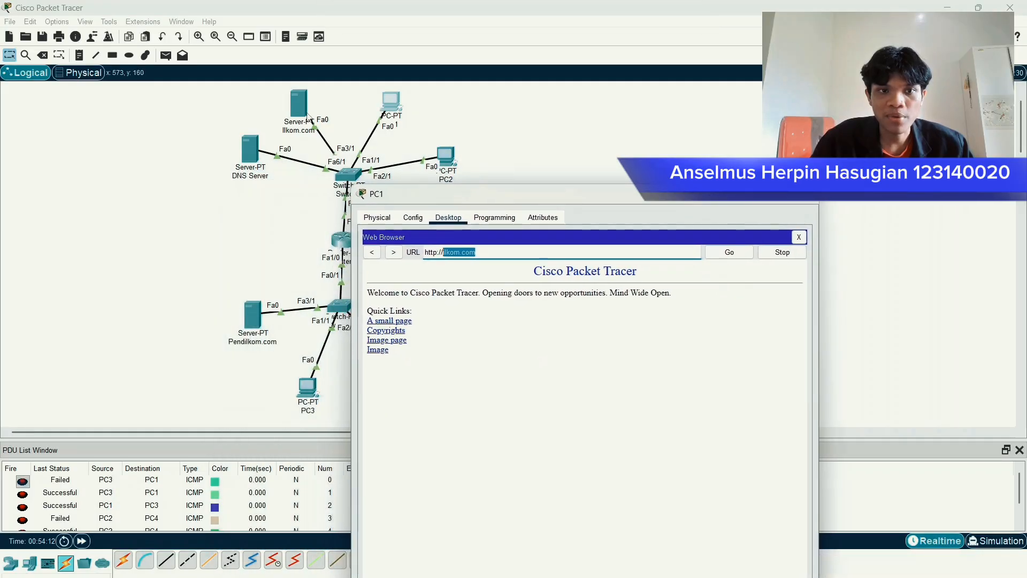
{"action": "mouse_move", "coordinate": [477, 252]}
{"action": "left_mouse_down"}
{"action": "mouse_move", "coordinate": [431, 252]}
{"action": "mouse_move", "coordinate": [459, 253]}
{"action": "left_mouse_up"}
{"action": "left_click", "coordinate": [485, 248]}
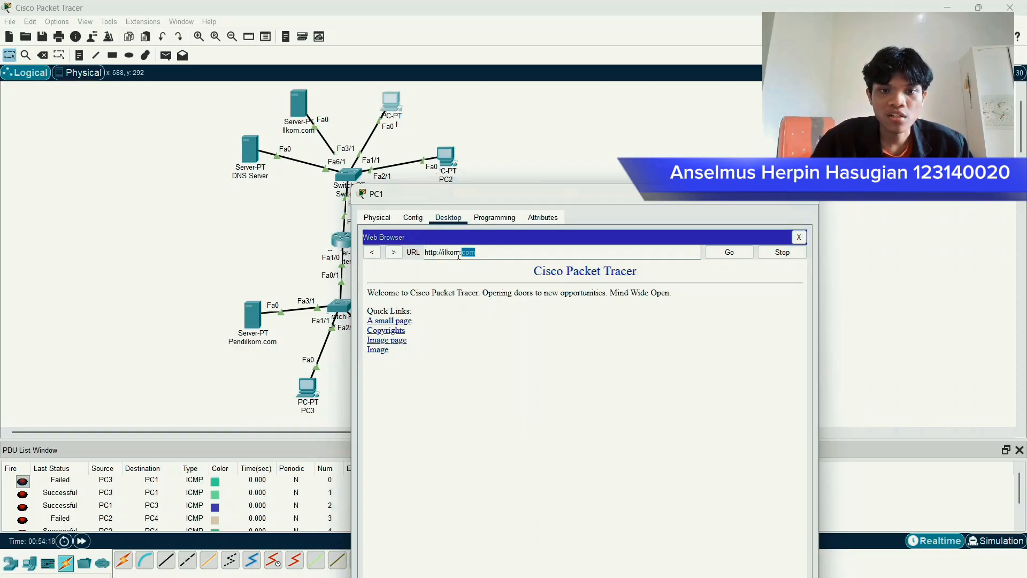
{"action": "left_click", "coordinate": [458, 254]}
{"action": "left_click_drag", "start_coordinate": [457, 194], "coordinate": [268, 134]}
{"action": "left_click_drag", "start_coordinate": [373, 266], "coordinate": [471, 256]}
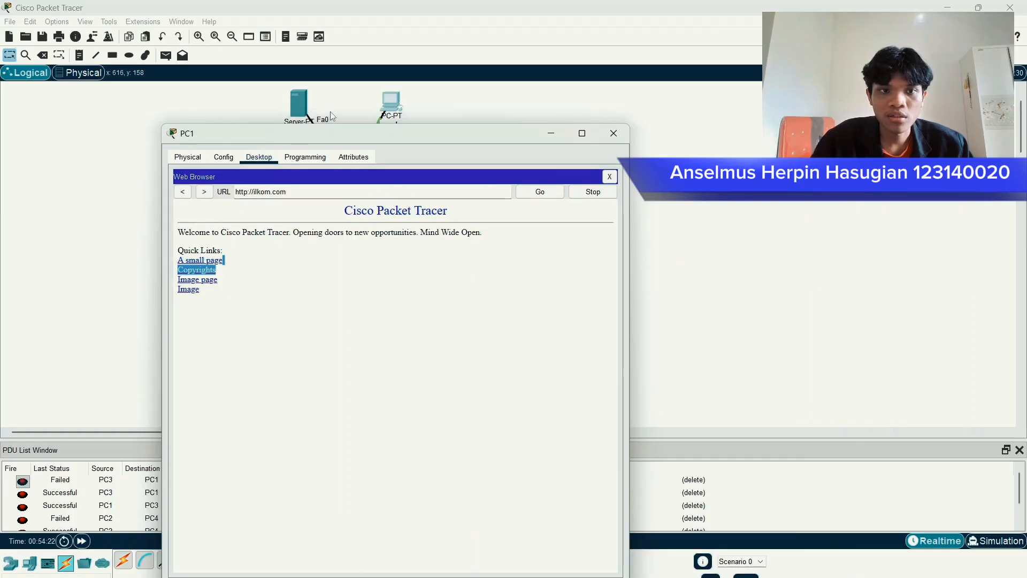
{"action": "left_click_drag", "start_coordinate": [337, 132], "coordinate": [482, 158]}
- Inspect the ilkom.com record in the DNS Server's DNS service and close the server window
{"action": "left_click", "coordinate": [257, 146]}
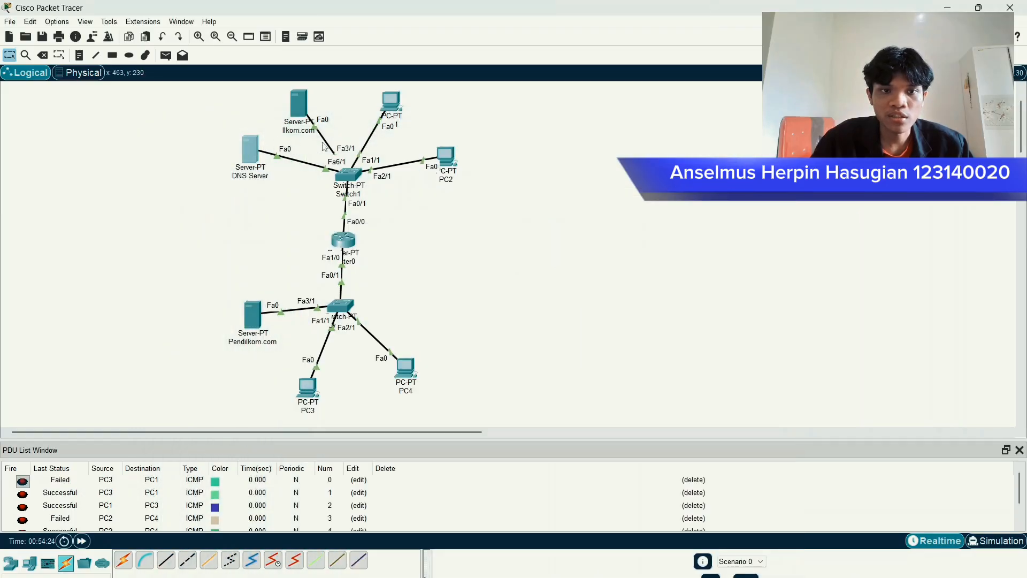
{"action": "left_click_drag", "start_coordinate": [403, 156], "coordinate": [282, 137]}
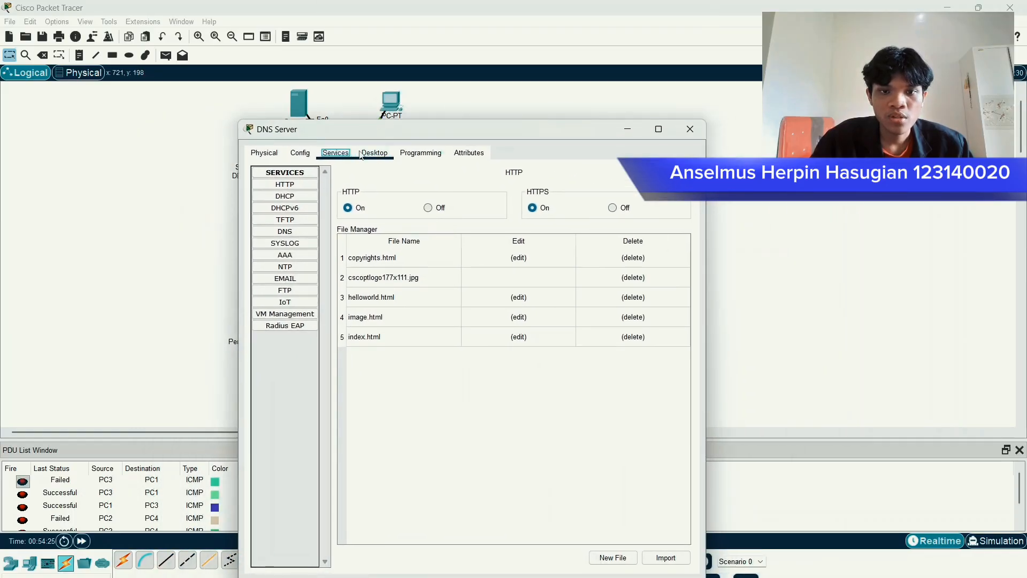
{"action": "left_click", "coordinate": [289, 231]}
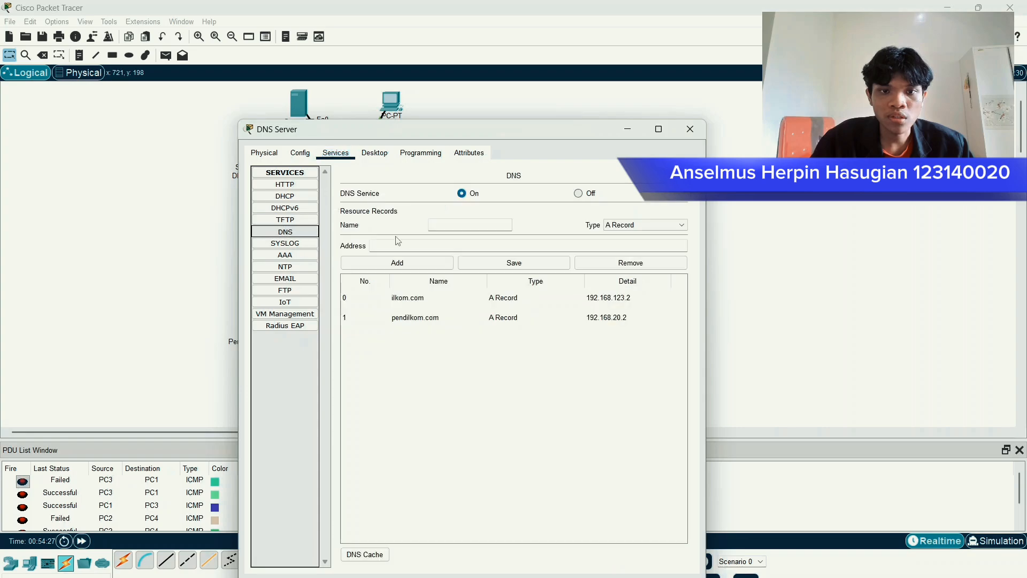
{"action": "left_click", "coordinate": [413, 302]}
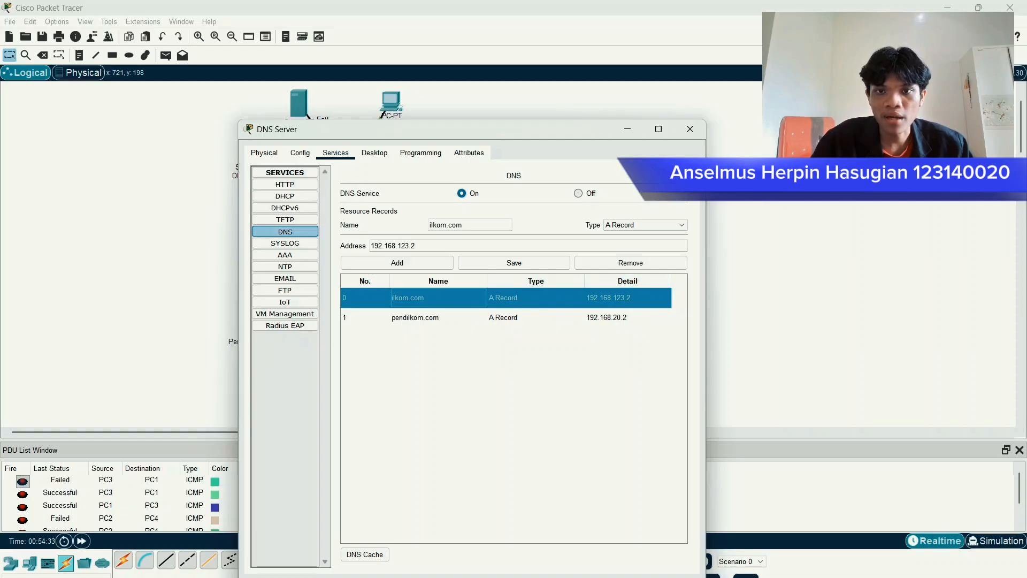
{"action": "left_click", "coordinate": [690, 129]}
- Try loading the misspelled domain ilcom.com in PC1's Web Browser and examine the response
{"action": "left_click", "coordinate": [400, 101]}
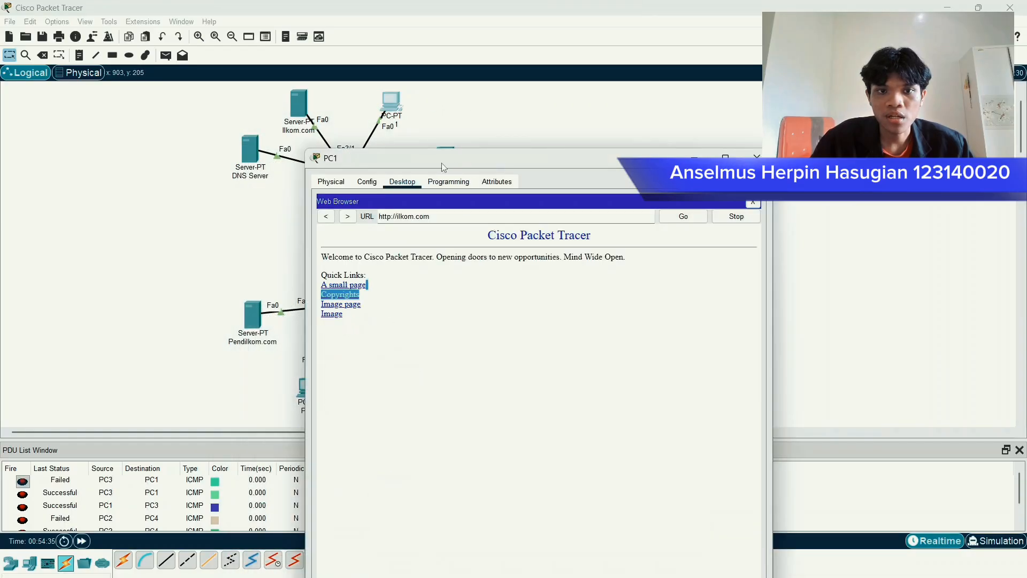
{"action": "left_click_drag", "start_coordinate": [441, 163], "coordinate": [277, 129]}
{"action": "left_click", "coordinate": [267, 215]}
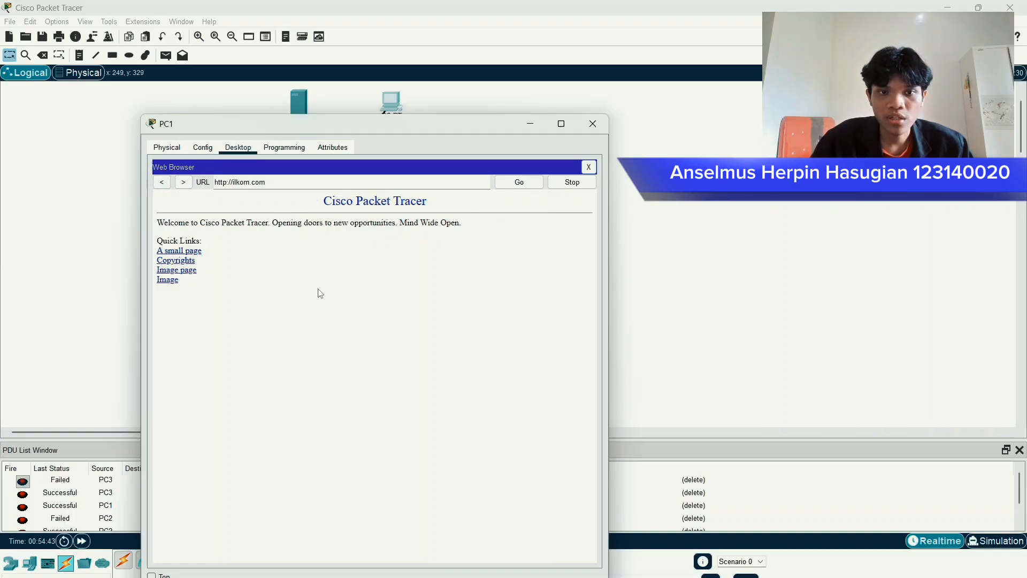
{"action": "left_click_drag", "start_coordinate": [291, 186], "coordinate": [265, 185]}
{"action": "left_click", "coordinate": [216, 188]}
{"action": "left_click", "coordinate": [289, 182]}
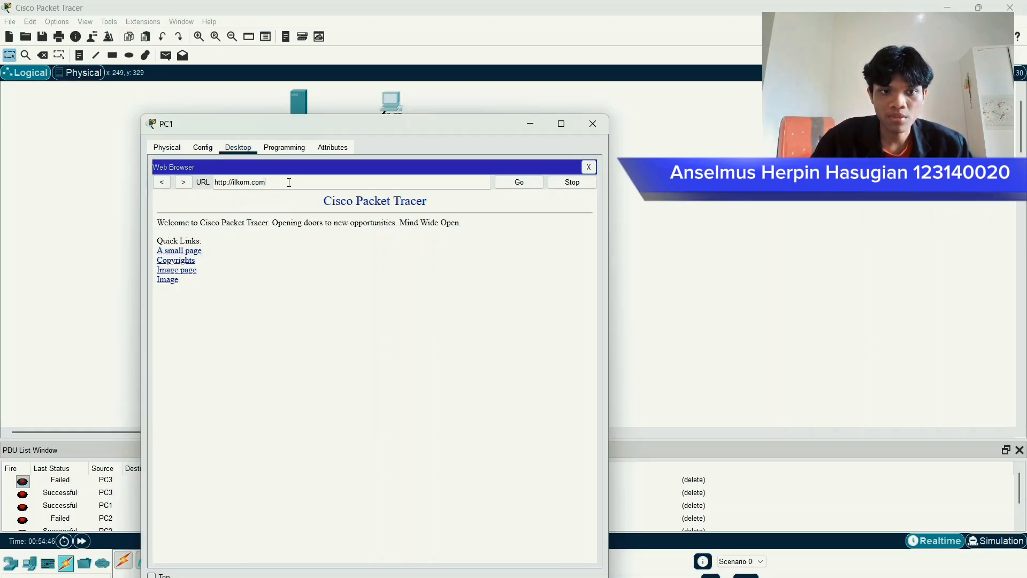
{"action": "key", "text": "BackSpace"}
{"action": "key", "text": "BackSpace"}
{"action": "key", "text": "BackSpace"}
{"action": "key", "text": "BackSpace"}
{"action": "key", "text": "BackSpace"}
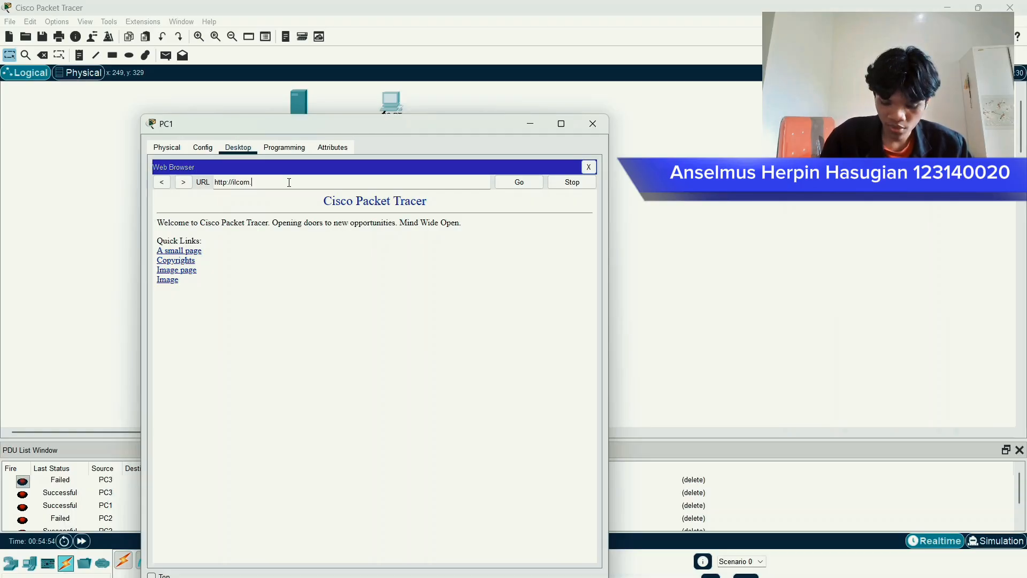
{"action": "key", "text": "Return"}
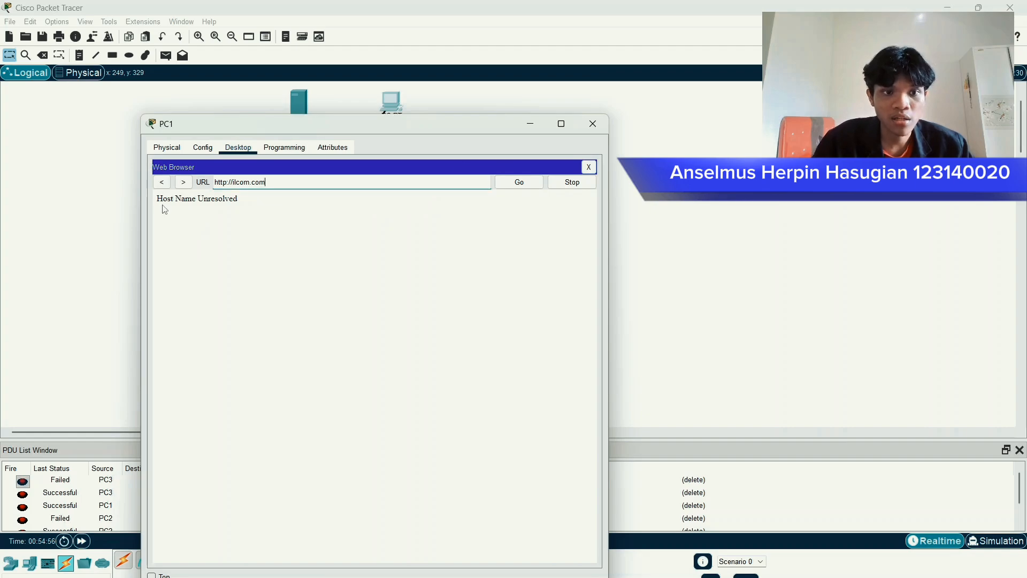
{"action": "left_click_drag", "start_coordinate": [238, 199], "coordinate": [161, 208]}
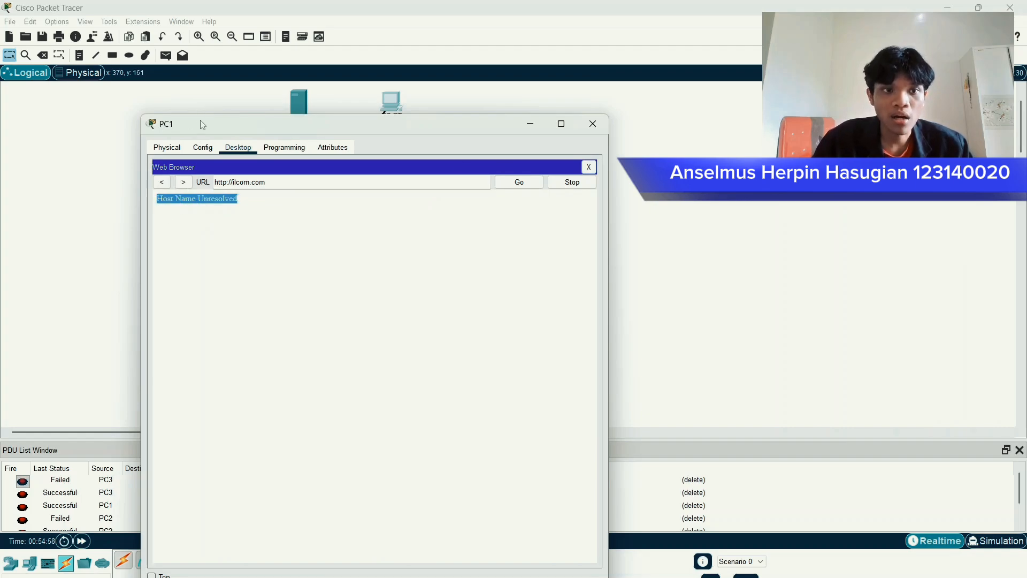
{"action": "left_click_drag", "start_coordinate": [203, 126], "coordinate": [371, 186]}
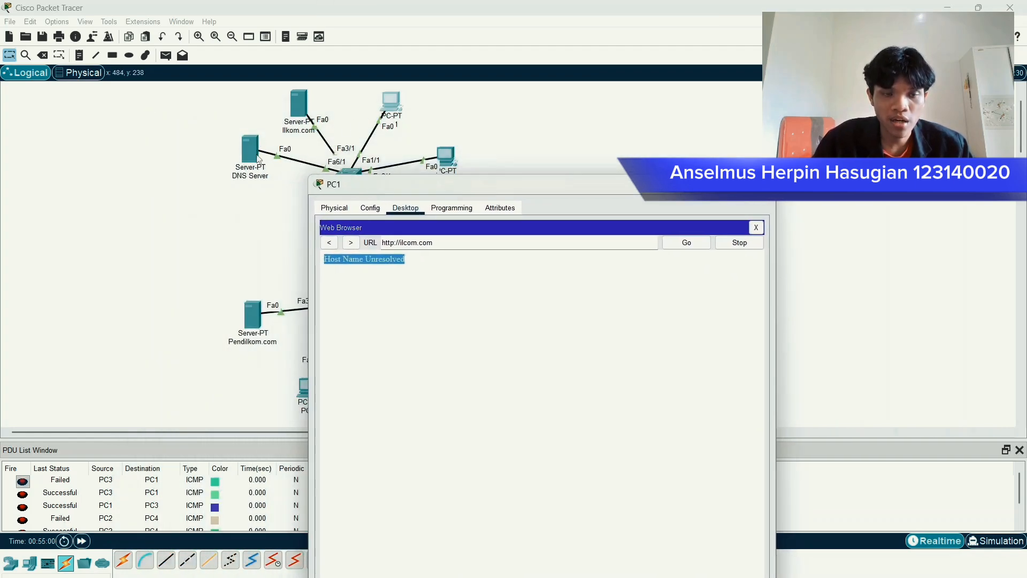
{"action": "left_click", "coordinate": [372, 271]}
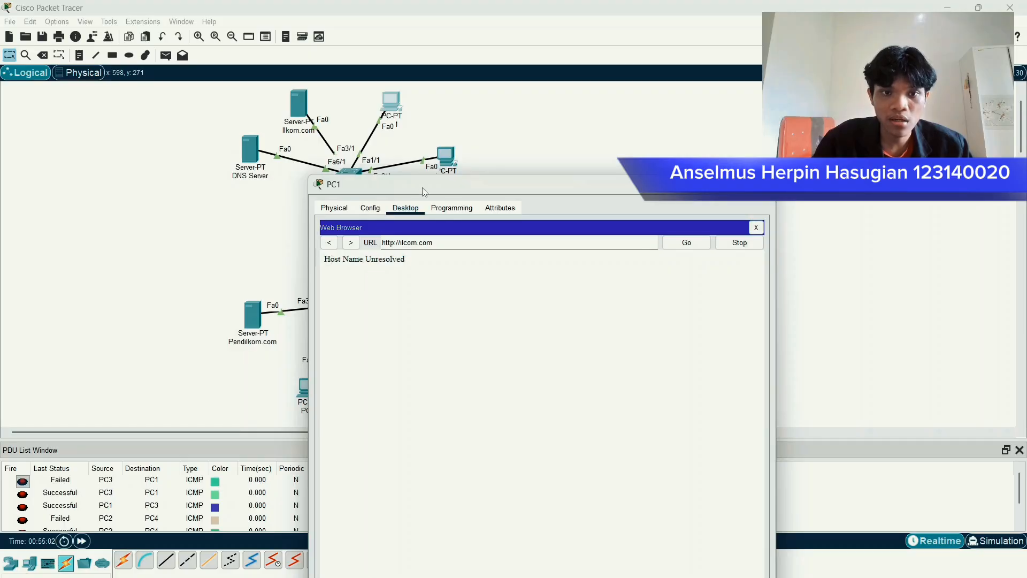
{"action": "left_click_drag", "start_coordinate": [425, 190], "coordinate": [239, 143]}
{"action": "left_click_drag", "start_coordinate": [246, 198], "coordinate": [197, 201]}
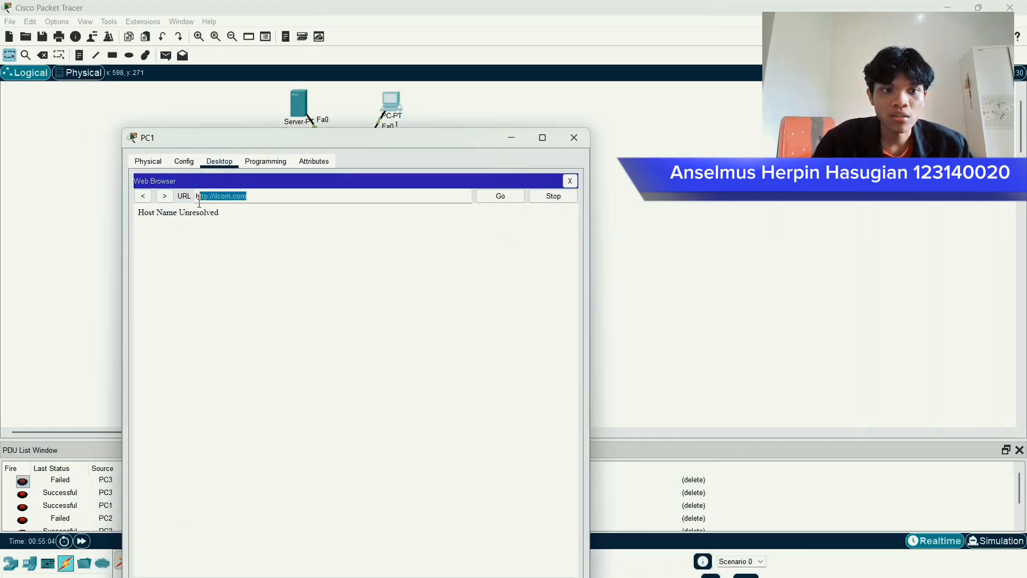
{"action": "left_click", "coordinate": [266, 218]}
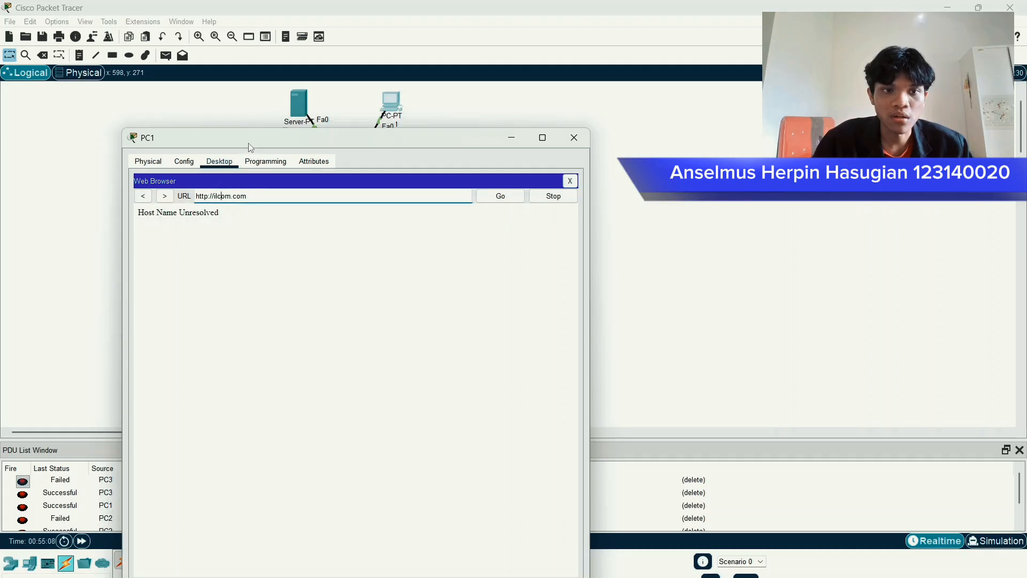
{"action": "left_click_drag", "start_coordinate": [248, 145], "coordinate": [282, 170]}
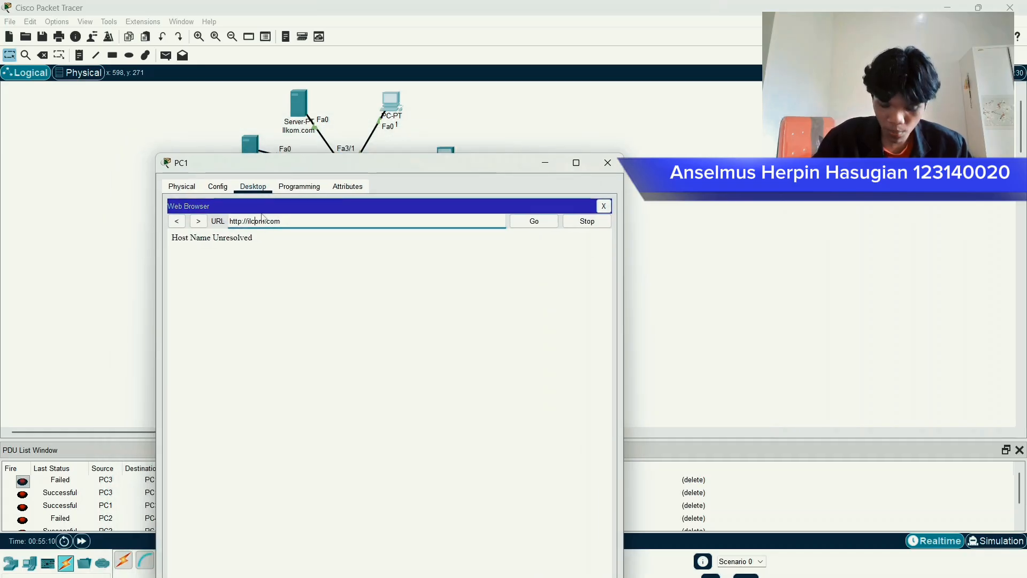
{"action": "key", "text": "BackSpace"}
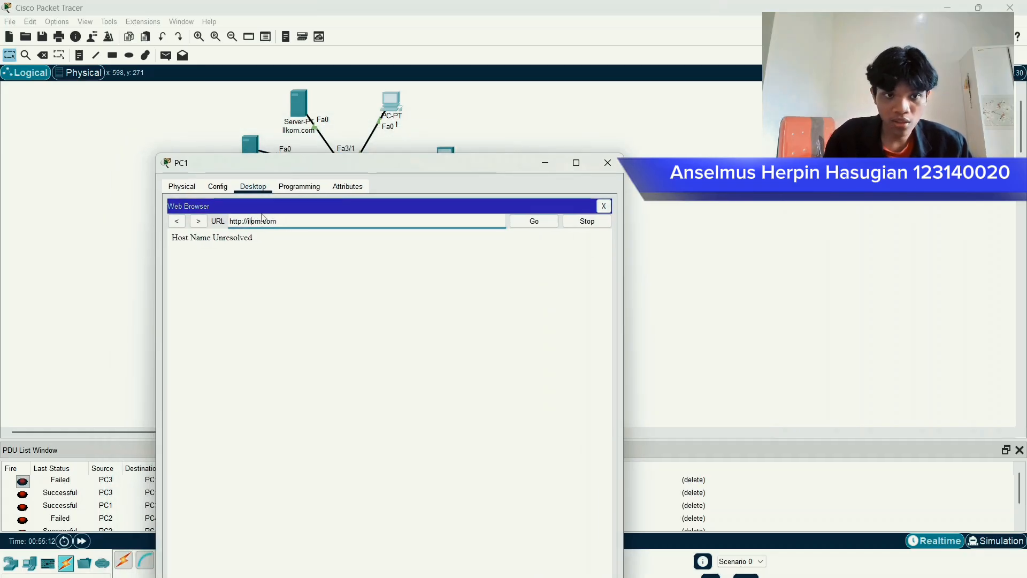
{"action": "left_click", "coordinate": [533, 221]}
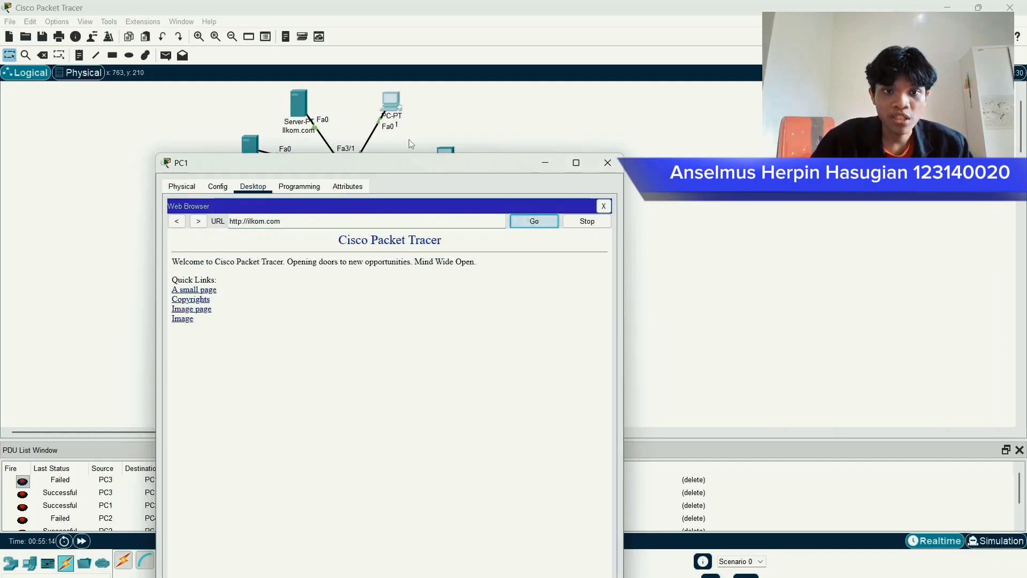
- Move PC1's browser window off the topology to view the servers, and close the PC1 window
{"action": "left_click_drag", "start_coordinate": [422, 161], "coordinate": [543, 165]}
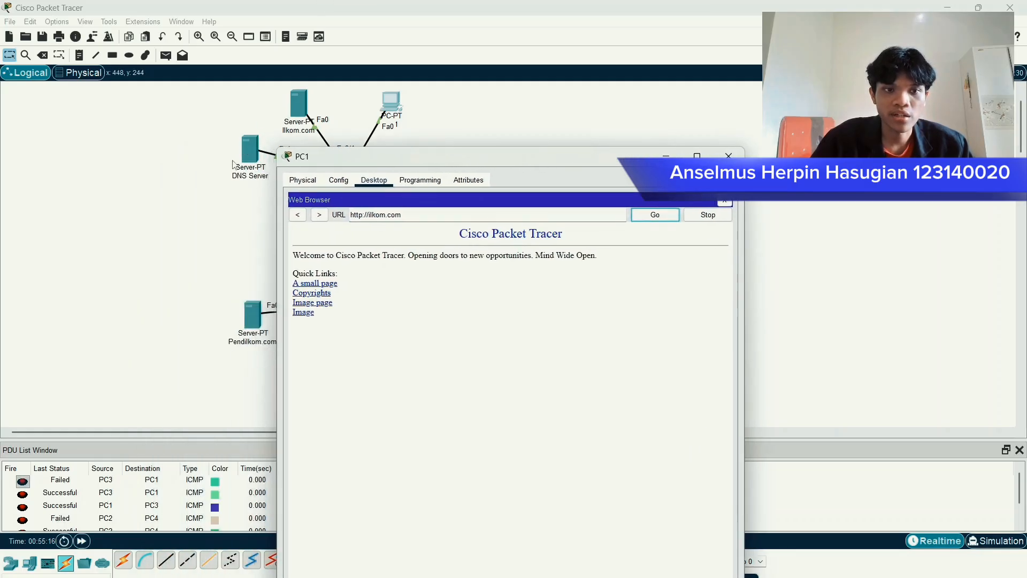
{"action": "left_click_drag", "start_coordinate": [369, 163], "coordinate": [179, 124]}
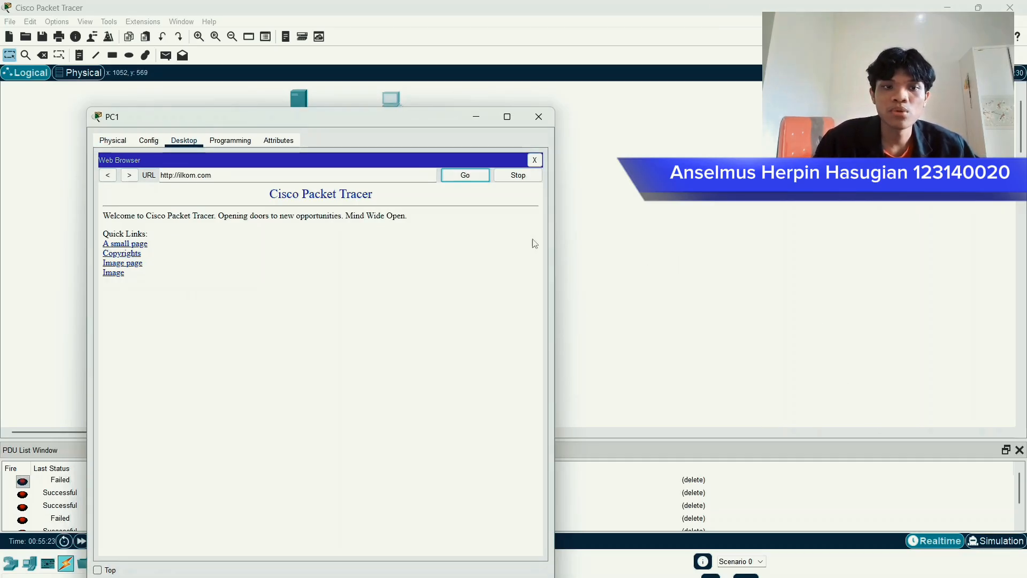
{"action": "left_click", "coordinate": [538, 116]}
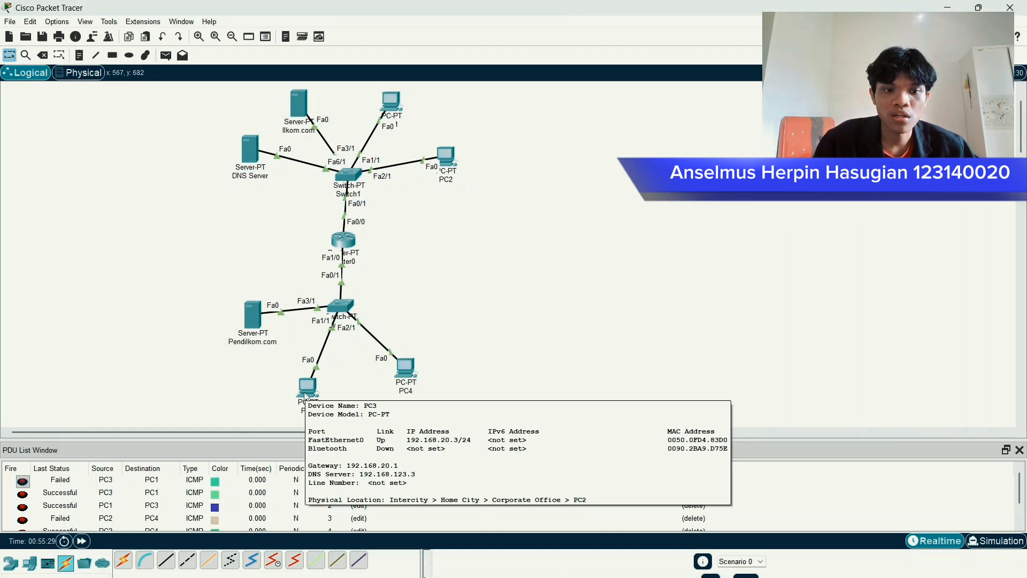
{"action": "left_click", "coordinate": [305, 395]}
{"action": "left_click_drag", "start_coordinate": [541, 148], "coordinate": [386, 112]}
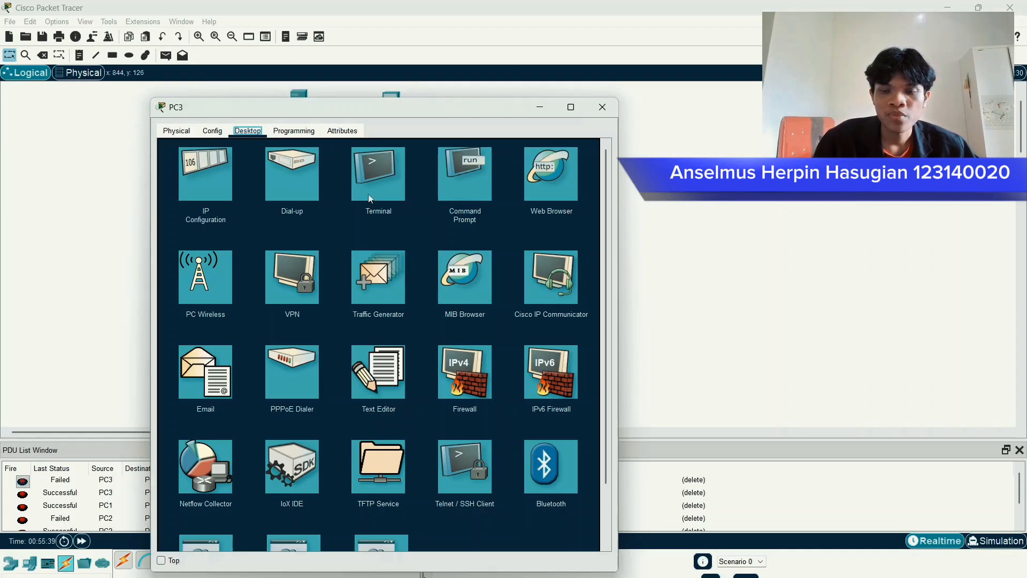
{"action": "left_click", "coordinate": [544, 187]}
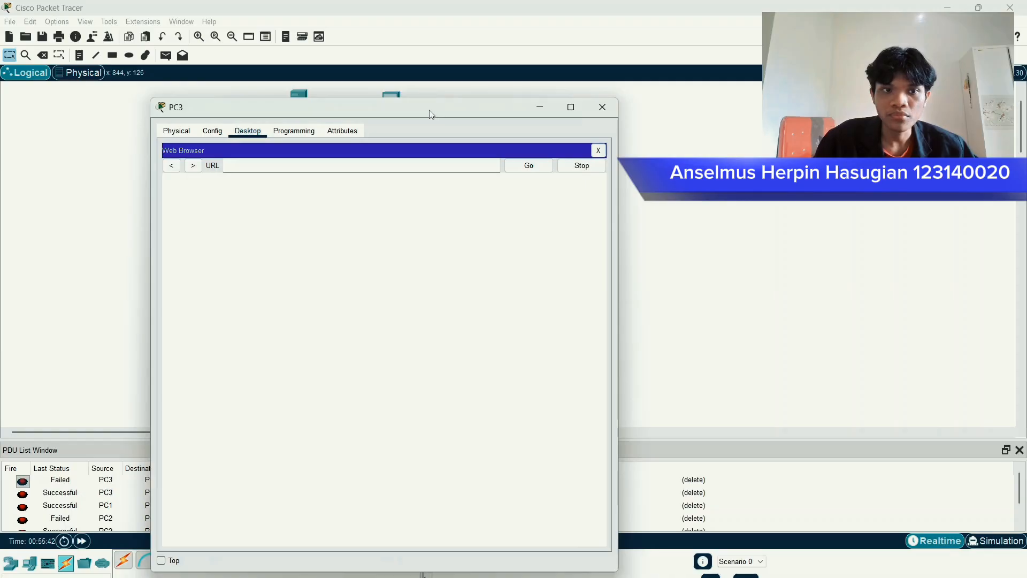
{"action": "left_click_drag", "start_coordinate": [431, 114], "coordinate": [499, 144]}
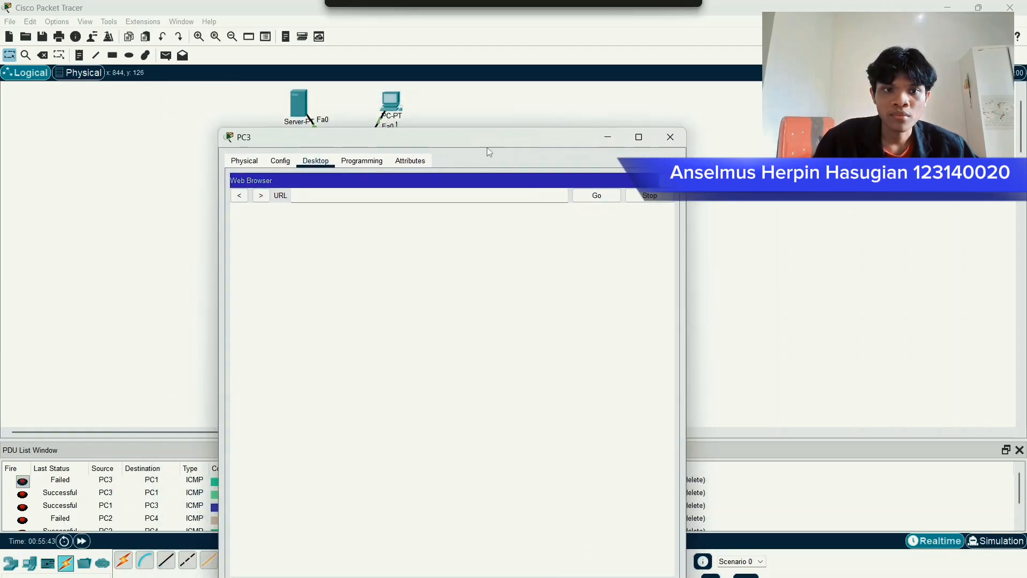
{"action": "left_click", "coordinate": [426, 194]}
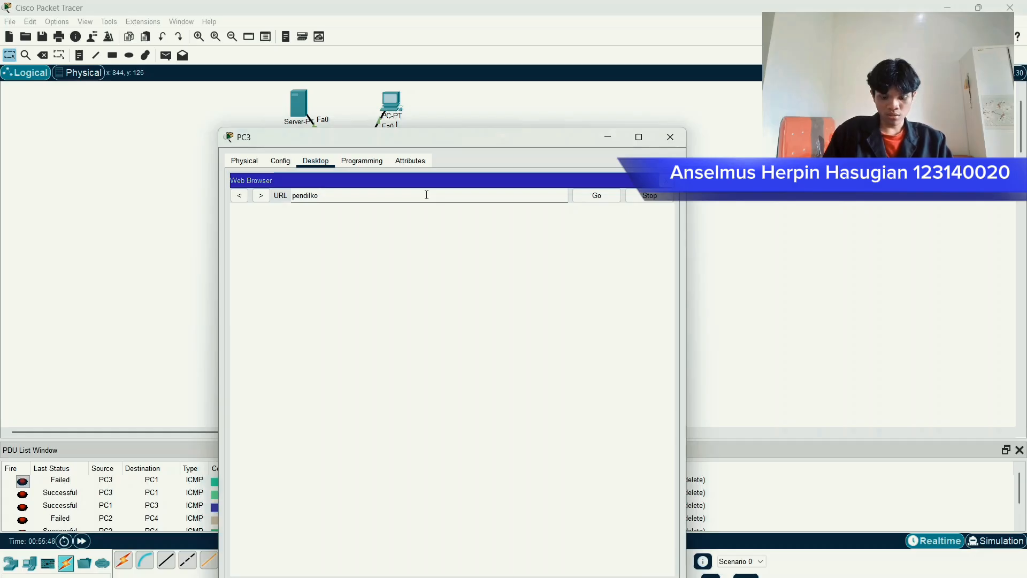
{"action": "key", "text": "Return"}
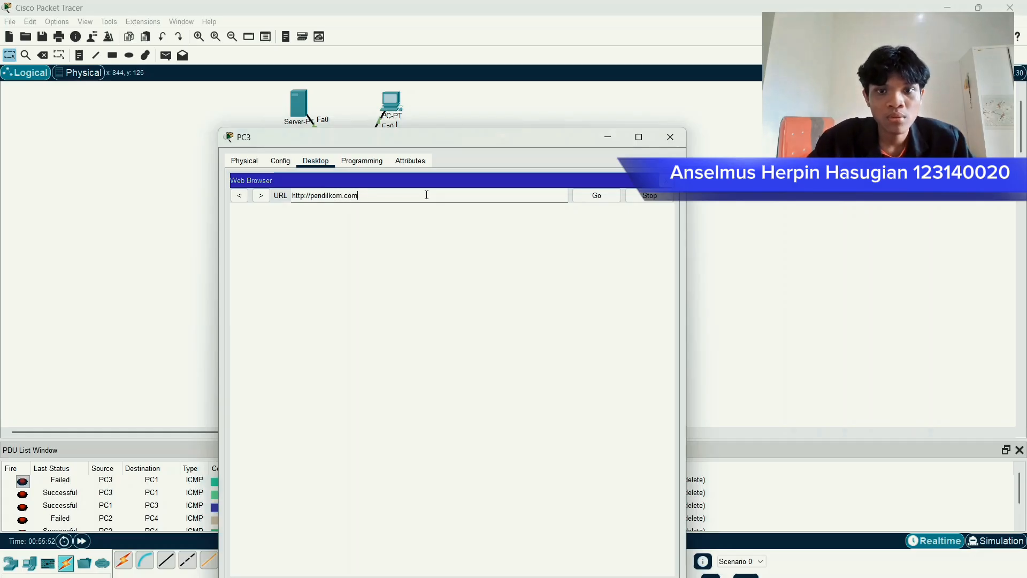
{"action": "left_click", "coordinate": [609, 195]}
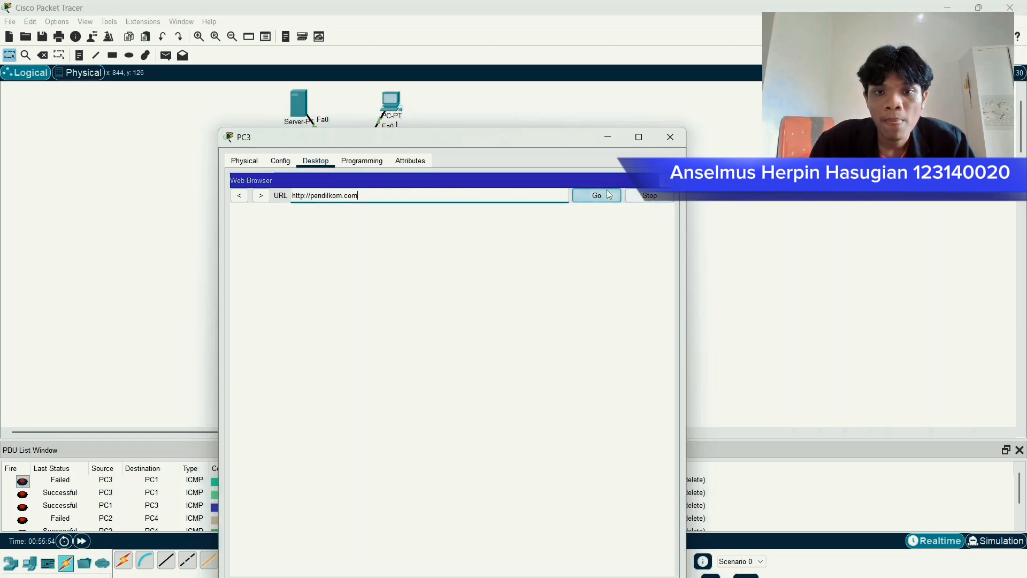
{"action": "left_click", "coordinate": [609, 195]}
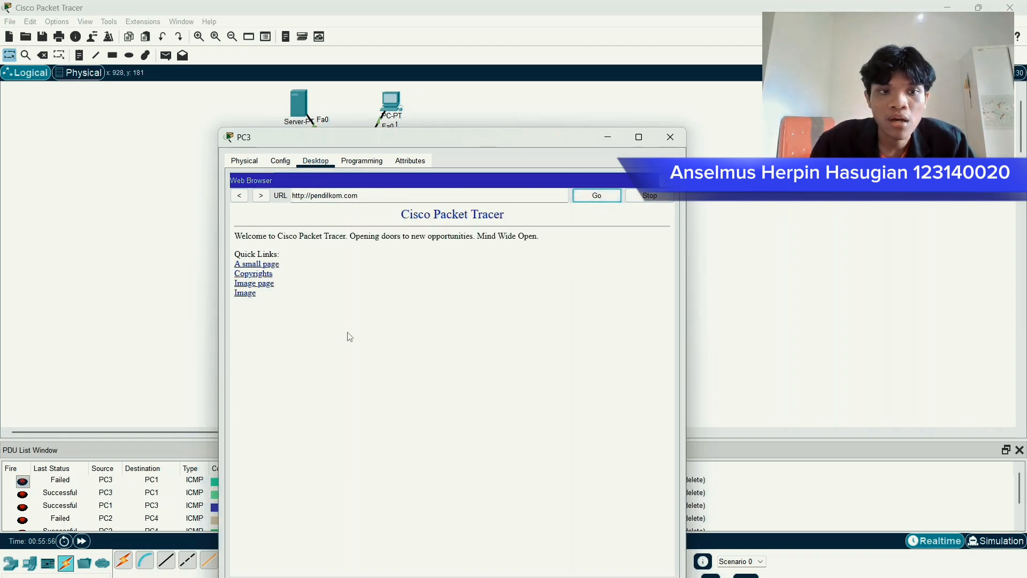
- Review the loaded page on PC3, uncover the topology, and examine both networks around Router0
{"action": "left_click_drag", "start_coordinate": [323, 328], "coordinate": [233, 166]}
{"action": "left_click", "coordinate": [356, 237]}
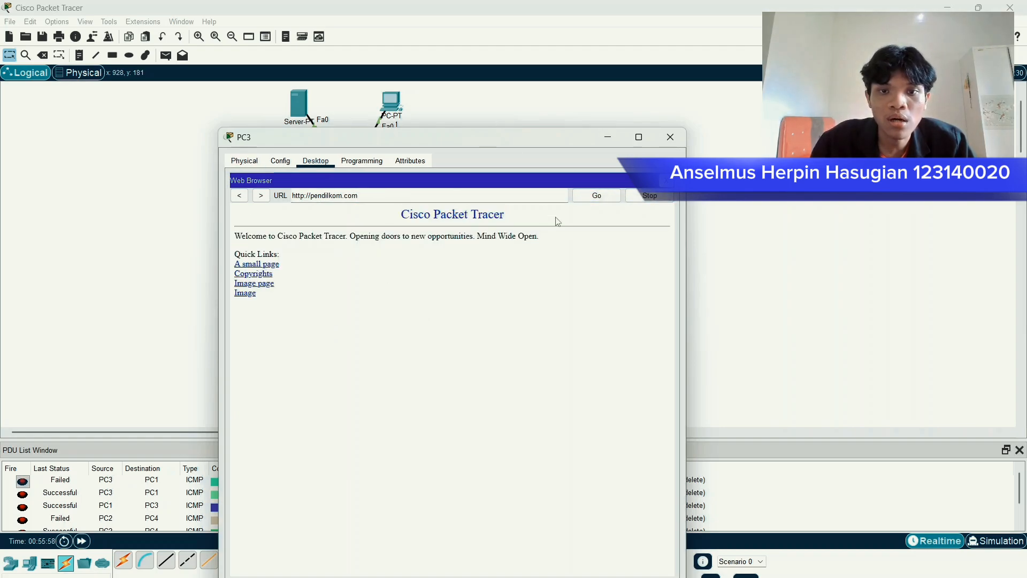
{"action": "left_click_drag", "start_coordinate": [521, 138], "coordinate": [726, 296]}
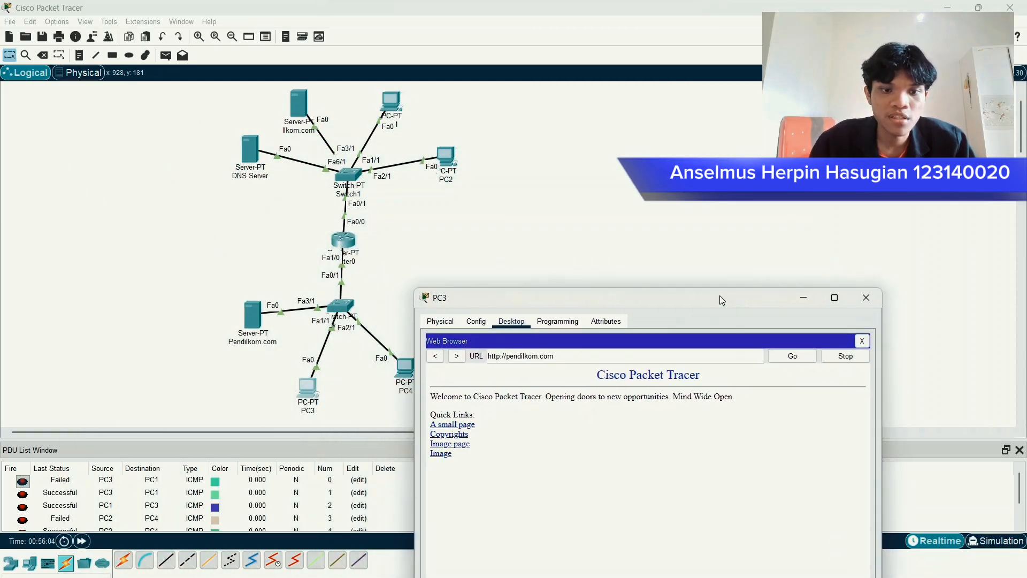
{"action": "left_click", "coordinate": [406, 311]}
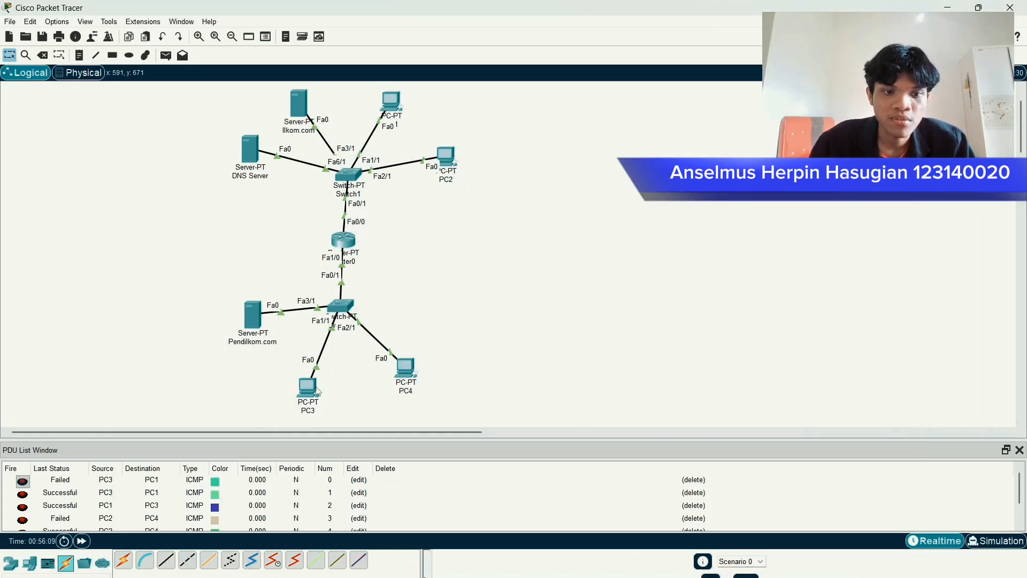
{"action": "left_click_drag", "start_coordinate": [319, 225], "coordinate": [387, 272]}
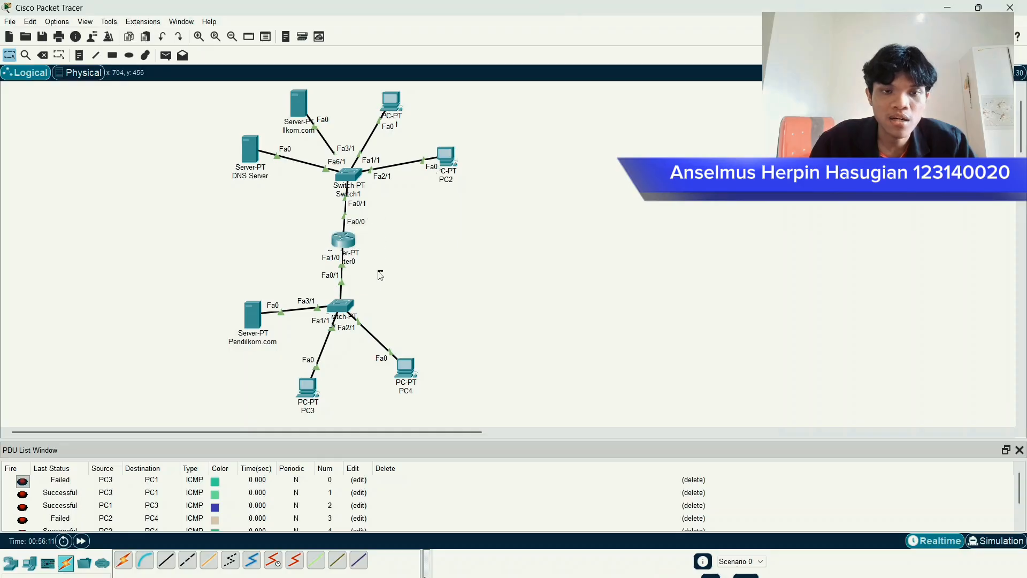
{"action": "left_click_drag", "start_coordinate": [493, 371], "coordinate": [189, 311]}
{"action": "left_click_drag", "start_coordinate": [291, 195], "coordinate": [218, 125]}
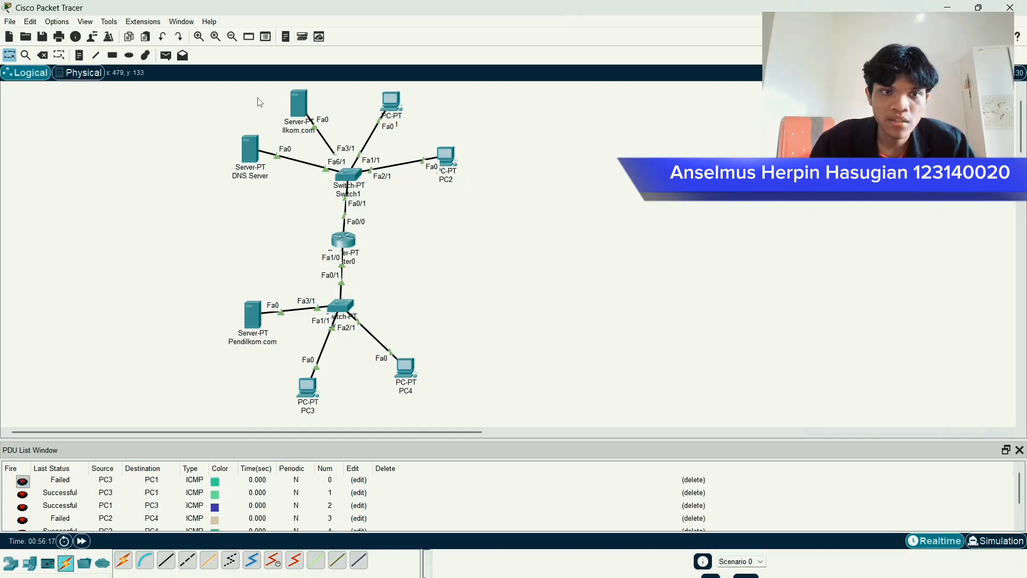
{"action": "left_click_drag", "start_coordinate": [198, 84], "coordinate": [484, 427]}
- Inspect the DNS server address in PC1's IP Configuration and close the PC1 window
{"action": "left_click", "coordinate": [390, 110]}
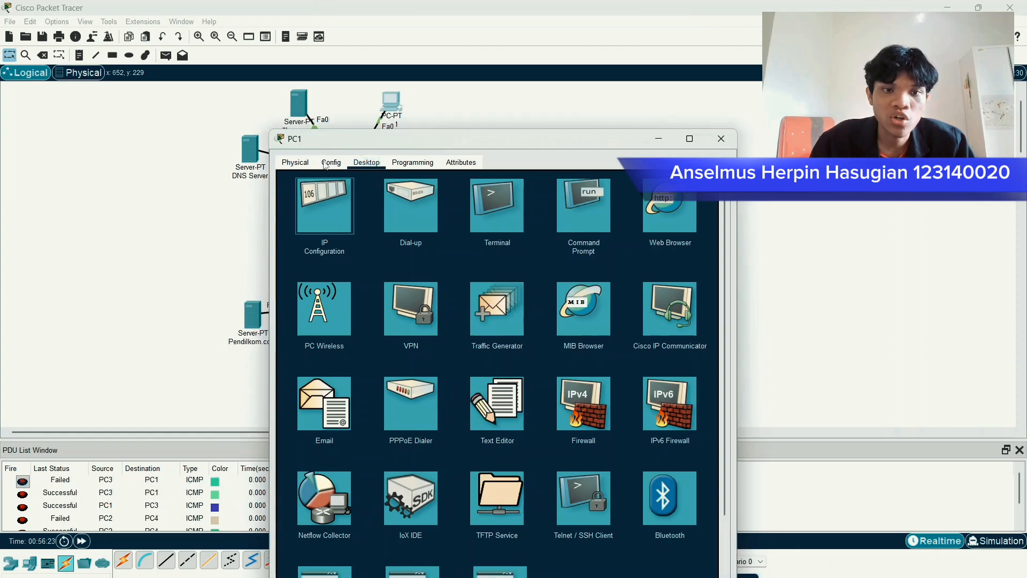
{"action": "left_click", "coordinate": [324, 206]}
{"action": "left_click_drag", "start_coordinate": [354, 138], "coordinate": [305, 126]}
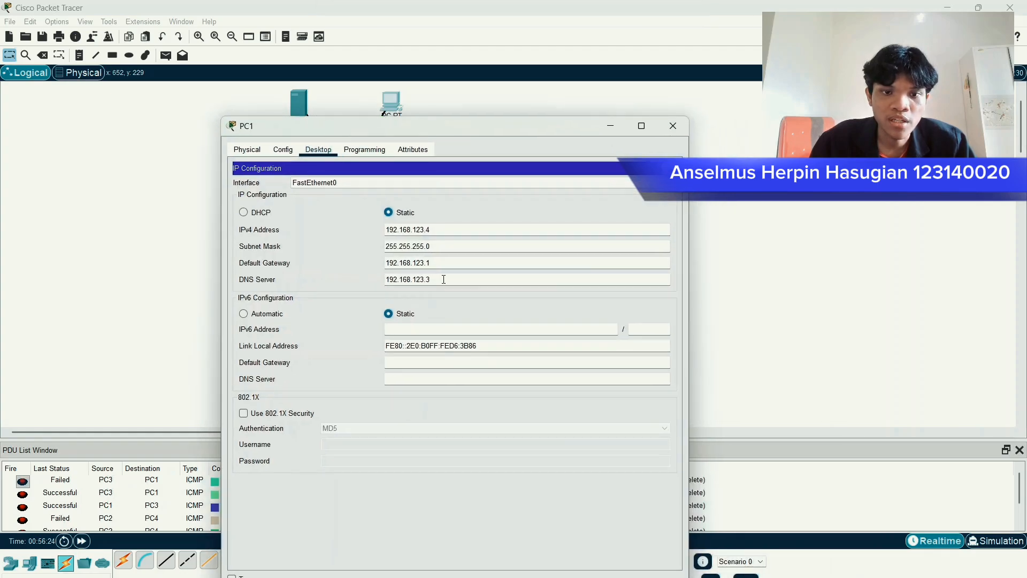
{"action": "left_click_drag", "start_coordinate": [444, 279], "coordinate": [368, 268]}
{"action": "left_click", "coordinate": [665, 125]}
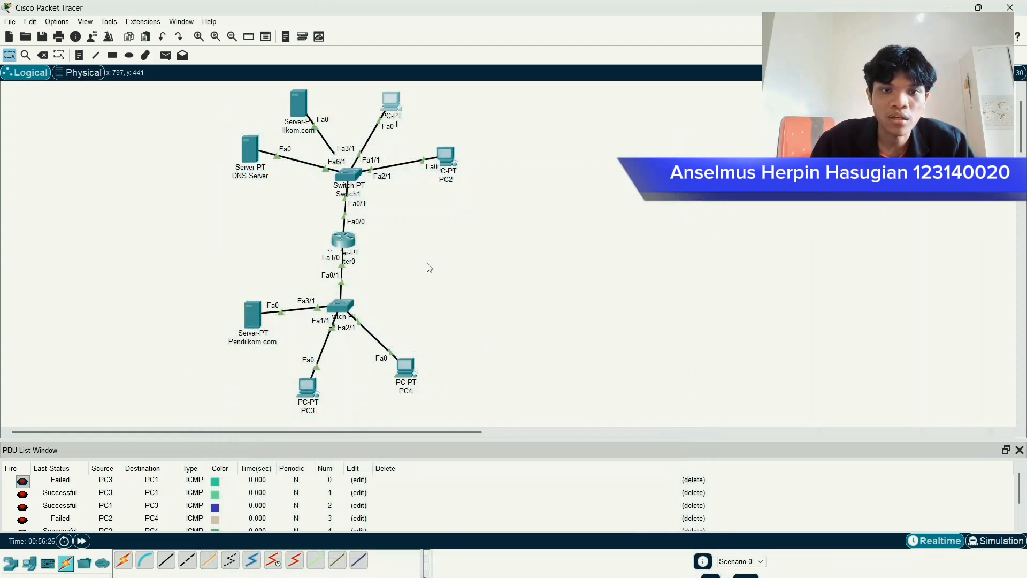
- Inspect the gateway and DNS server addresses in PC4's IP Configuration and close the PC4 window
{"action": "left_click", "coordinate": [406, 368]}
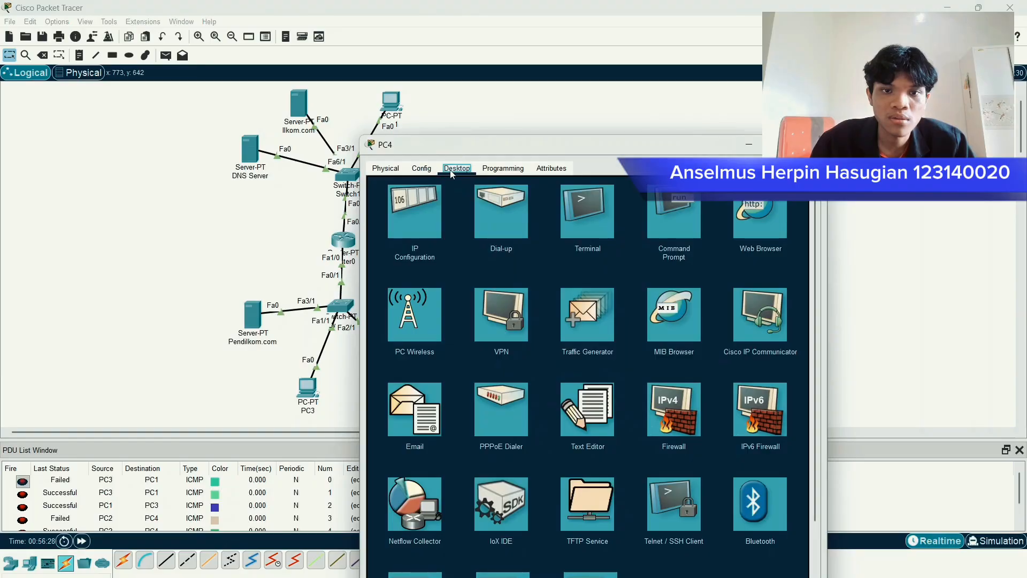
{"action": "left_click", "coordinate": [429, 210]}
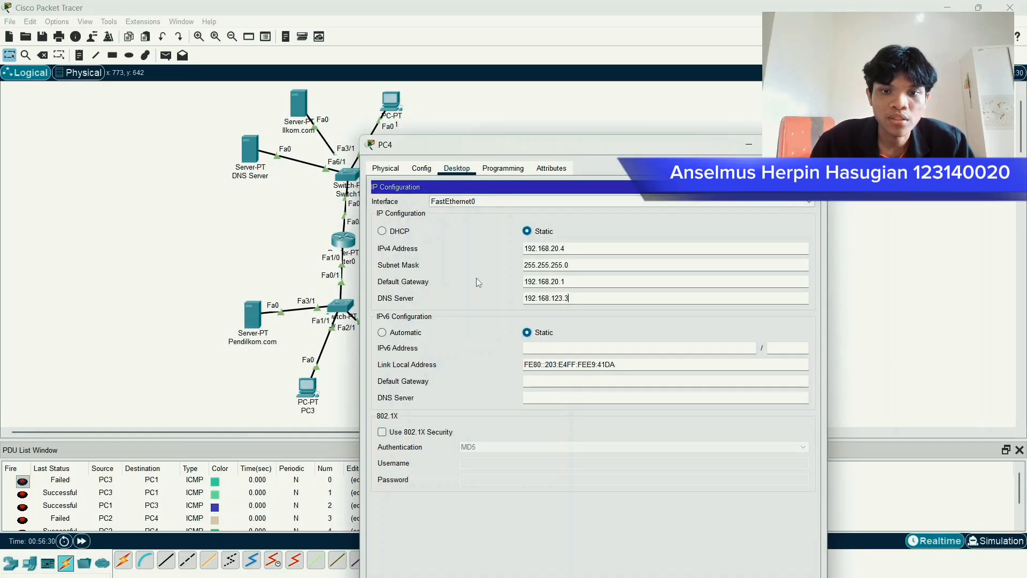
{"action": "left_click_drag", "start_coordinate": [593, 143], "coordinate": [336, 100]}
{"action": "left_click", "coordinate": [554, 97]}
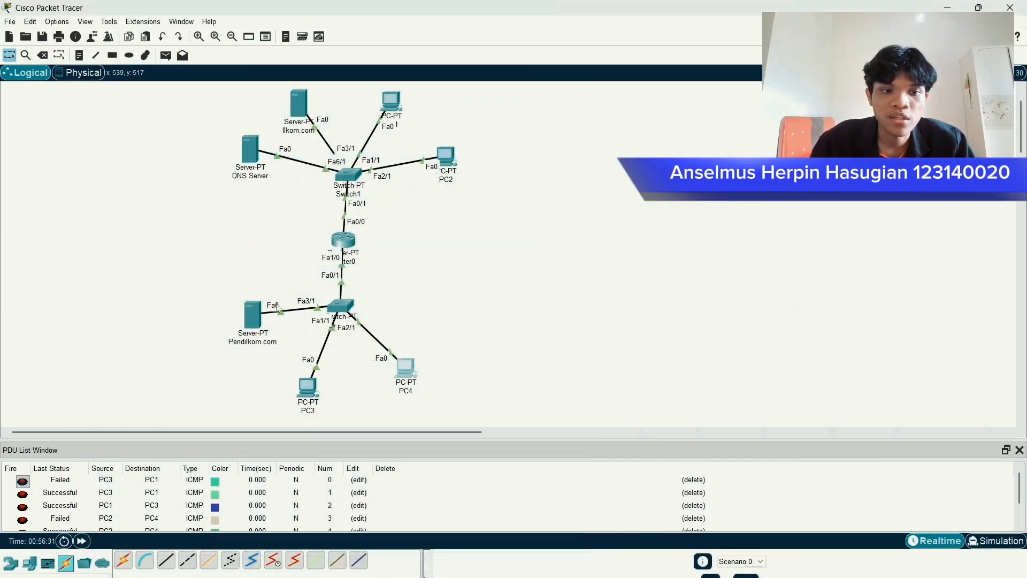
- Close PC3's Web Browser, inspect the DNS server address in its IP Configuration, and close the PC3 window
{"action": "left_click", "coordinate": [308, 385]}
{"action": "left_click_drag", "start_coordinate": [490, 306], "coordinate": [268, 196]}
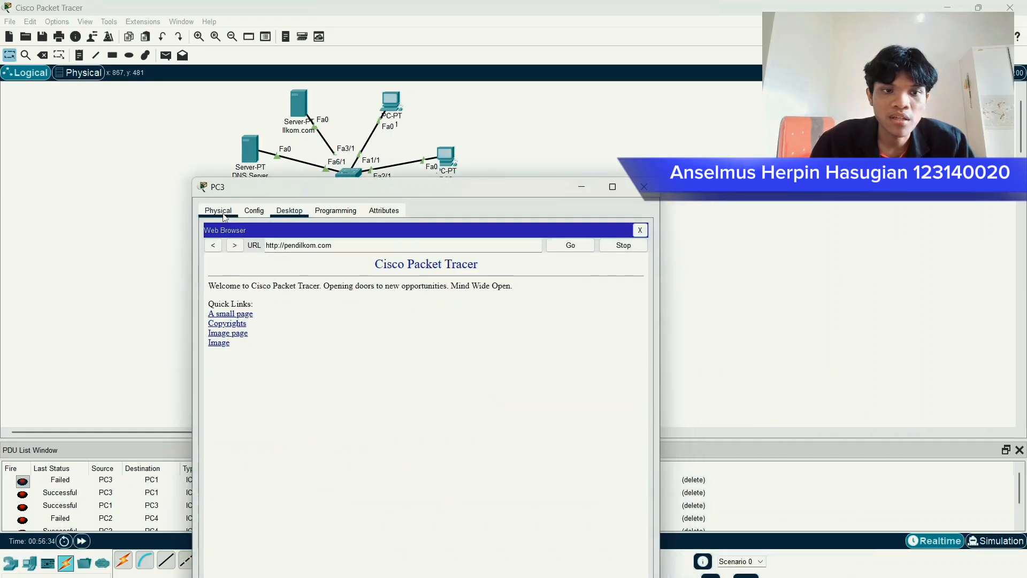
{"action": "left_click", "coordinate": [289, 210]}
{"action": "left_click", "coordinate": [639, 230]}
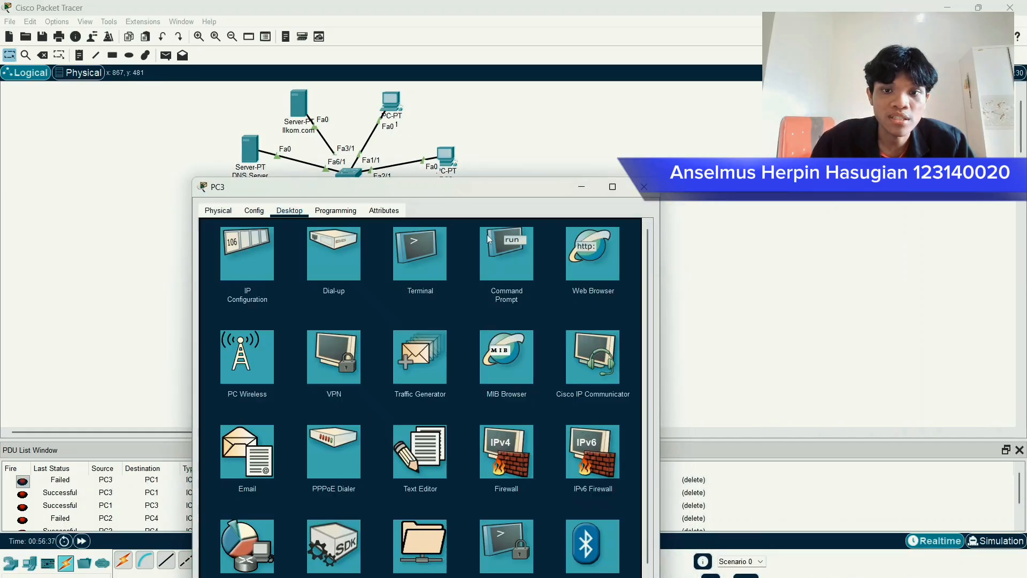
{"action": "left_click", "coordinate": [271, 288]}
{"action": "left_click_drag", "start_coordinate": [436, 341], "coordinate": [321, 341]}
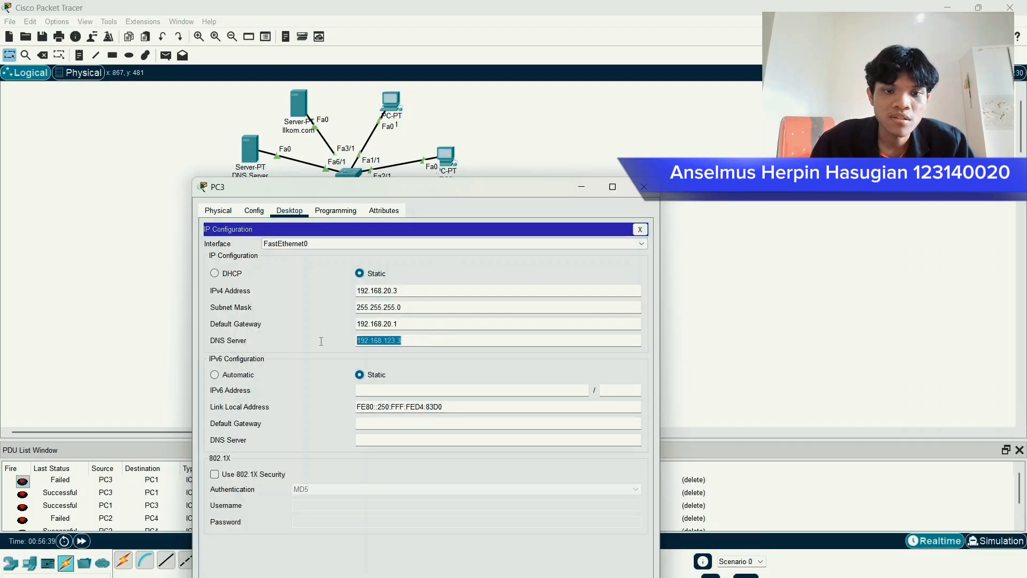
{"action": "left_click", "coordinate": [643, 187]}
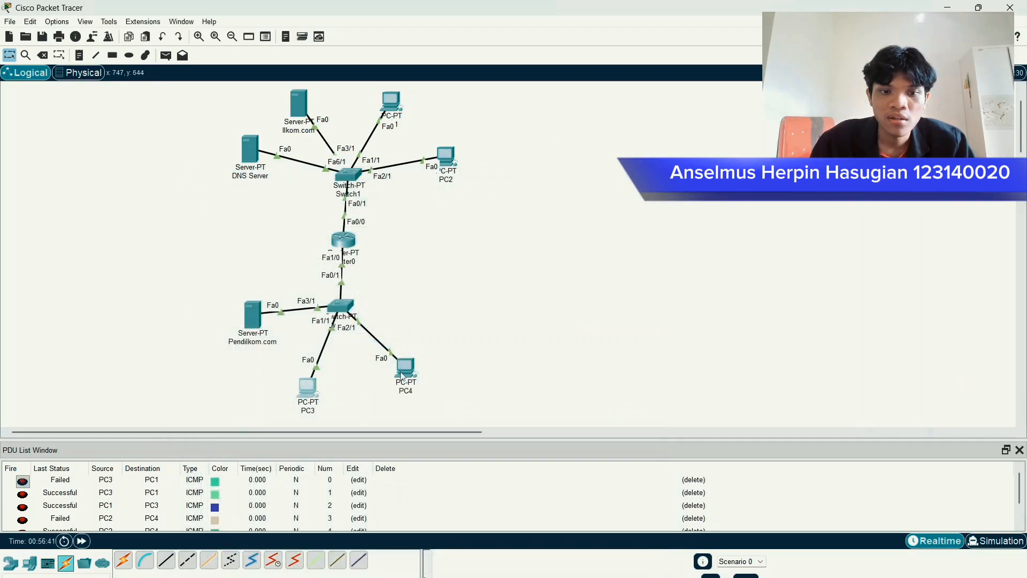
- Reopen PC4 to recheck its IP Configuration and return to its desktop applications
{"action": "left_click", "coordinate": [402, 375]}
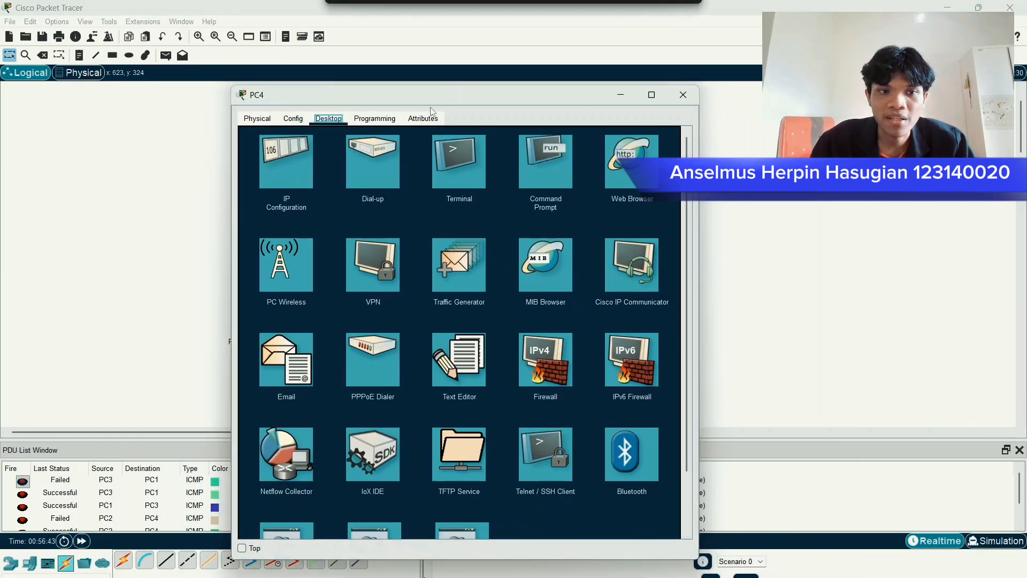
{"action": "left_click", "coordinate": [313, 152]}
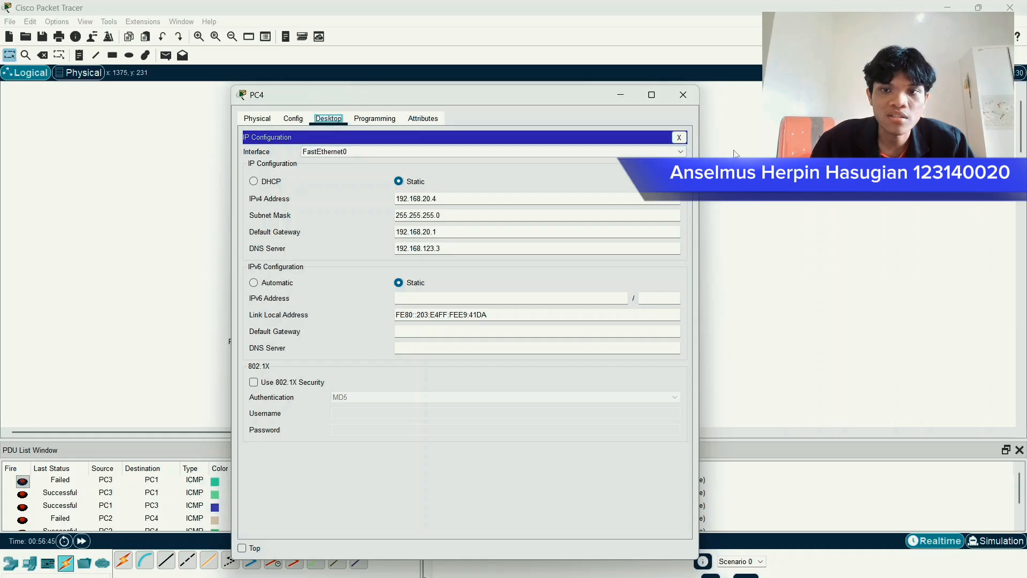
{"action": "left_click", "coordinate": [679, 138]}
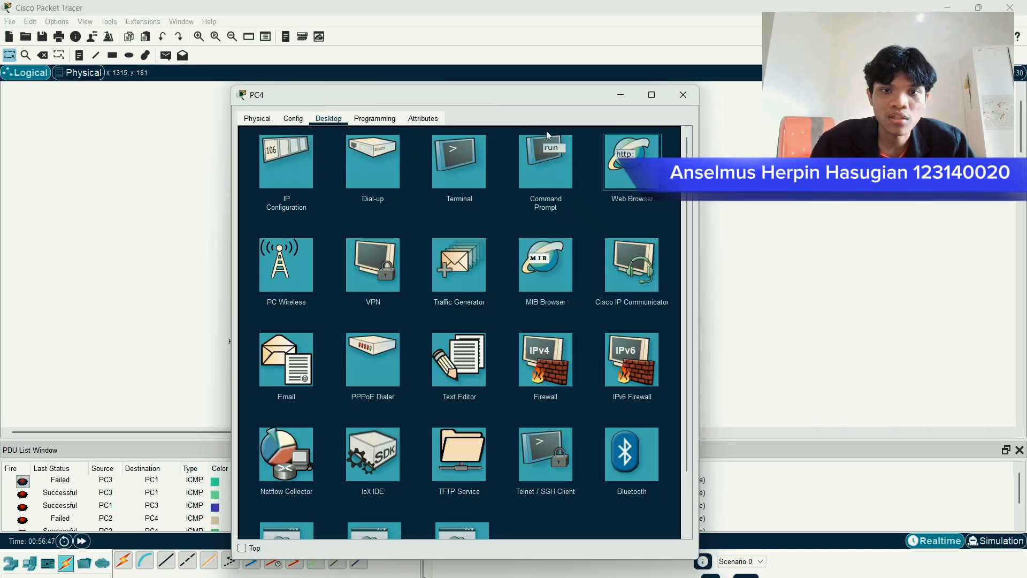
{"action": "left_click_drag", "start_coordinate": [583, 95], "coordinate": [575, 133]}
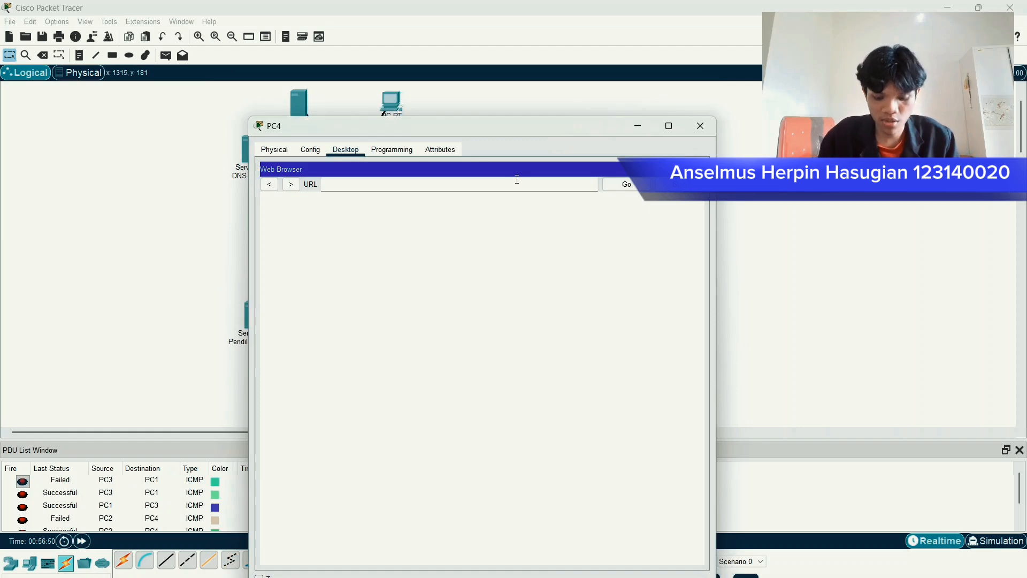
{"action": "left_click", "coordinate": [518, 180]}
{"action": "type", "text": "ped"}
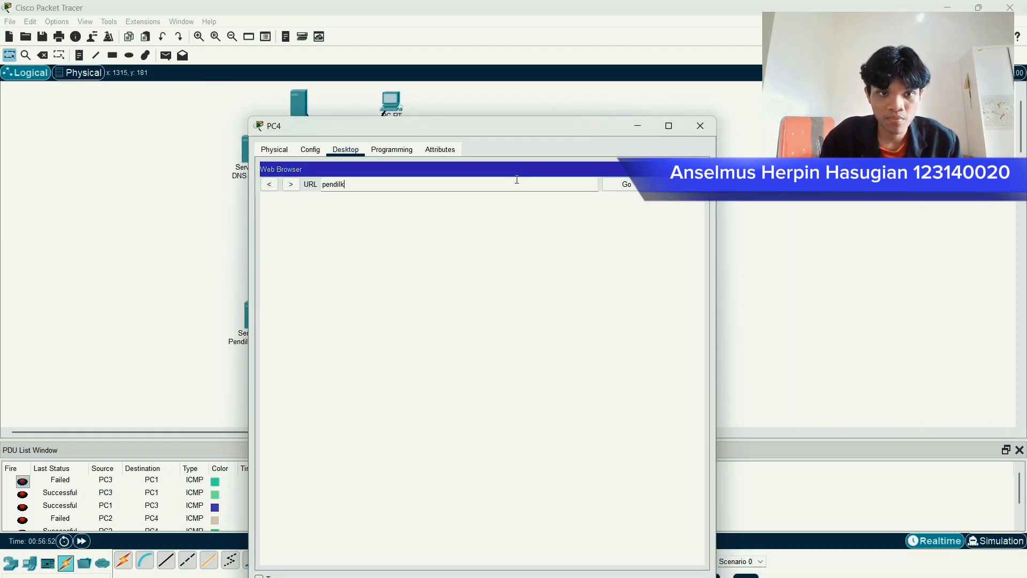
{"action": "key", "text": "Return"}
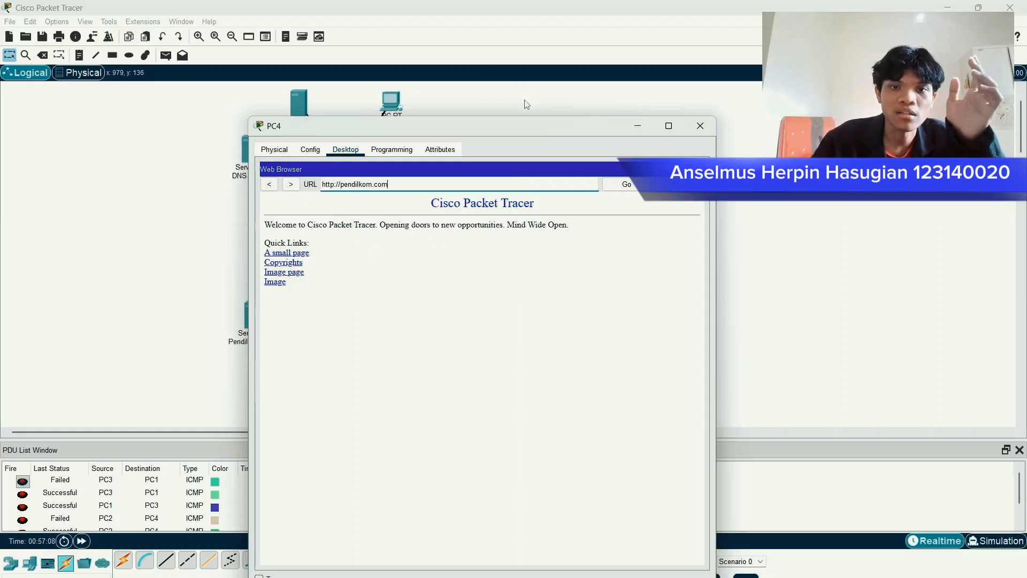
- Uncover the topology from PC4's window and examine the Switch1 network with its servers and PCs
{"action": "left_click_drag", "start_coordinate": [514, 126], "coordinate": [530, 282]}
{"action": "left_click_drag", "start_coordinate": [493, 200], "coordinate": [183, 85]}
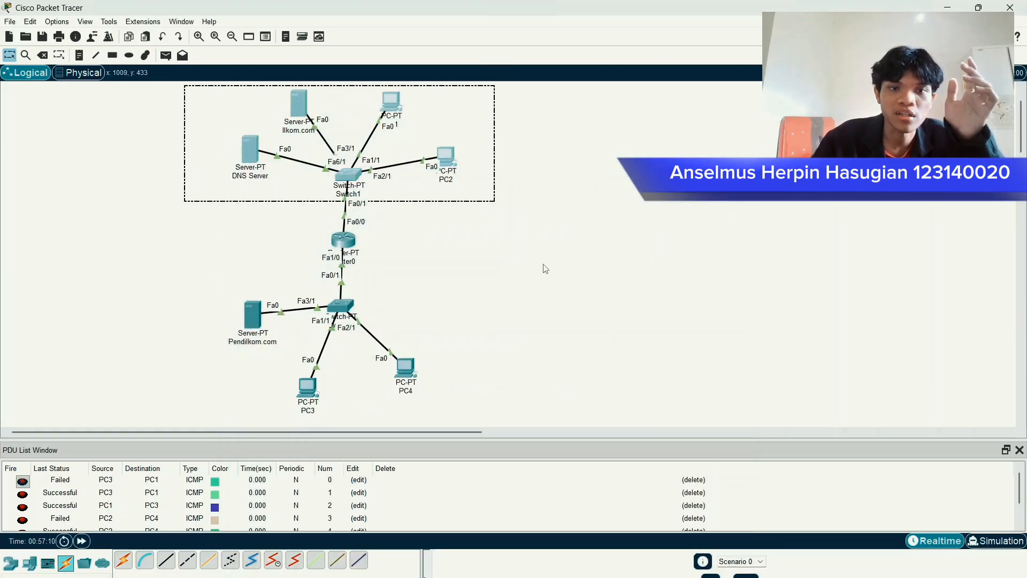
{"action": "left_click", "coordinate": [542, 266]}
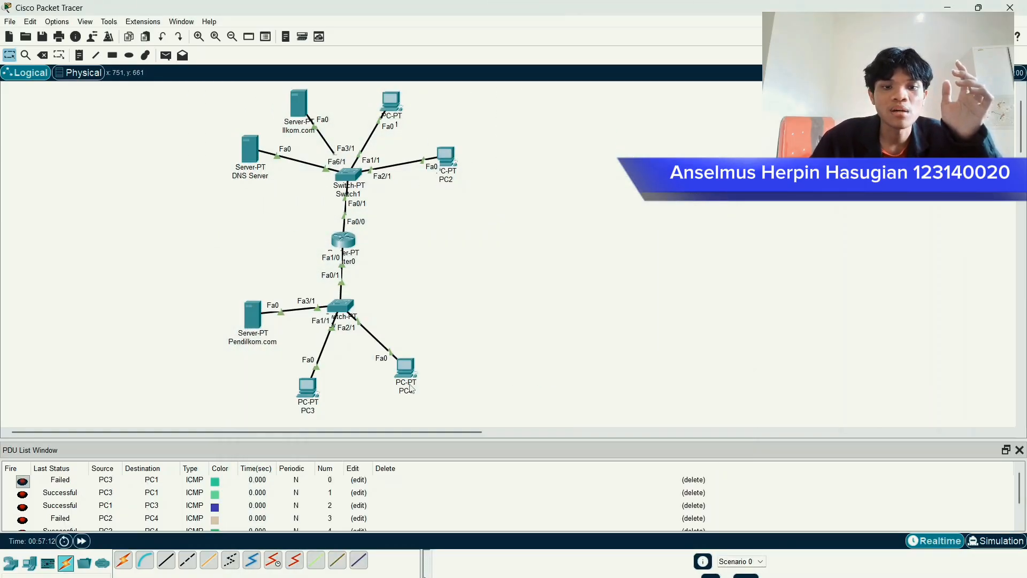
- Open the DNS Server's DNS service and inspect the pendilkom.com record
{"action": "left_click", "coordinate": [240, 149]}
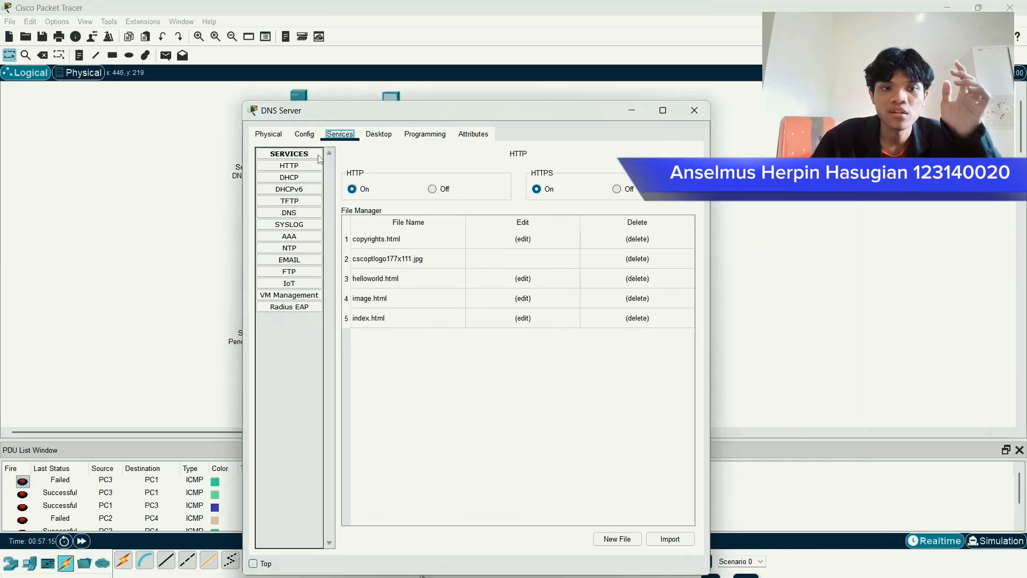
{"action": "left_click", "coordinate": [289, 213]}
{"action": "left_click", "coordinate": [505, 299]}
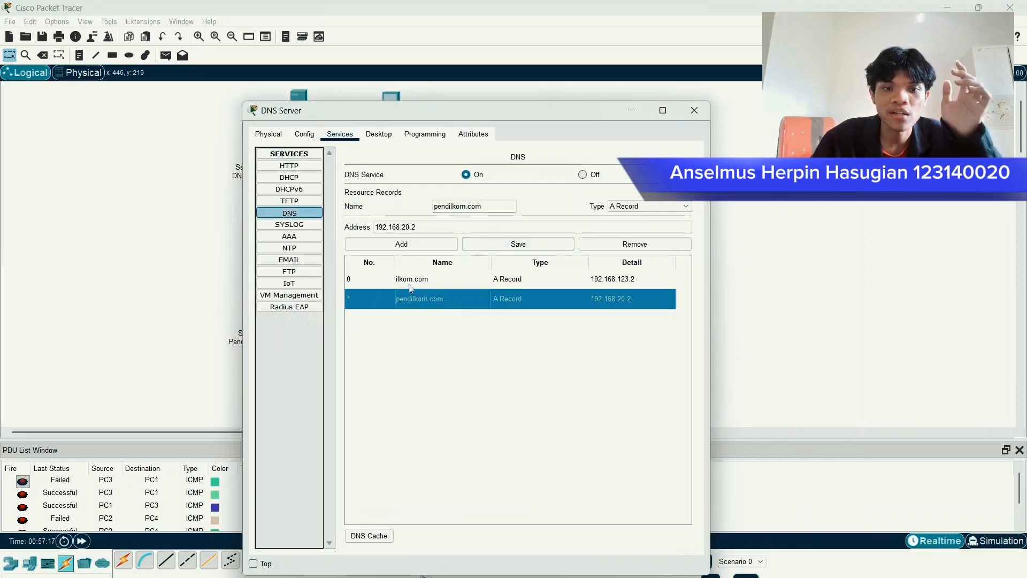
- Close the DNS Server, recheck the pendilkom.com page in PC4's Web Browser, and minimize PC4
{"action": "left_click", "coordinate": [694, 111]}
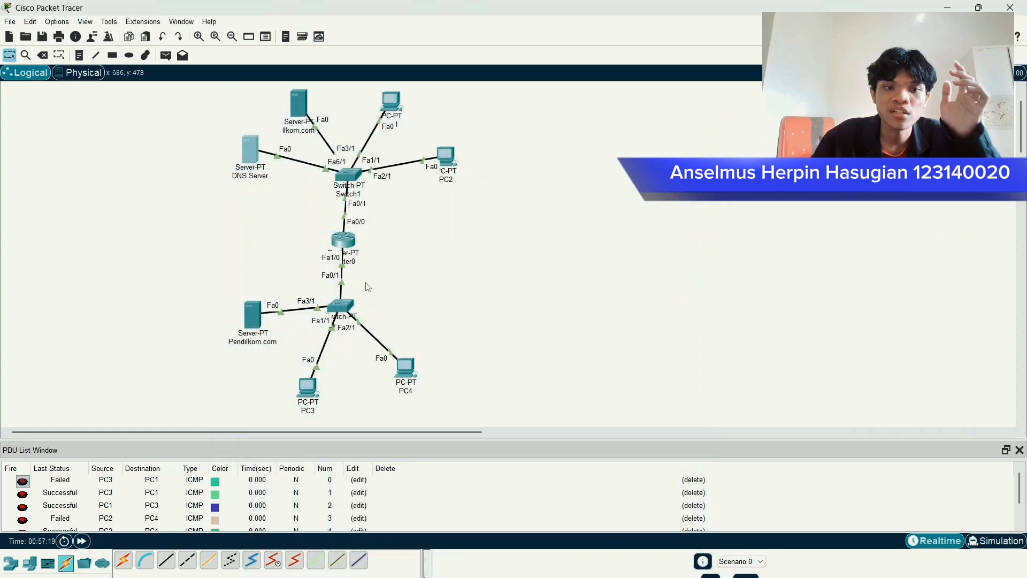
{"action": "left_click", "coordinate": [404, 371]}
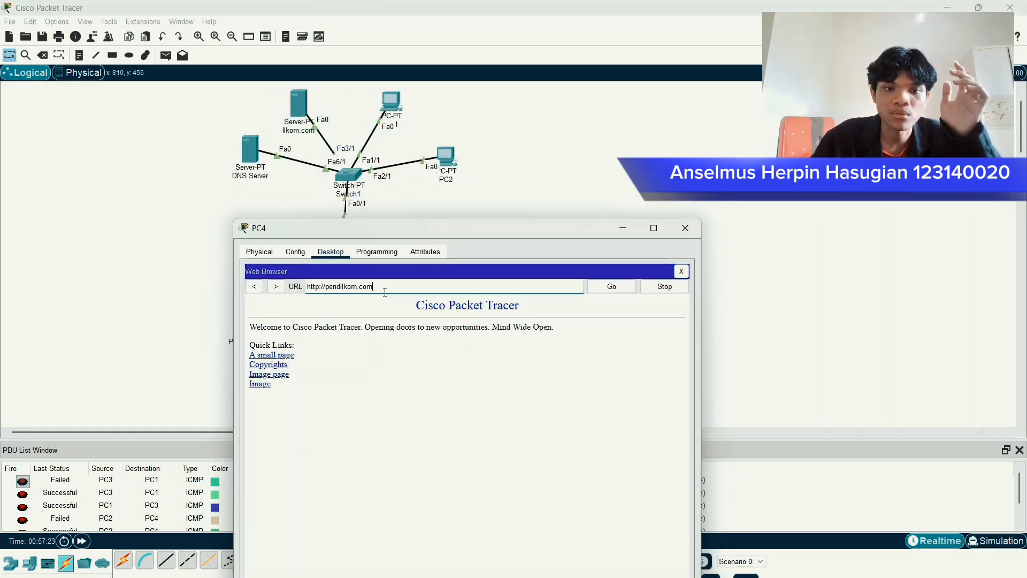
{"action": "left_click_drag", "start_coordinate": [373, 286], "coordinate": [306, 287]}
{"action": "left_click_drag", "start_coordinate": [427, 228], "coordinate": [389, 224]}
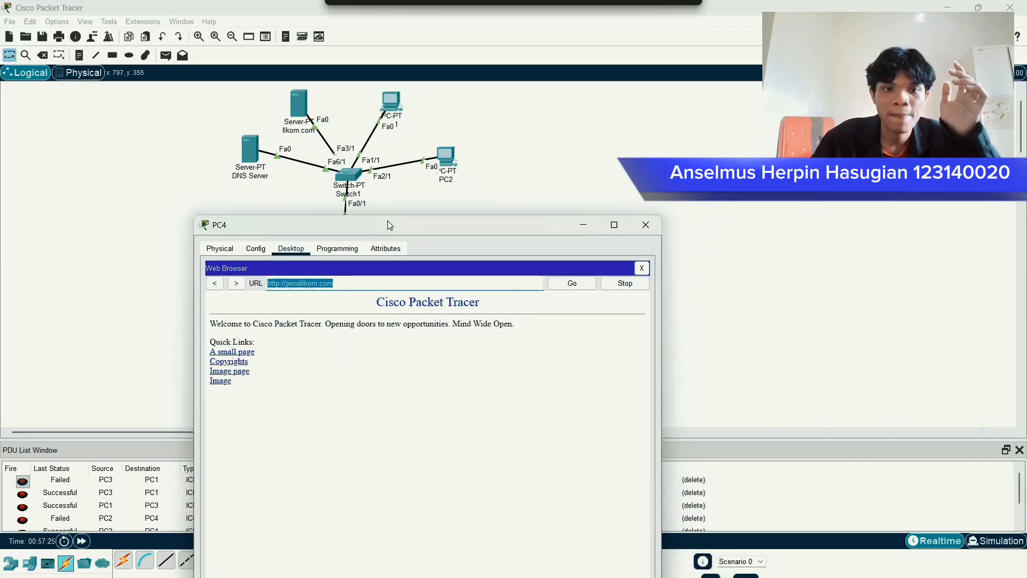
{"action": "left_click", "coordinate": [583, 224]}
- Copy the IPv4 address 192.168.20.2 from the Pendilkom.com server's IP Configuration and close the server
{"action": "left_click", "coordinate": [254, 317]}
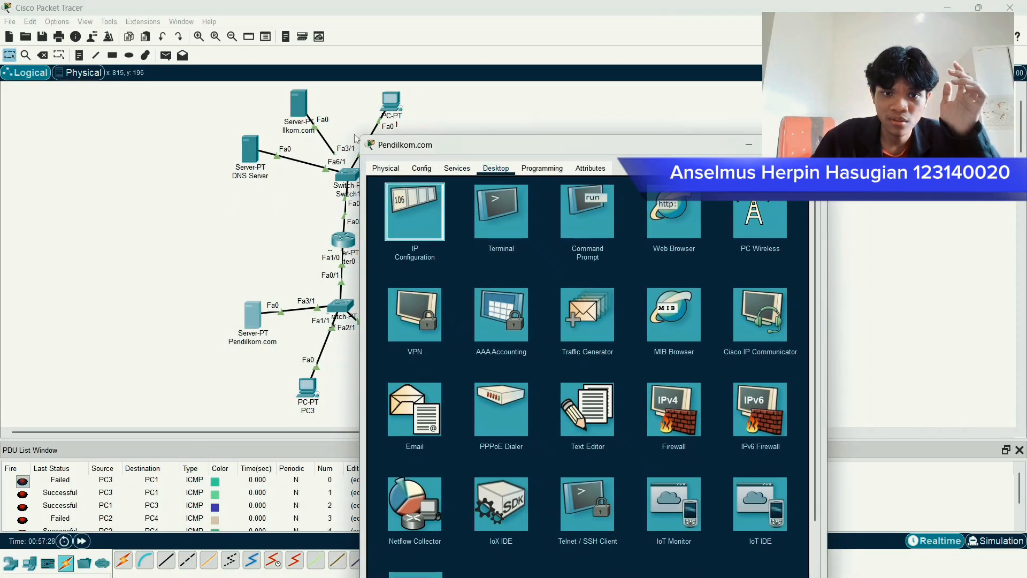
{"action": "left_click", "coordinate": [415, 211]}
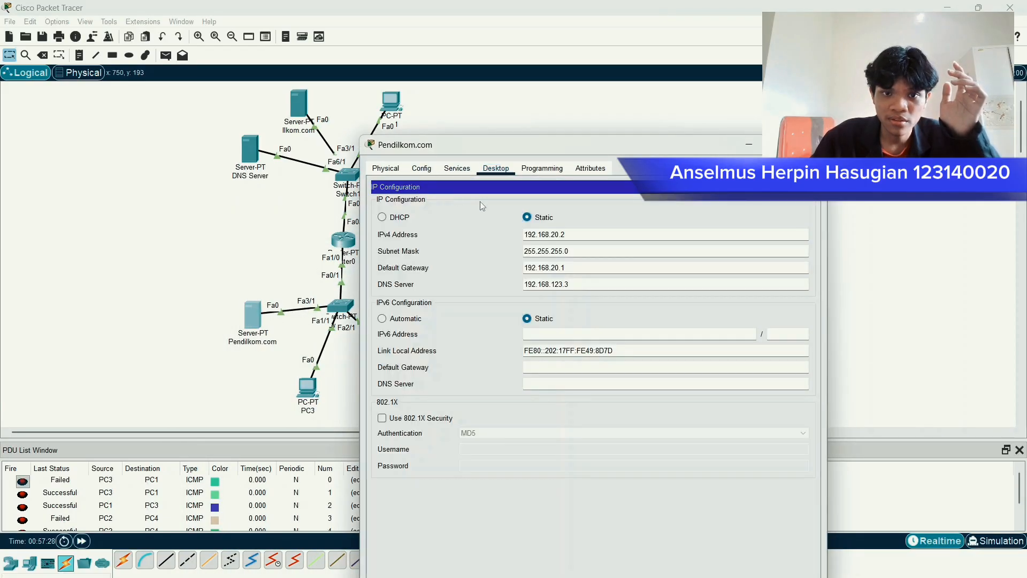
{"action": "left_click_drag", "start_coordinate": [577, 144], "coordinate": [410, 105]}
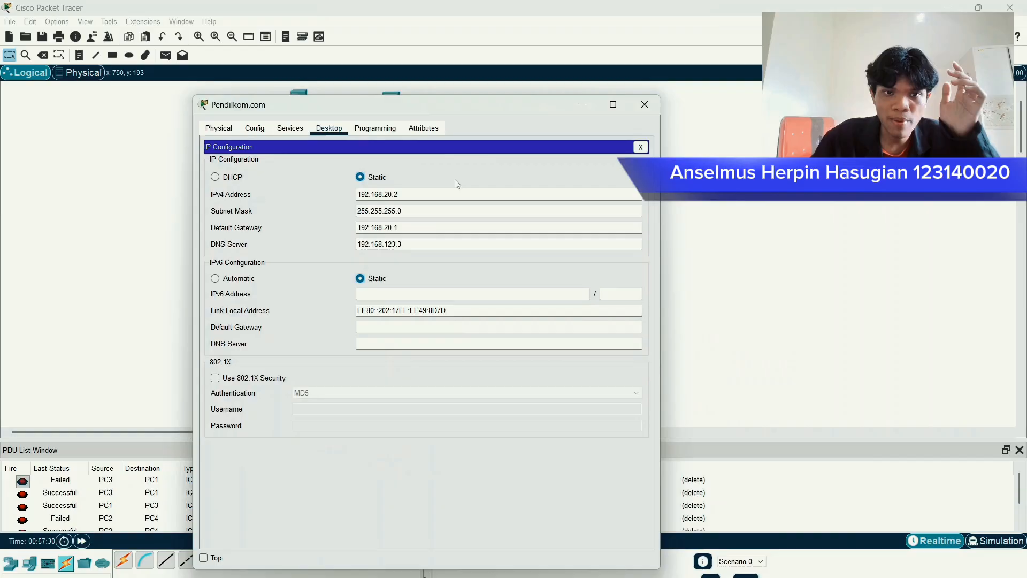
{"action": "triple_click", "coordinate": [420, 194]}
{"action": "key", "text": "ctrl+c"}
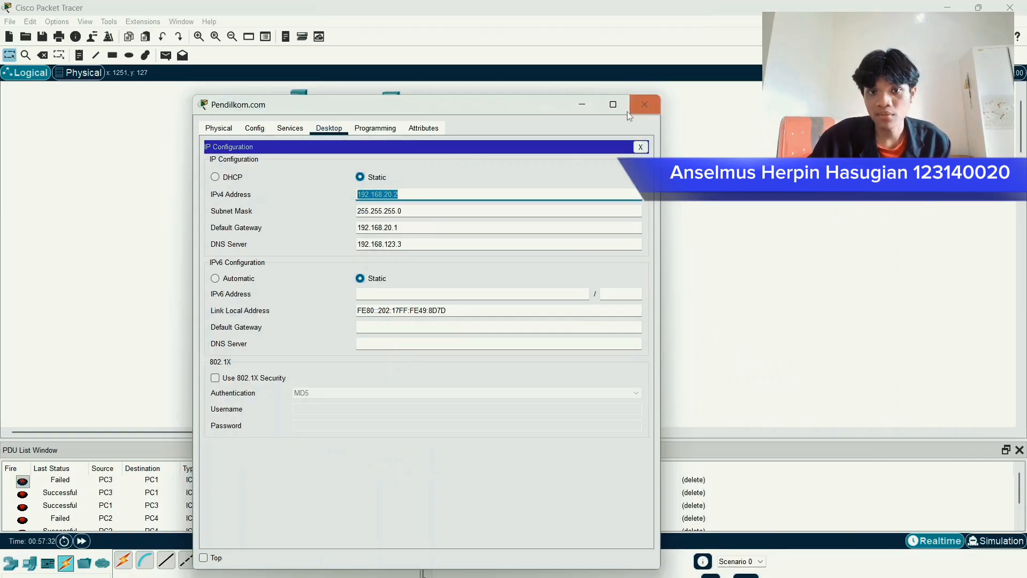
{"action": "left_click", "coordinate": [645, 104]}
- Load the copied server address 192.168.20.2 in PC4's Web Browser, review the page, and close PC4
{"action": "left_click", "coordinate": [403, 364]}
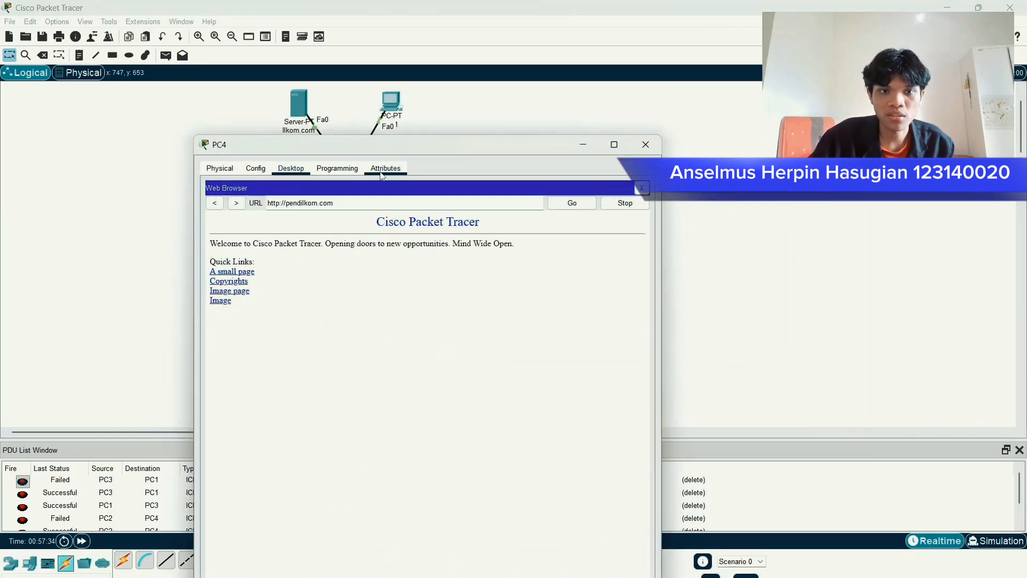
{"action": "triple_click", "coordinate": [311, 204]}
{"action": "key", "text": "ctrl+v"}
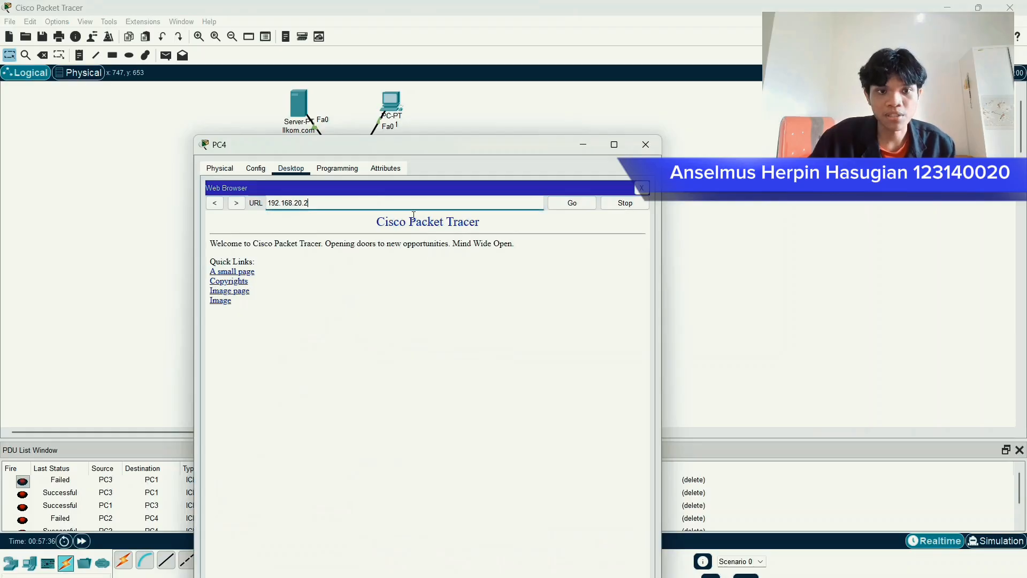
{"action": "left_click_drag", "start_coordinate": [403, 152], "coordinate": [597, 198]}
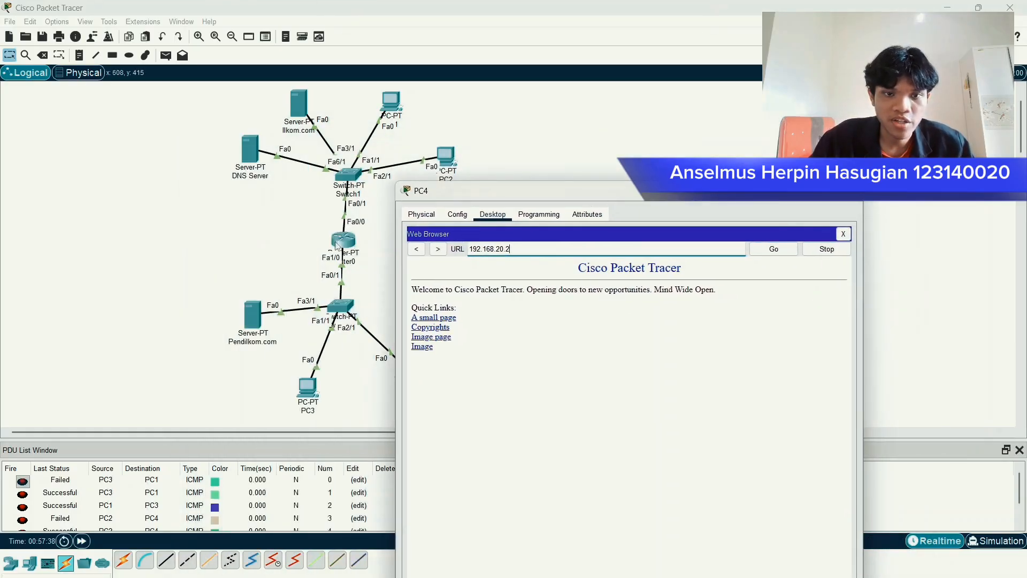
{"action": "left_click_drag", "start_coordinate": [439, 193], "coordinate": [222, 139]}
{"action": "key", "text": "Return"}
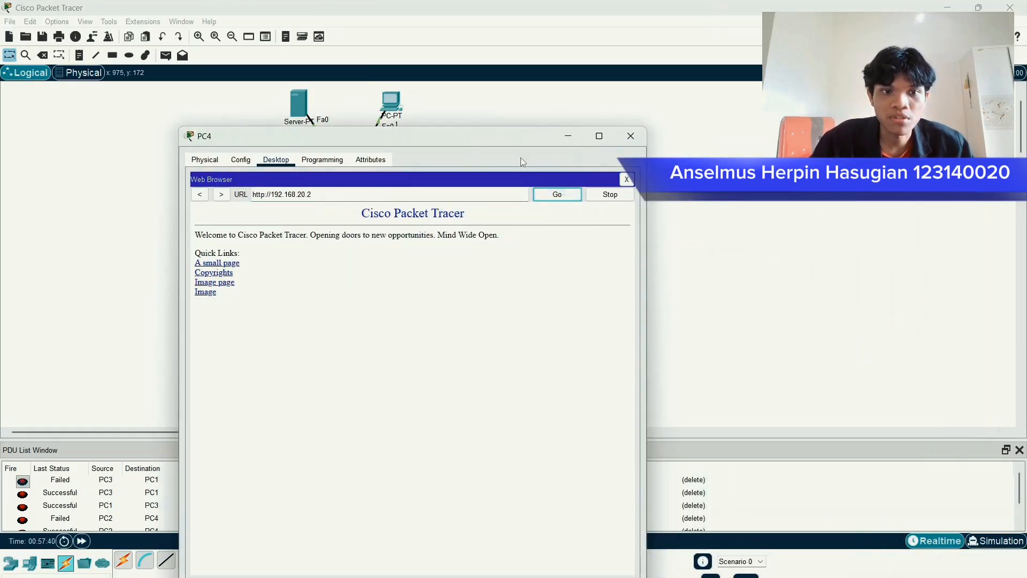
{"action": "left_click", "coordinate": [249, 303]}
{"action": "key", "text": "ctrl+a"}
{"action": "left_click", "coordinate": [481, 235]}
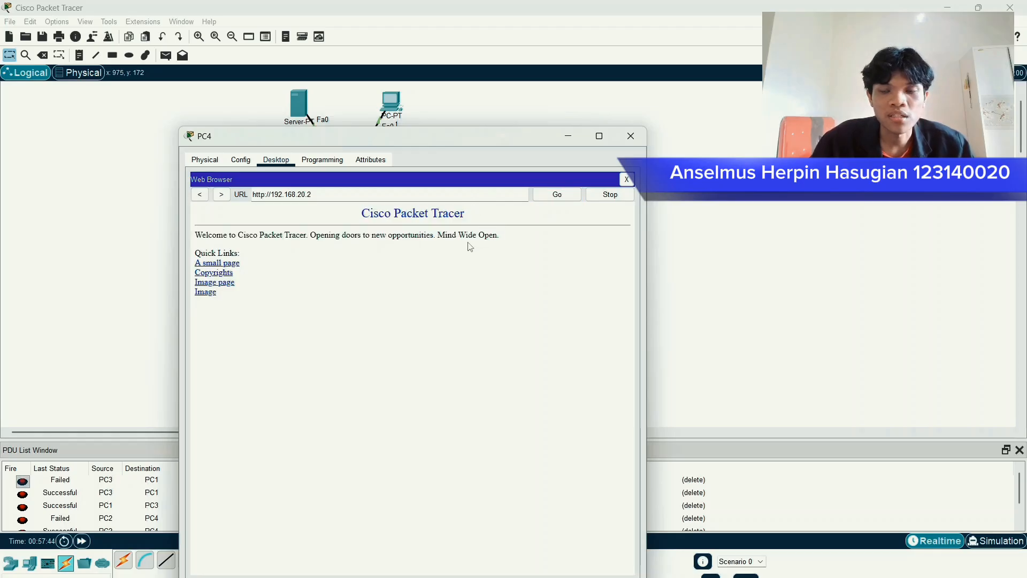
{"action": "left_click_drag", "start_coordinate": [521, 143], "coordinate": [485, 132]}
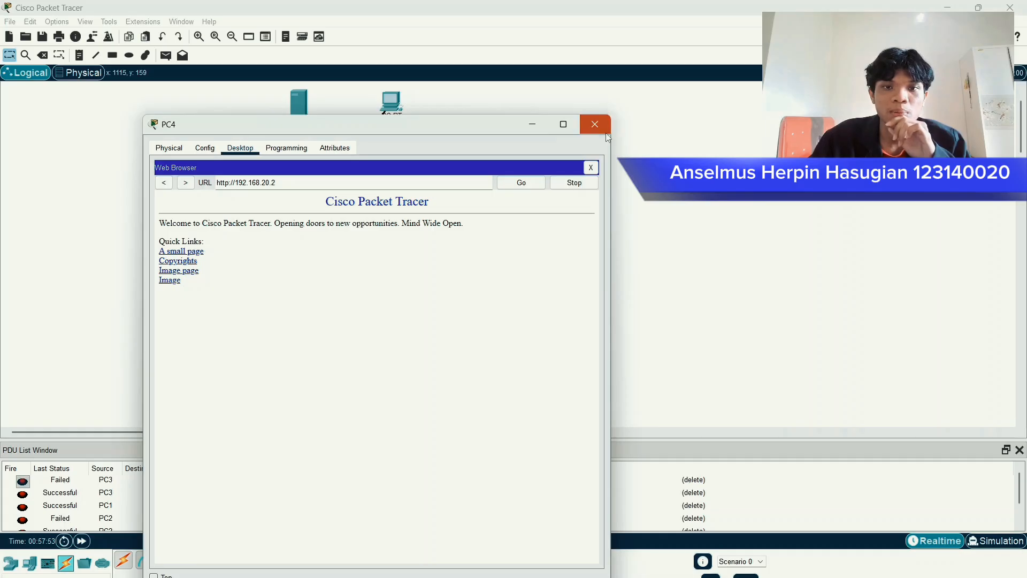
{"action": "left_click", "coordinate": [595, 124]}
- Open the Web Browser on PC2, load pendilkom.com, and close PC2 after viewing the page
{"action": "left_click", "coordinate": [446, 161]}
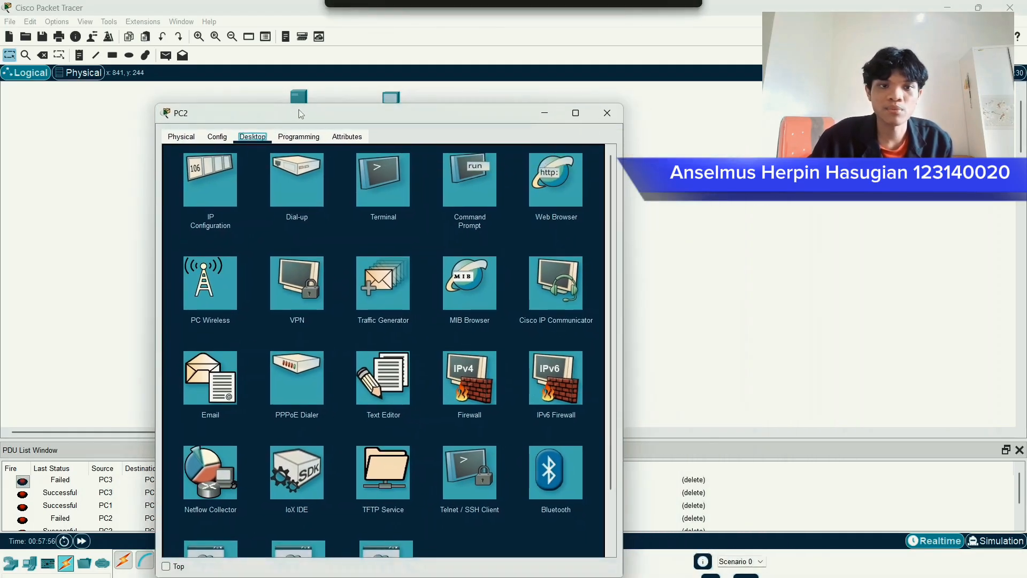
{"action": "left_click_drag", "start_coordinate": [307, 114], "coordinate": [600, 274]}
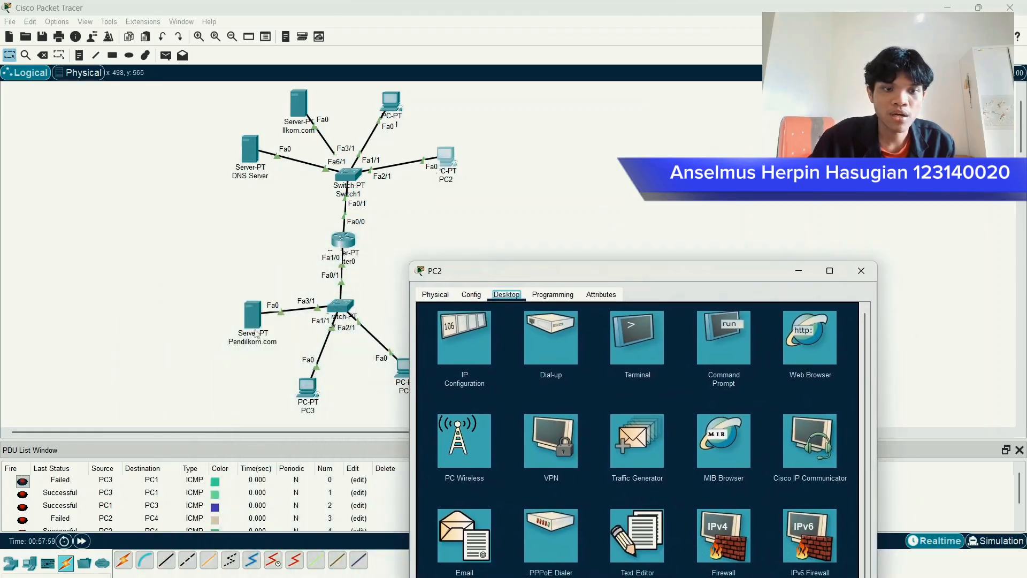
{"action": "left_click_drag", "start_coordinate": [428, 271], "coordinate": [180, 110]}
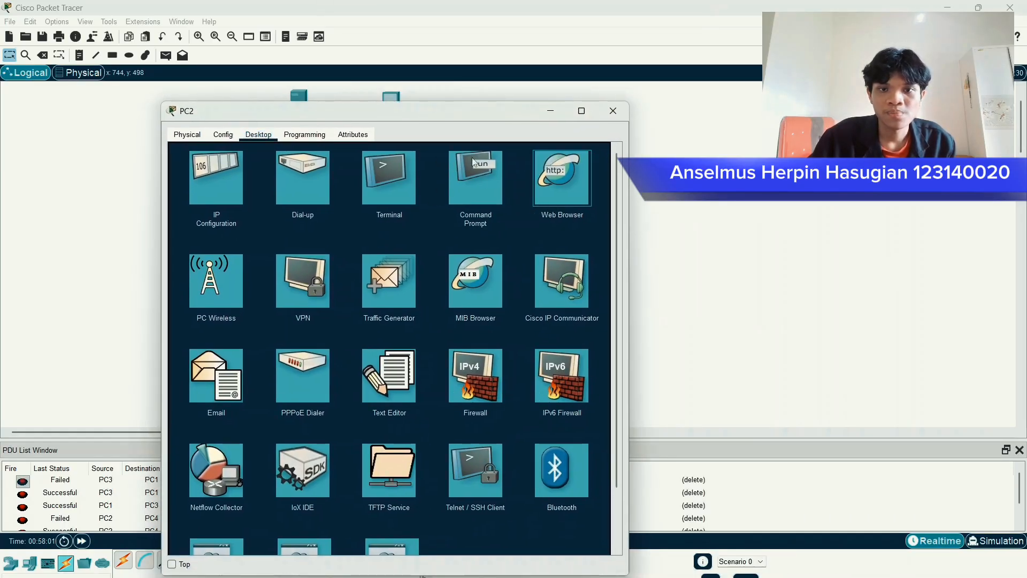
{"action": "left_click", "coordinate": [551, 177]}
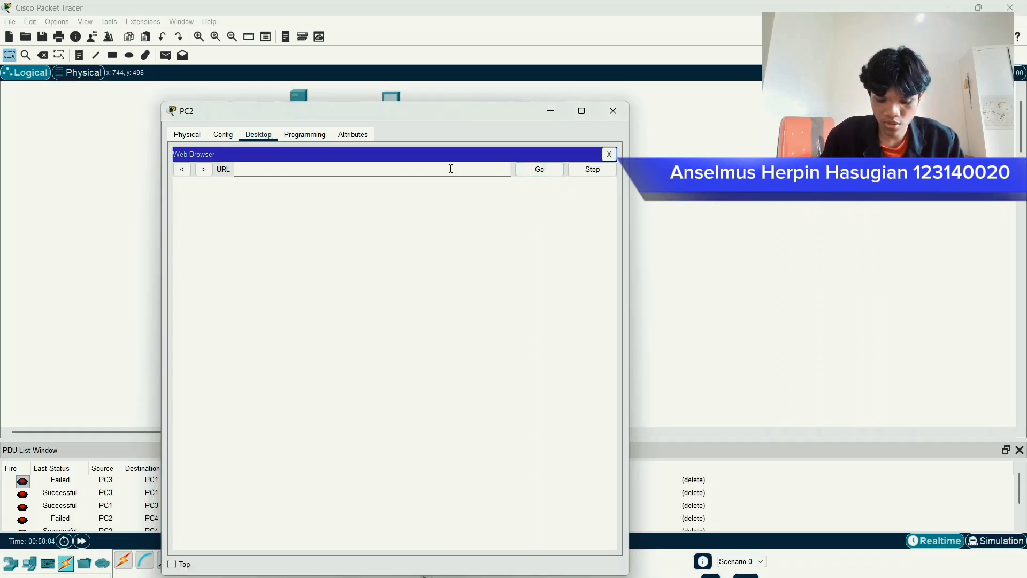
{"action": "type", "text": "pendil"}
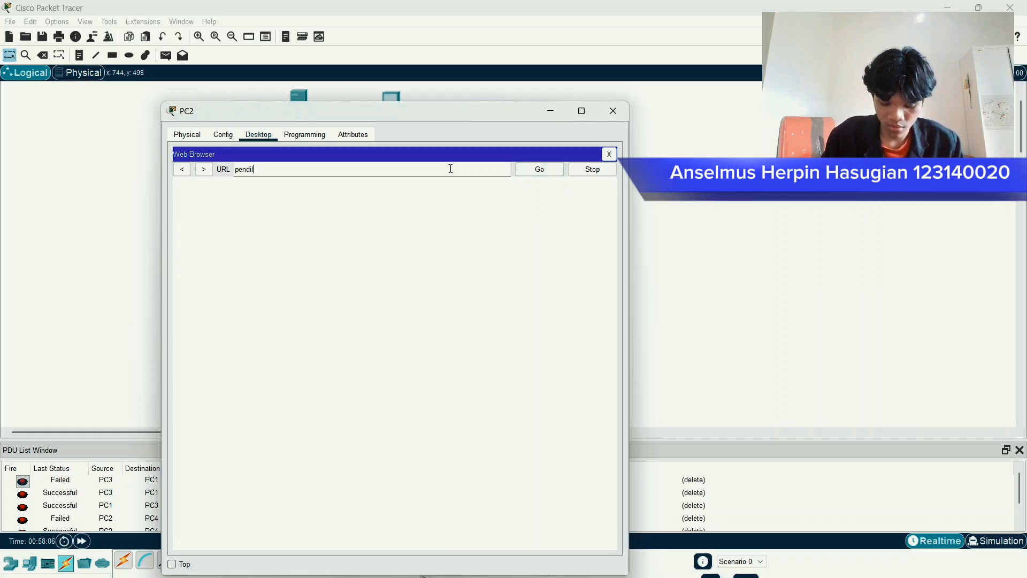
{"action": "type", "text": "kom.com"}
{"action": "key", "text": "Return"}
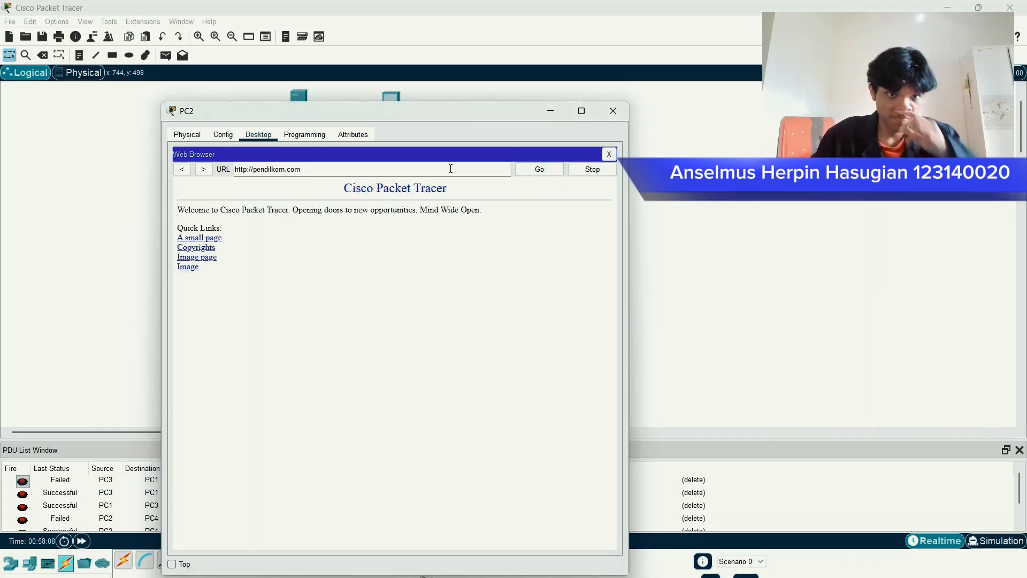
{"action": "left_click_drag", "start_coordinate": [284, 293], "coordinate": [60, 28]}
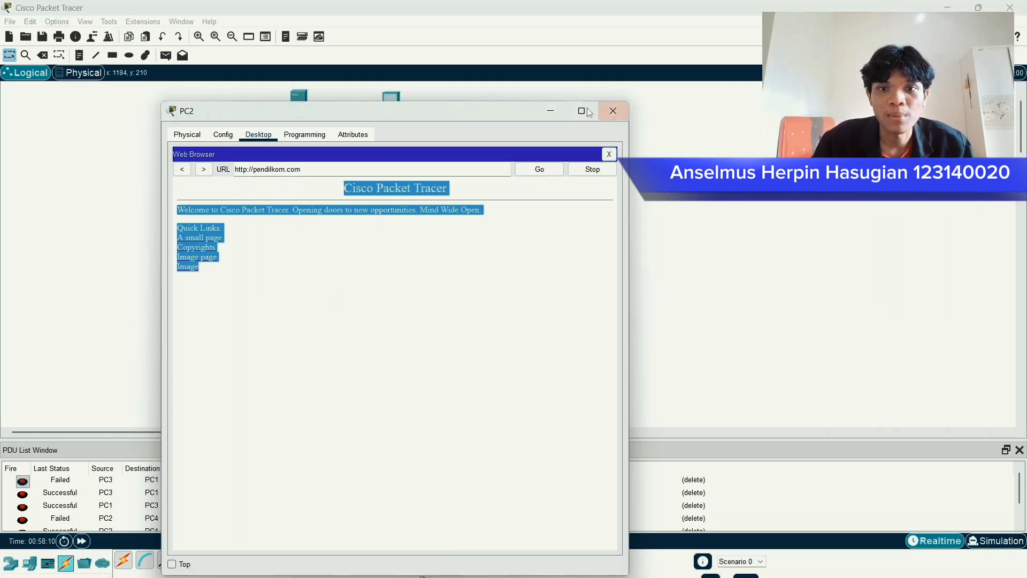
{"action": "left_click", "coordinate": [614, 110]}
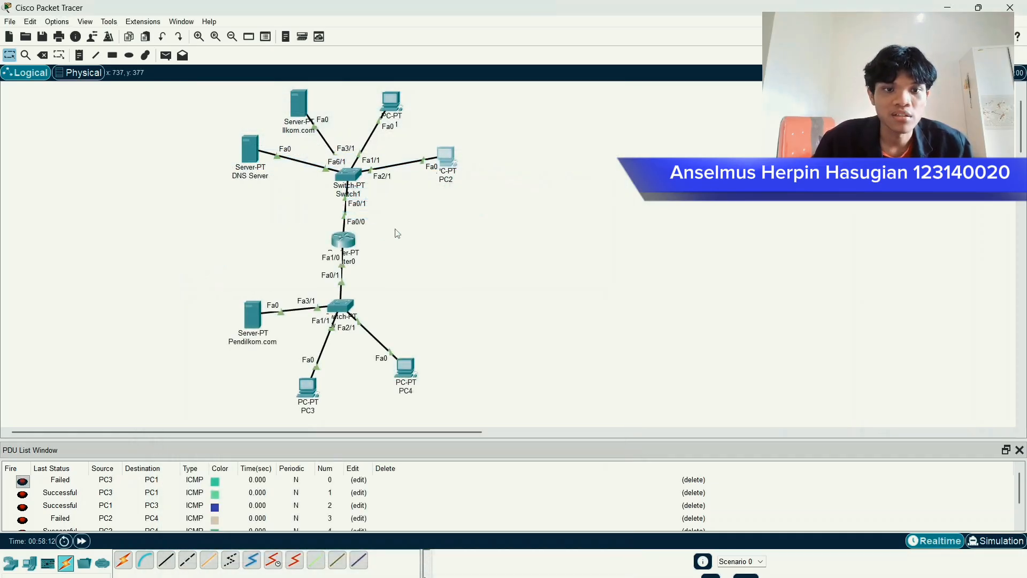
- Examine the whole topology by marking out its devices, Router0 and the DNS Server
{"action": "left_click_drag", "start_coordinate": [205, 88], "coordinate": [501, 406]}
{"action": "left_click_drag", "start_coordinate": [194, 84], "coordinate": [516, 426]}
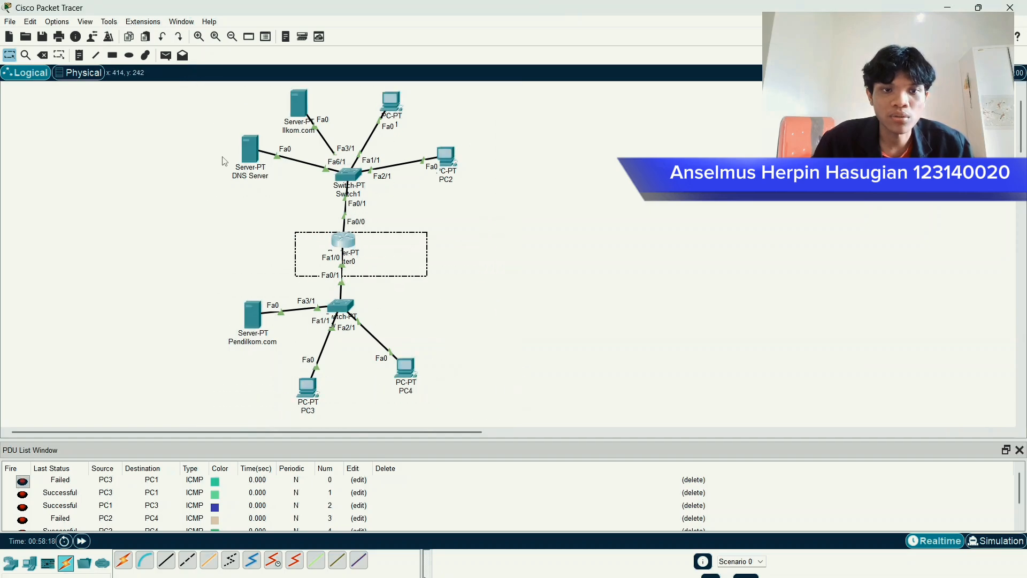
{"action": "left_click_drag", "start_coordinate": [214, 129], "coordinate": [265, 172]}
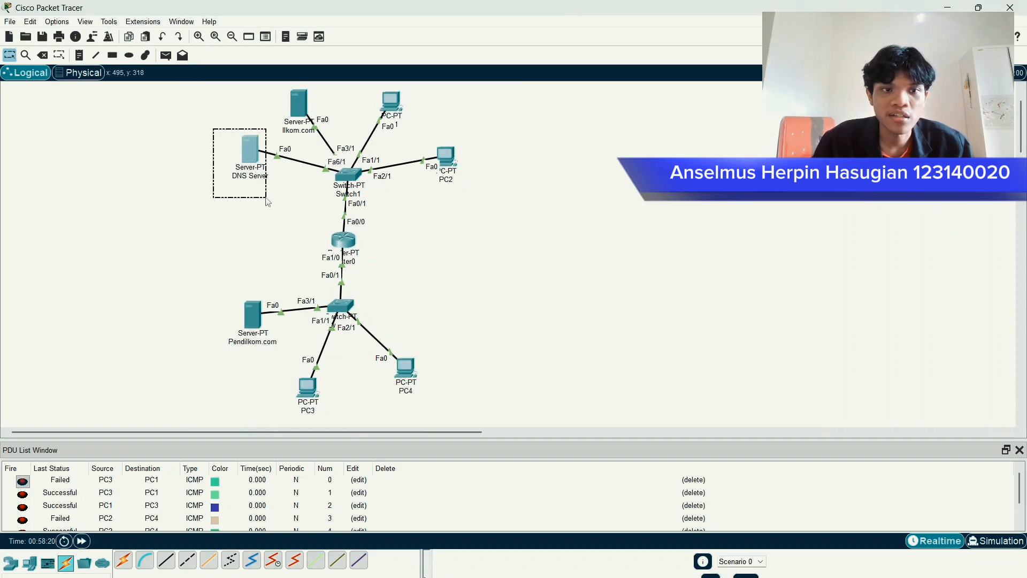
- Review the ilkom.com and pendilkom.com records in the DNS Server's DNS service and close the server
{"action": "double_click", "coordinate": [252, 152]}
{"action": "left_click_drag", "start_coordinate": [425, 151], "coordinate": [280, 126]}
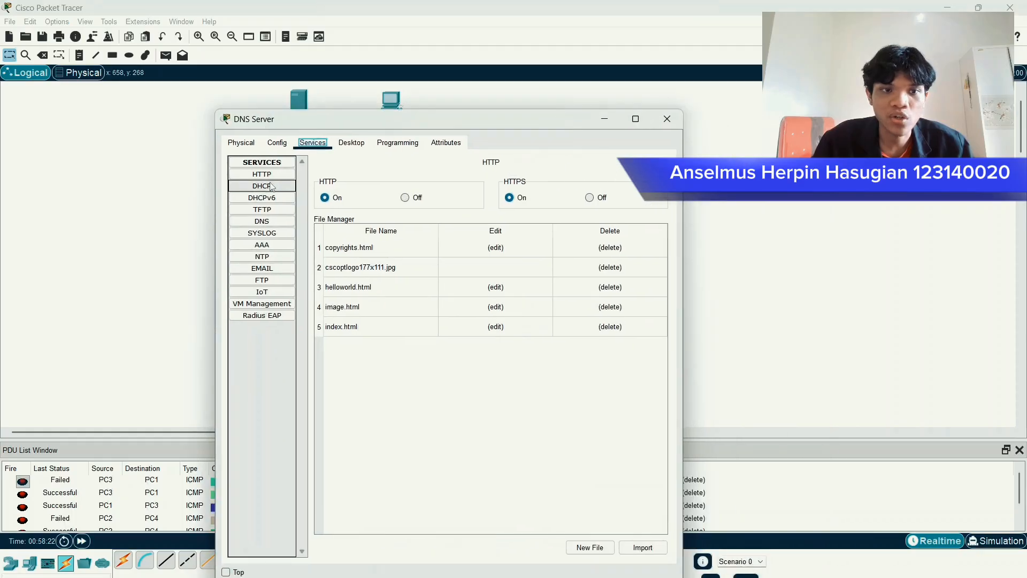
{"action": "left_click", "coordinate": [272, 221]}
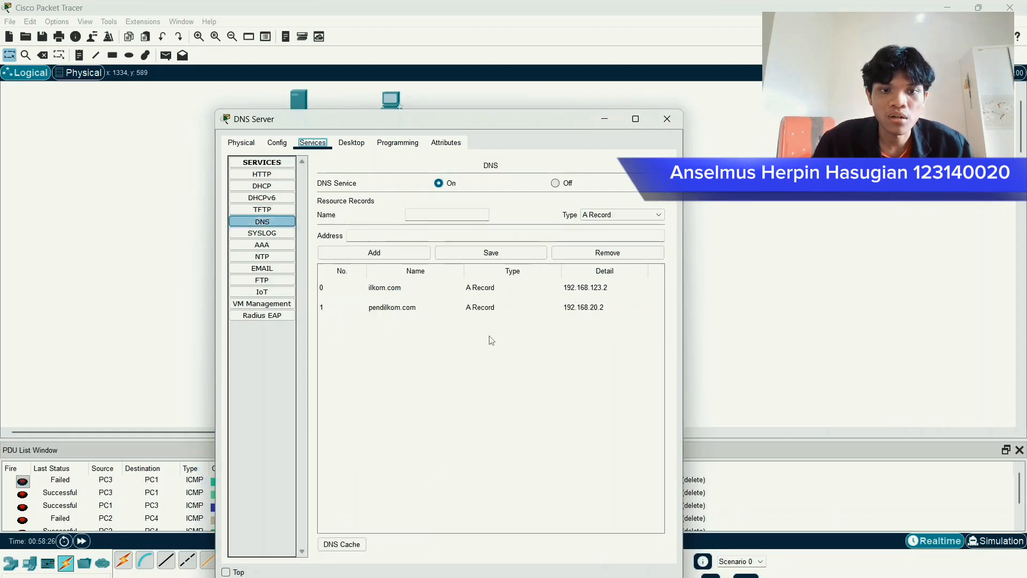
{"action": "left_click", "coordinate": [449, 288]}
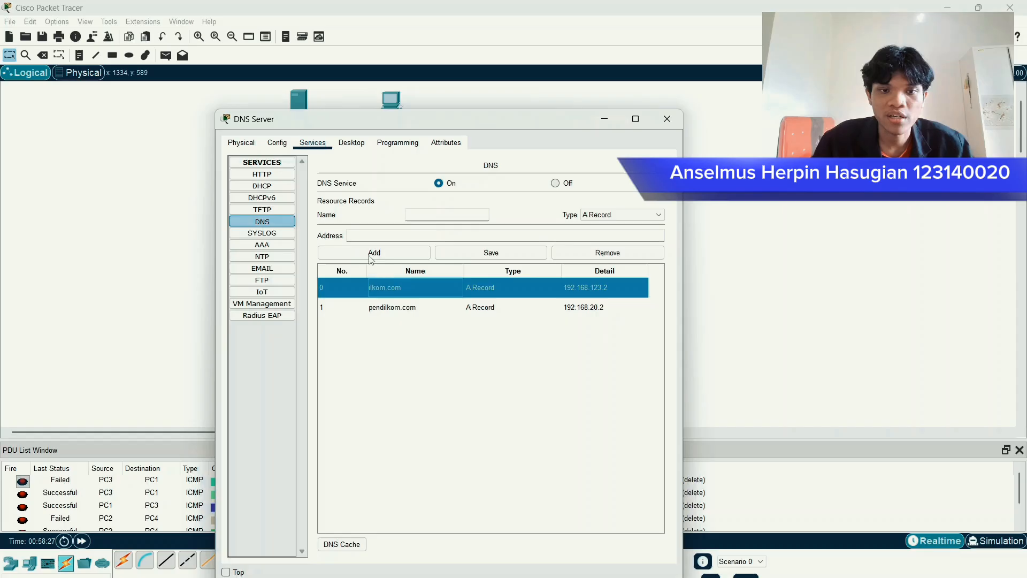
{"action": "left_click", "coordinate": [375, 307]}
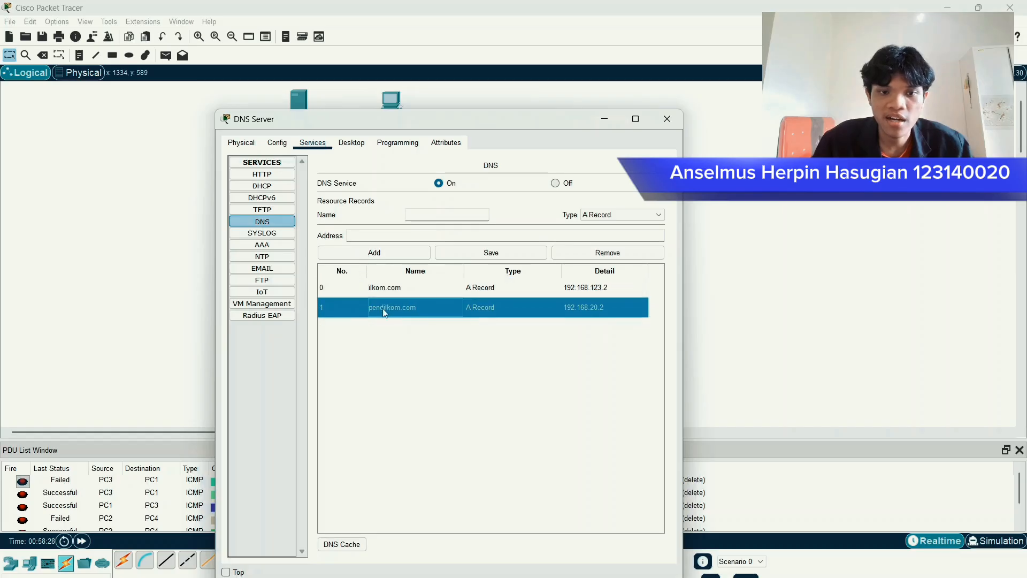
{"action": "left_click", "coordinate": [668, 119]}
- Mark out the client PCs of each network: PC1 with PC2, and PC3 with PC4
{"action": "left_click_drag", "start_coordinate": [361, 86], "coordinate": [468, 184]}
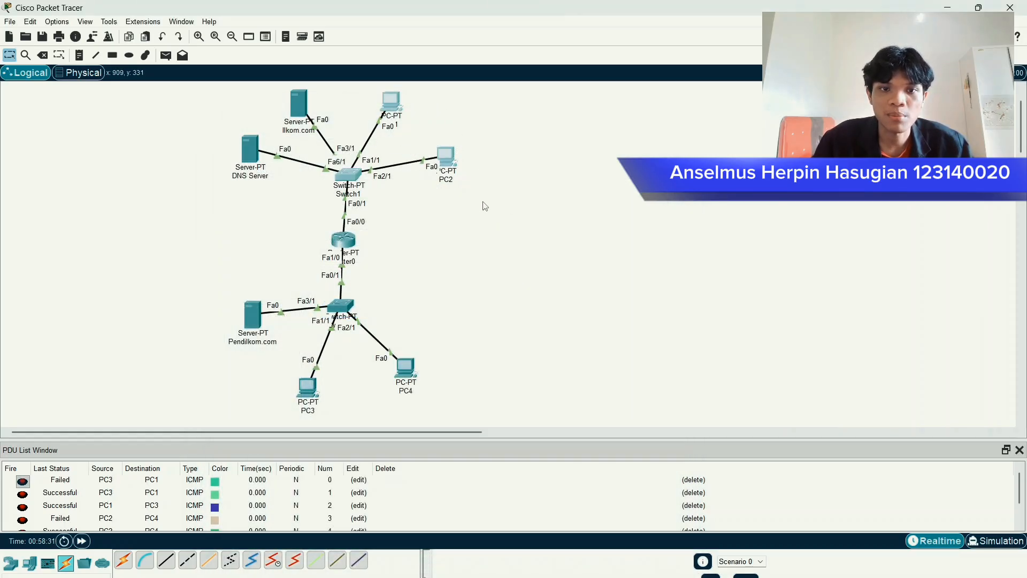
{"action": "left_click", "coordinate": [514, 277]}
{"action": "left_click_drag", "start_coordinate": [297, 353], "coordinate": [514, 459]}
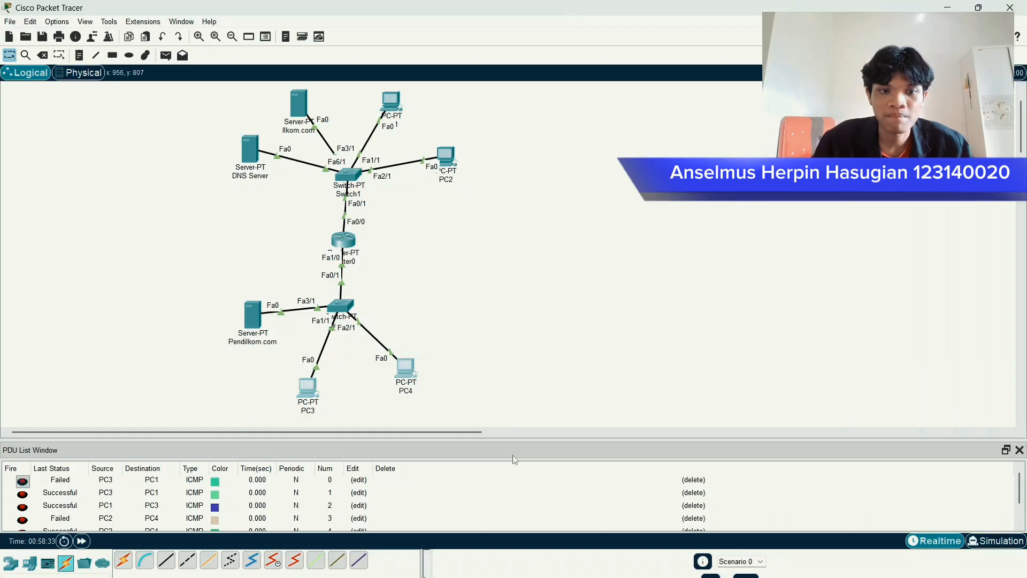